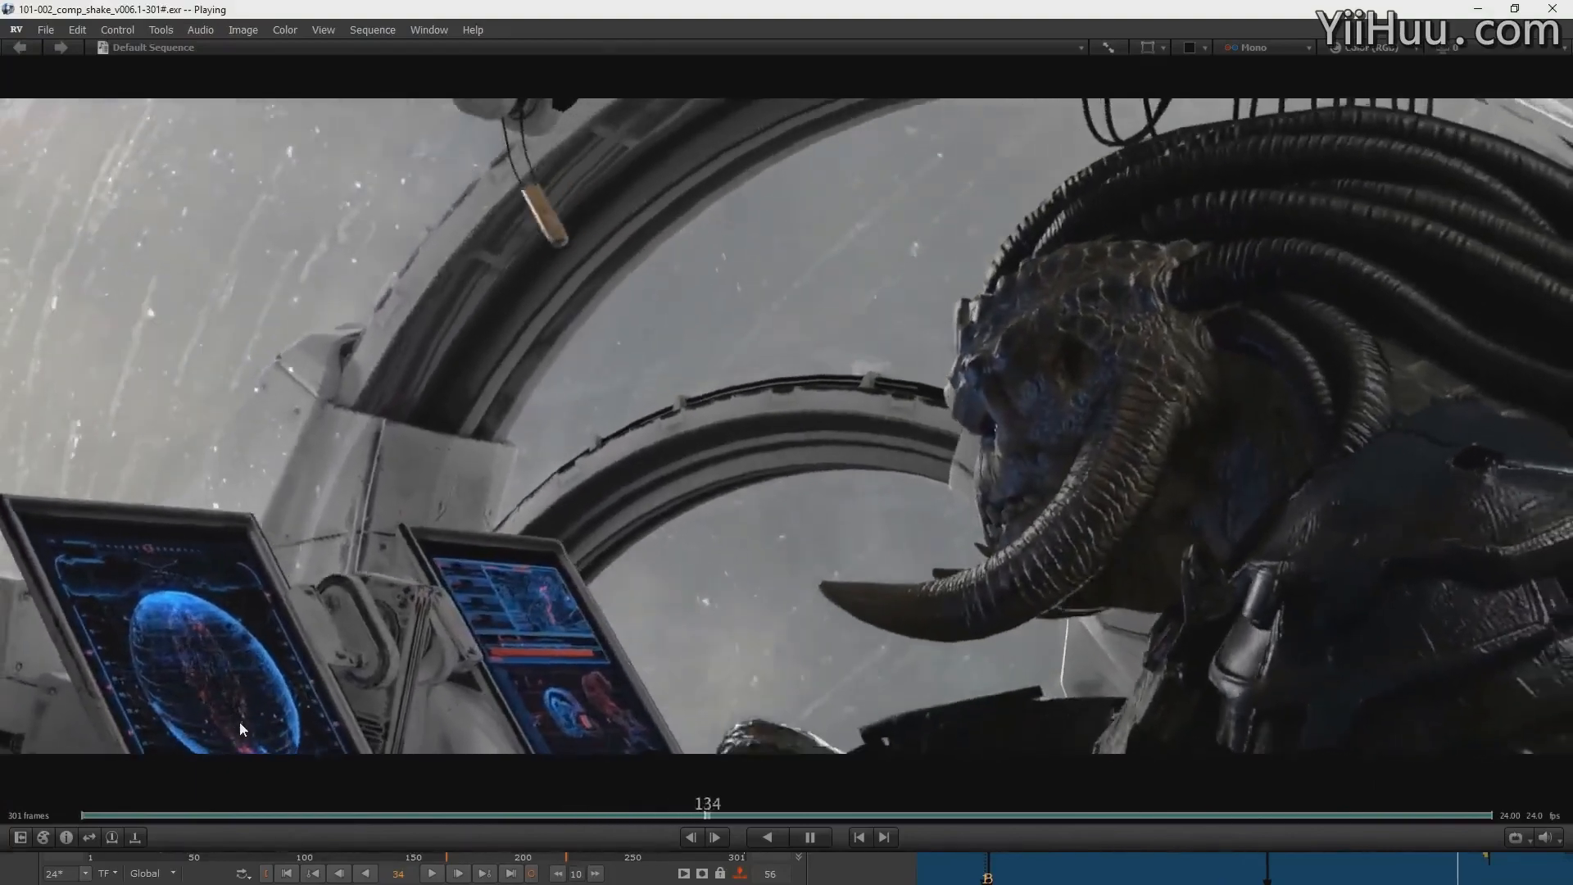
Step: Switch to Nuke and move the dome001_dif2 Properties panel clear of the light select nodes
key("alt+Tab")
key("alt+Tab")
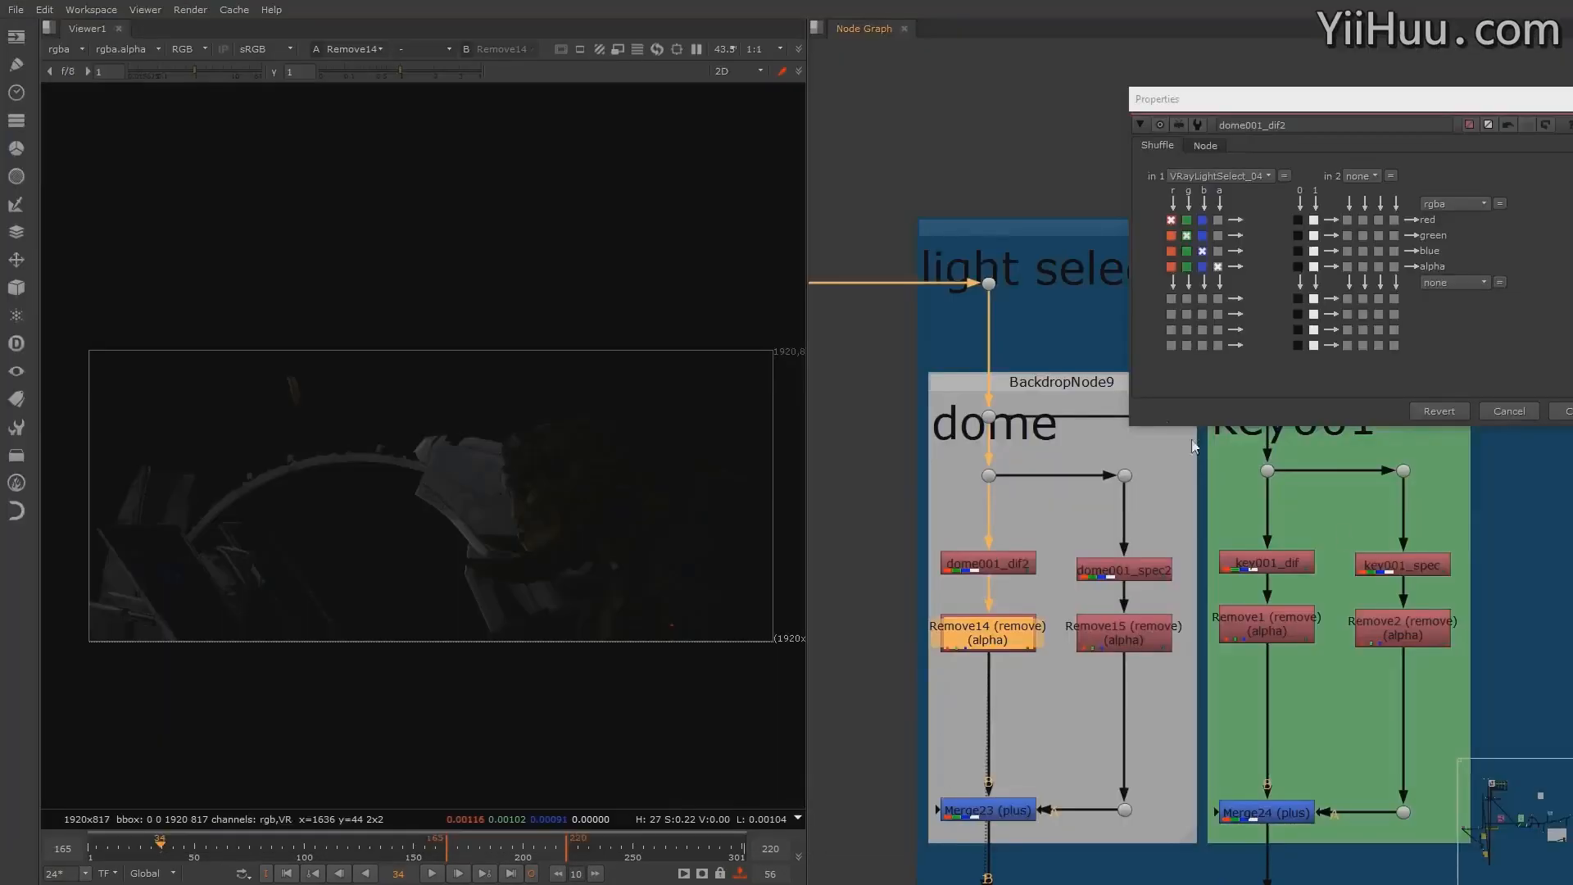
scroll(1049, 391, "down", 5)
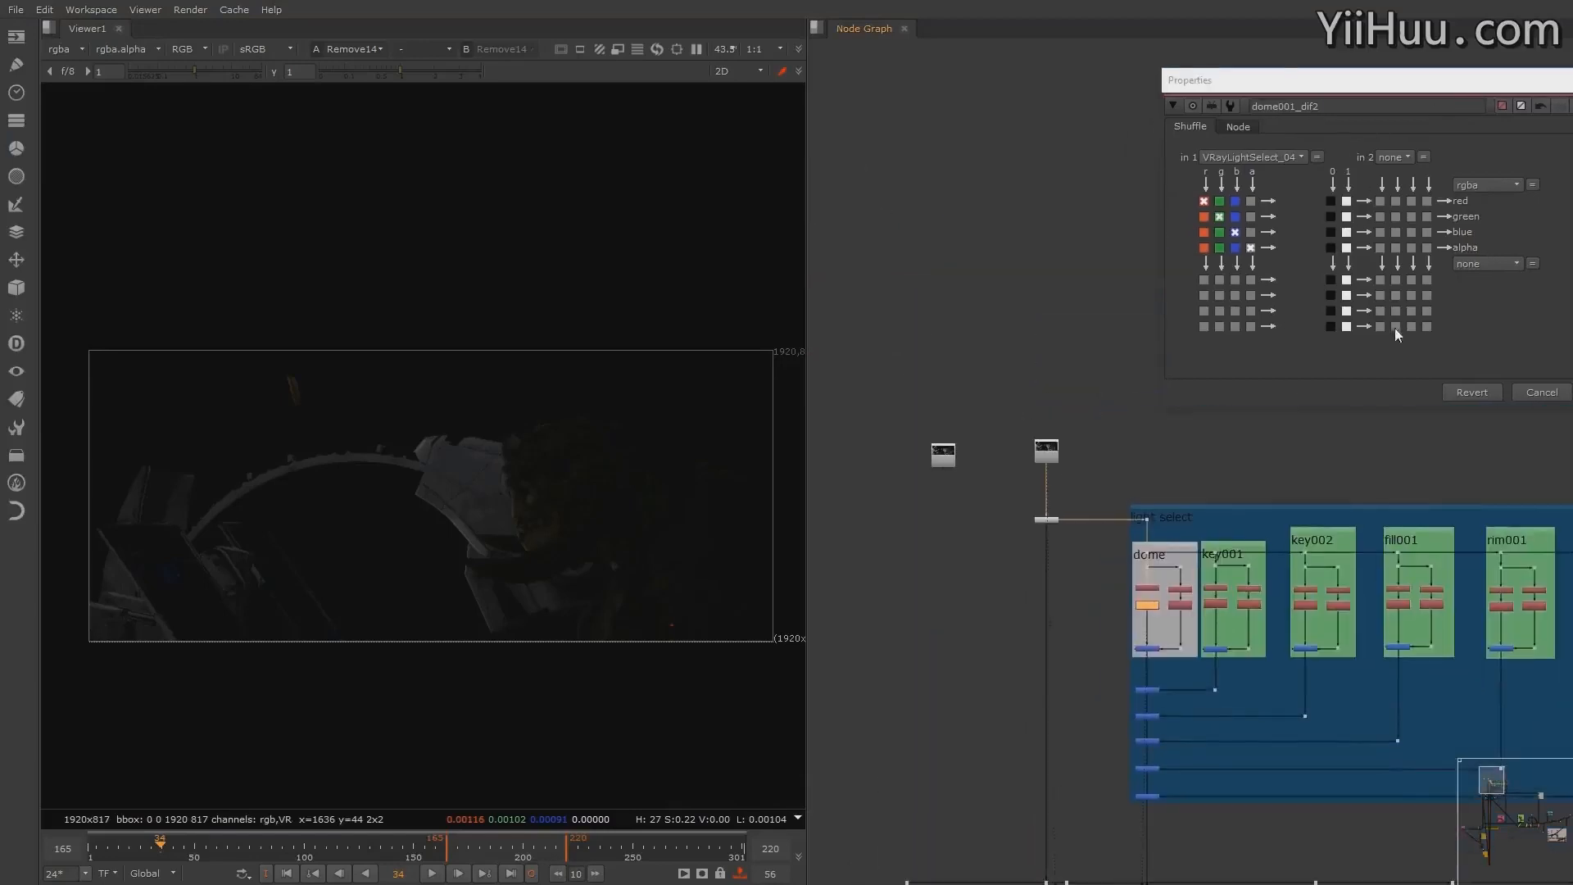
left_click_drag(1486, 95, 1405, 64)
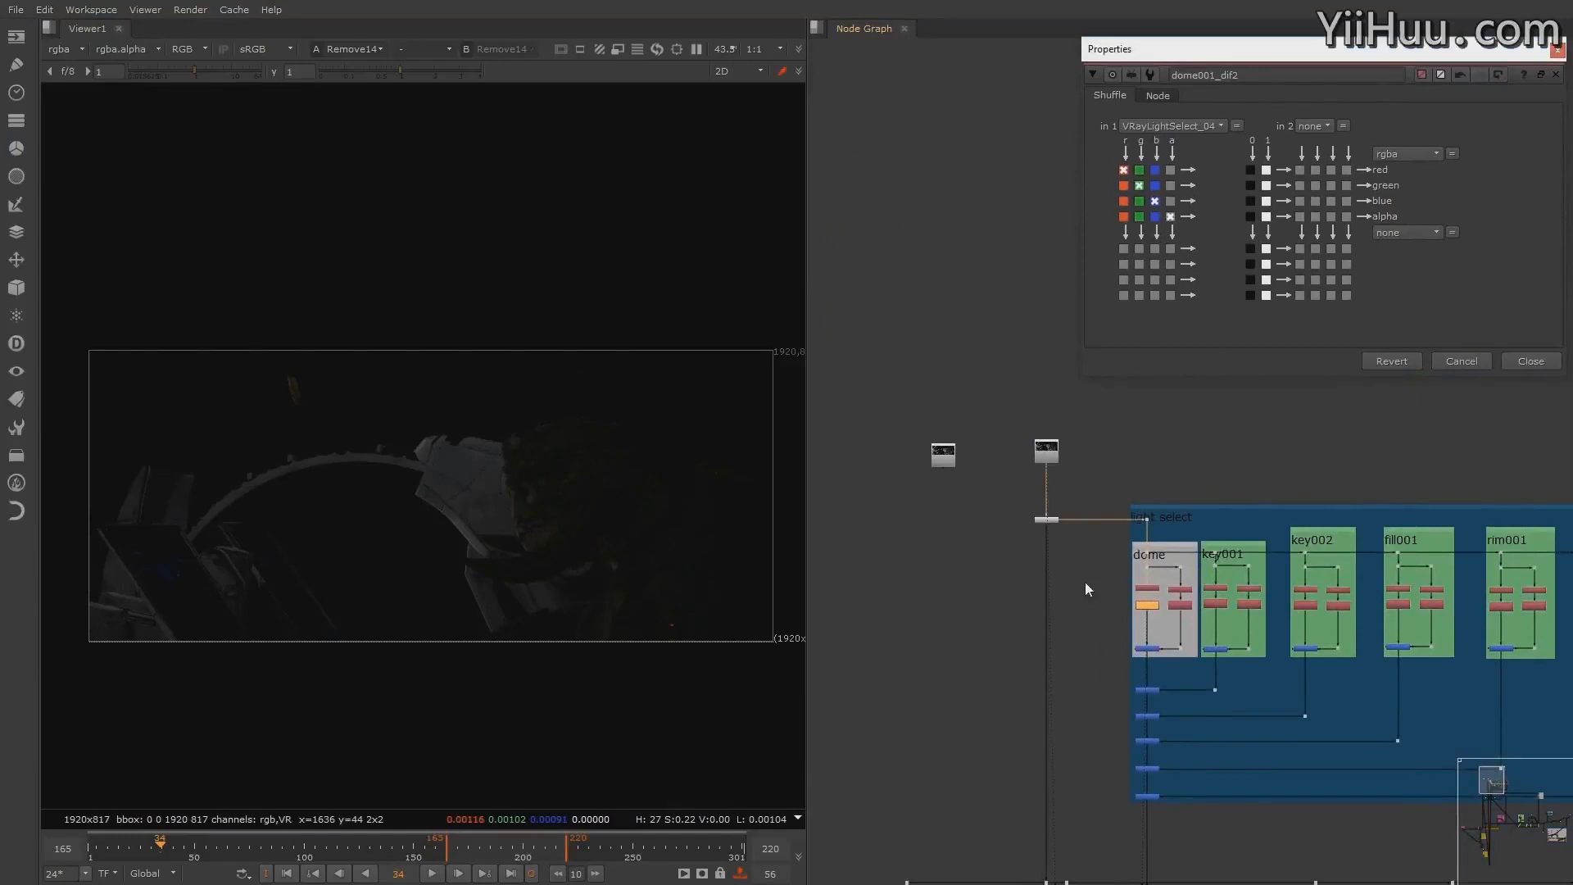
Step: Examine the light select backdrop and its dome, key001, key002, fill001, rim001 and keyboard groups in the node graph
scroll(1040, 597, "down", 4)
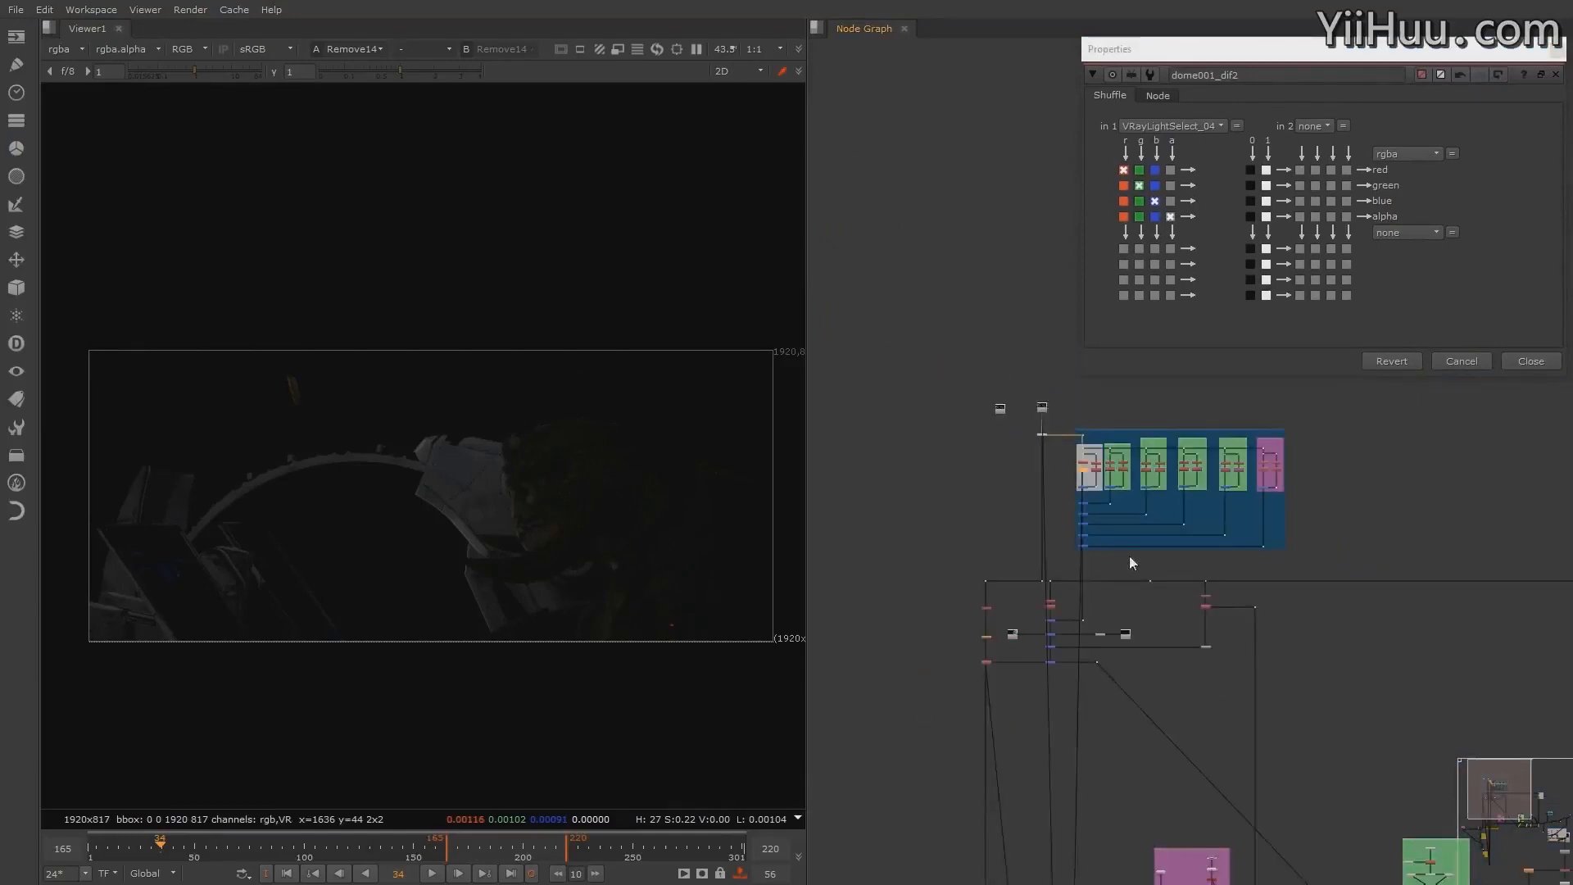
scroll(1131, 562, "up", 5)
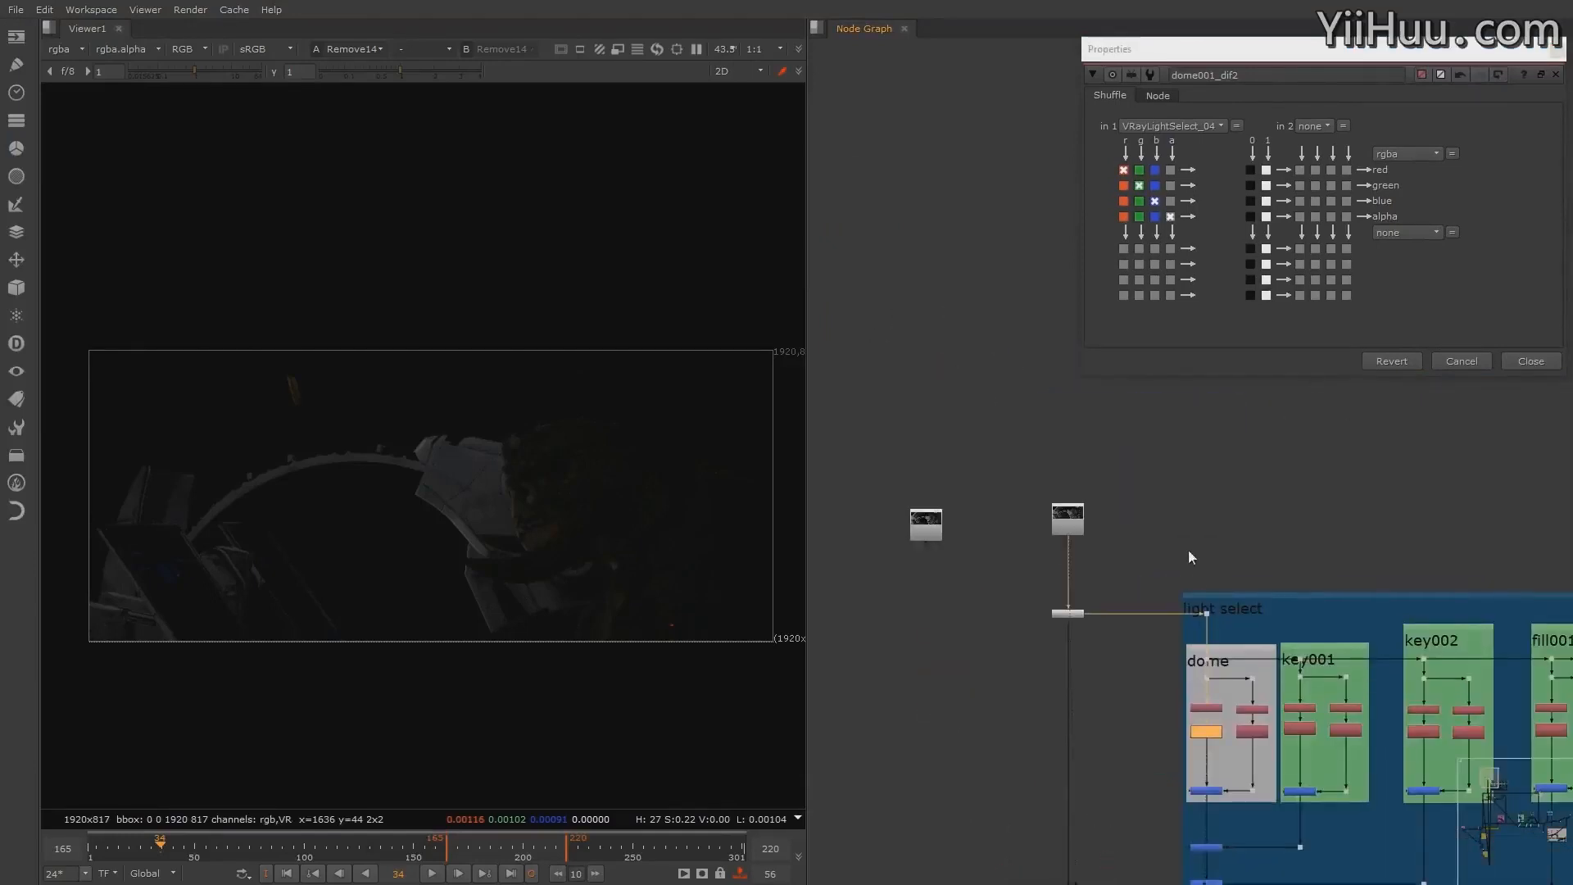
scroll(1203, 578, "down", 3)
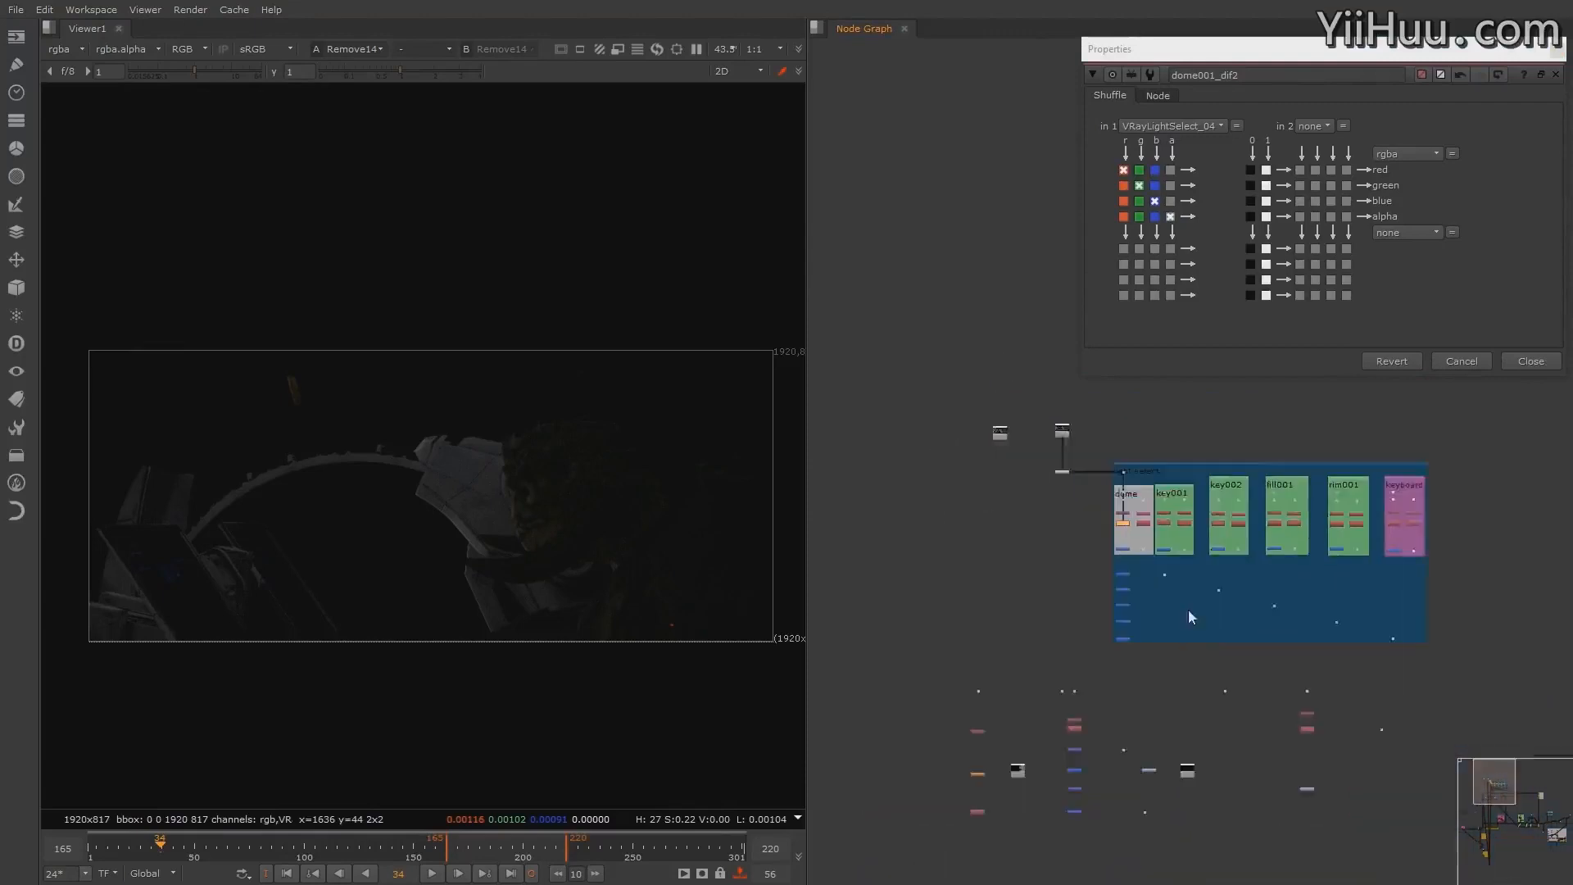
scroll(1184, 584, "up", 6)
scroll(1130, 530, "down", 4)
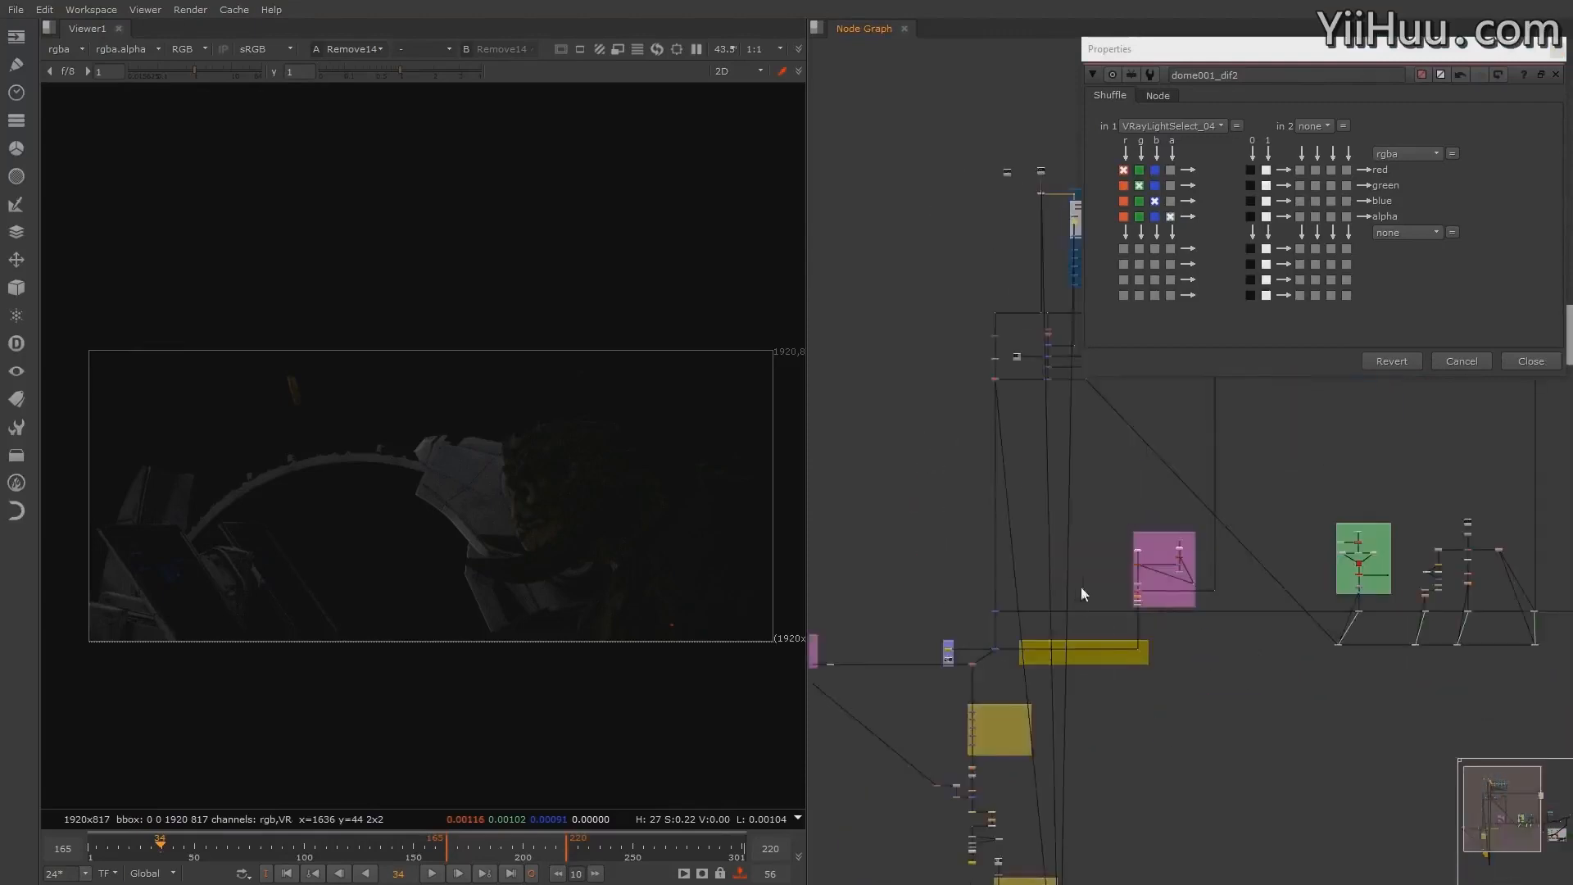
scroll(1081, 587, "down", 3)
scroll(1090, 533, "up", 5)
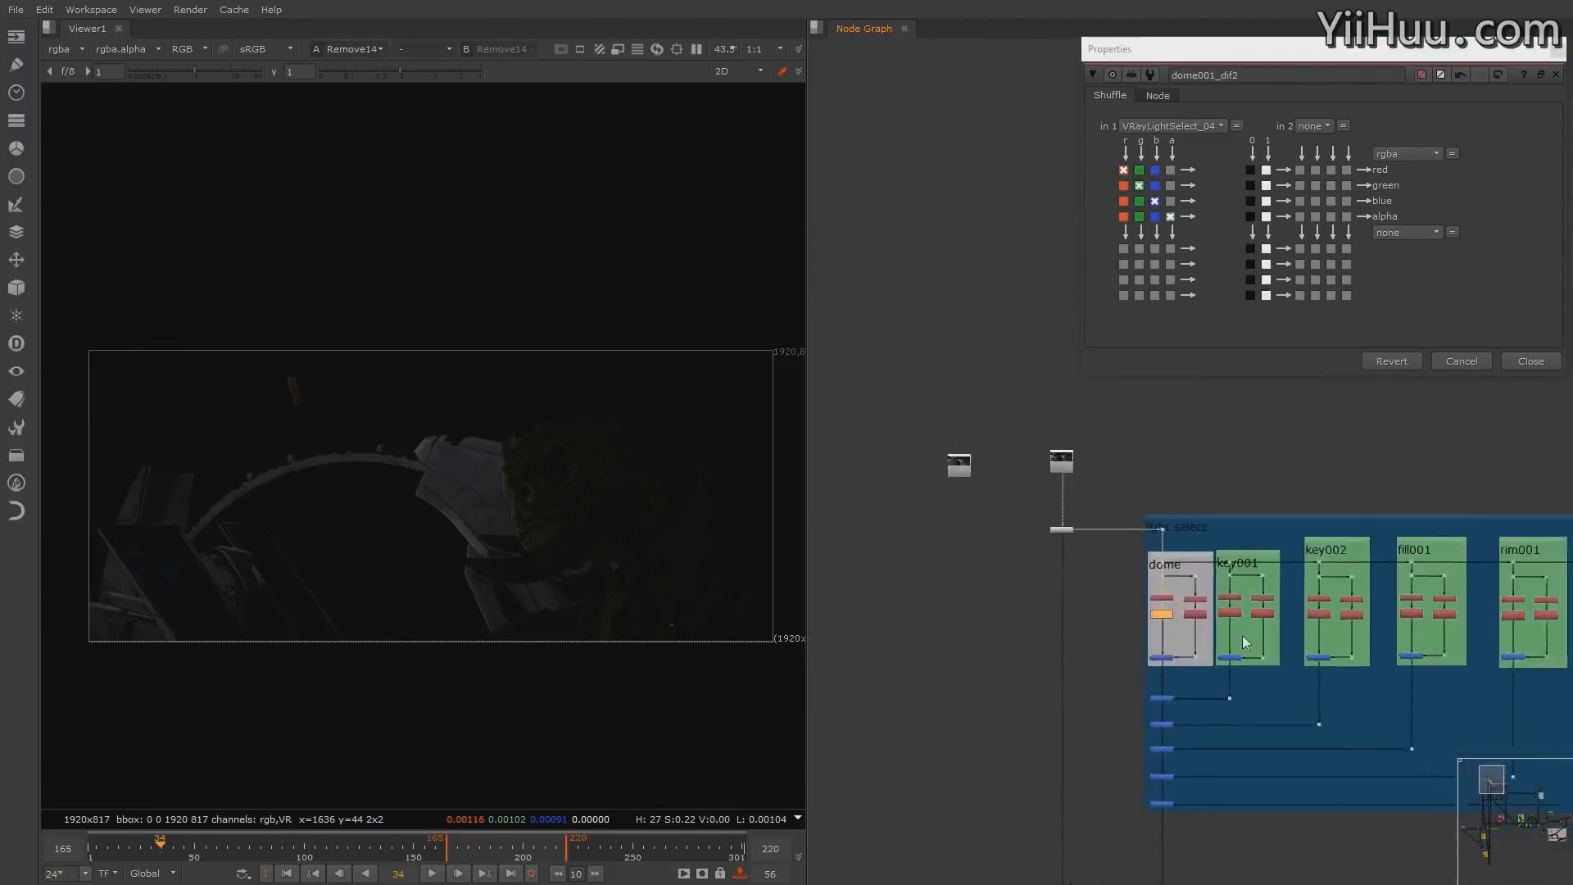
middle_click_drag(1242, 636, 1109, 637)
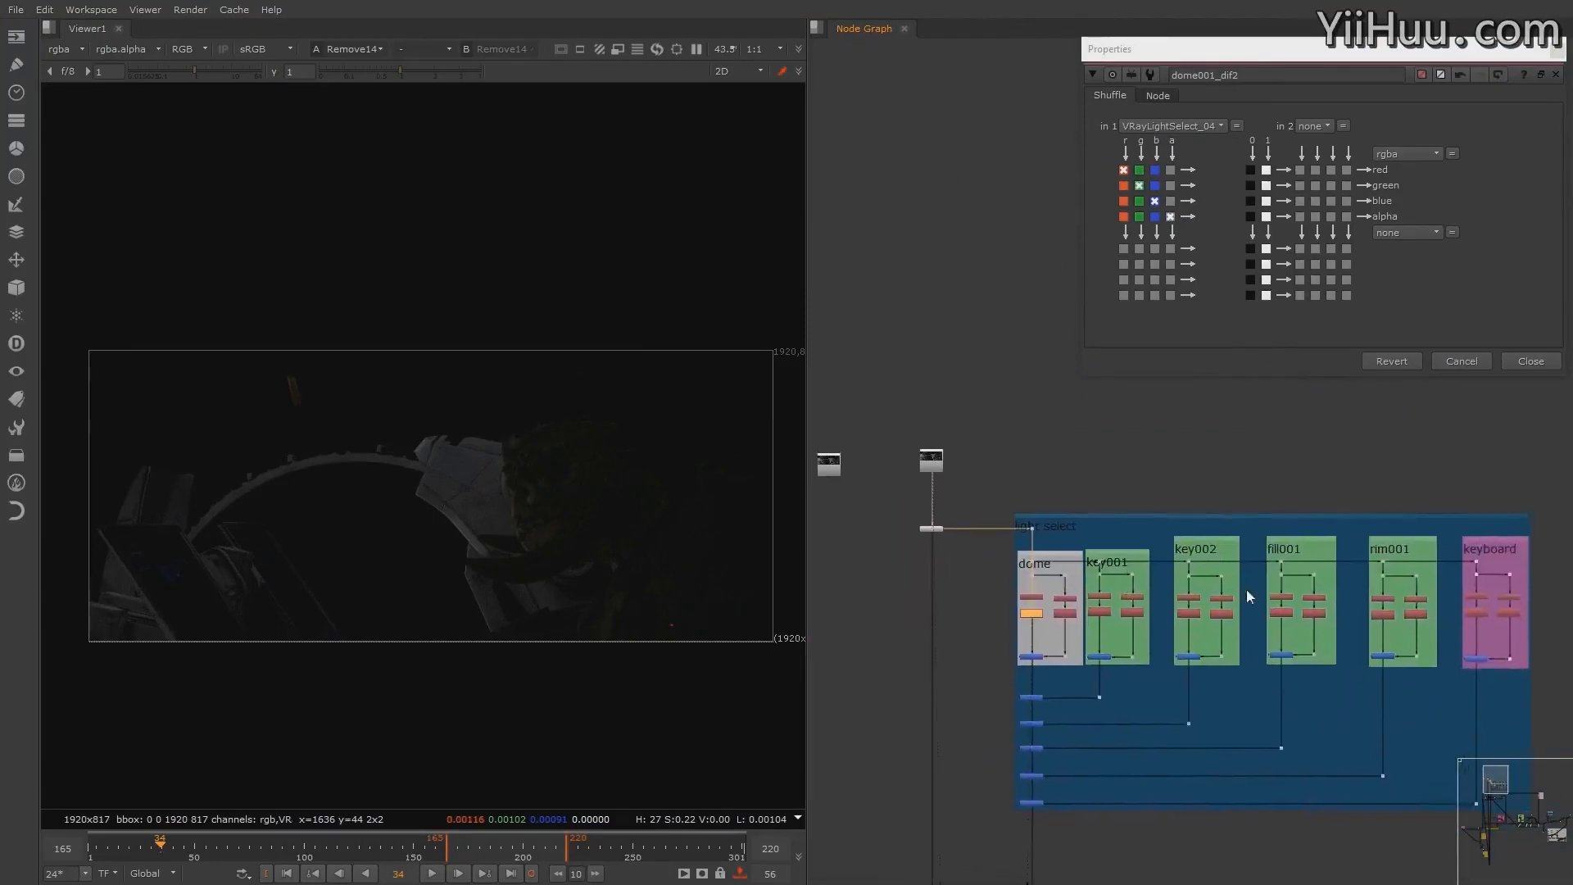
middle_click_drag(1246, 589, 1182, 536)
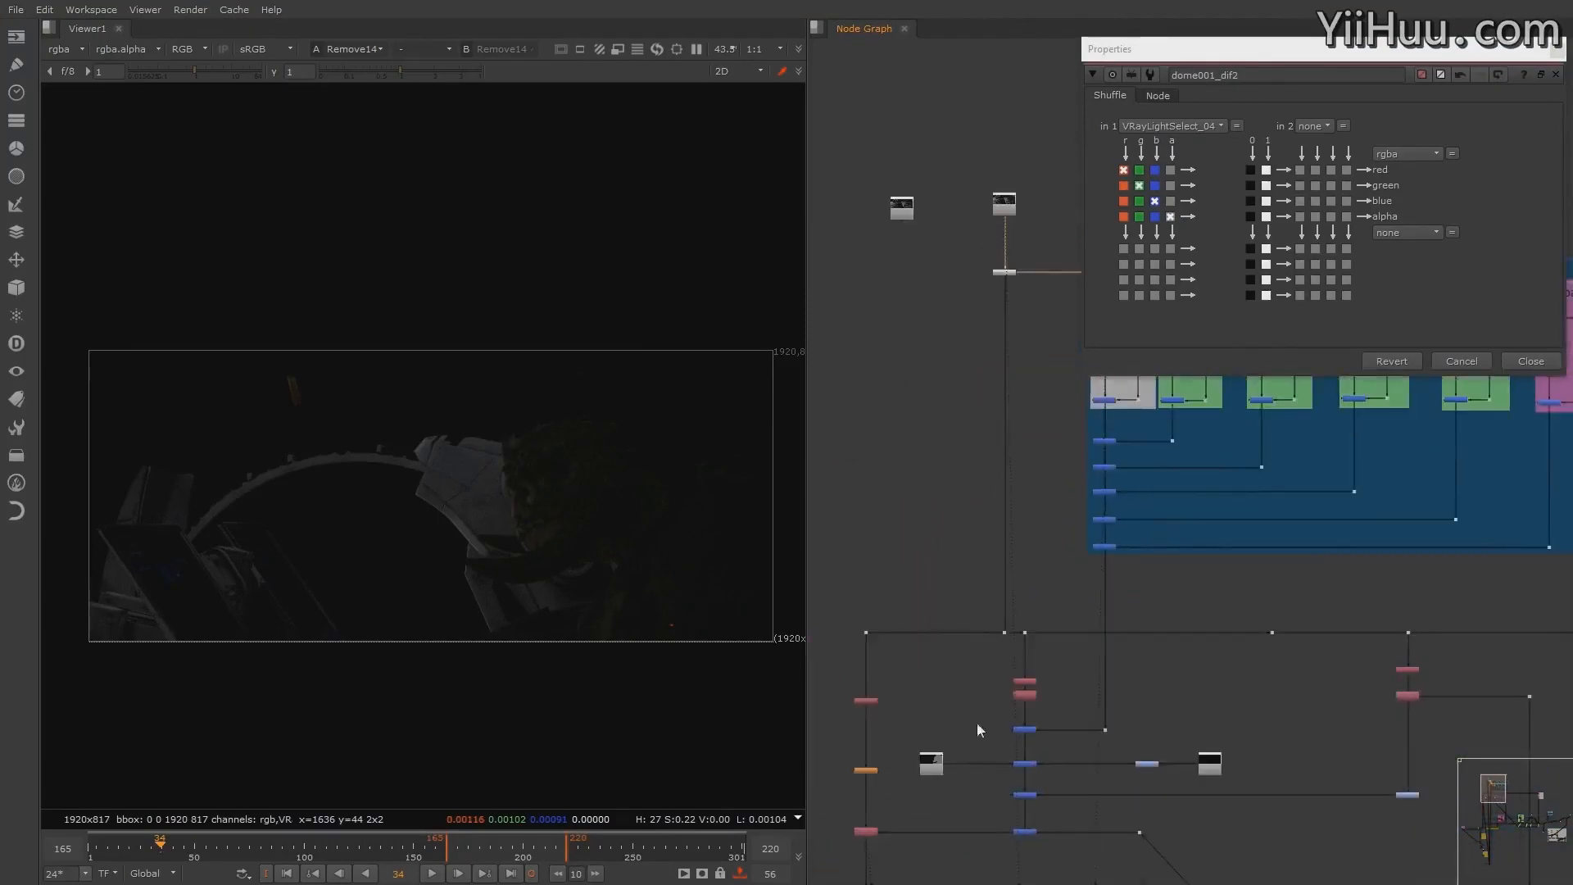
Step: Examine the branches that run sideways from the main comp tree beneath the light select backdrop
middle_click_drag(1141, 616, 1142, 508)
scroll(1187, 651, "down", 4)
middle_click_drag(1190, 787, 1170, 545)
middle_click_drag(1180, 615, 969, 574)
middle_click_drag(1185, 594, 975, 554)
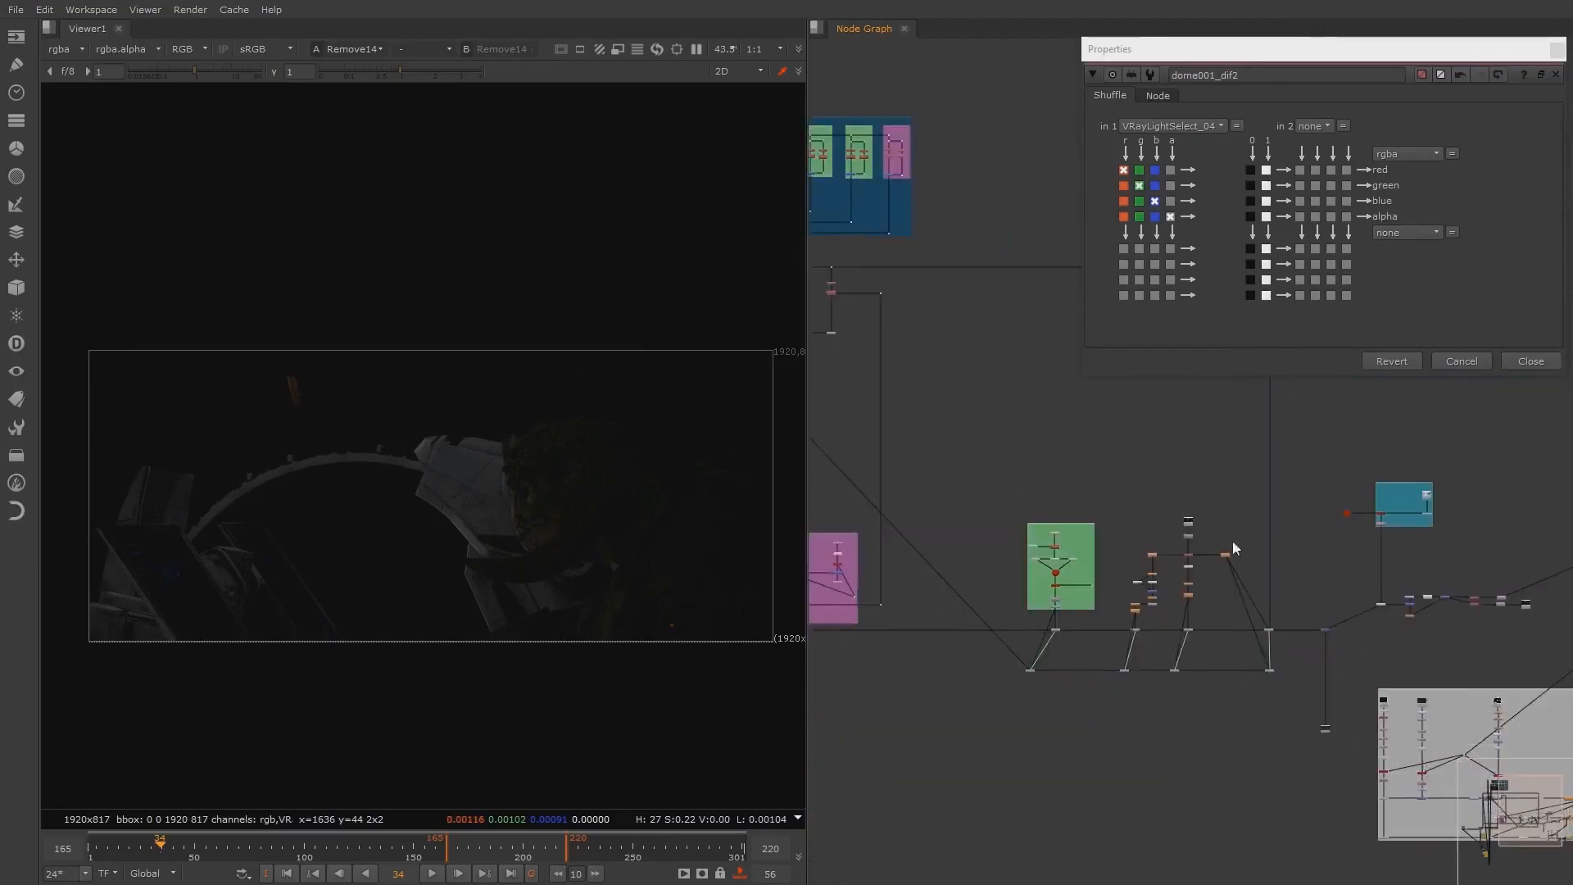
middle_click_drag(882, 593, 1176, 580)
middle_click_drag(965, 648, 1108, 709)
scroll(1177, 626, "up", 6)
Step: Examine the merge chain fed by light select and follow the main trunk down past the yellow backdrops
middle_click_drag(1177, 627, 1144, 496)
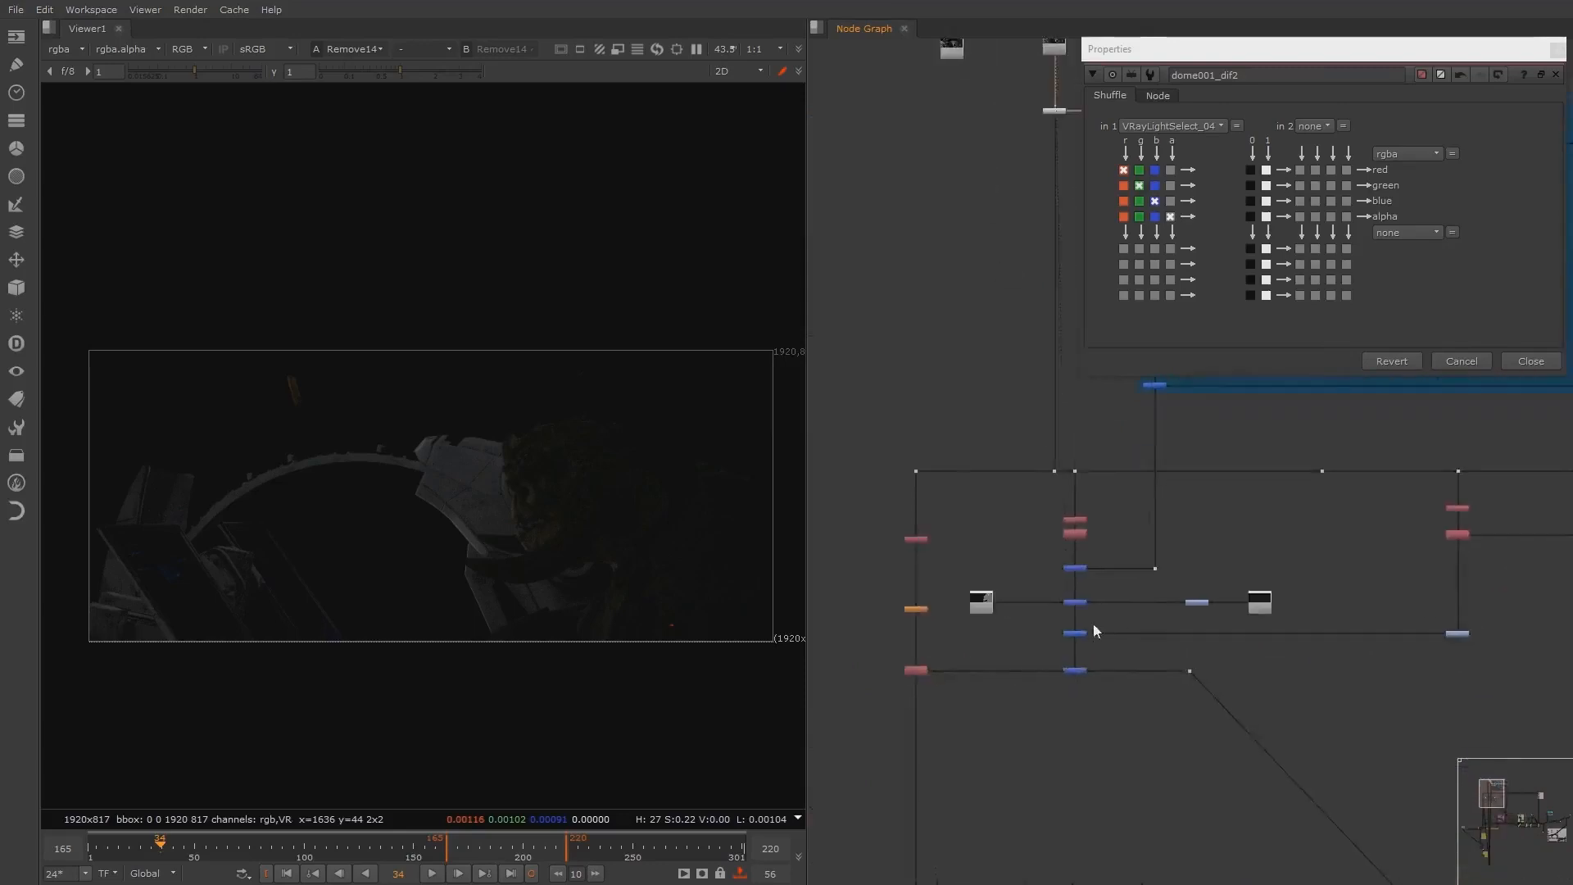
scroll(1093, 672, "down", 1)
middle_click_drag(1092, 725, 1162, 640)
scroll(1162, 641, "up", 5)
middle_click_drag(1121, 446, 1139, 625)
scroll(1139, 625, "down", 4)
middle_click_drag(1157, 736, 1106, 525)
middle_click_drag(1108, 727, 1137, 463)
middle_click_drag(1108, 860, 1134, 571)
scroll(1134, 631, "down", 4)
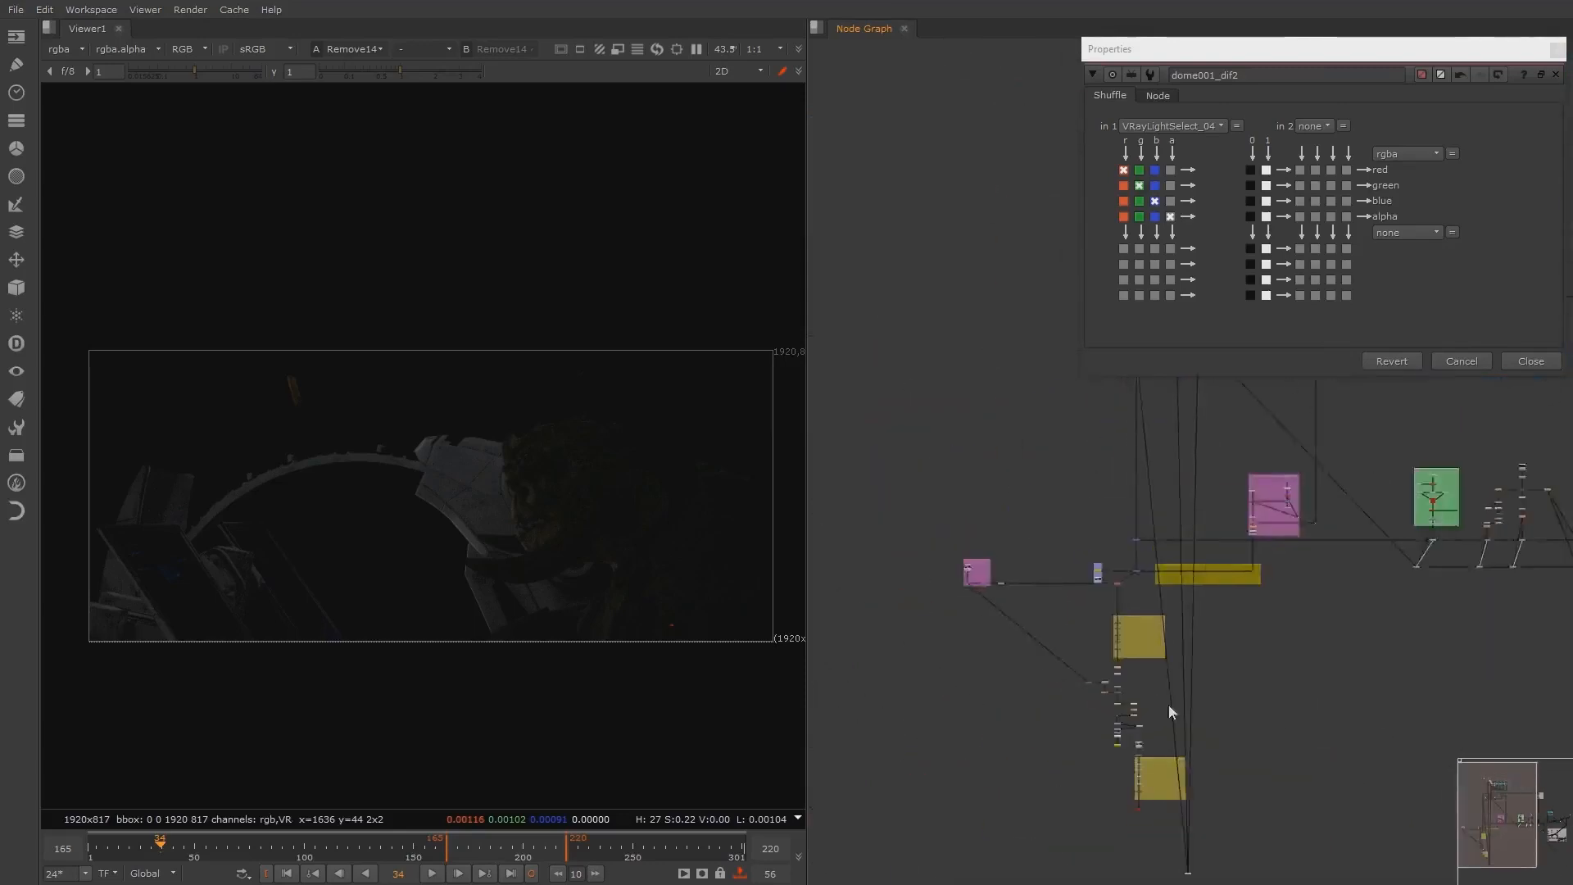
middle_click_drag(1168, 705, 1104, 410)
Step: Move the Properties panel aside and display the Read16 lighting render in the viewer
scroll(1166, 656, "up", 7)
middle_click_drag(1039, 345, 1240, 844)
middle_click_drag(1173, 615, 1018, 868)
middle_click_drag(1198, 393, 1101, 792)
middle_click_drag(1180, 671, 1180, 869)
middle_click_drag(1150, 423, 1139, 880)
left_click(1374, 55)
left_click_drag(1375, 57, 1572, 82)
middle_click_drag(1129, 419, 1126, 441)
scroll(1080, 283, "up", 7)
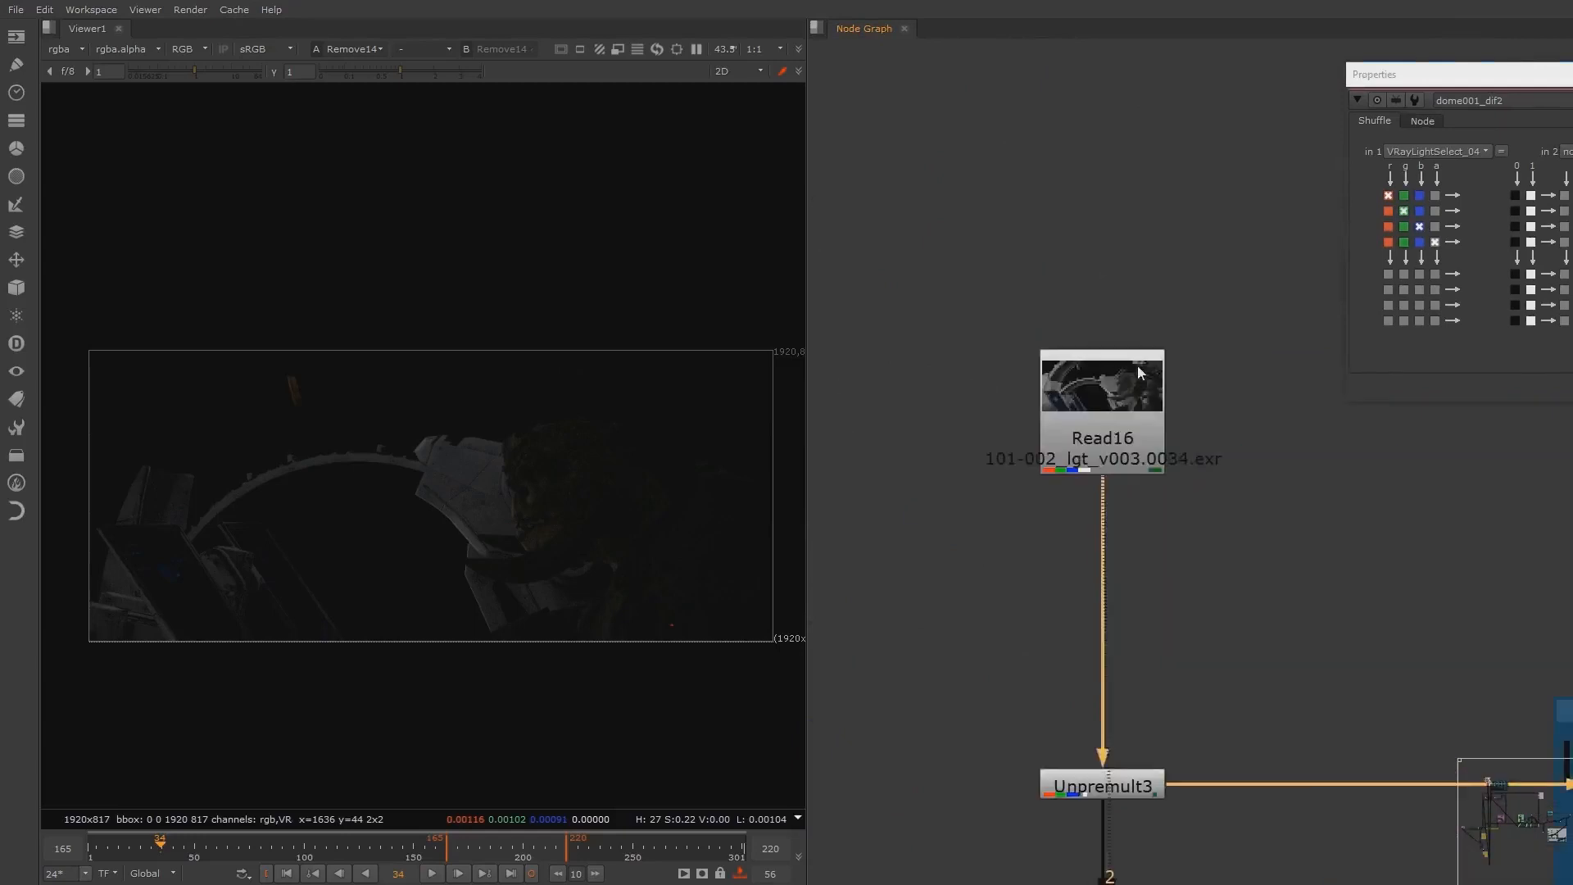
double_click(1101, 395)
left_click(1479, 357)
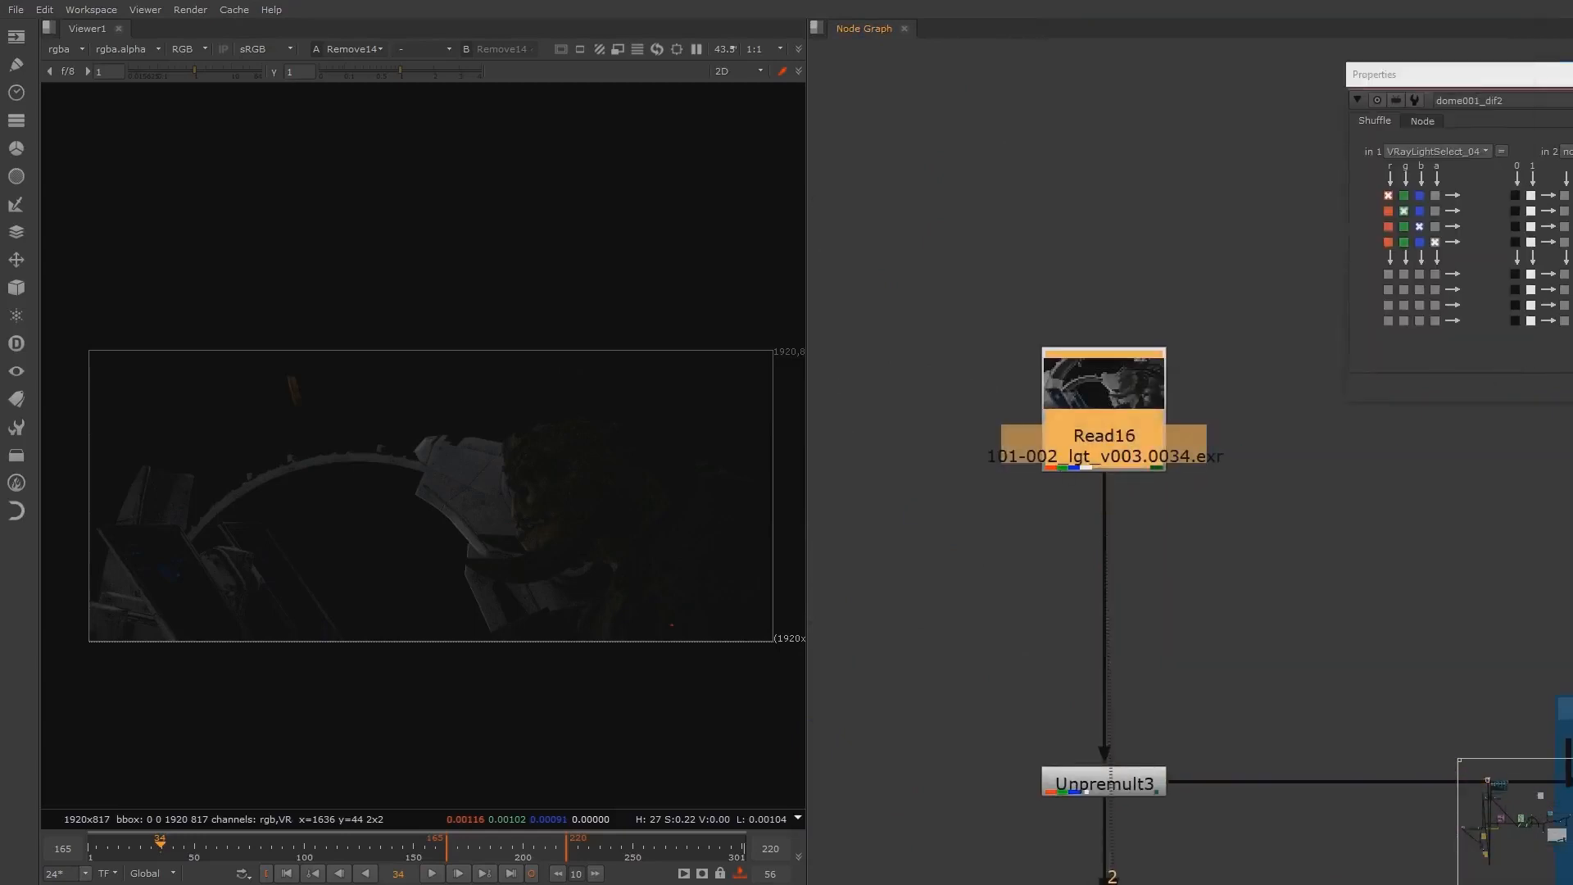
key("2")
Step: Maximize the viewer and enlarge the Read16 render to inspect the whole frame
scroll(541, 498, "up", 1)
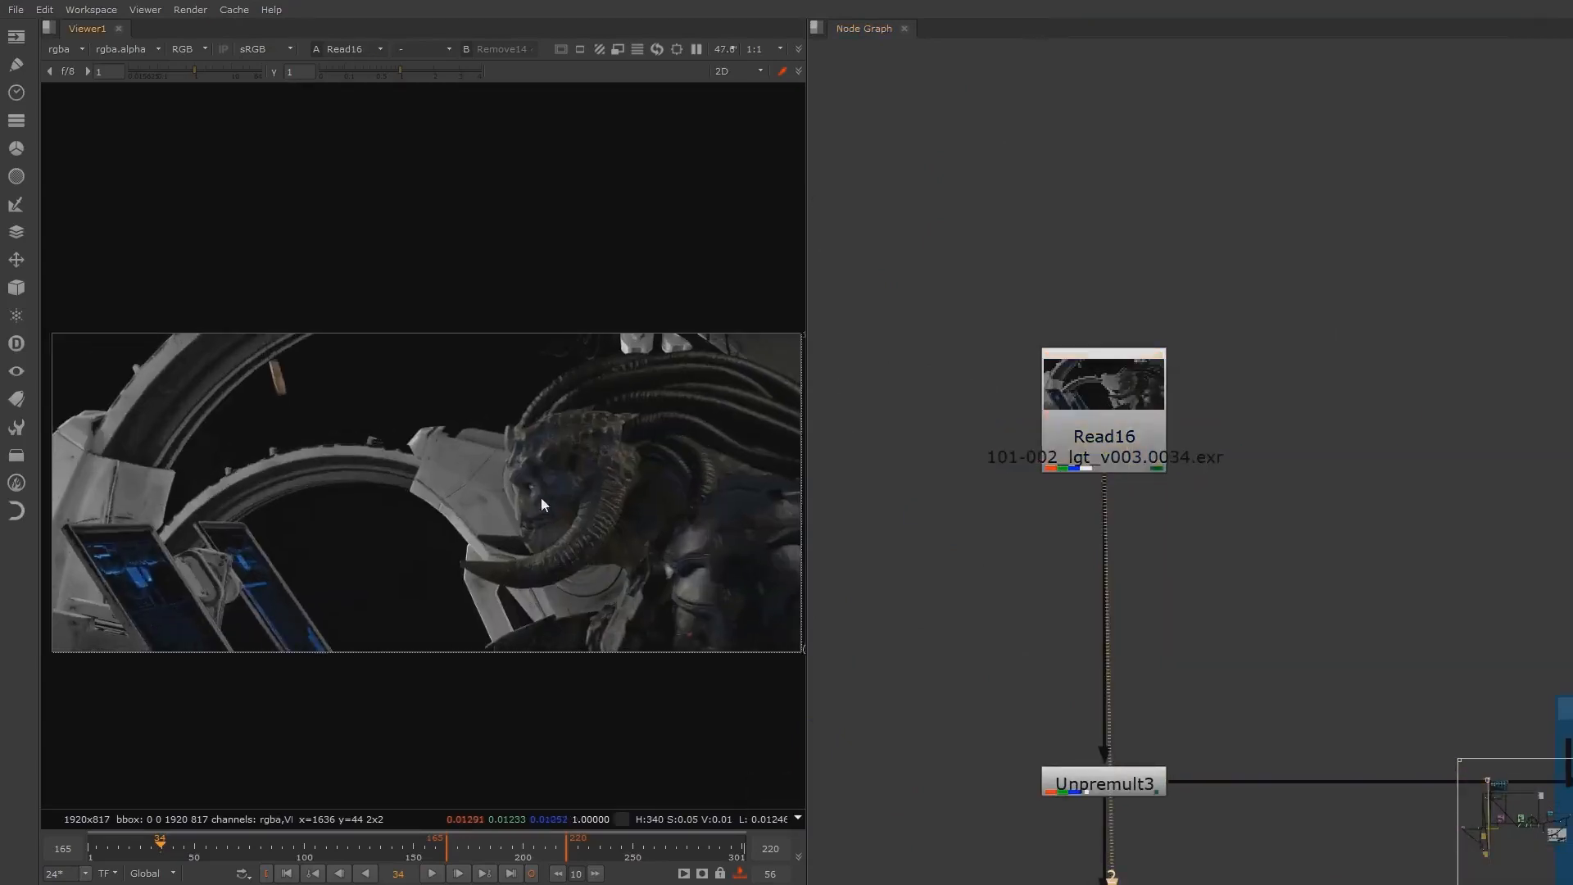
key("Tab")
key("space")
key("Tab")
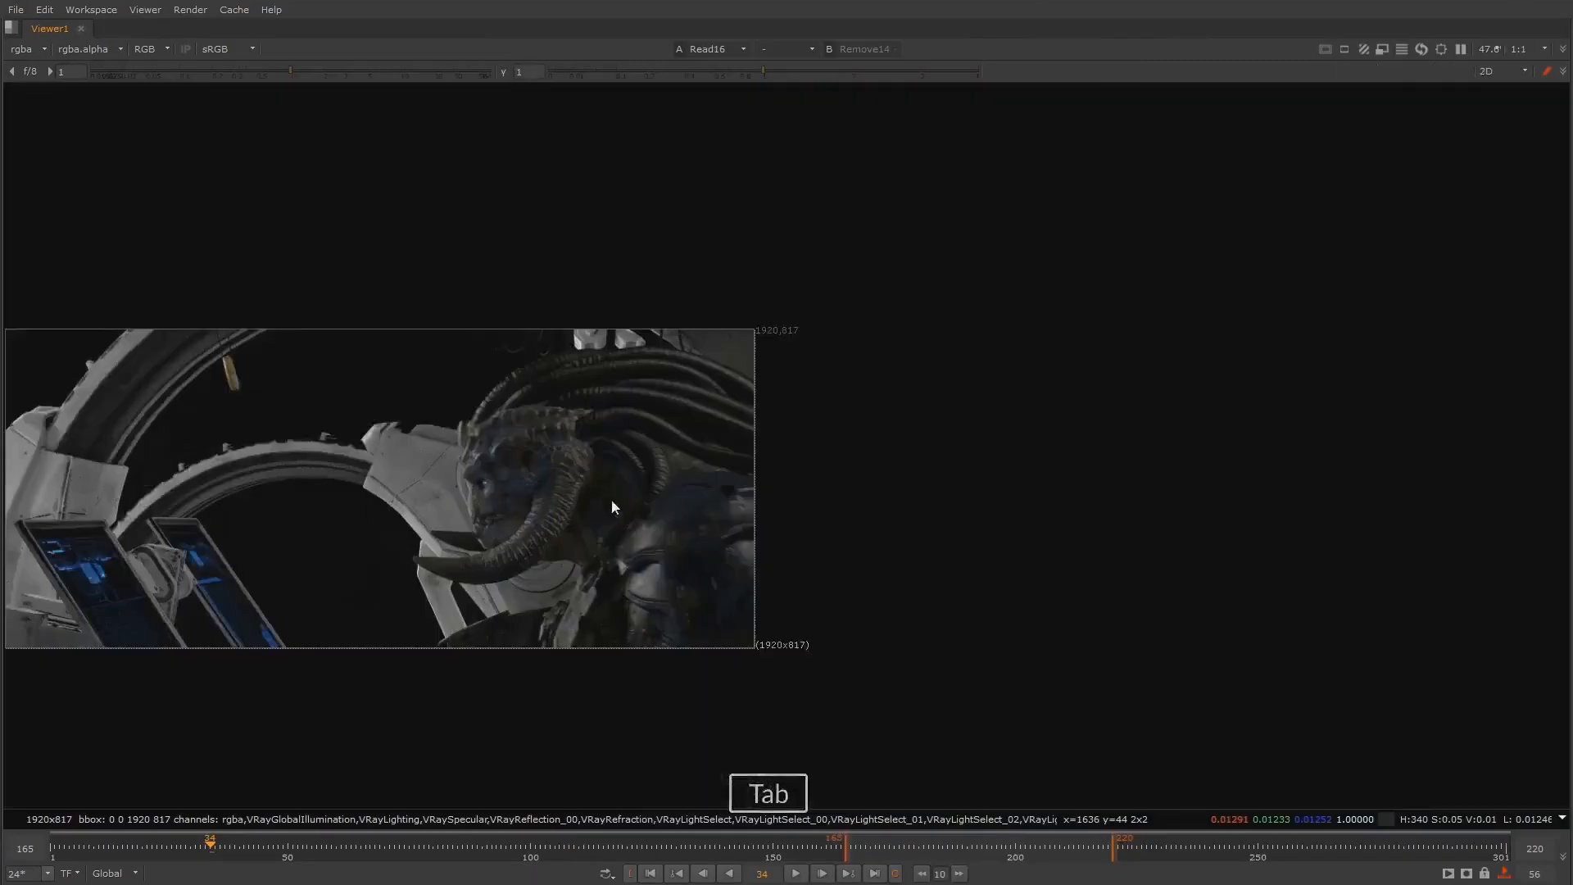
key("space")
key("space")
middle_click_drag(624, 523, 1007, 492)
scroll(1006, 491, "up", 3)
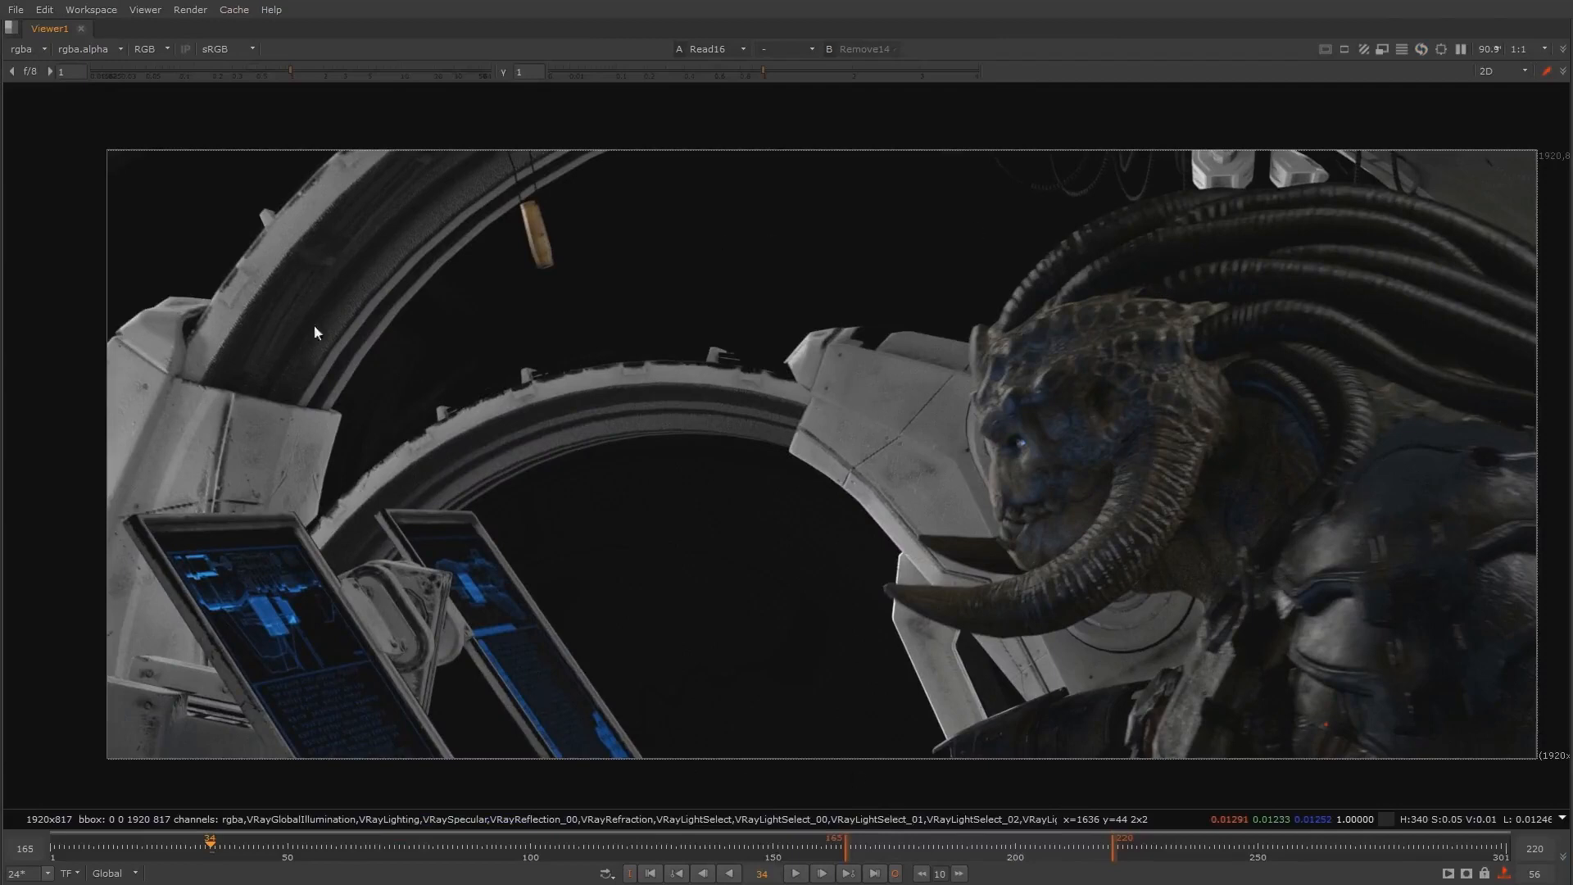
Step: Restore the split layout, shrink the render in the viewer, and select the Read16 node
key("space")
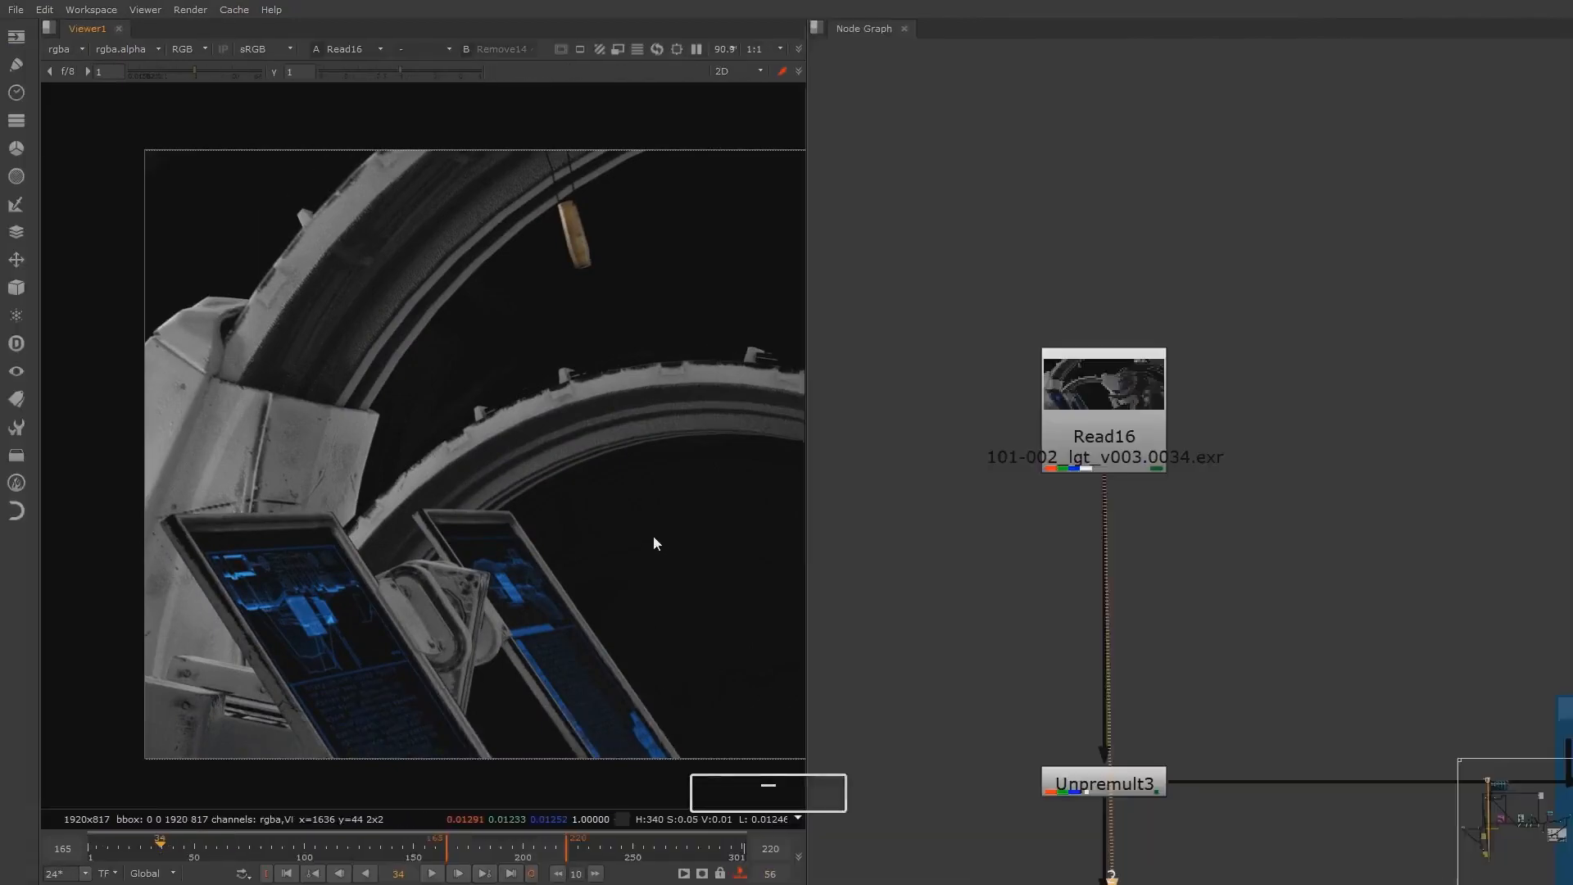
scroll(504, 484, "down", 3)
middle_click_drag(534, 492, 499, 488)
scroll(517, 466, "down", 1)
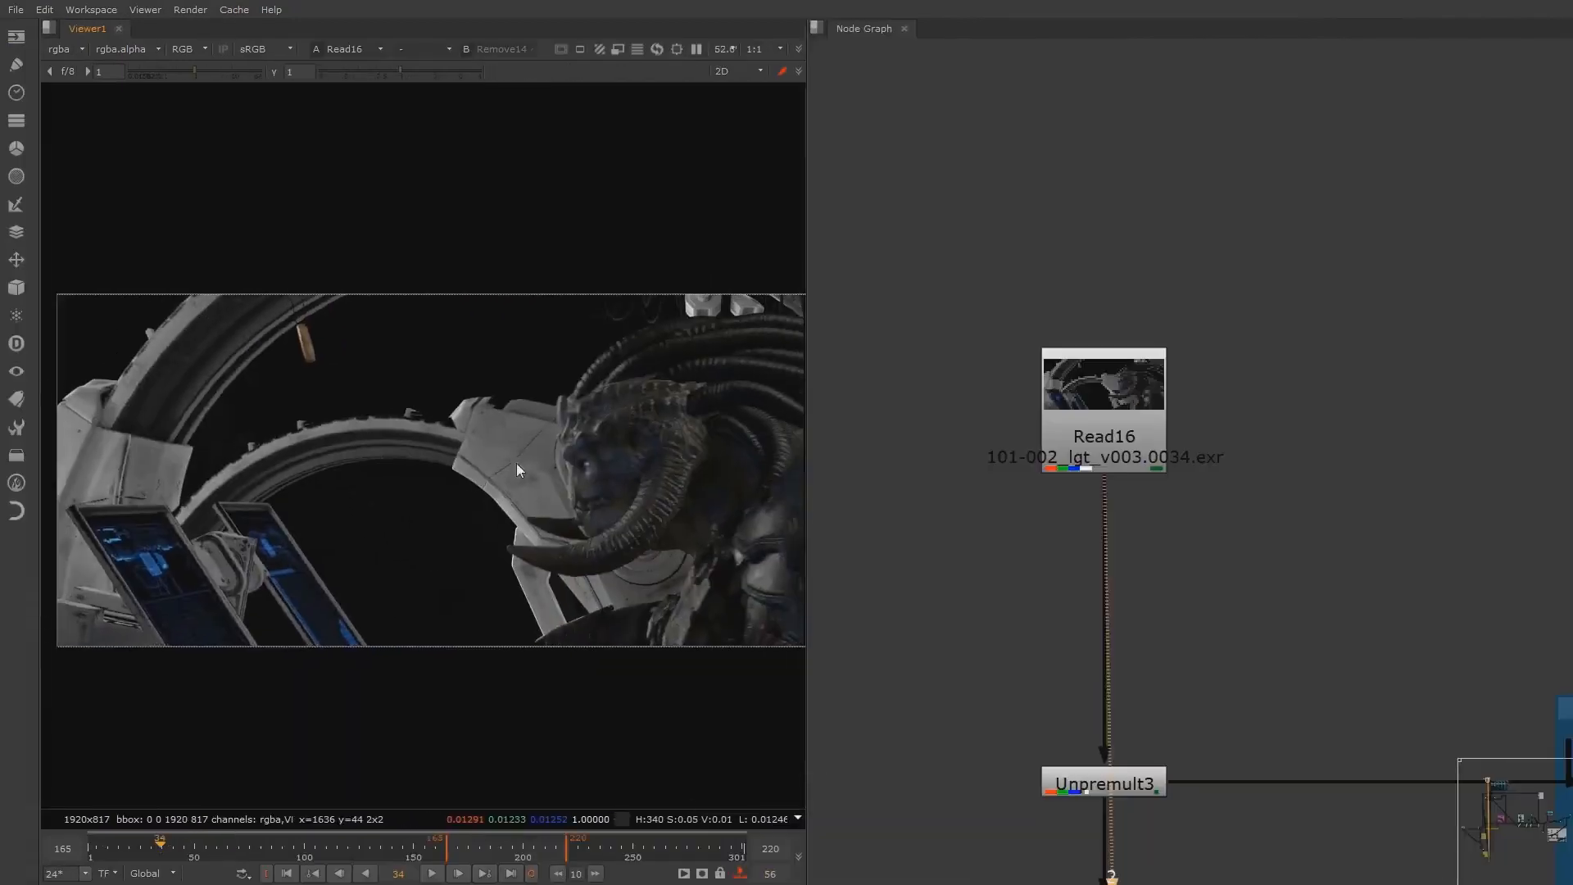
middle_click_drag(1262, 615, 1211, 416)
left_click(1092, 216)
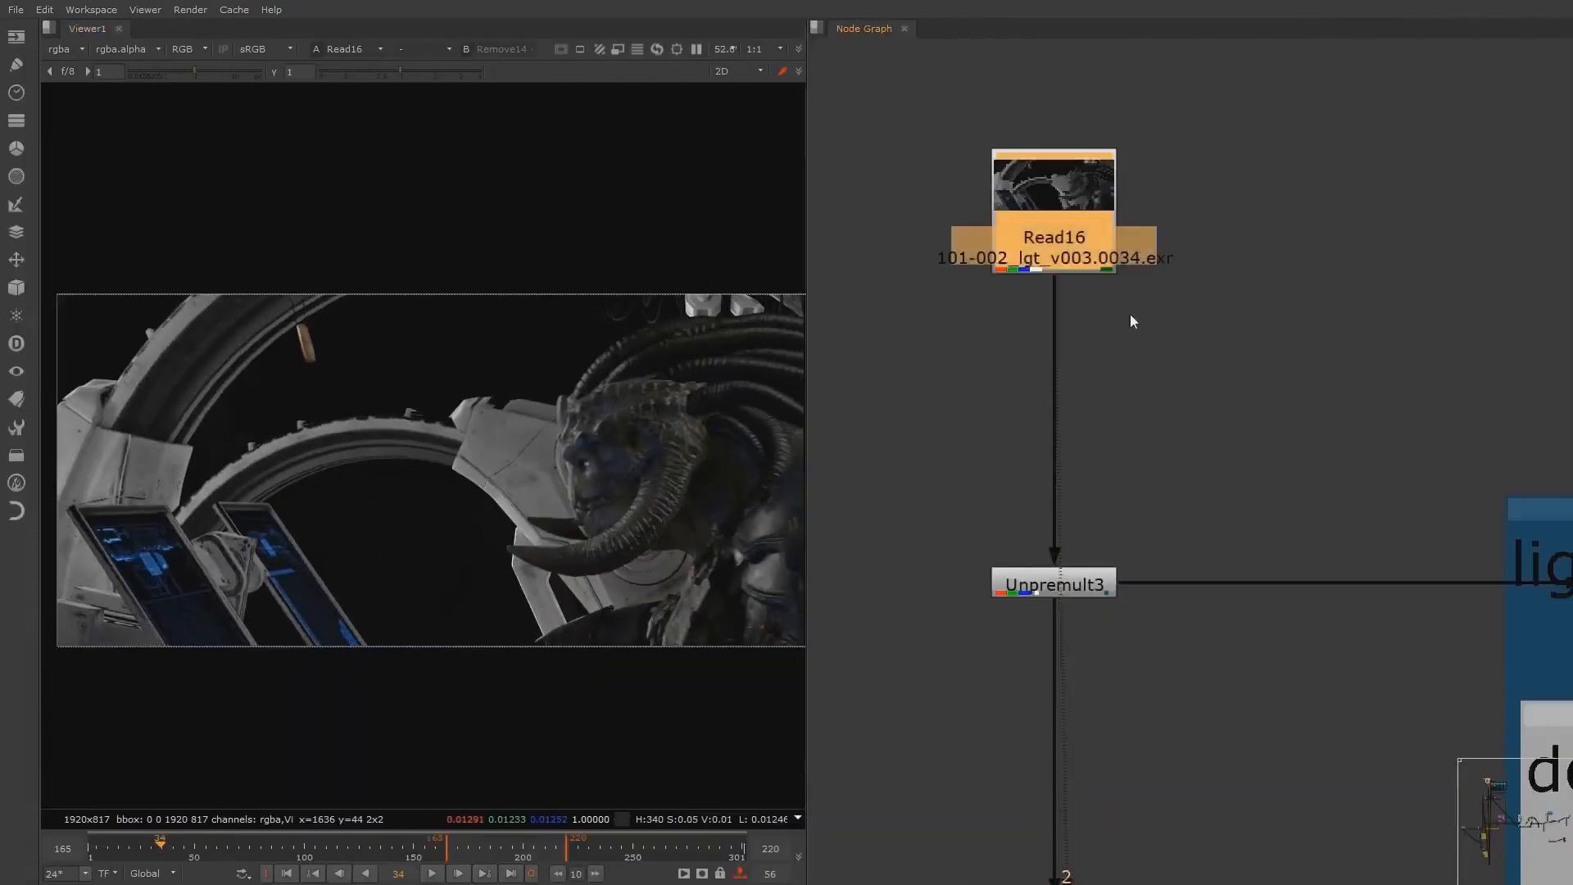
Step: Examine how the Read16 render feeds through Unpremult3 into the light select groups
scroll(1230, 459, "down", 5)
middle_click_drag(1233, 613, 995, 369)
scroll(1238, 490, "down", 4)
middle_click_drag(1303, 541, 1118, 439)
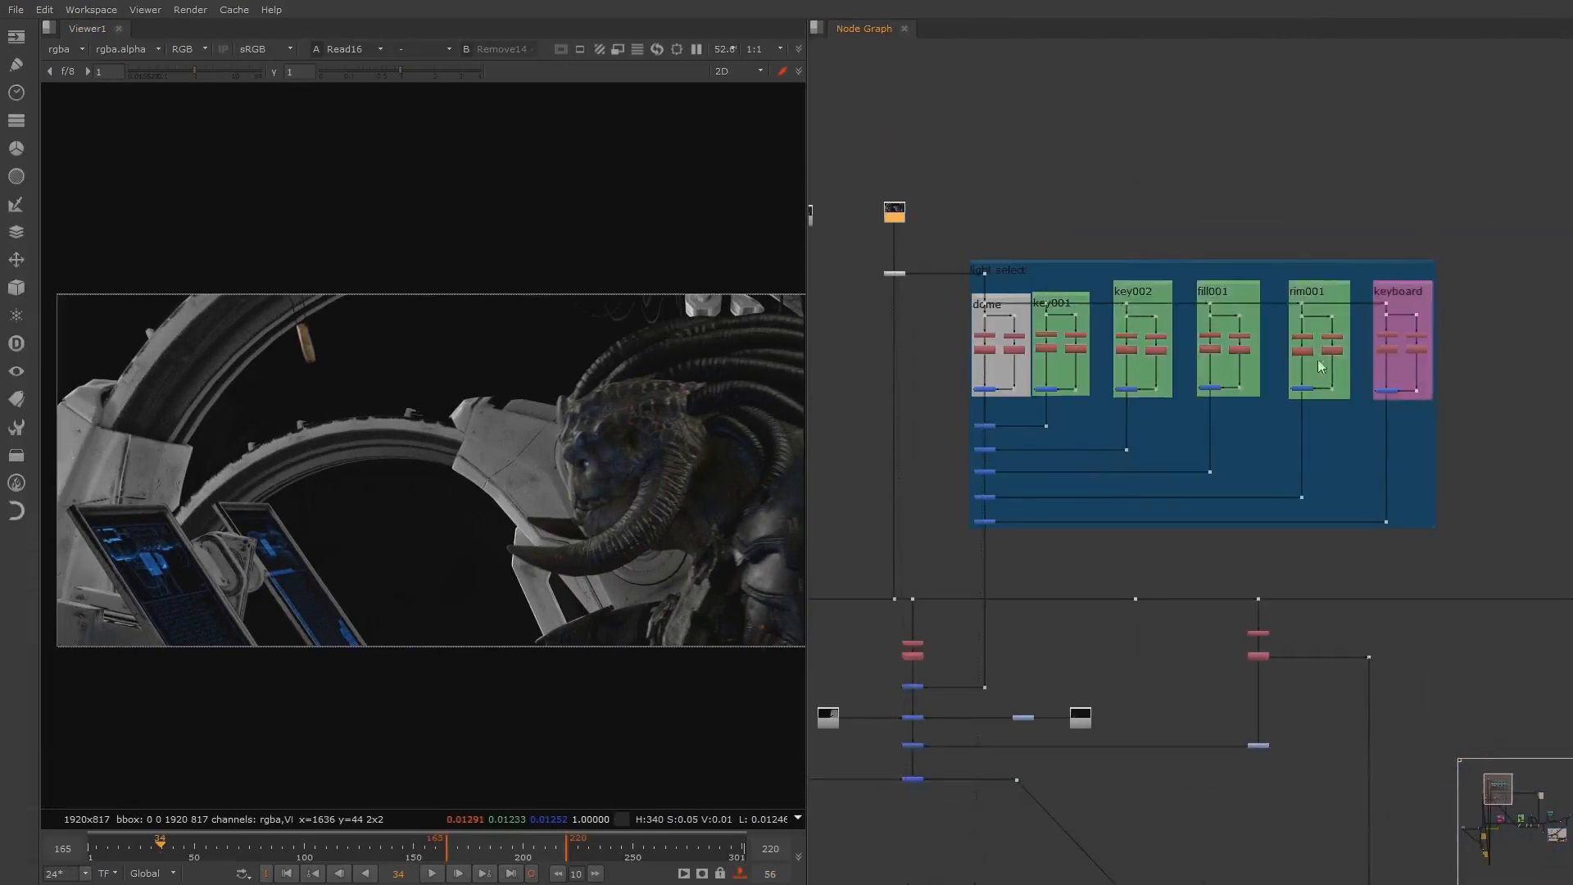
middle_click_drag(1070, 283, 1213, 366)
scroll(1132, 410, "up", 5)
middle_click_drag(1071, 345, 1203, 463)
scroll(1213, 422, "up", 4)
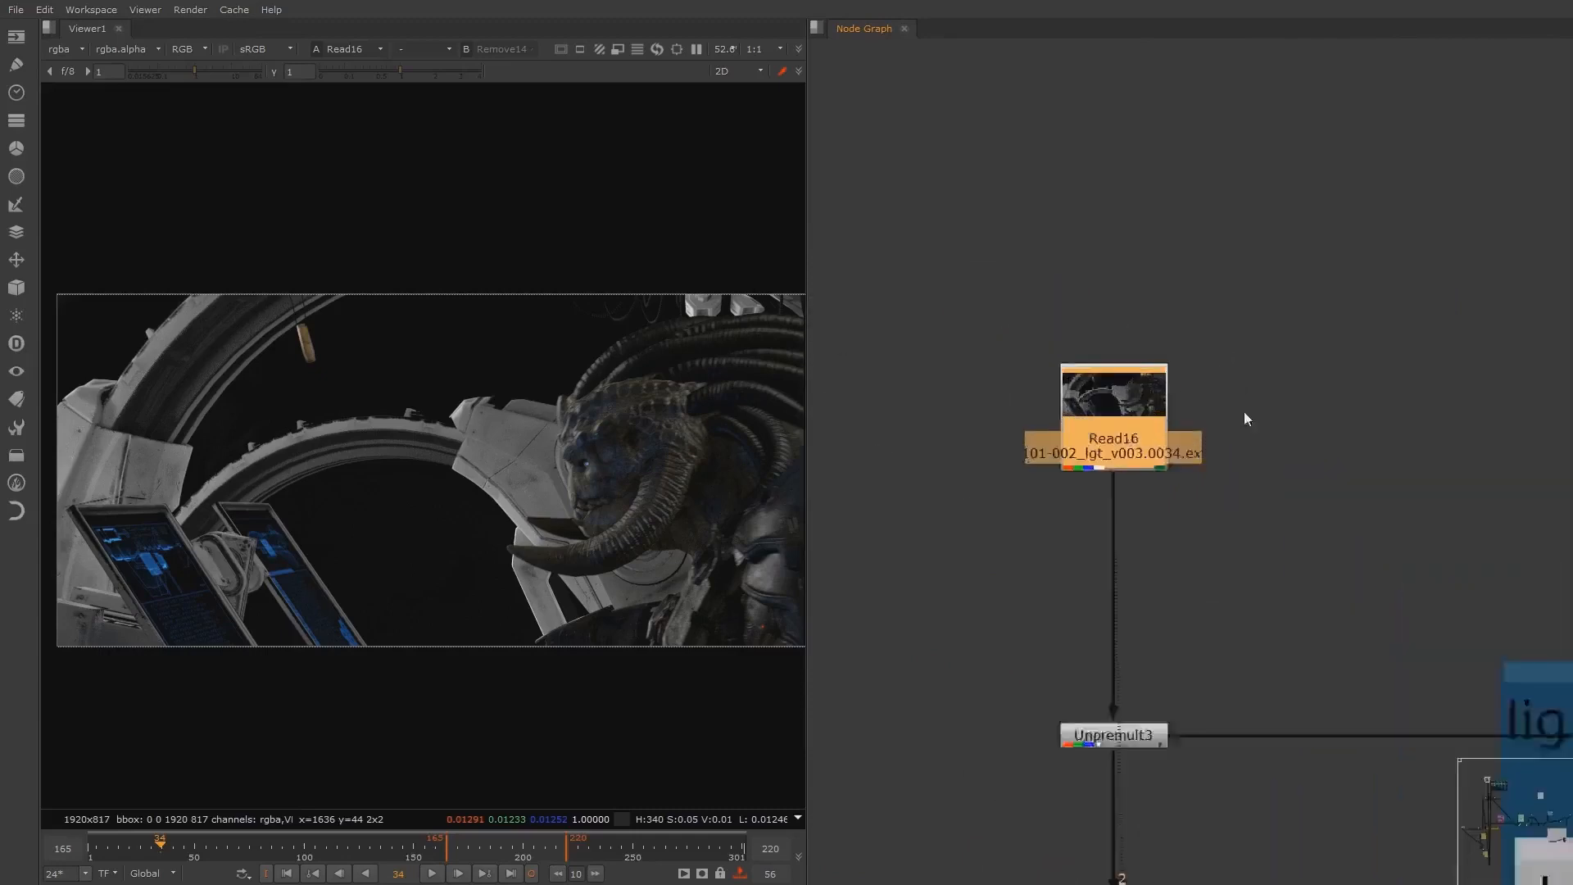
Step: Open the Read16 properties and reposition the panel so that all its settings are readable above the node
double_click(1134, 421)
left_click_drag(1278, 30, 1354, 12)
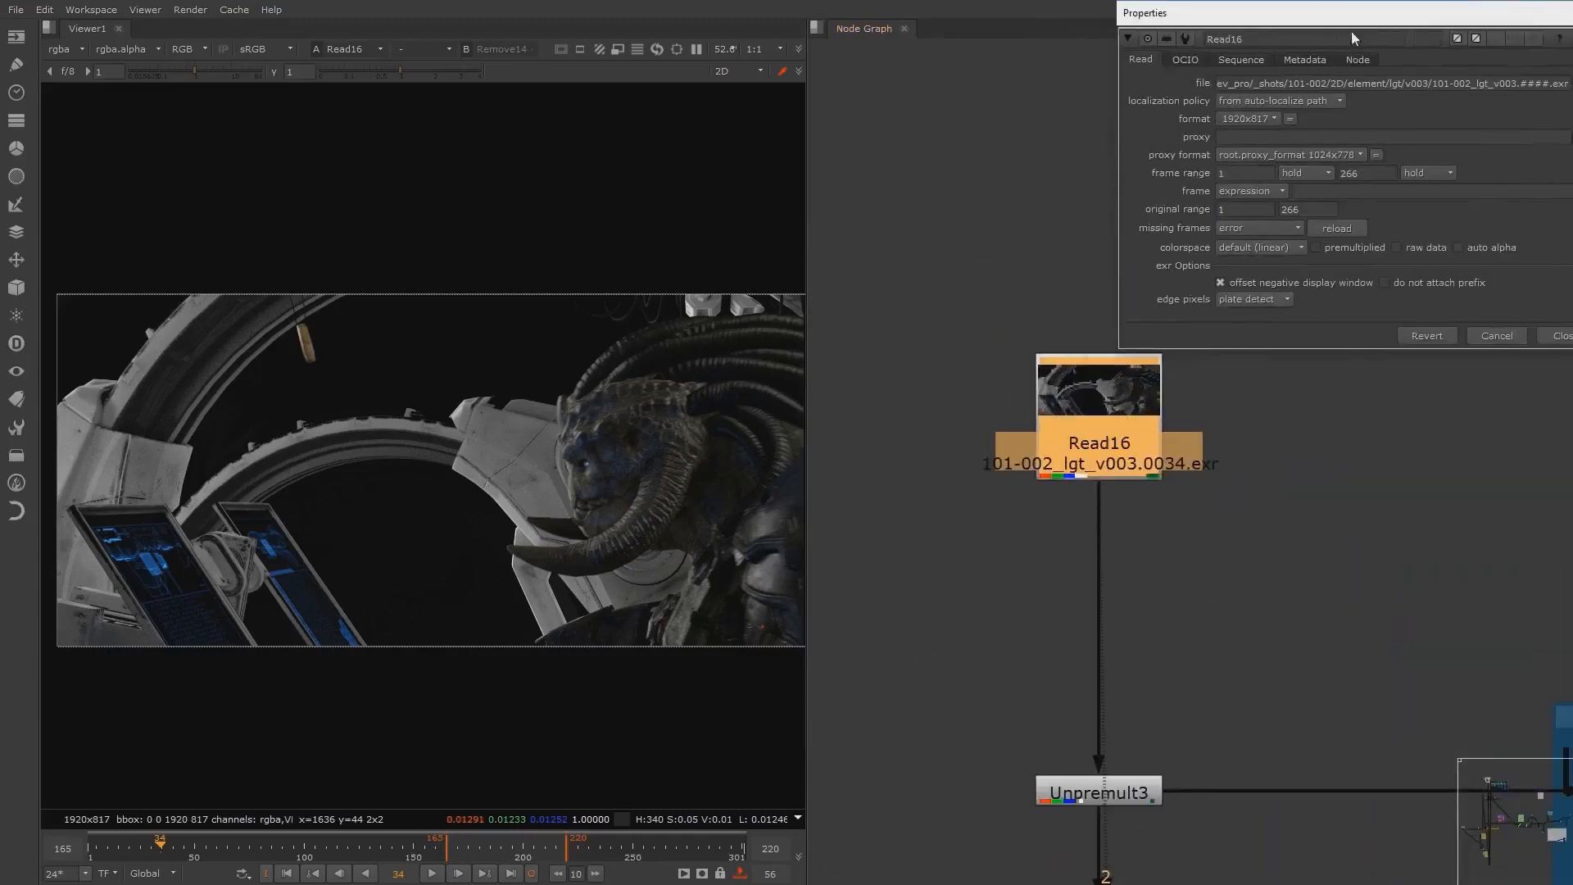
middle_click_drag(1114, 441, 1074, 578)
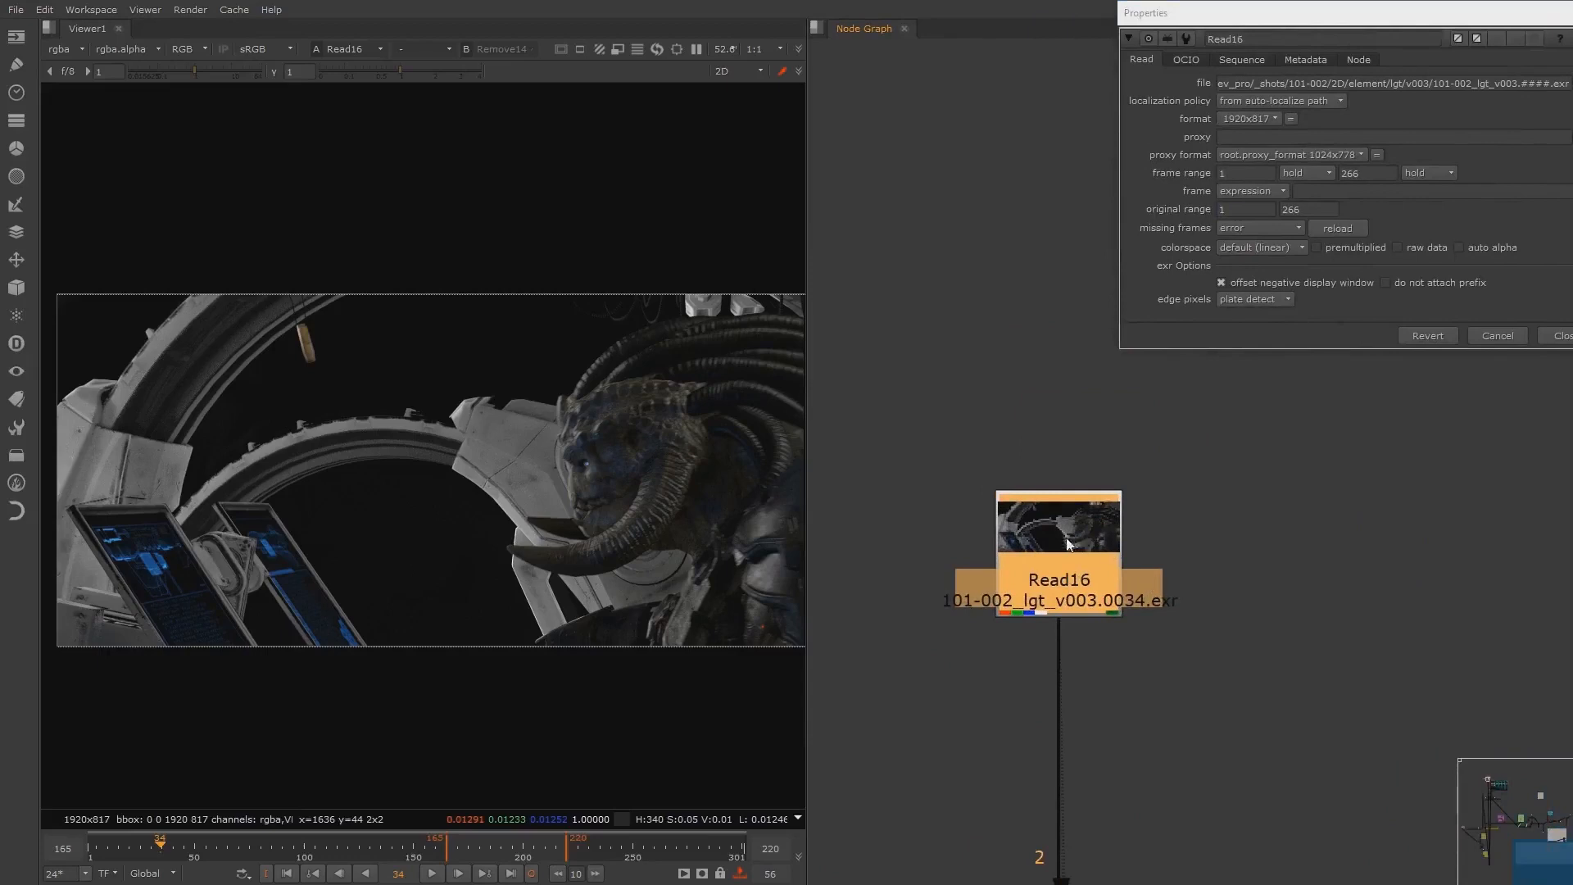
scroll(1070, 544, "up", 2)
scroll(1082, 541, "up", 2)
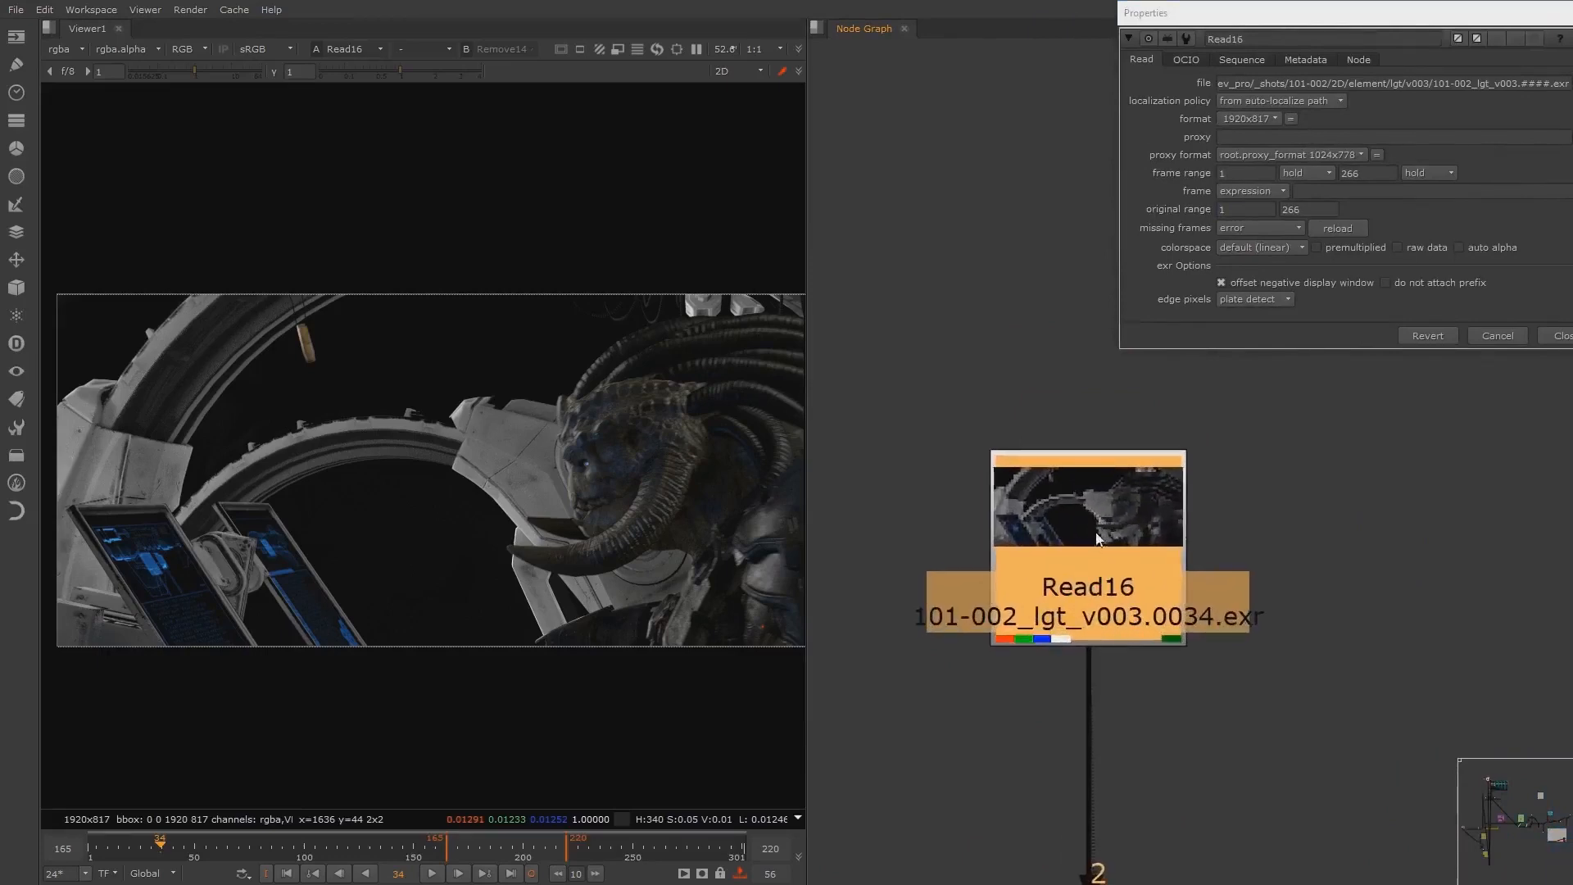
left_click_drag(1417, 18, 1357, 17)
scroll(1307, 577, "down", 4)
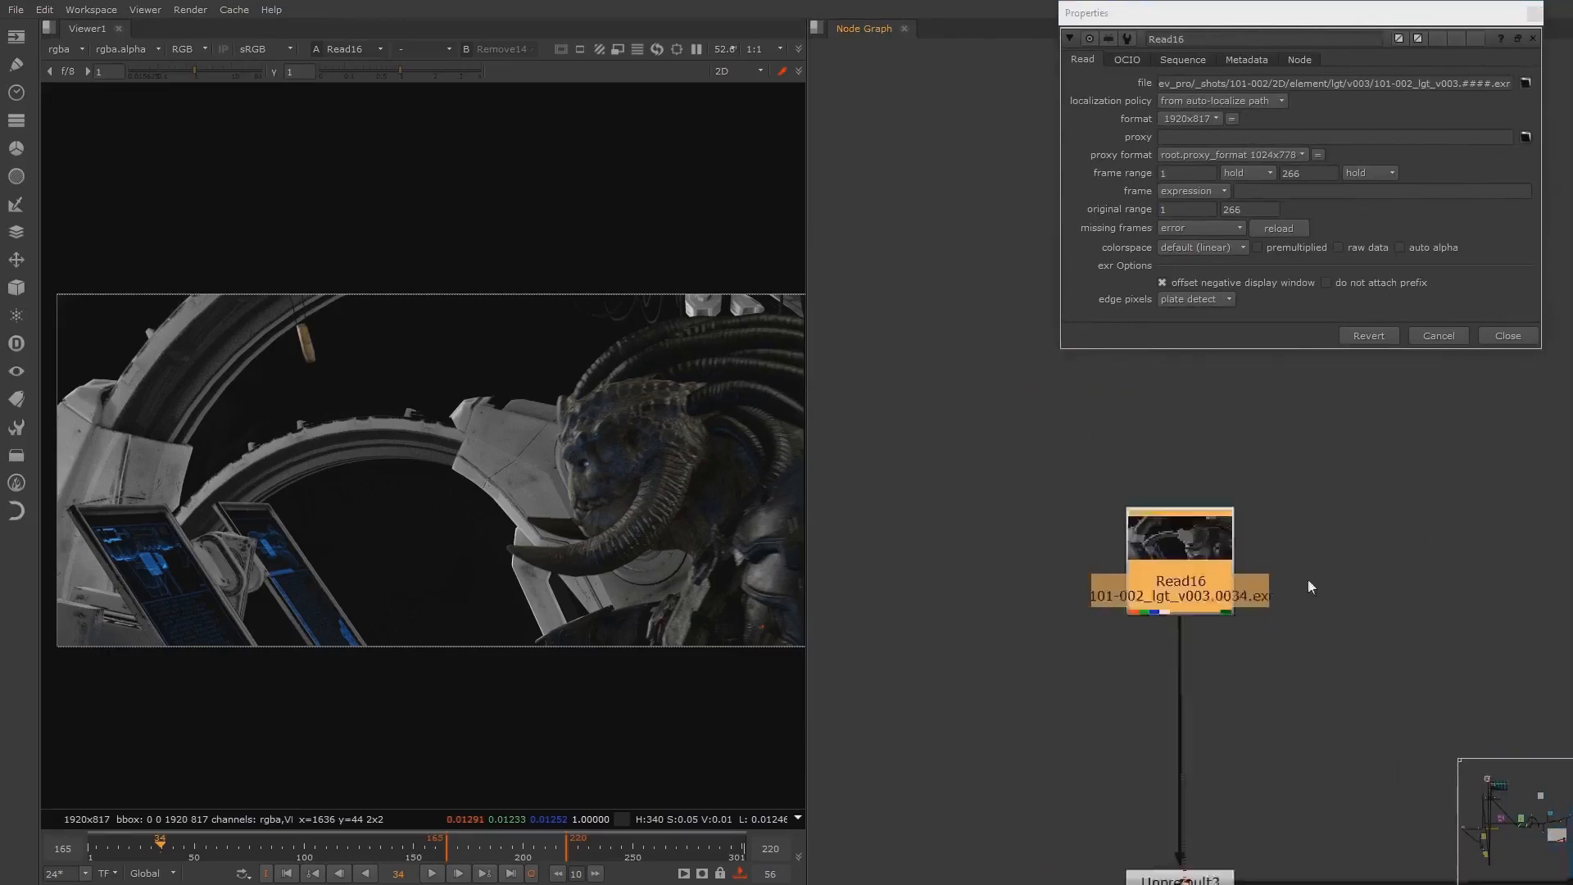
Step: Highlight the version and frame padding in the Read16 file path, keeping the path unedited
middle_click_drag(1395, 867, 1137, 587)
scroll(1311, 566, "down", 2)
scroll(1362, 576, "down", 3)
middle_click_drag(1396, 670, 1179, 505)
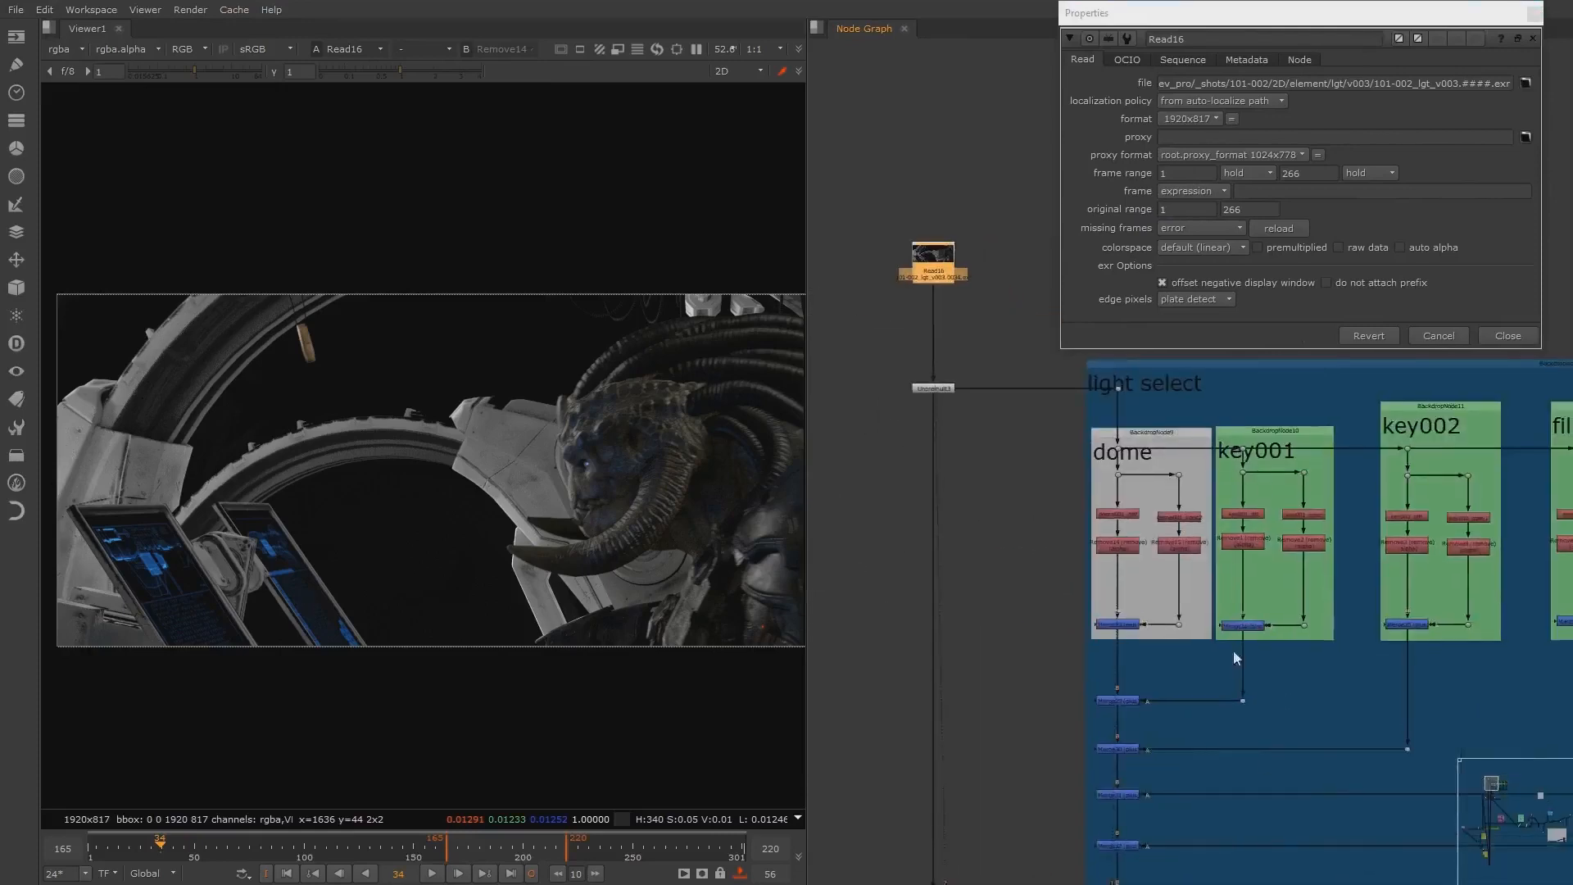
middle_click_drag(945, 299, 1098, 642)
scroll(1098, 641, "up", 4)
left_click_drag(1429, 83, 1494, 83)
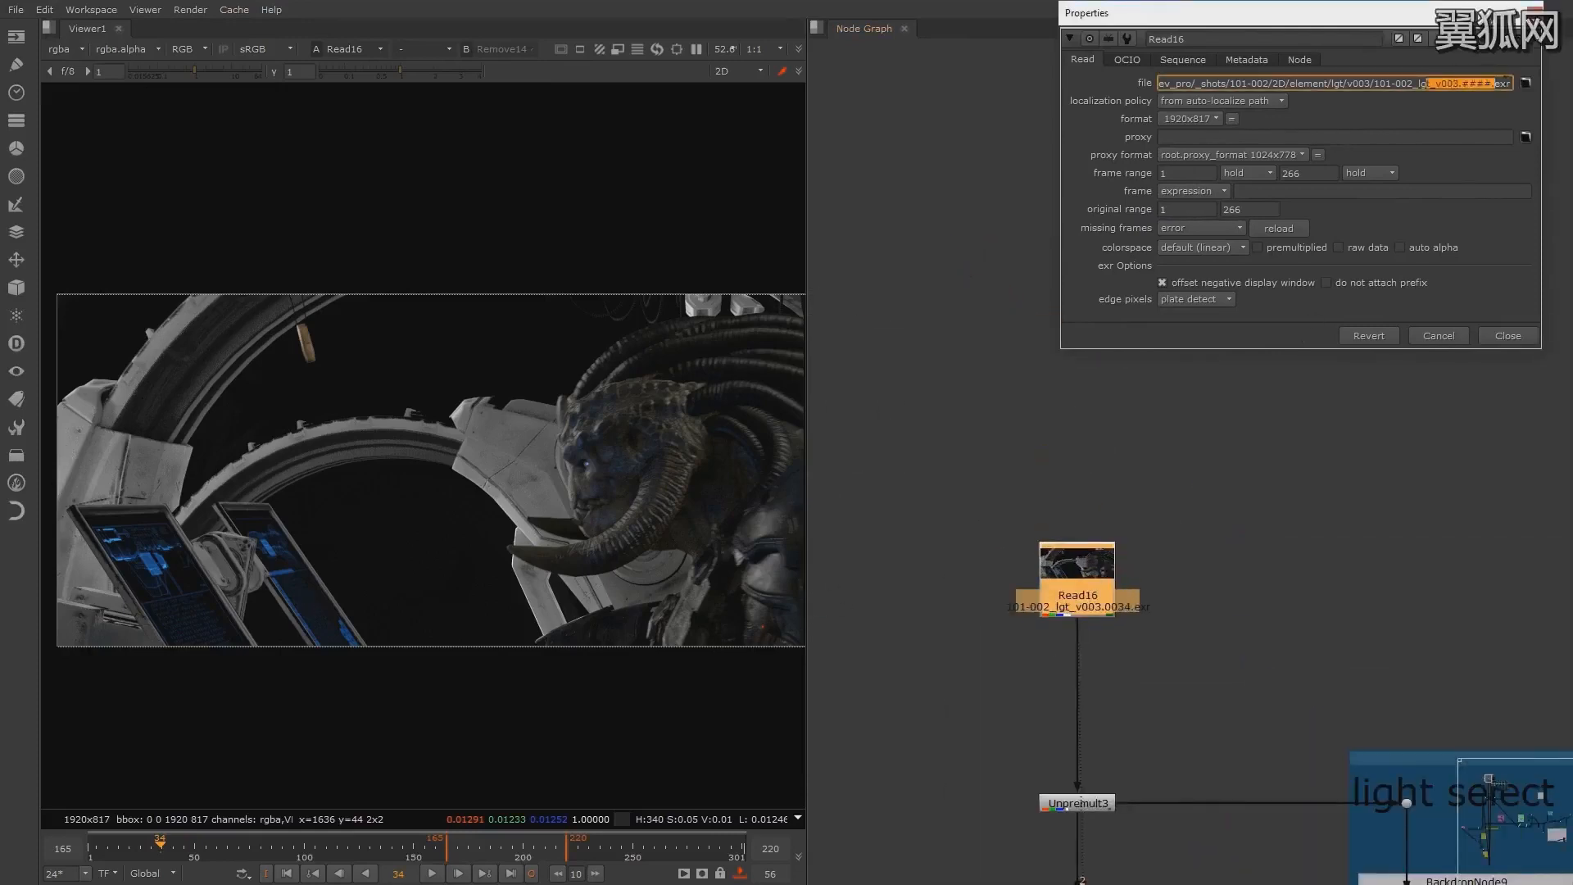
left_click(1500, 83)
Step: Compare the Read16 EXR file path with the light select groups and examine how they merge together
middle_click_drag(1211, 590, 1186, 426)
scroll(1193, 447, "down", 10)
middle_click_drag(1275, 484, 1178, 511)
middle_click_drag(1305, 597, 1170, 485)
scroll(1148, 516, "up", 3)
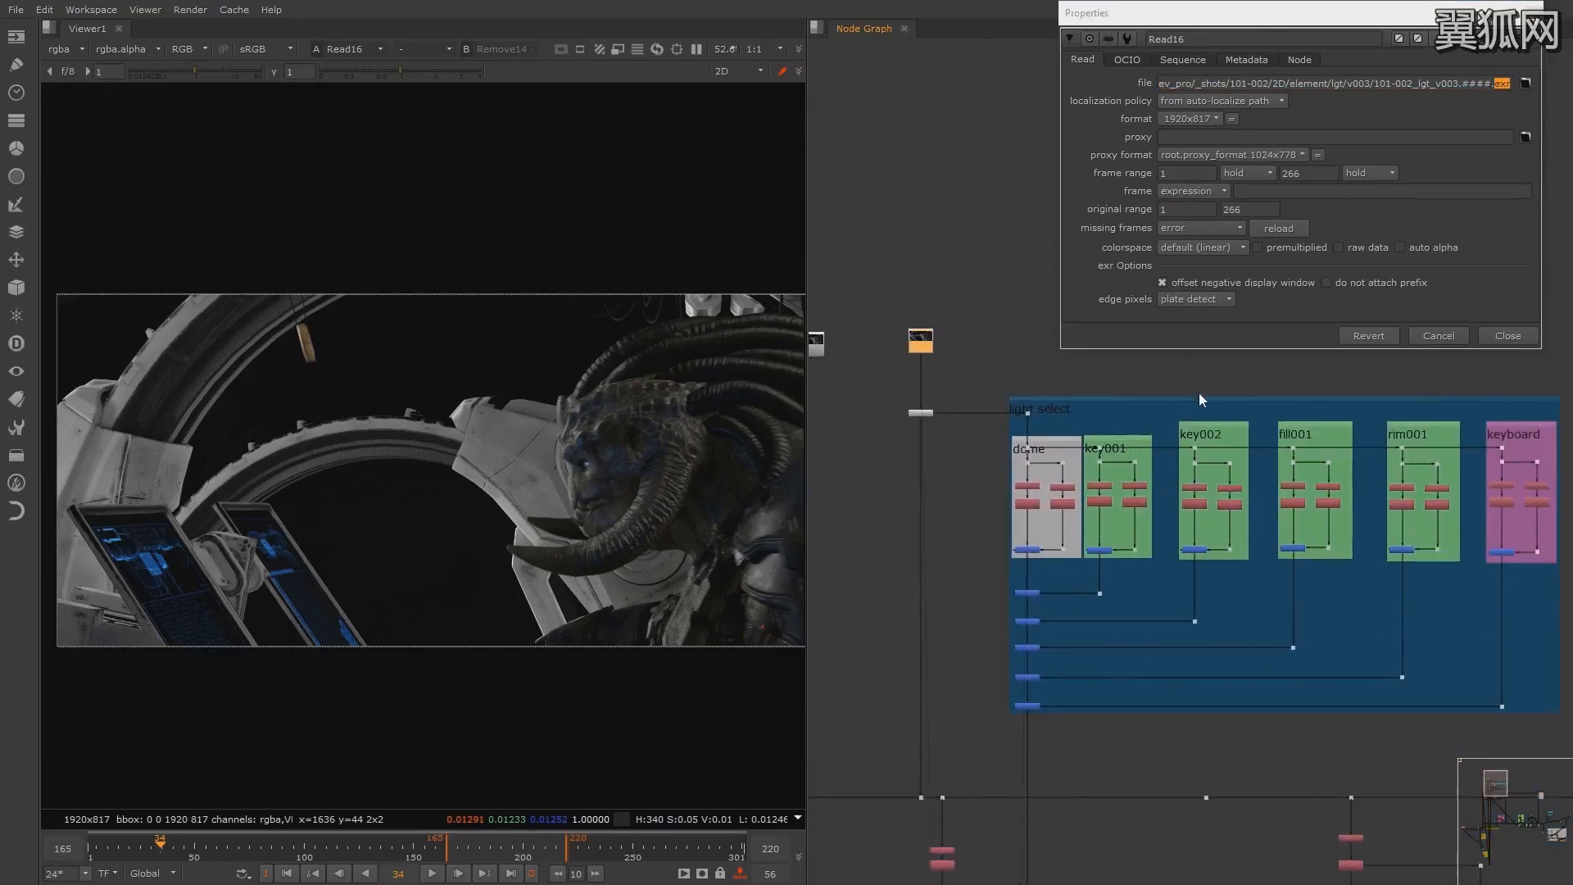
left_click(1467, 84)
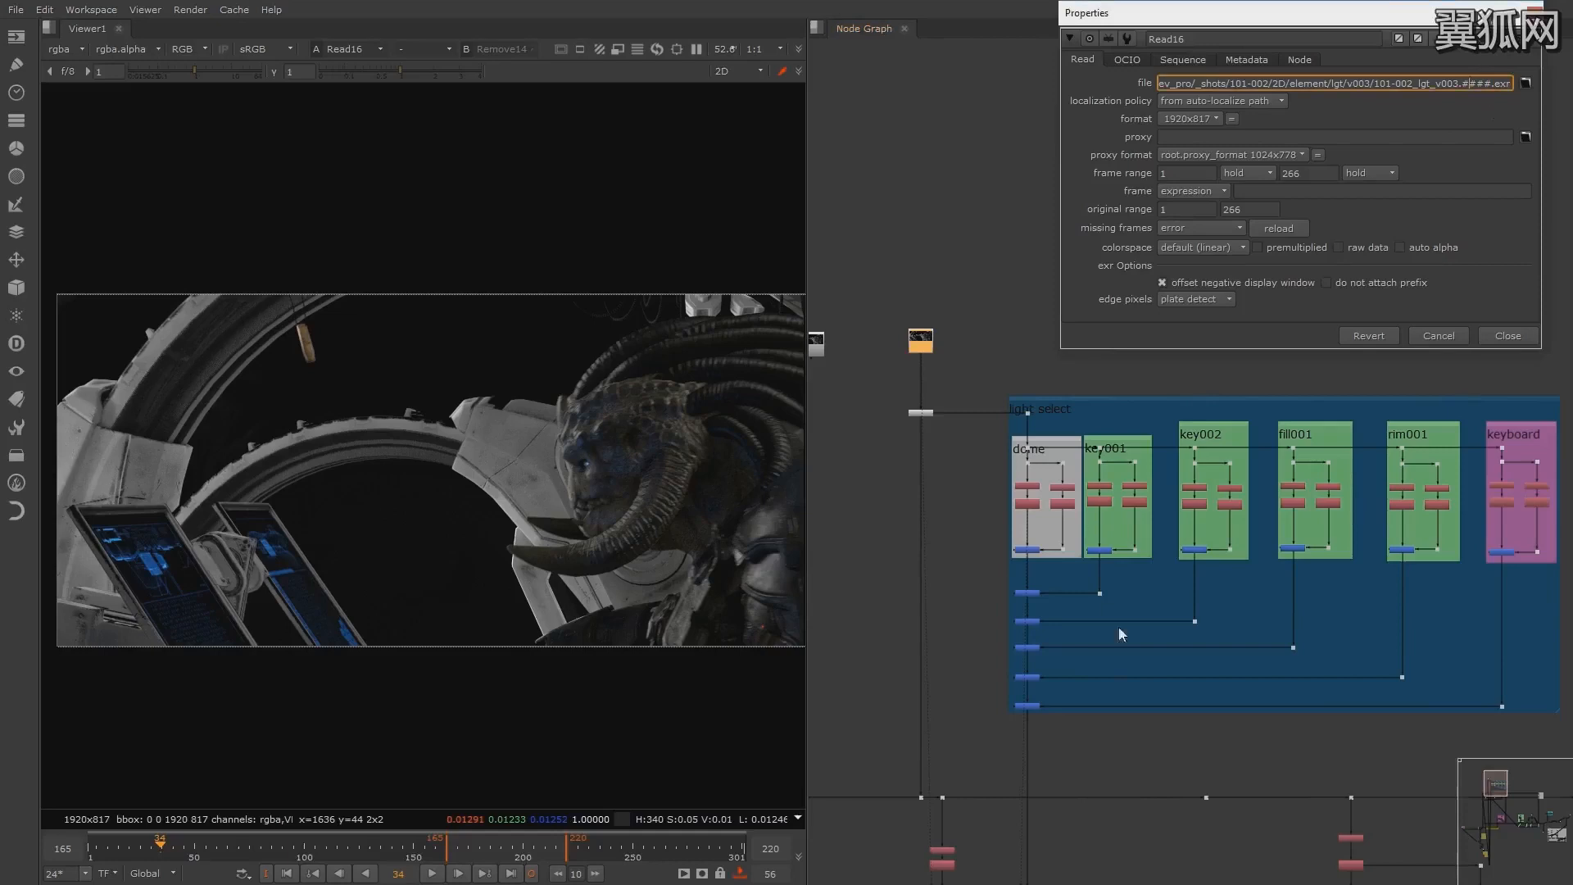
middle_click_drag(1029, 584, 1025, 533)
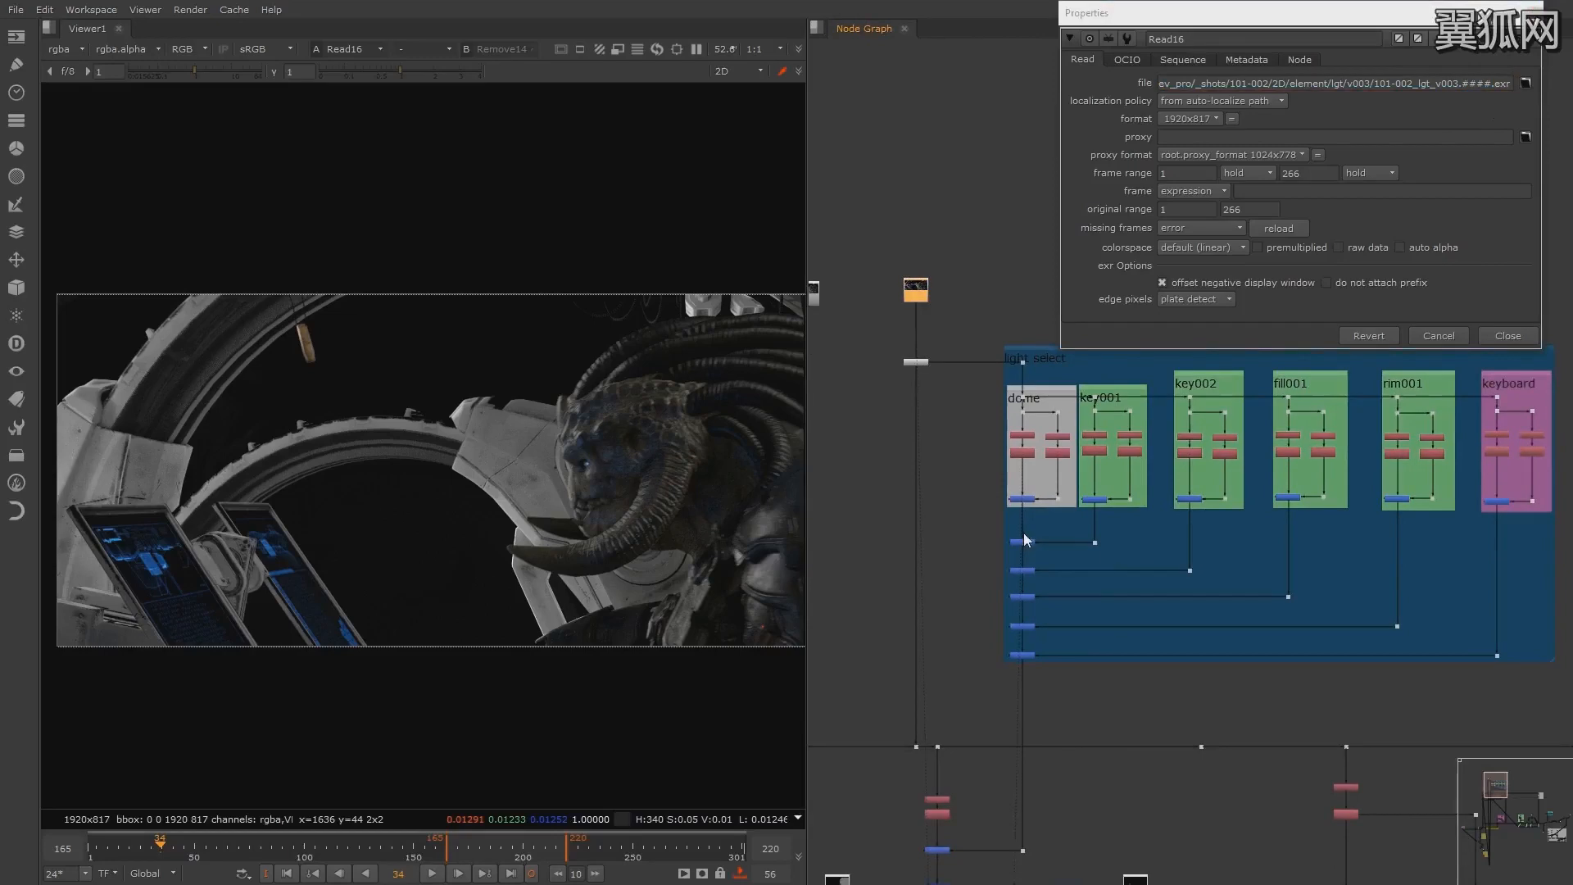
middle_click_drag(1043, 412, 1080, 474)
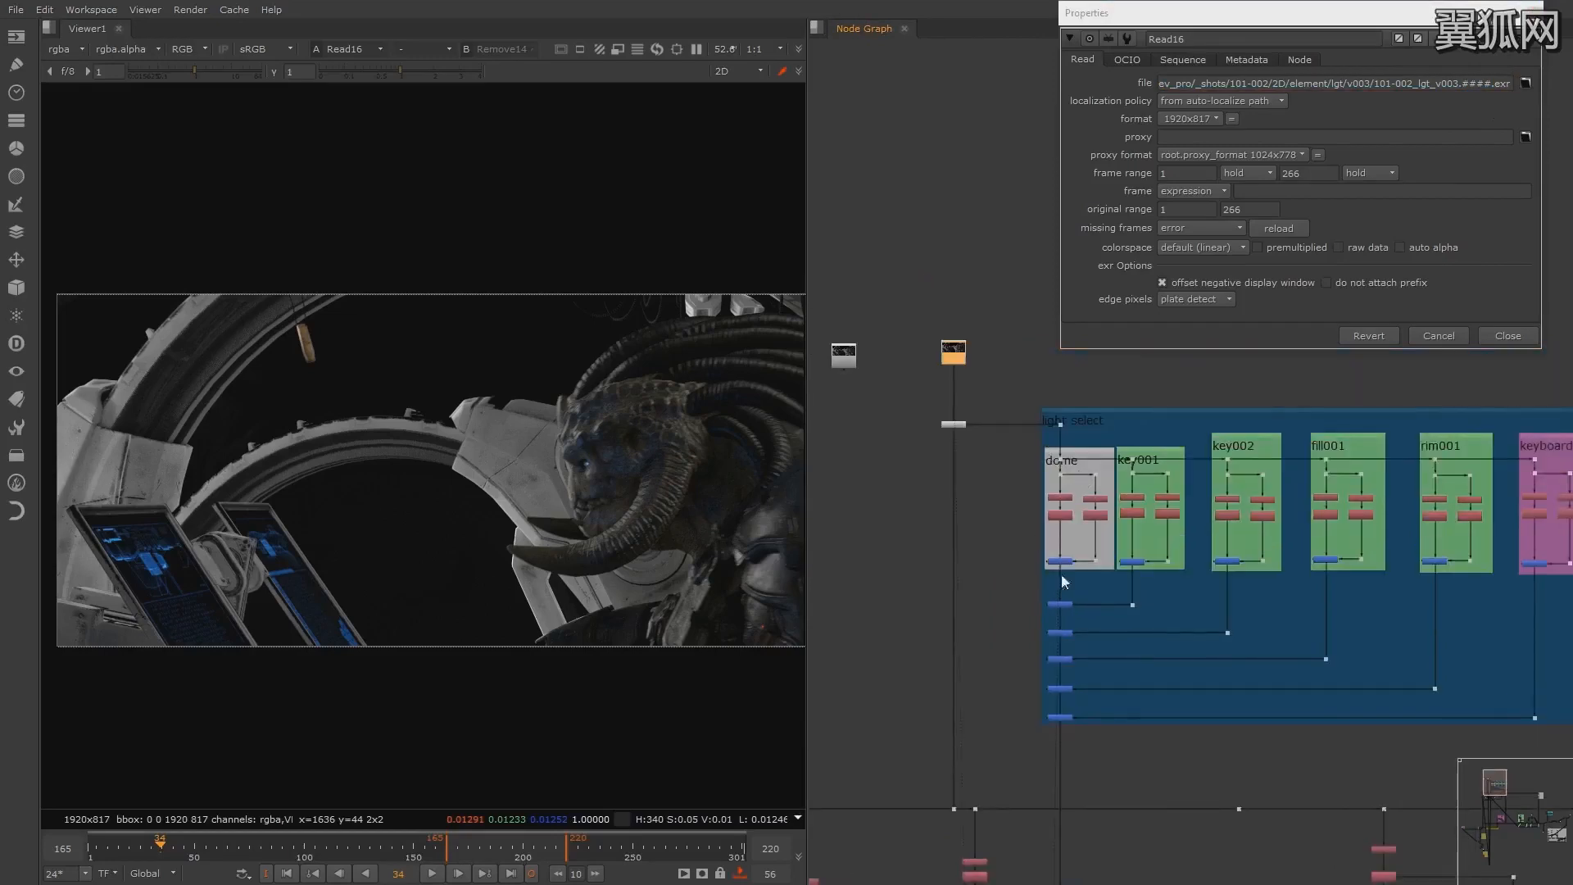
middle_click_drag(1068, 587, 1060, 552)
middle_click_drag(1088, 414, 1130, 449)
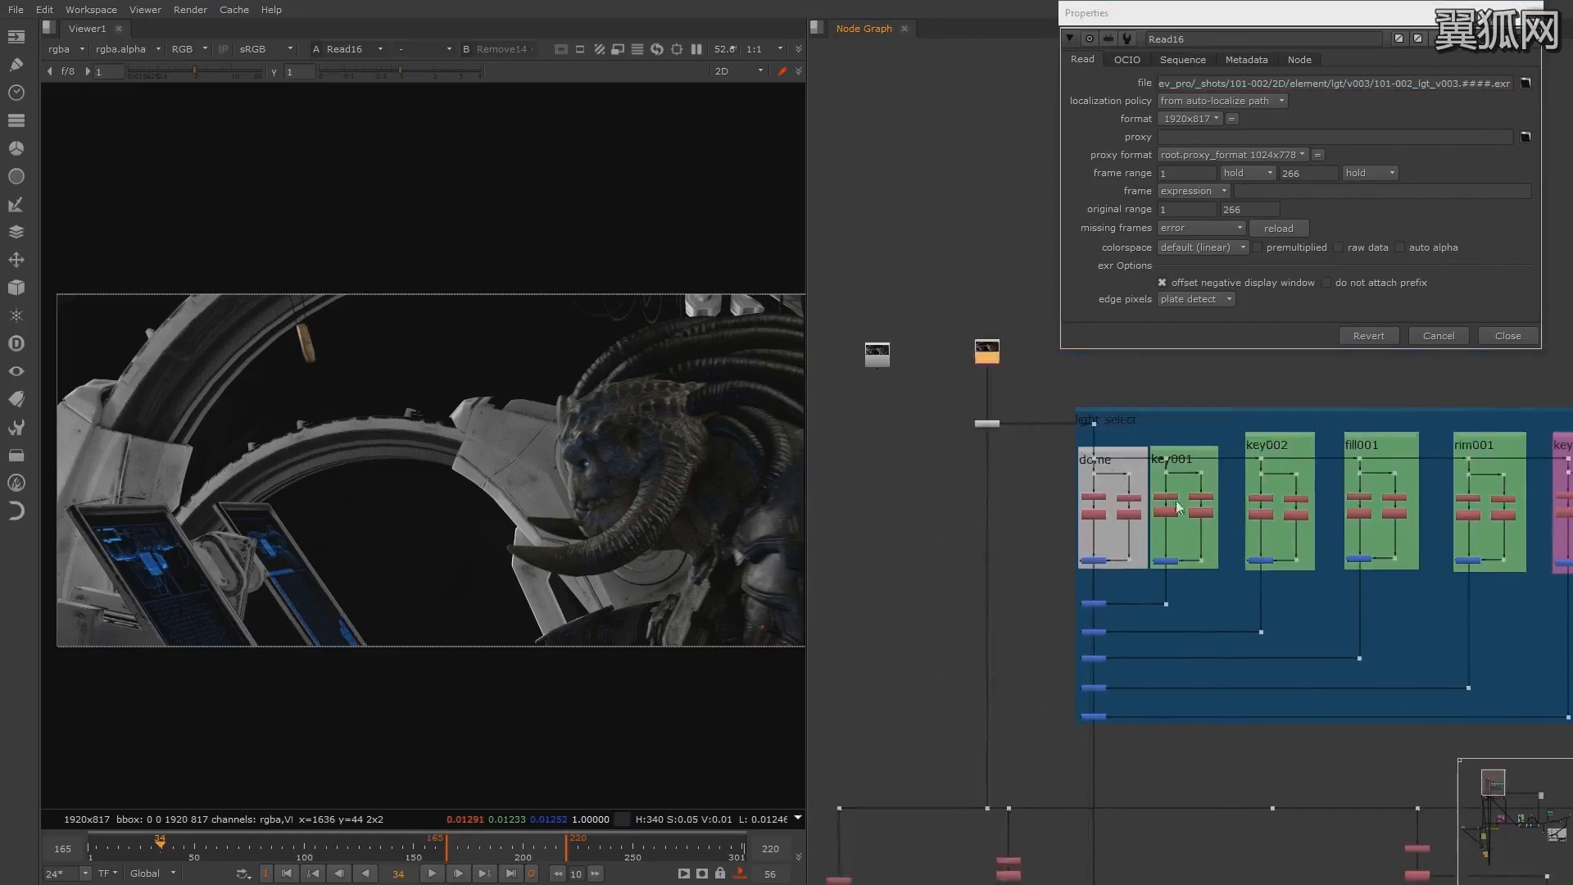
Step: Select the Unpremult3 node below Read16 for a closer look
left_click(988, 424)
scroll(1014, 460, "up", 8)
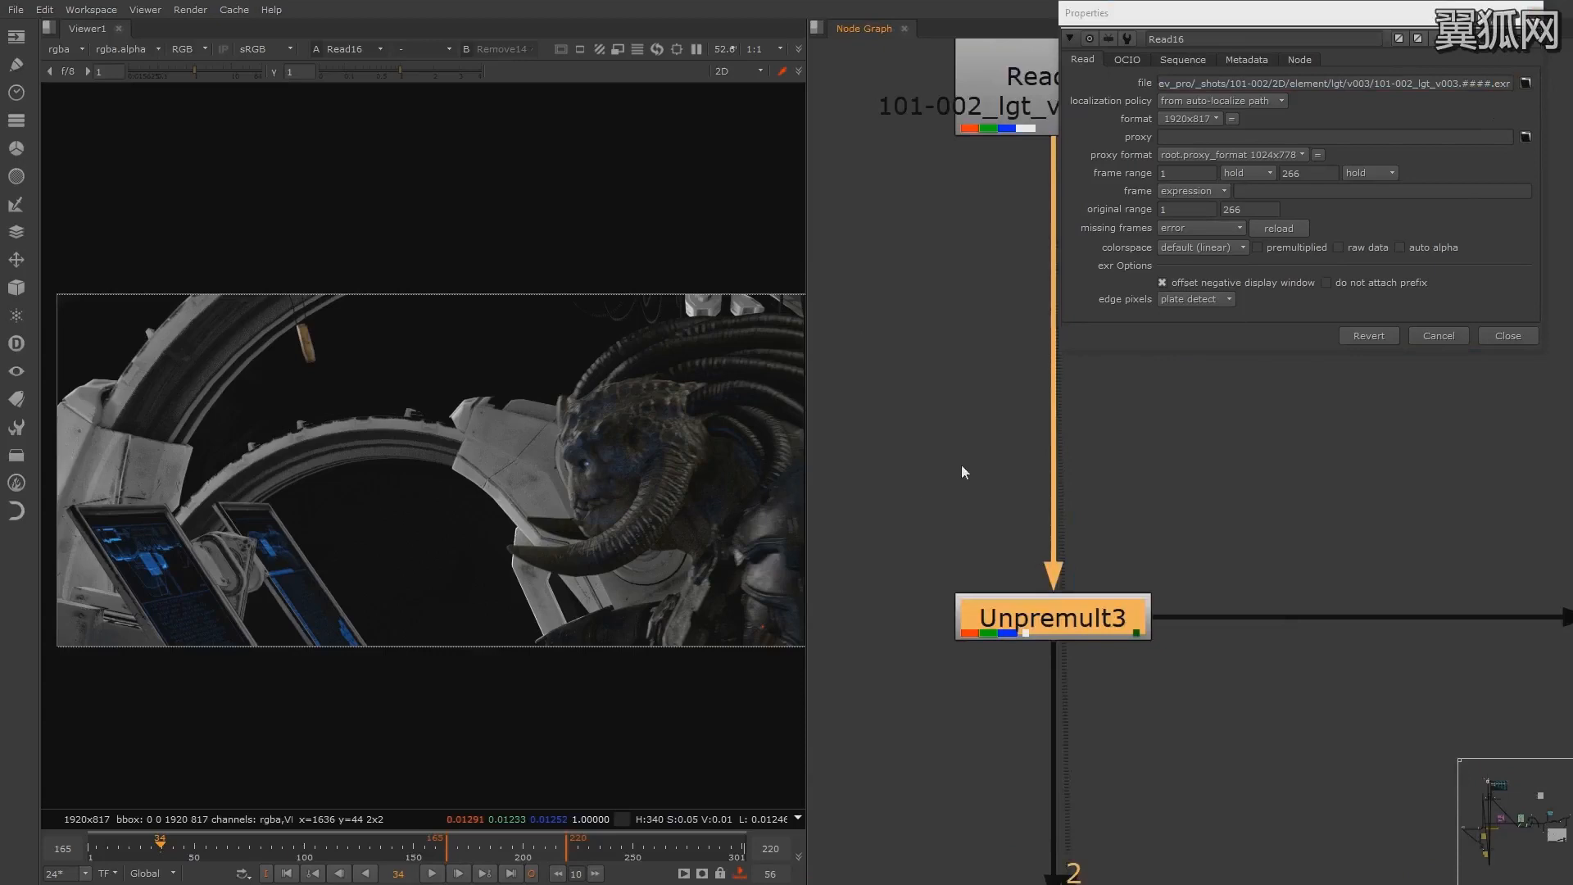
Step: Examine the connection between Read16 and Unpremult3, and check the lighting render's image and alpha channel in the viewer
scroll(943, 598, "down", 10)
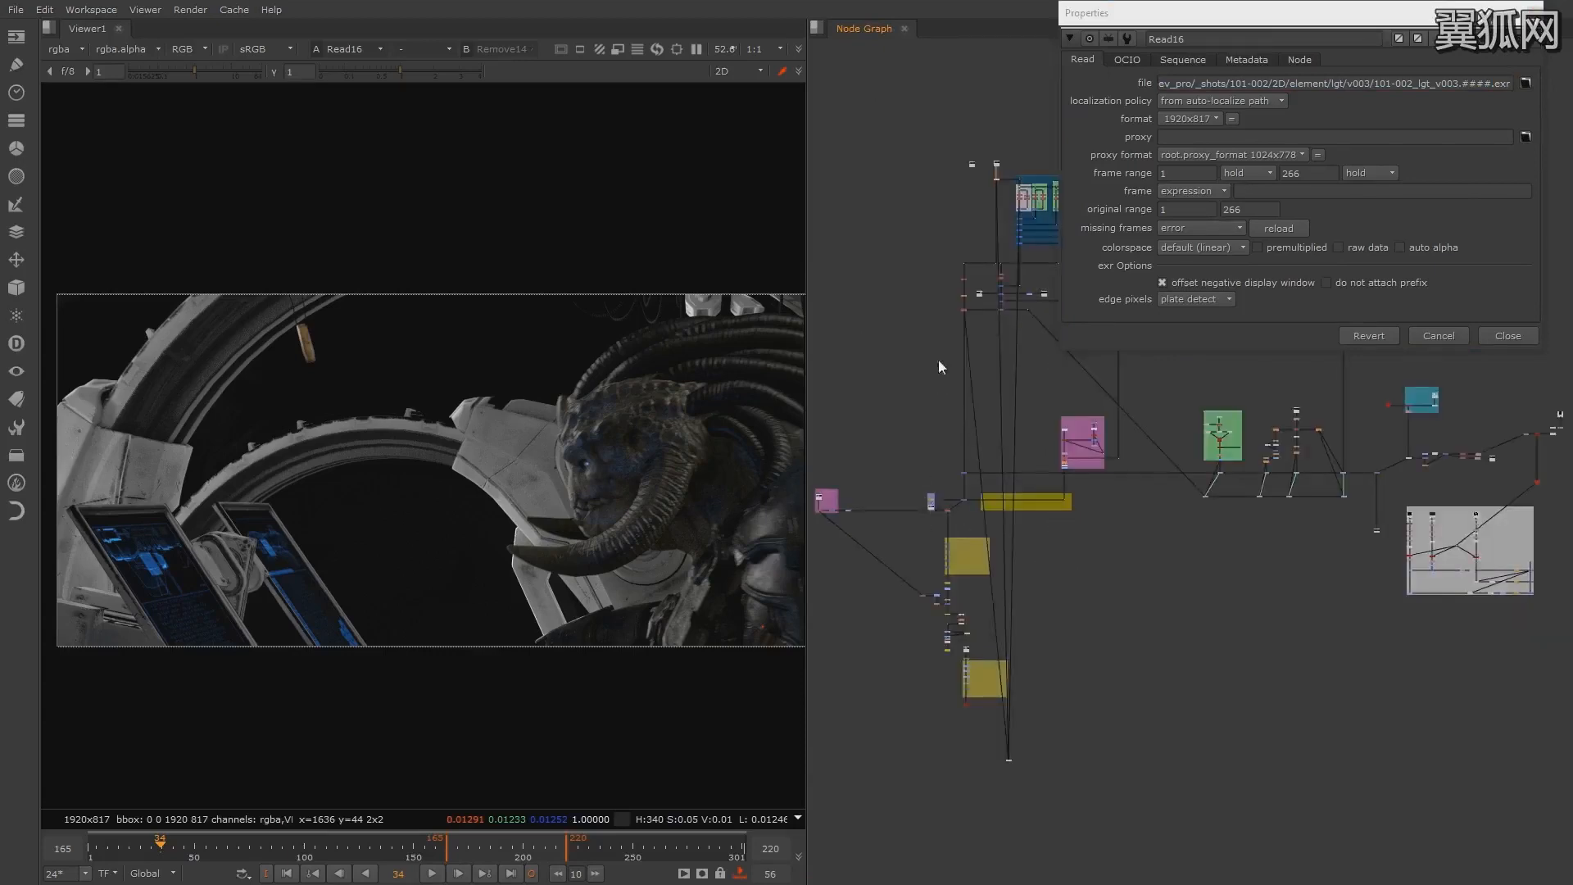
scroll(942, 369, "up", 10)
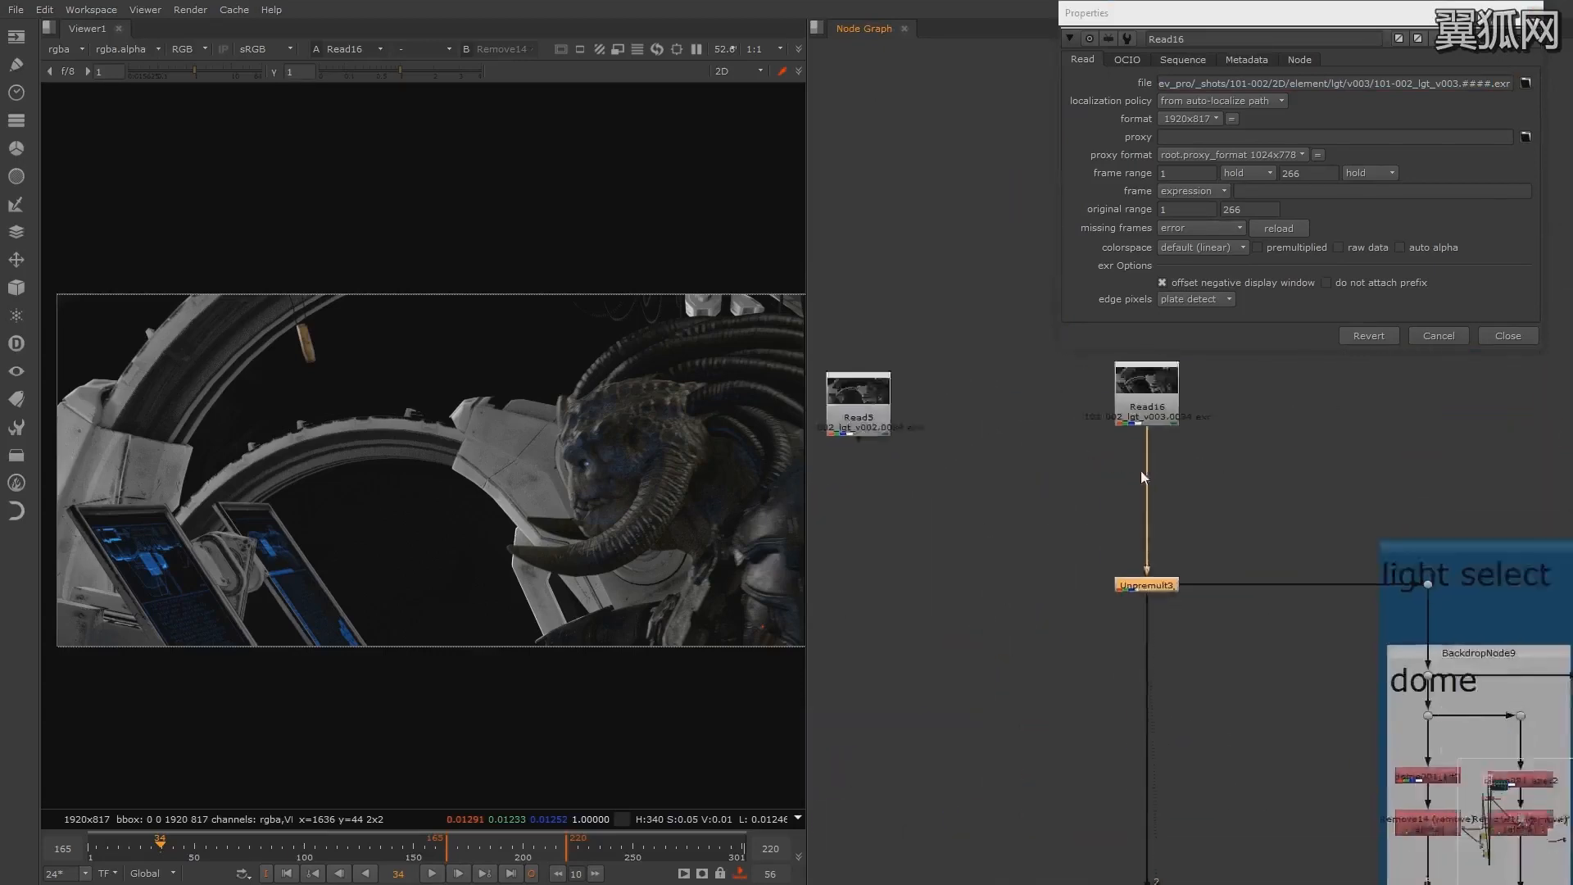
scroll(1098, 516, "up", 3)
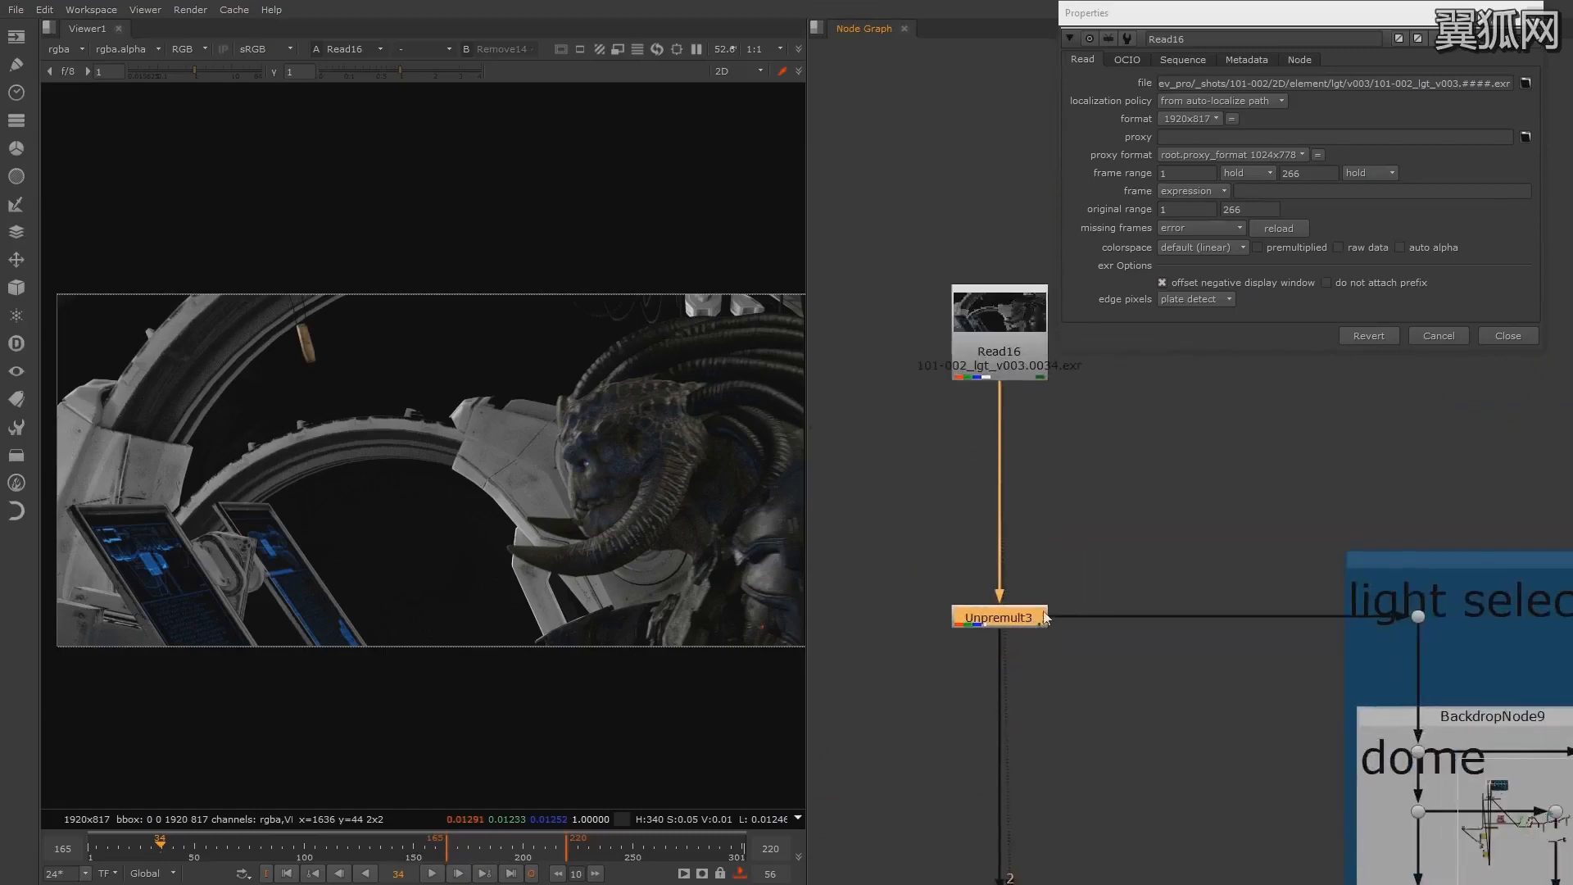
middle_click_drag(837, 441, 964, 472)
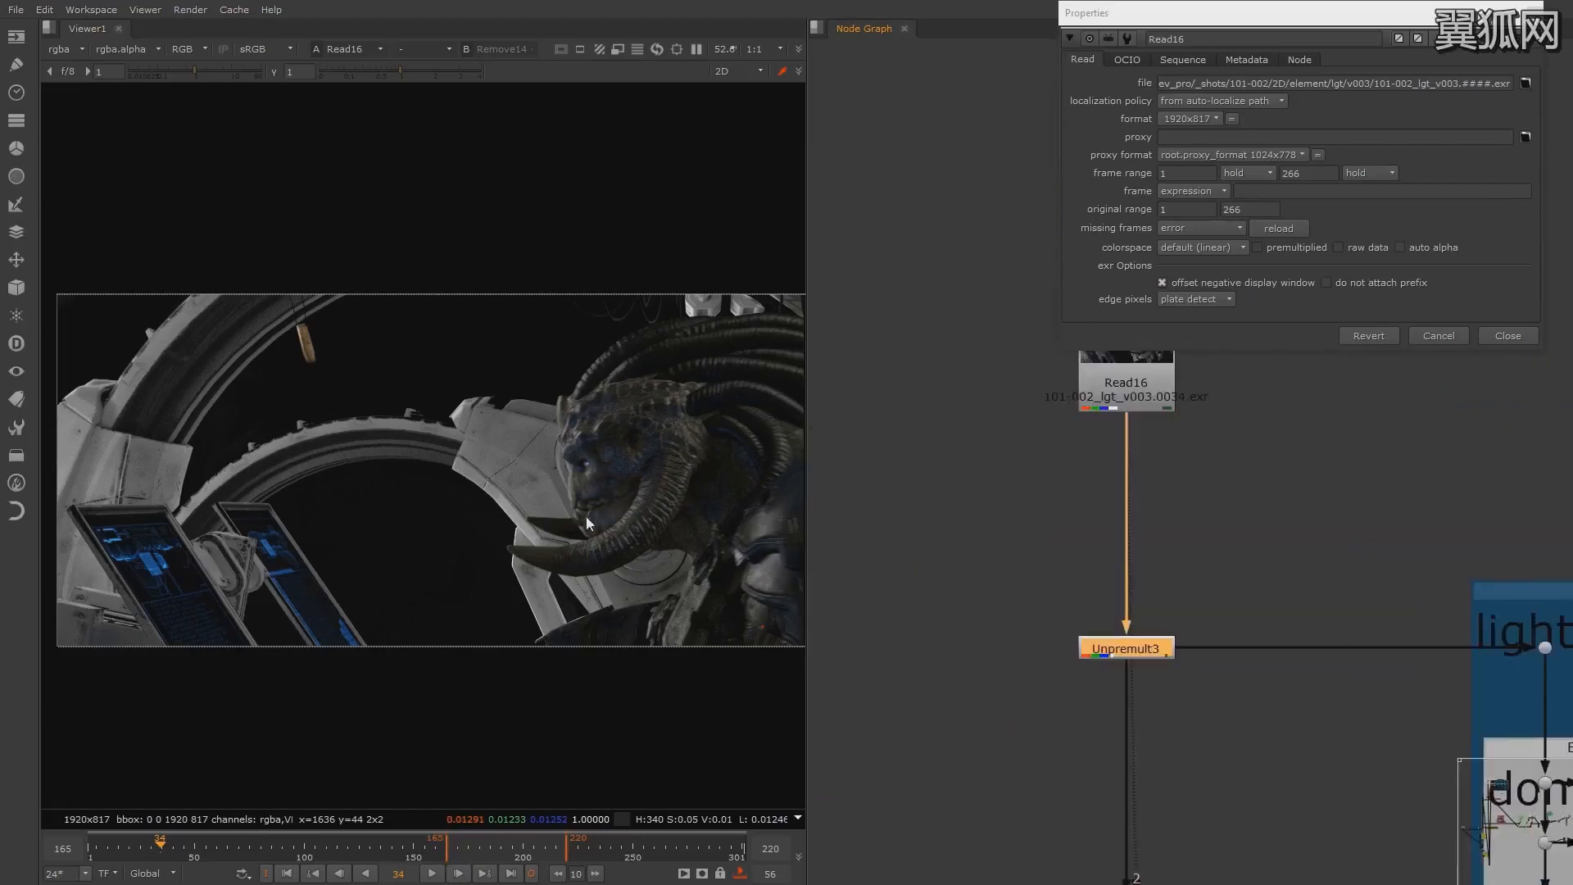
middle_click_drag(586, 516, 533, 513)
scroll(565, 515, "down", 2)
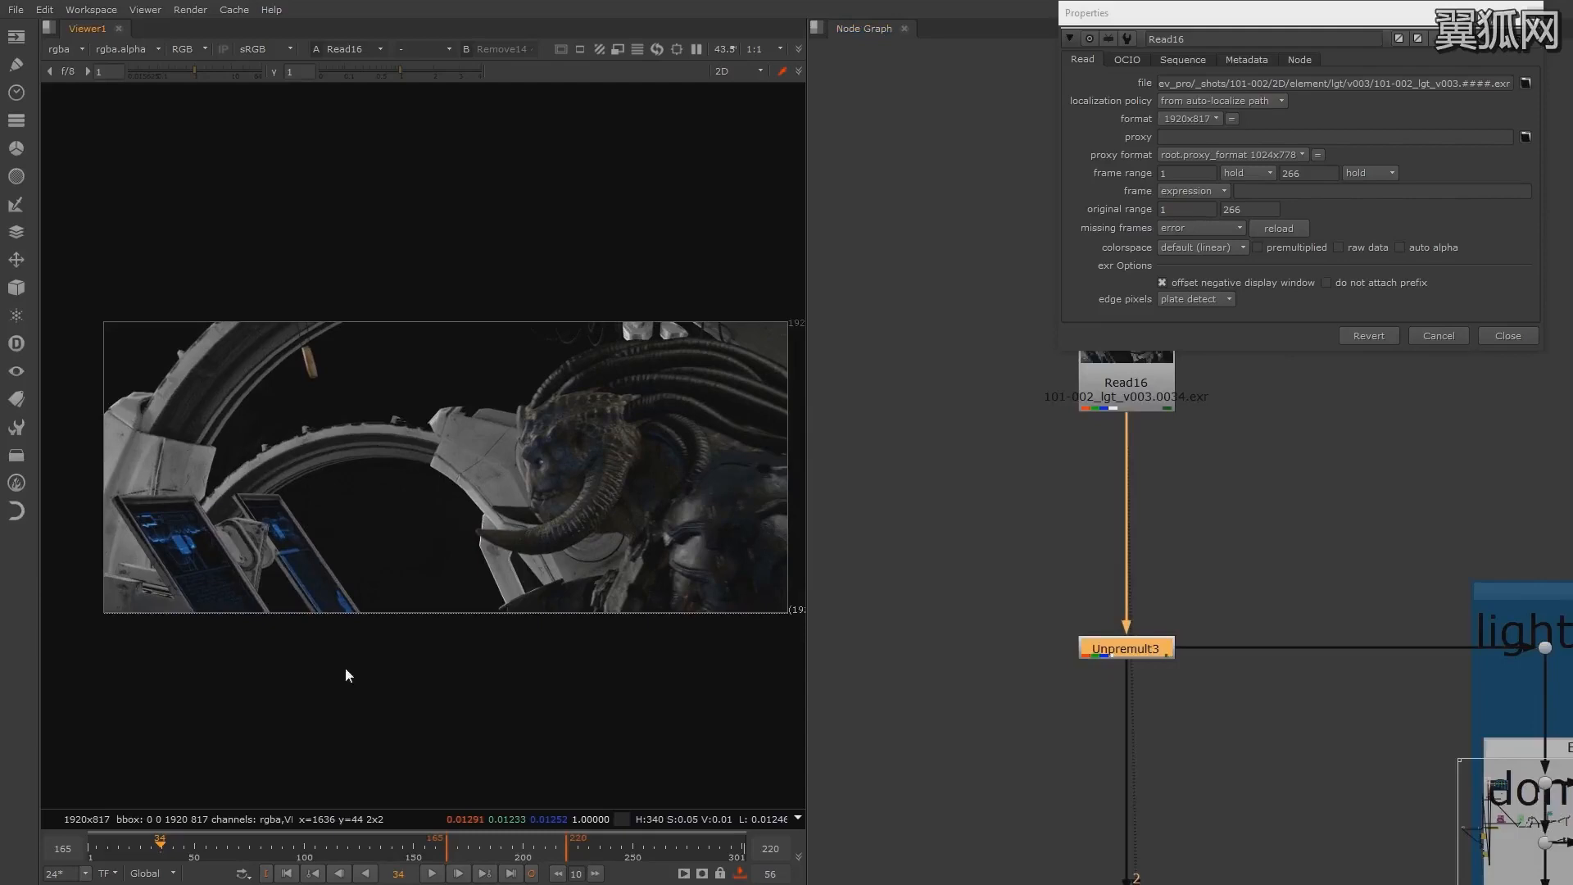
scroll(481, 460, "up", 5)
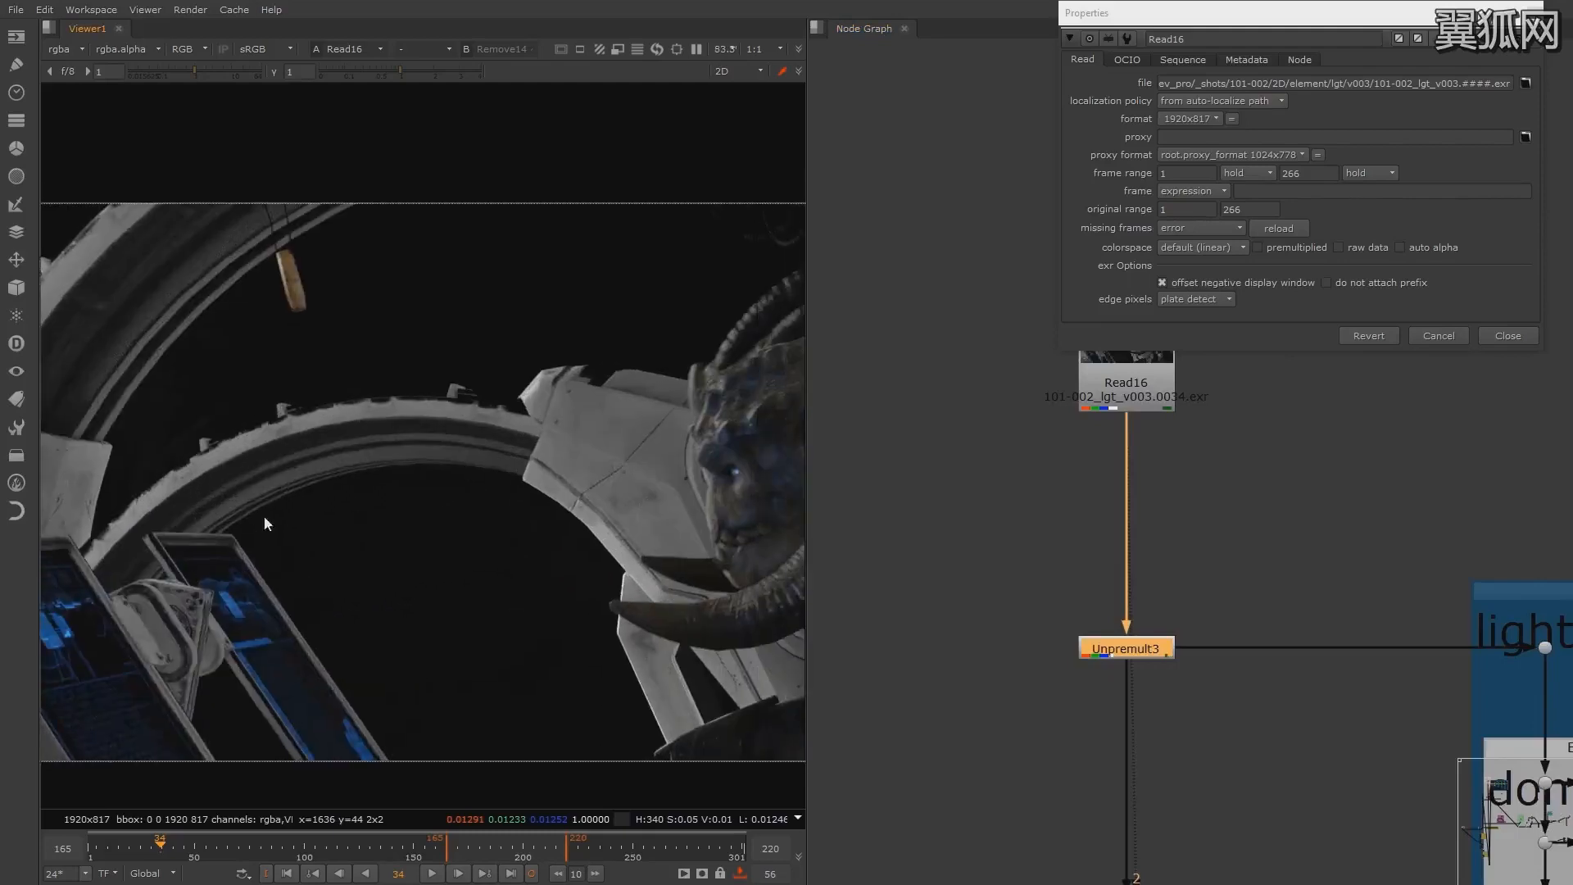
middle_click_drag(578, 472, 595, 480)
key("a")
key("a")
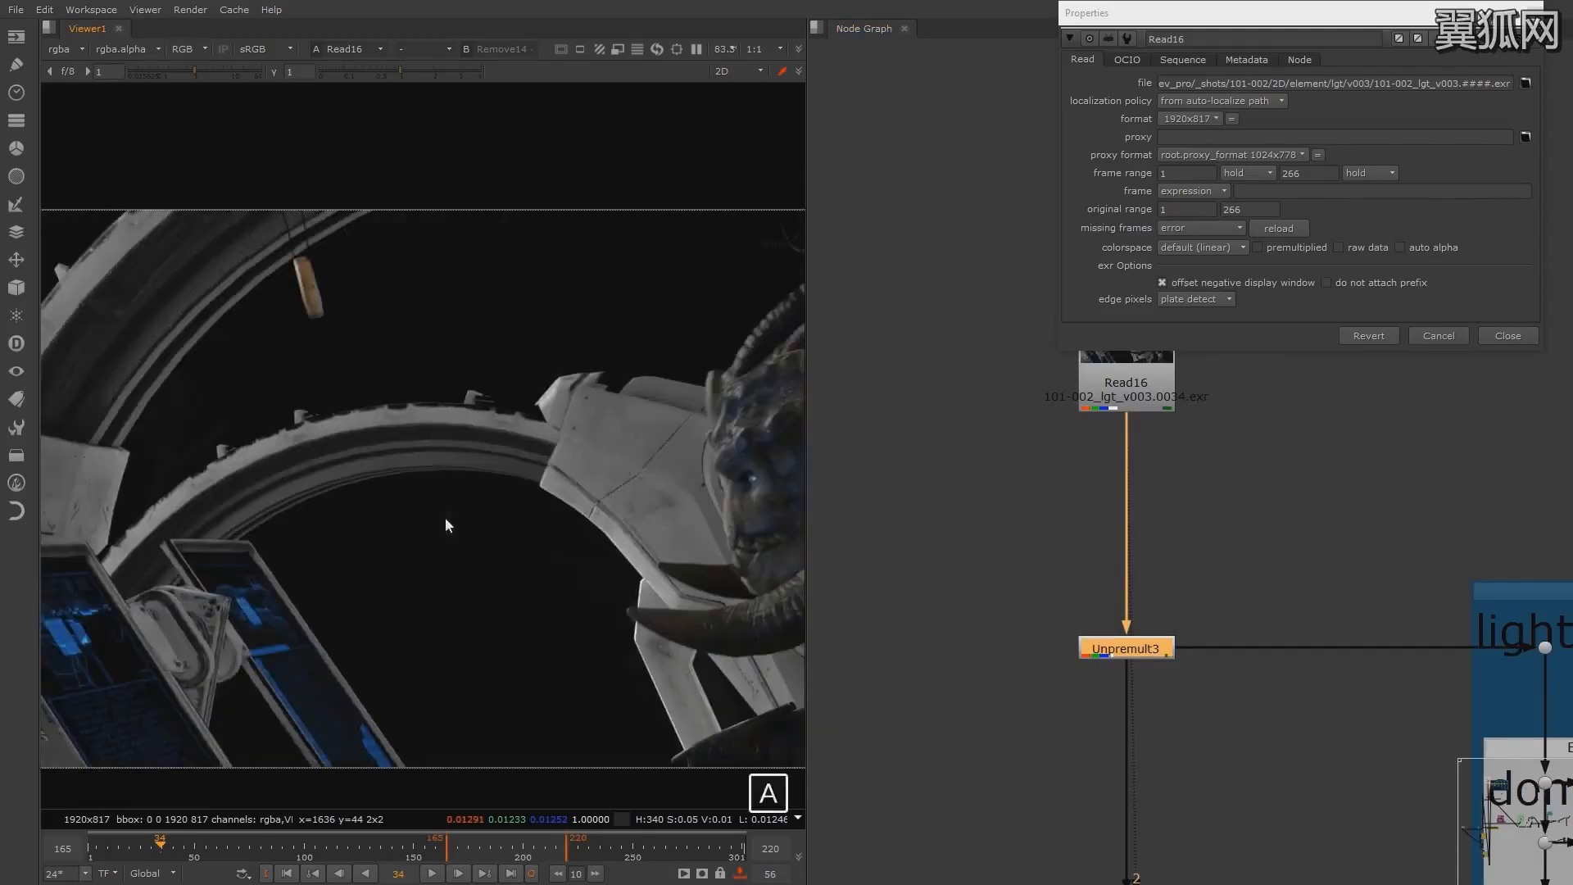
Step: Select Read16 and trace its branch past Unpremult3 into the light select groups
middle_click_drag(1090, 449, 1028, 496)
left_click(1062, 433)
middle_click_drag(1127, 635, 1054, 527)
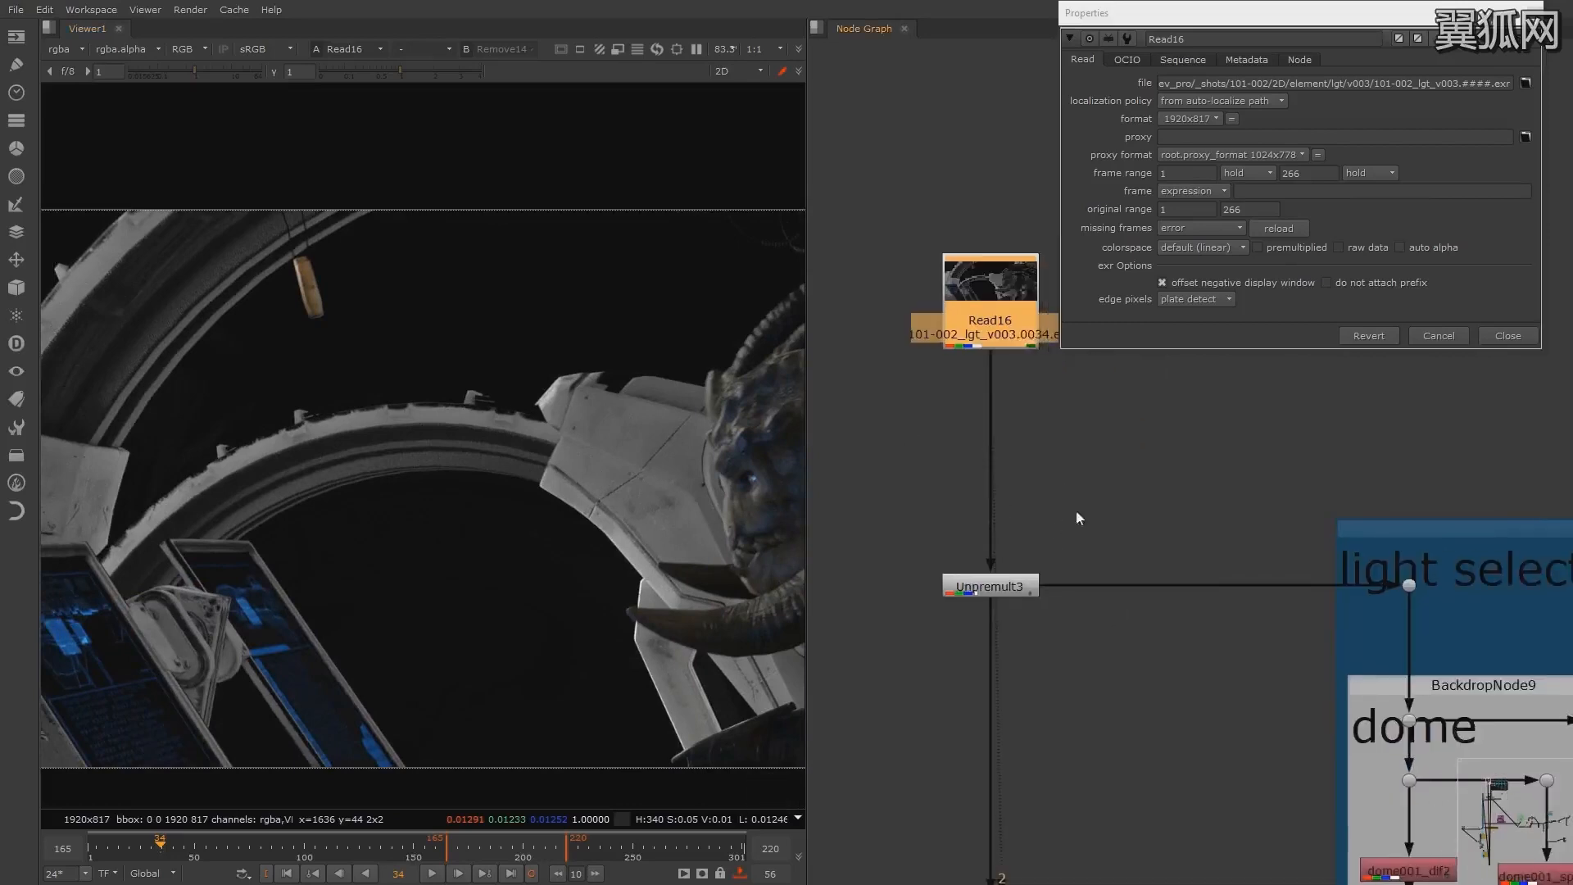
scroll(1172, 584, "down", 3)
middle_click_drag(1140, 571, 832, 360)
scroll(1192, 531, "down", 4)
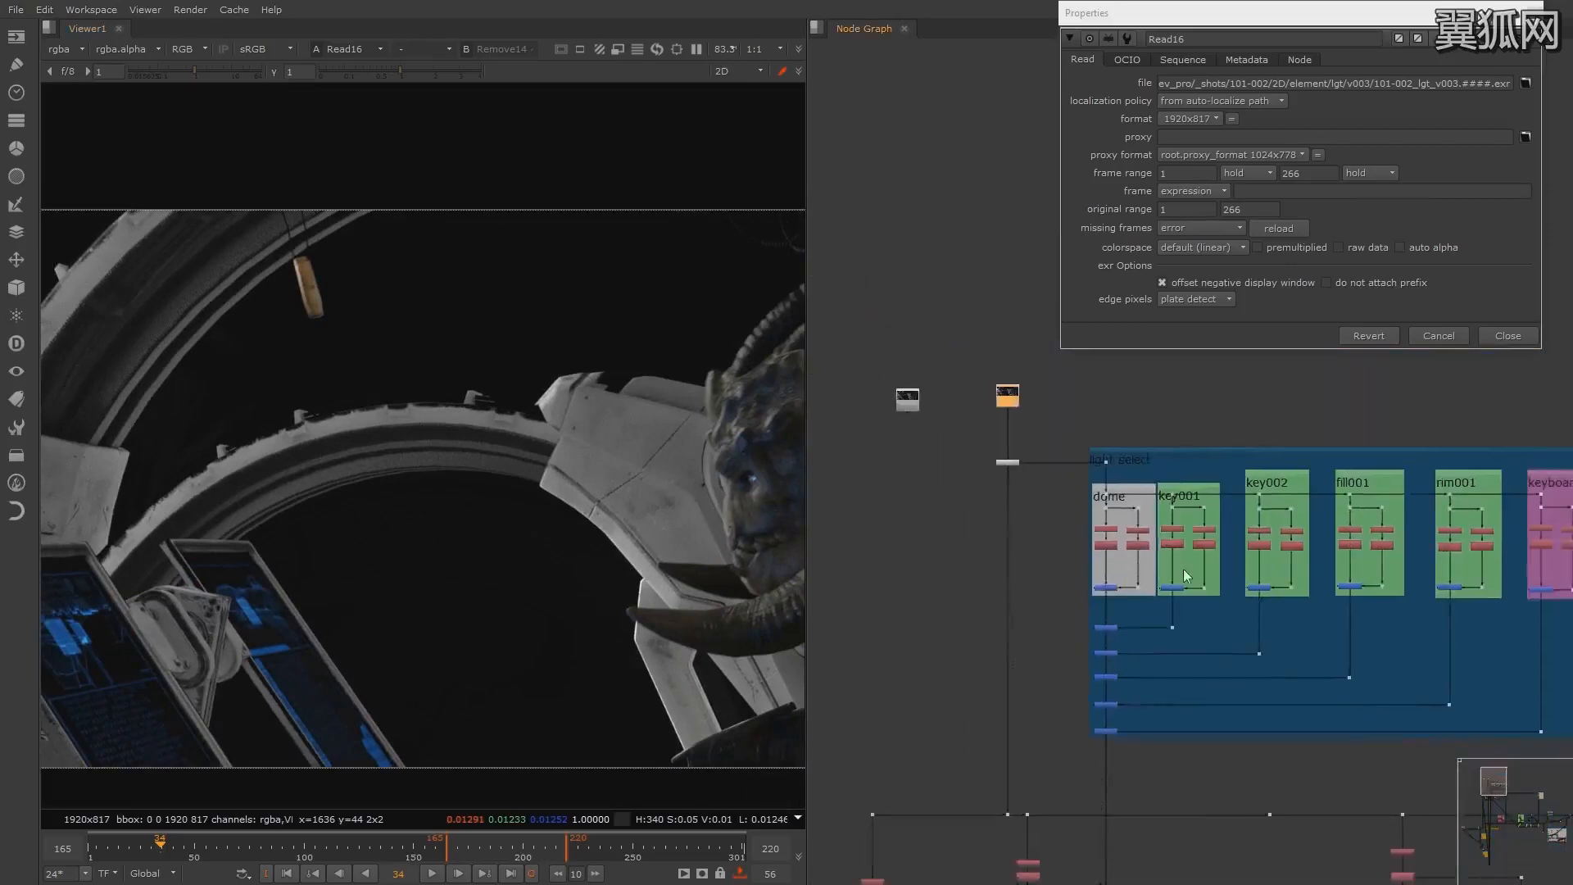
middle_click_drag(1371, 529, 1133, 510)
middle_click_drag(911, 540, 1219, 564)
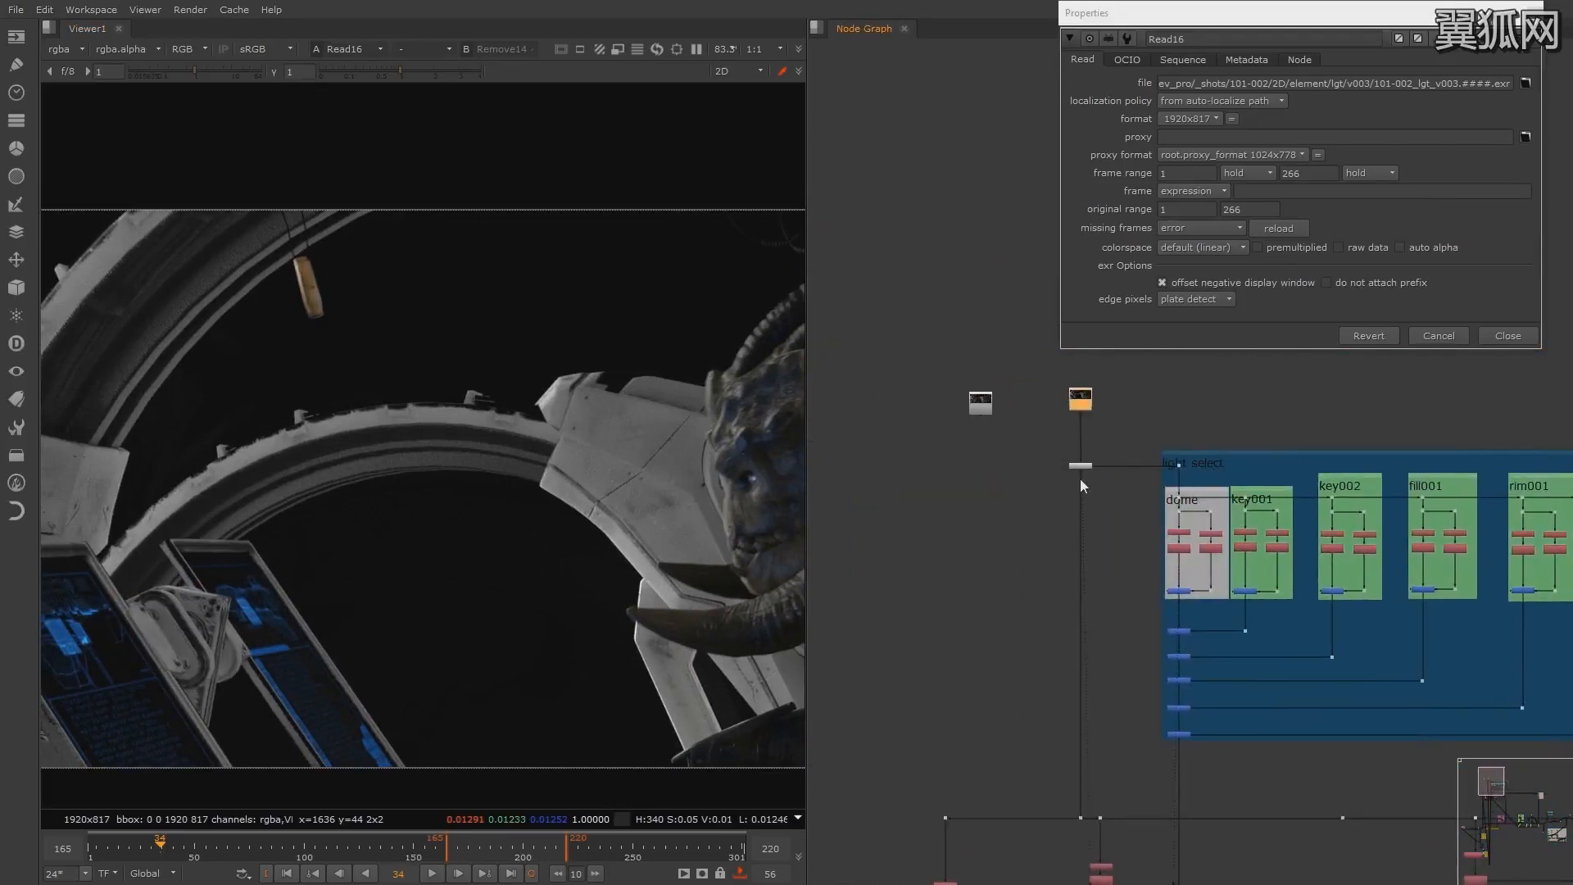
middle_click_drag(1046, 473, 1090, 532)
scroll(1087, 532, "up", 7)
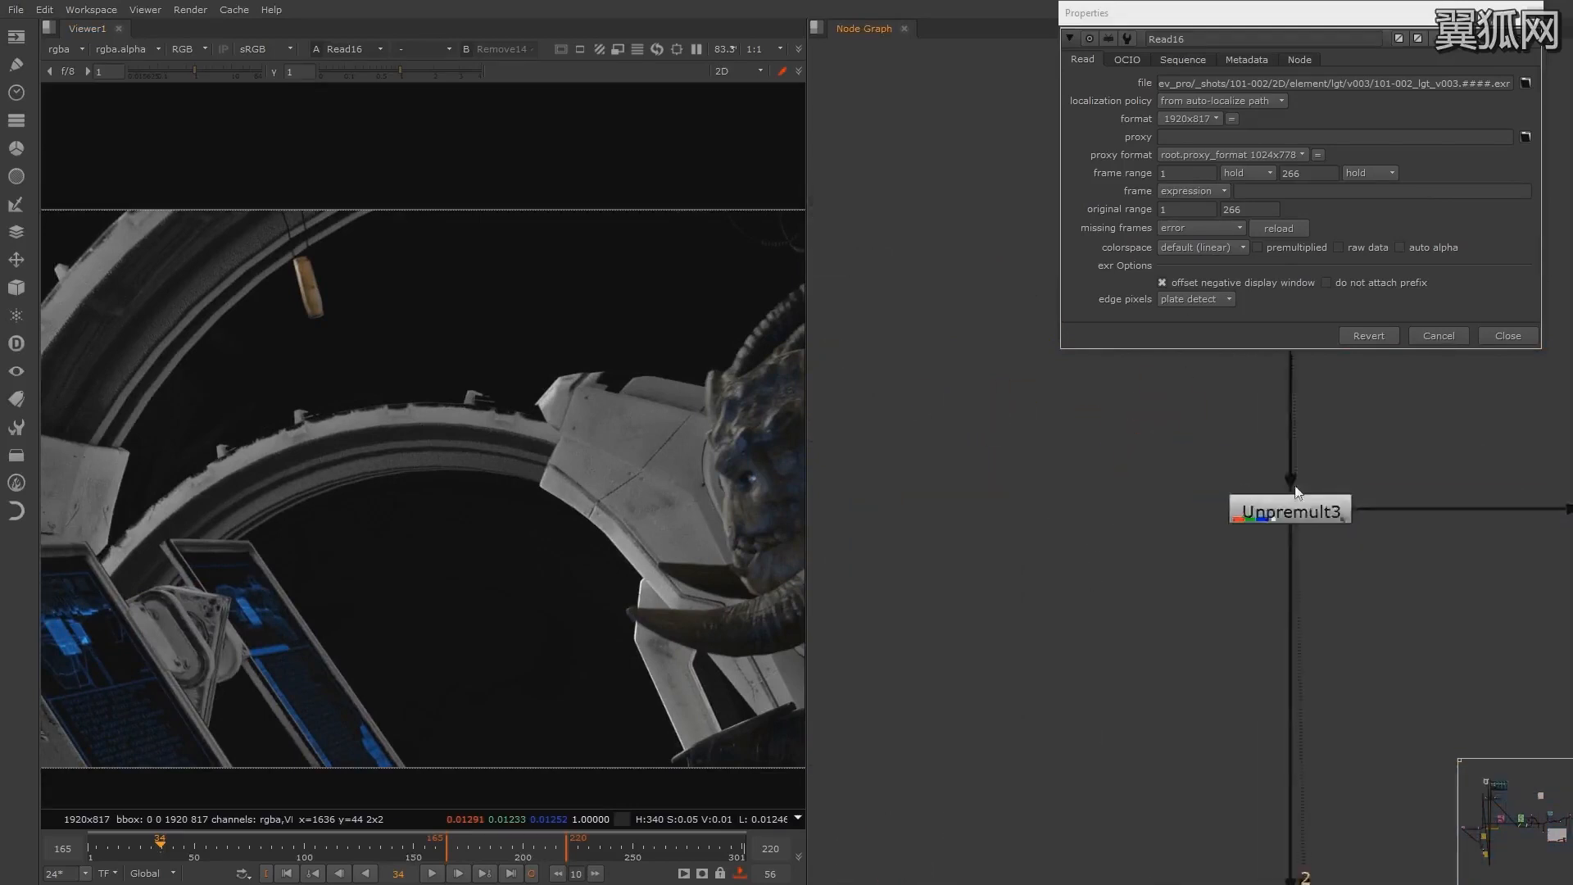
Step: Display the Unpremult3 output in the viewer and inspect the whole unpremultiplied frame
middle_click_drag(1295, 490, 1142, 519)
middle_click_drag(321, 508, 331, 502)
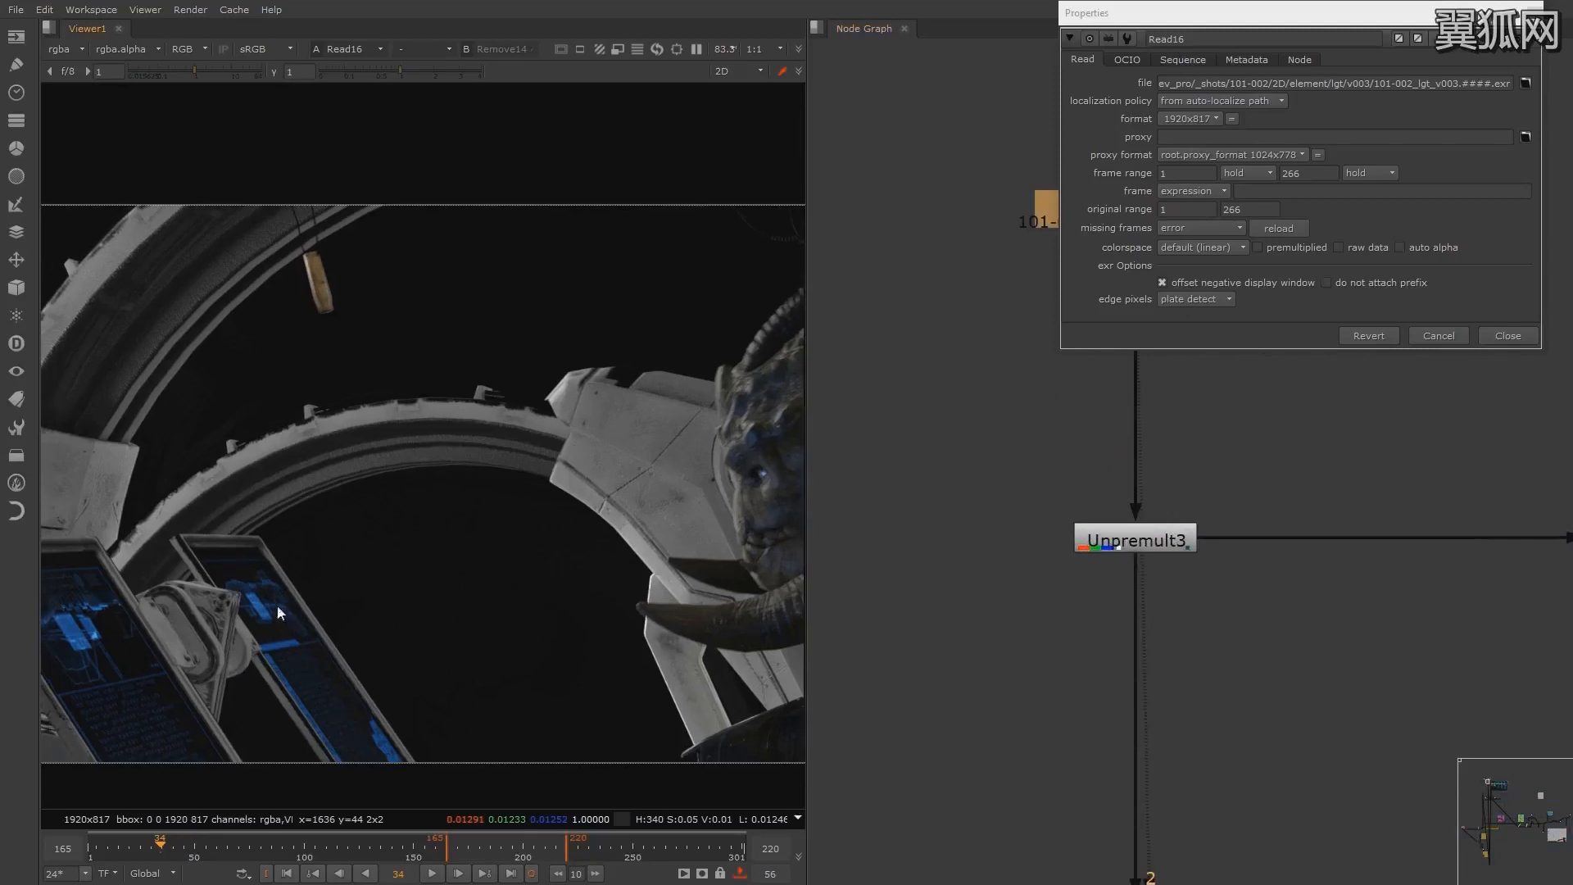
middle_click_drag(1283, 416, 1174, 483)
left_click(1056, 613)
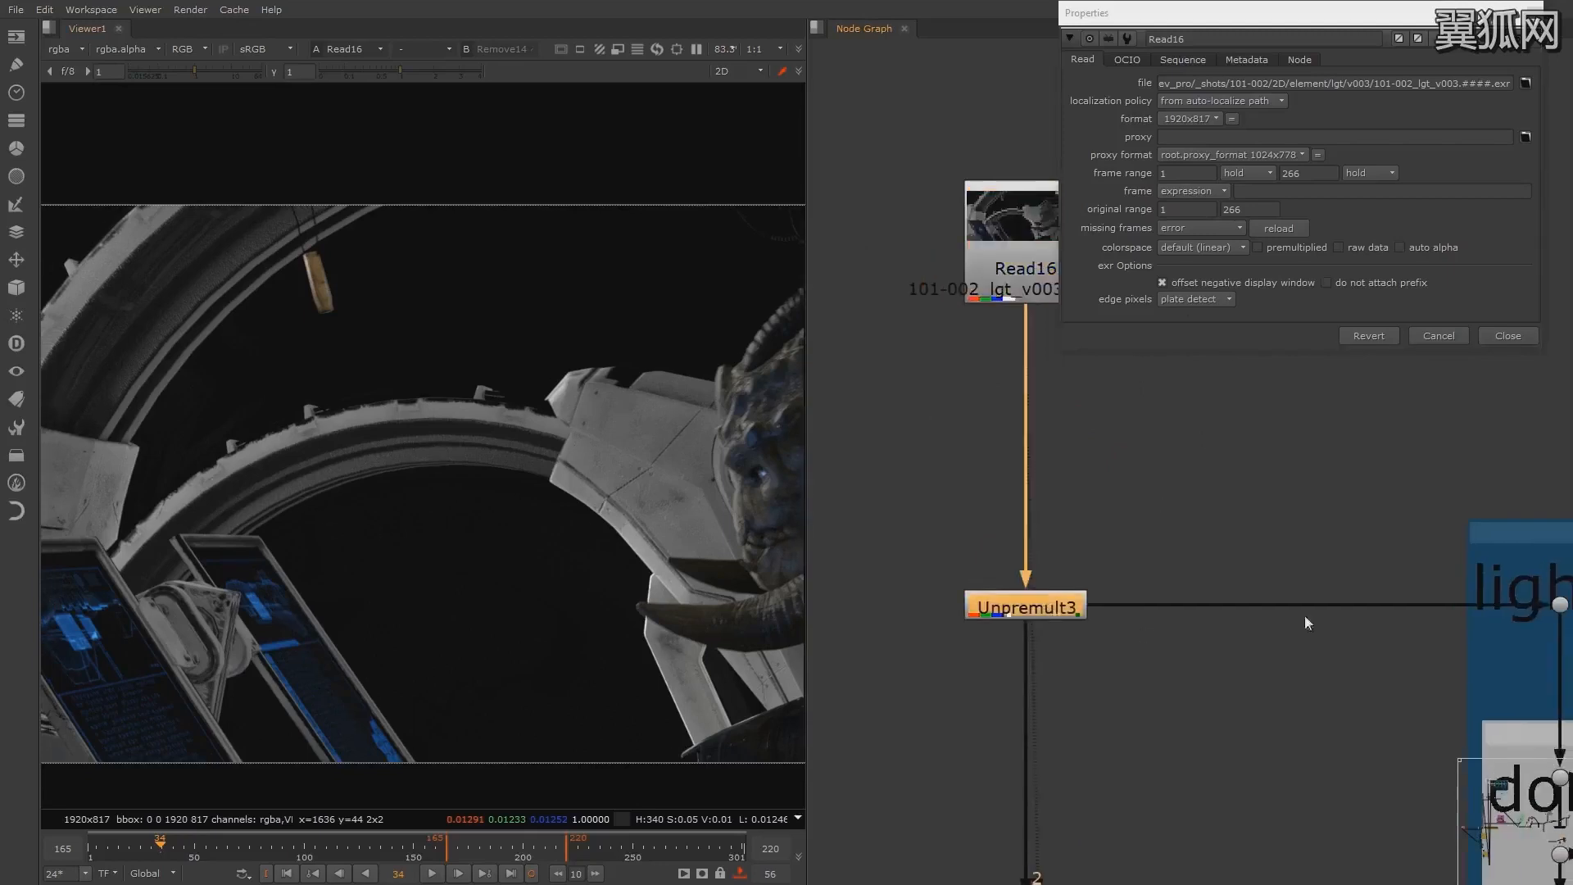
key("1")
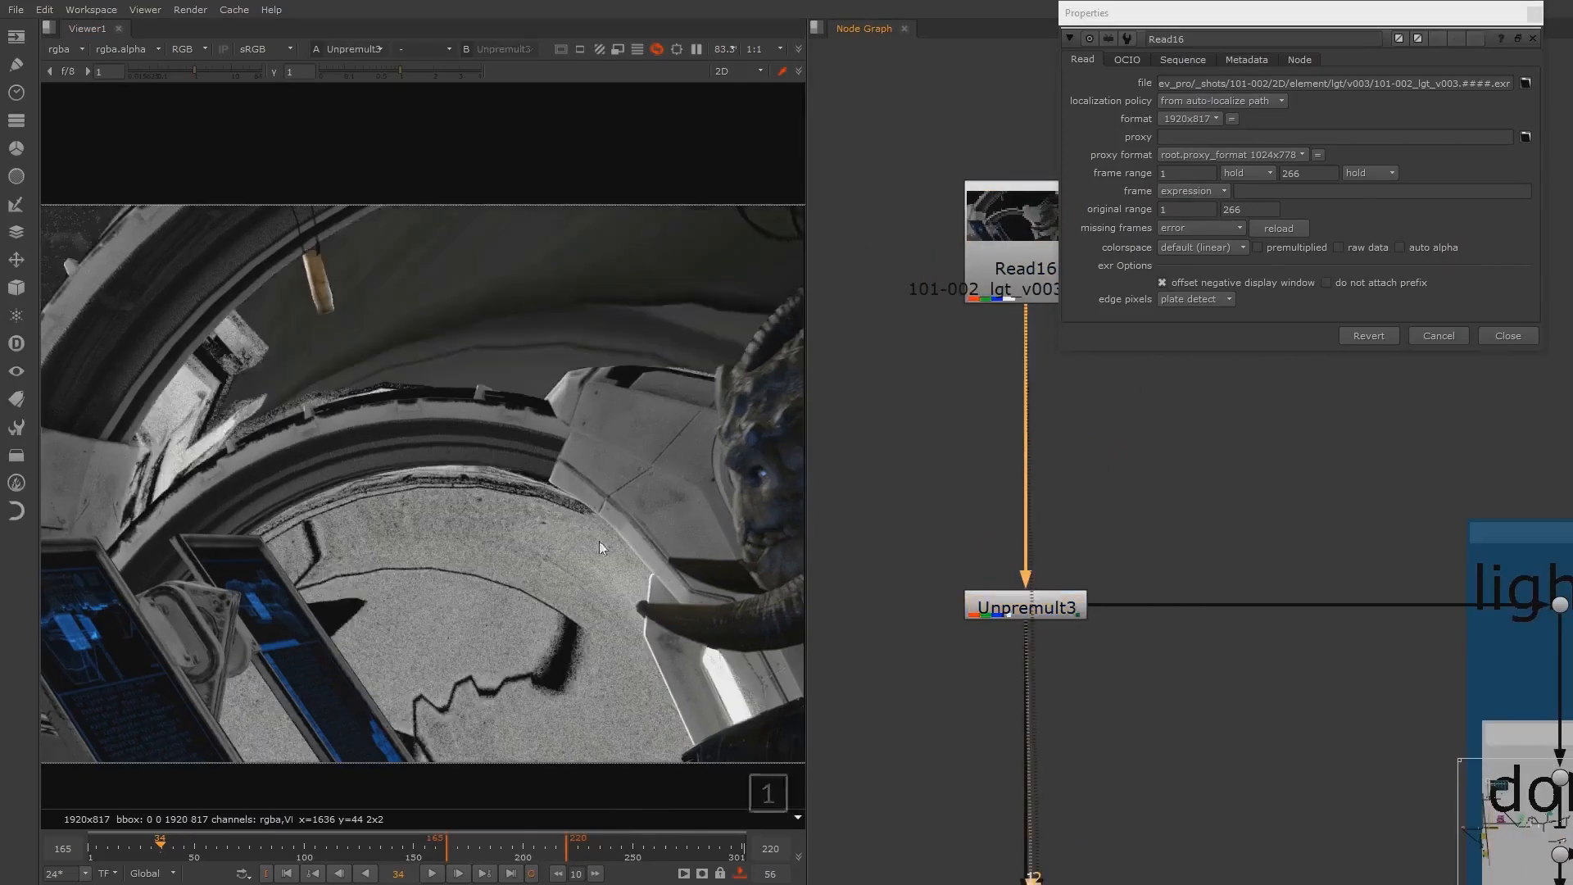
scroll(565, 516, "down", 4)
scroll(574, 515, "up", 4)
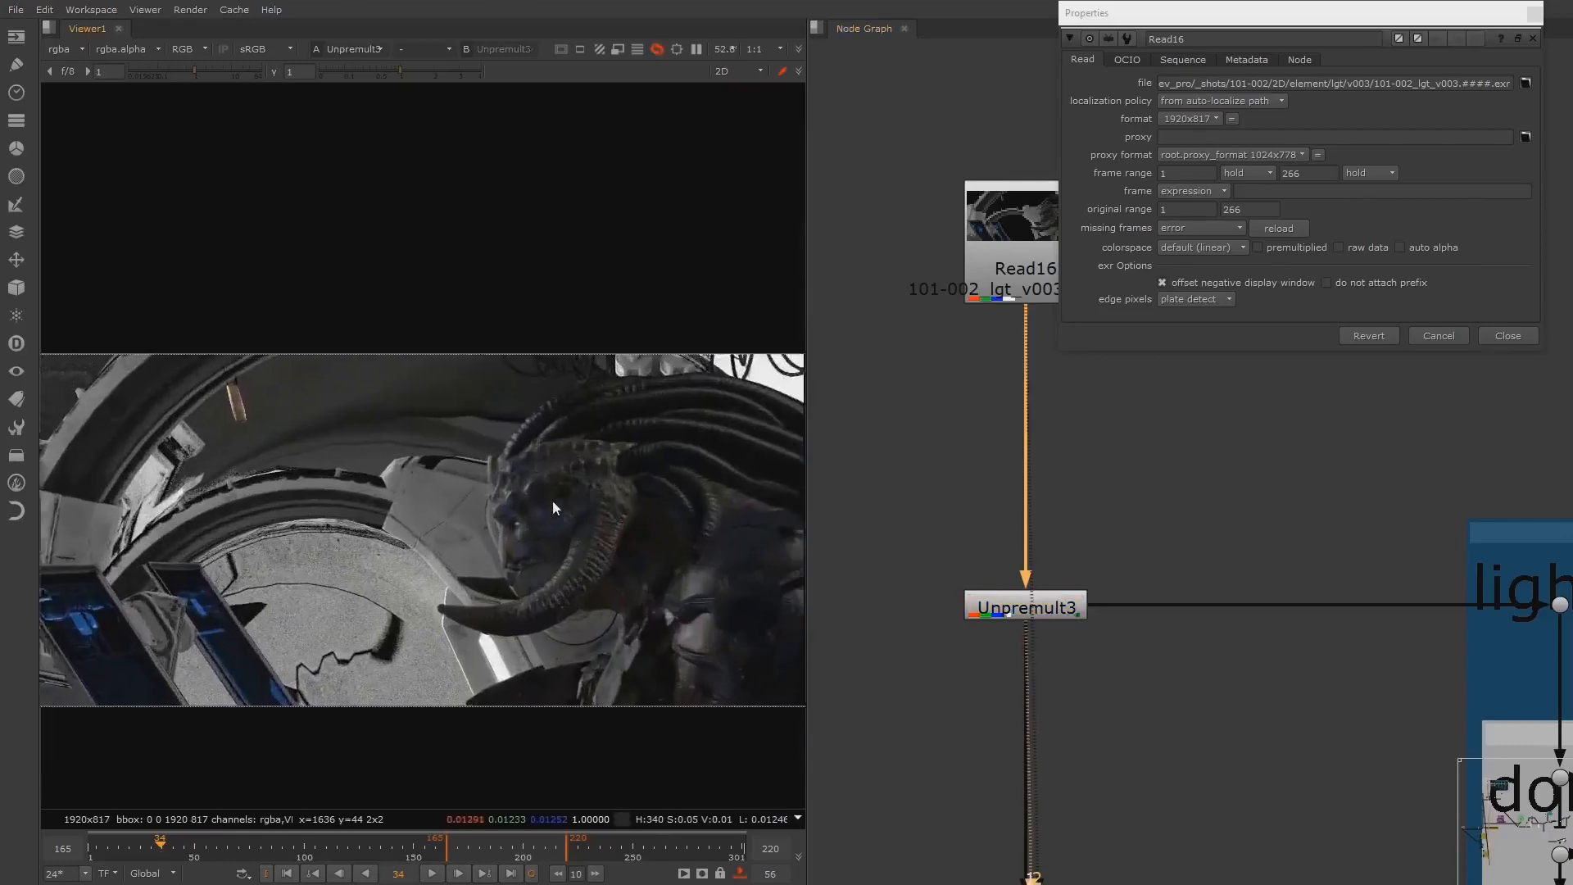
scroll(532, 508, "down", 3)
middle_click_drag(565, 477, 518, 469)
scroll(573, 472, "up", 1)
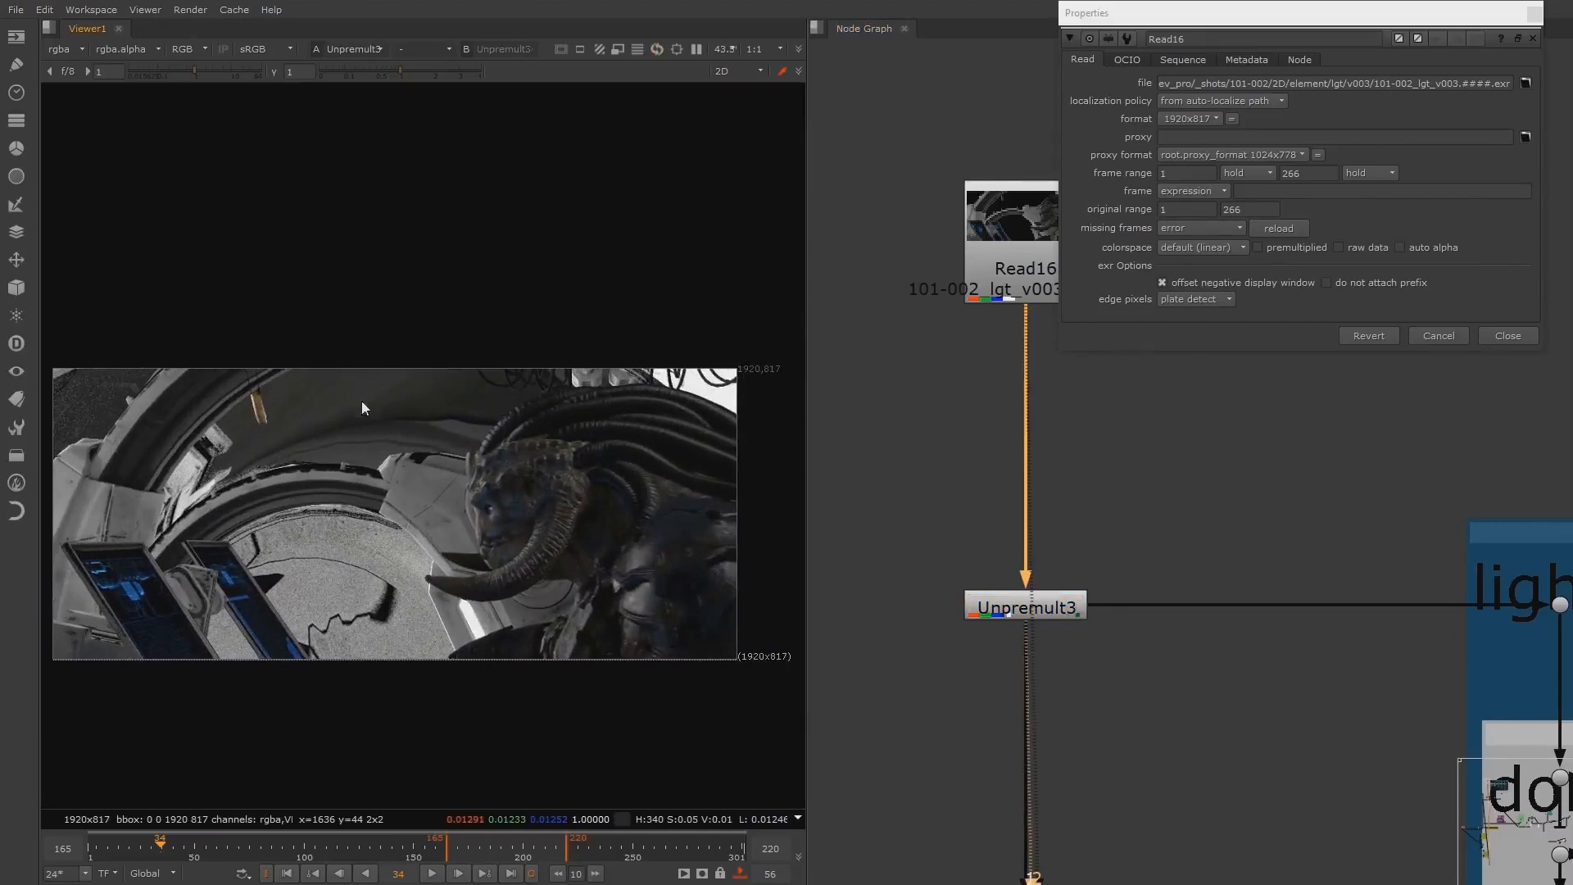
Step: View Unpremult3 again and shift the Read16 properties panel aside to uncover the light select groups
middle_click_drag(1080, 618, 967, 545)
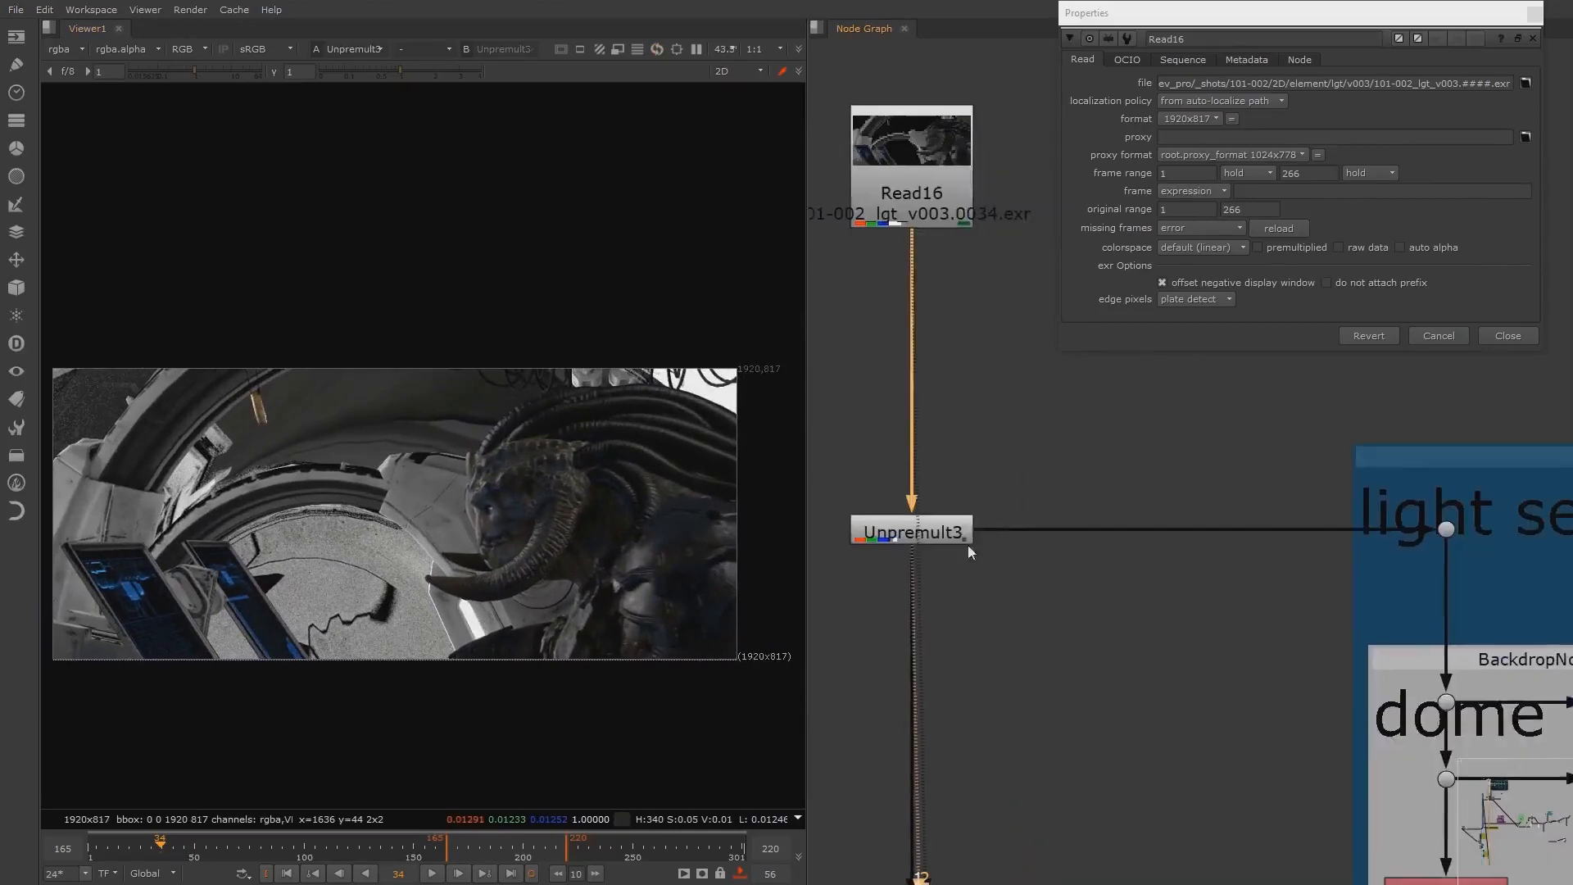
left_click(967, 538)
key("1")
middle_click_drag(1161, 536, 999, 460)
scroll(1195, 480, "down", 6)
middle_click_drag(1541, 580, 1195, 458)
scroll(1267, 495, "down", 3)
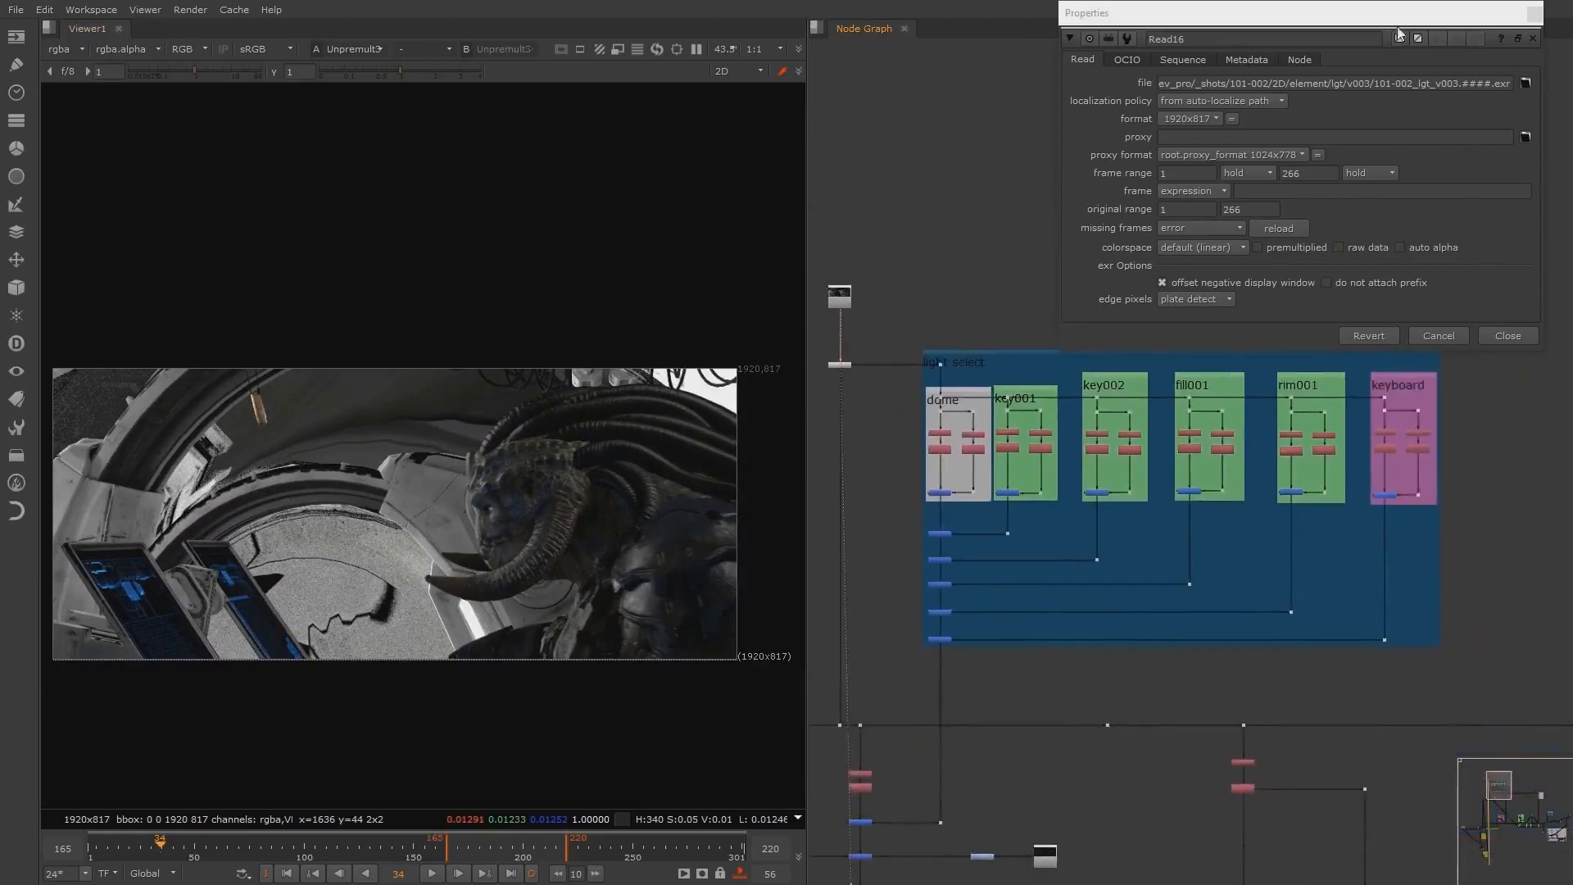
left_click_drag(1397, 28, 1475, 24)
middle_click_drag(1172, 474, 1190, 540)
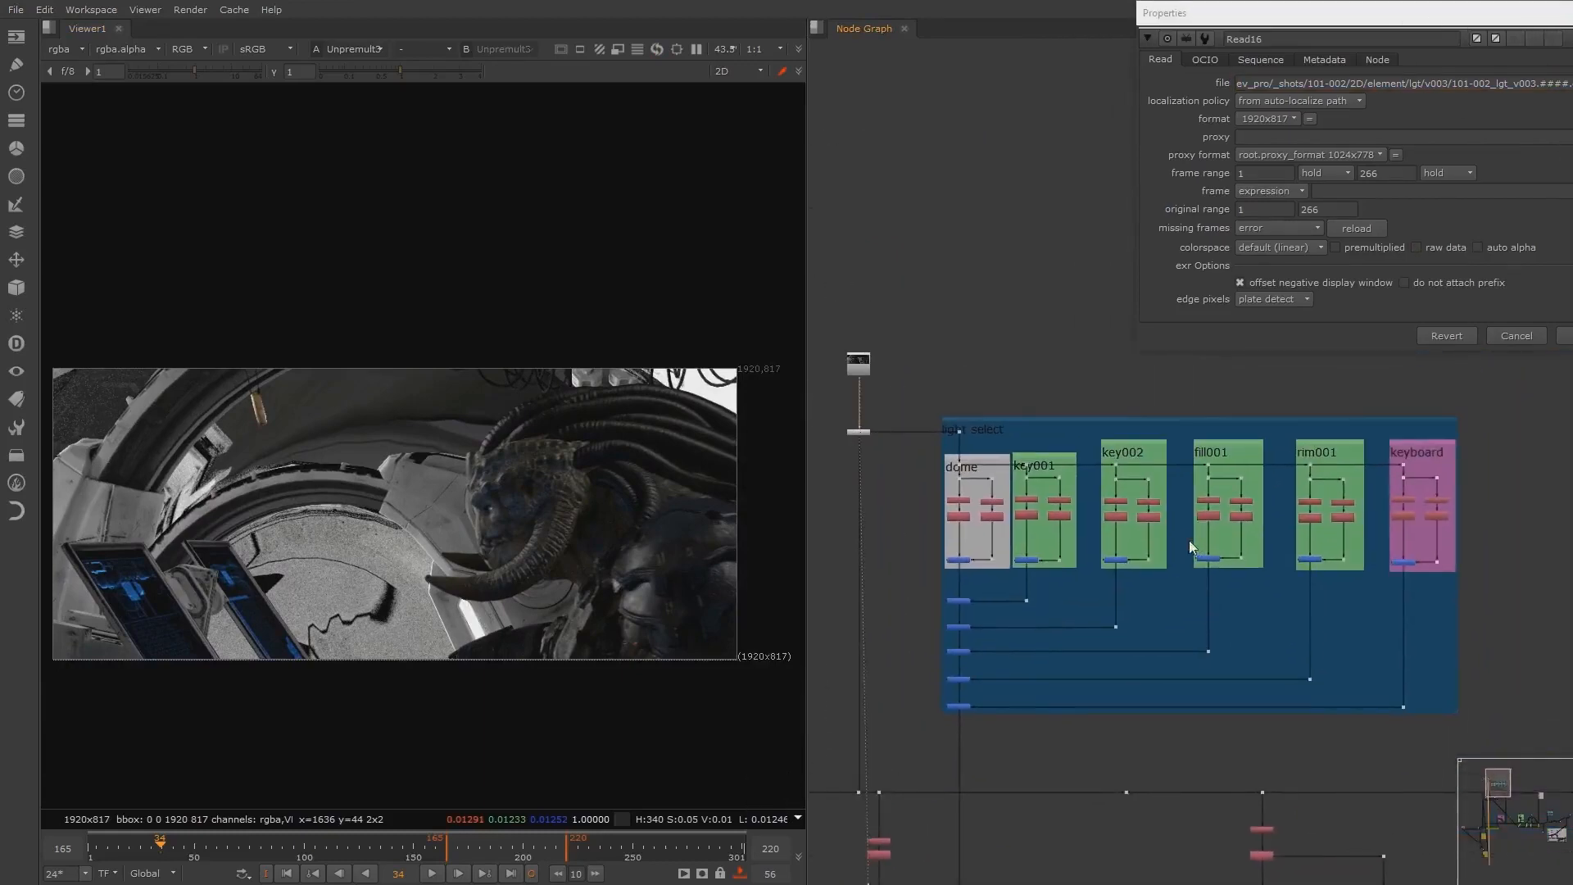
Step: Highlight all nodes of the light select backdrop, clear the selection, and look over the groups from dome to keyboard
left_click_drag(1518, 407, 932, 735)
left_click(1313, 408)
scroll(1002, 507, "up", 2)
middle_click_drag(1022, 432, 894, 415)
scroll(1008, 427, "down", 1)
scroll(1008, 427, "down", 1)
middle_click_drag(1067, 615, 1088, 623)
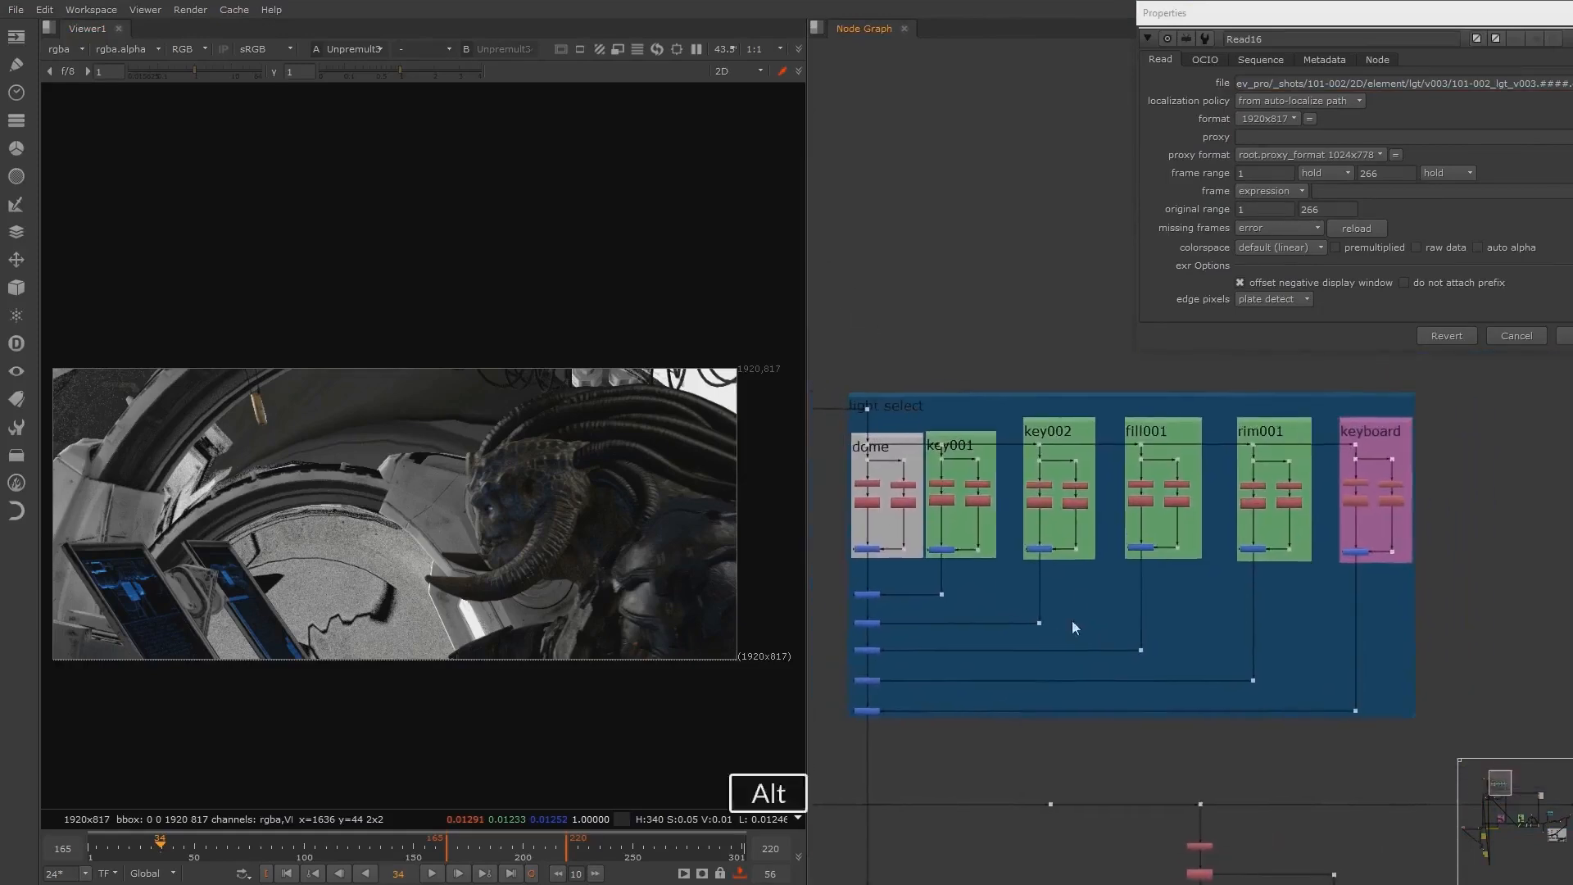
Step: Switch to the Untitled Nuke script and move its complete light select node setup slightly upward
key("alt+Tab")
key("alt+Tab")
key("alt+Tab")
key("alt+Tab")
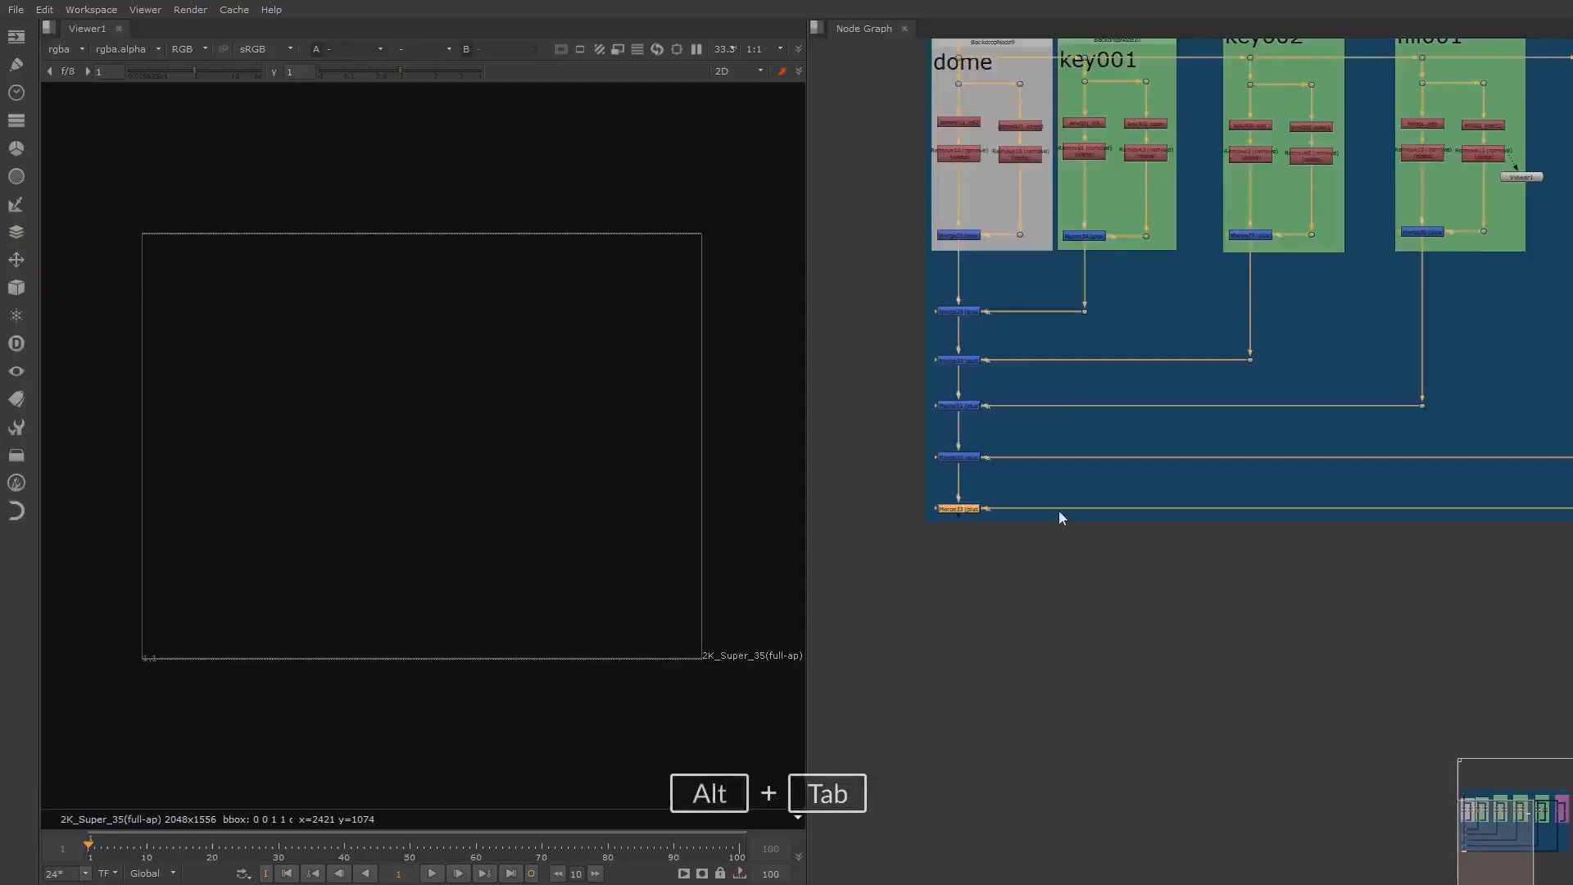
scroll(1059, 510, "down", 4)
middle_click_drag(1170, 444, 1070, 555)
scroll(1073, 549, "up", 1)
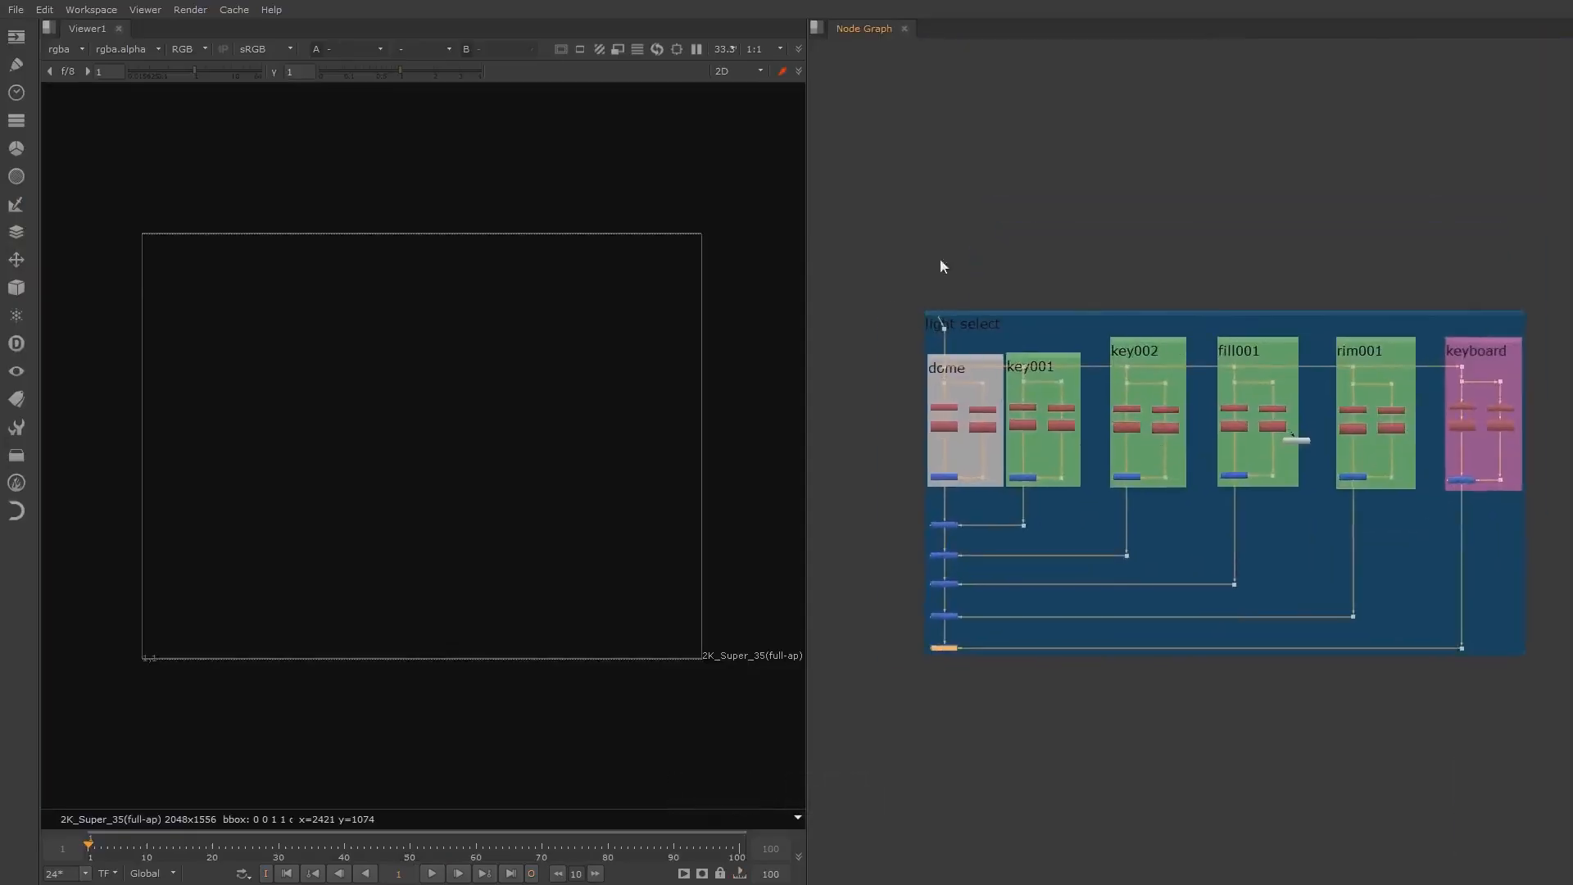
left_click_drag(873, 250, 1569, 819)
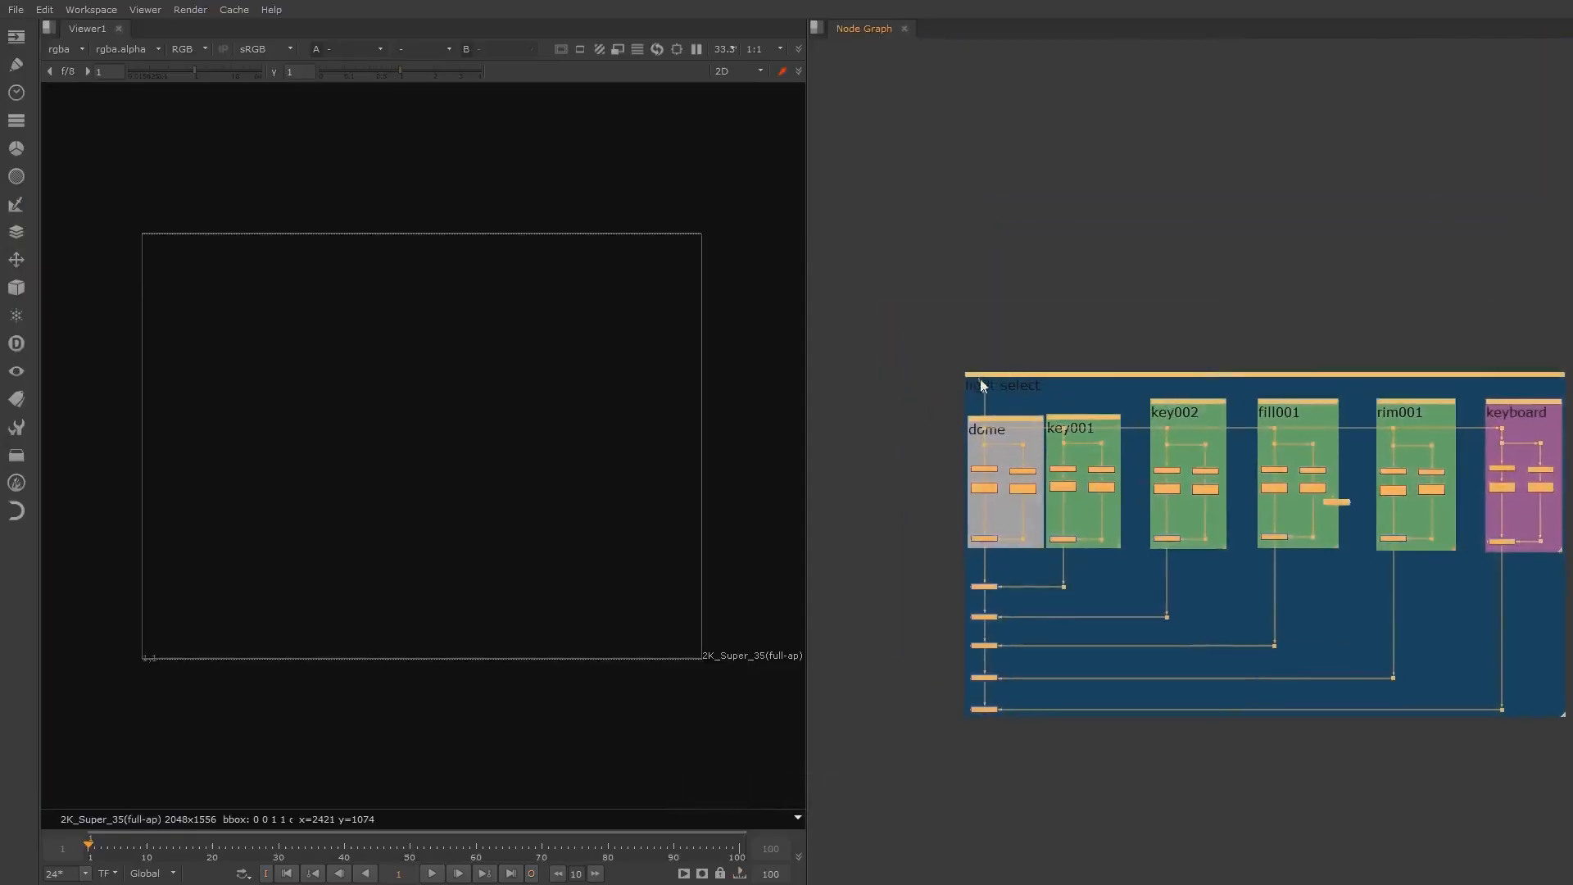
left_click_drag(967, 385, 952, 318)
middle_click_drag(1004, 411, 1055, 336)
left_click(948, 577)
Step: Return to the 101-002 comp script and copy the Read16 node
key("alt+Tab")
key("Tab")
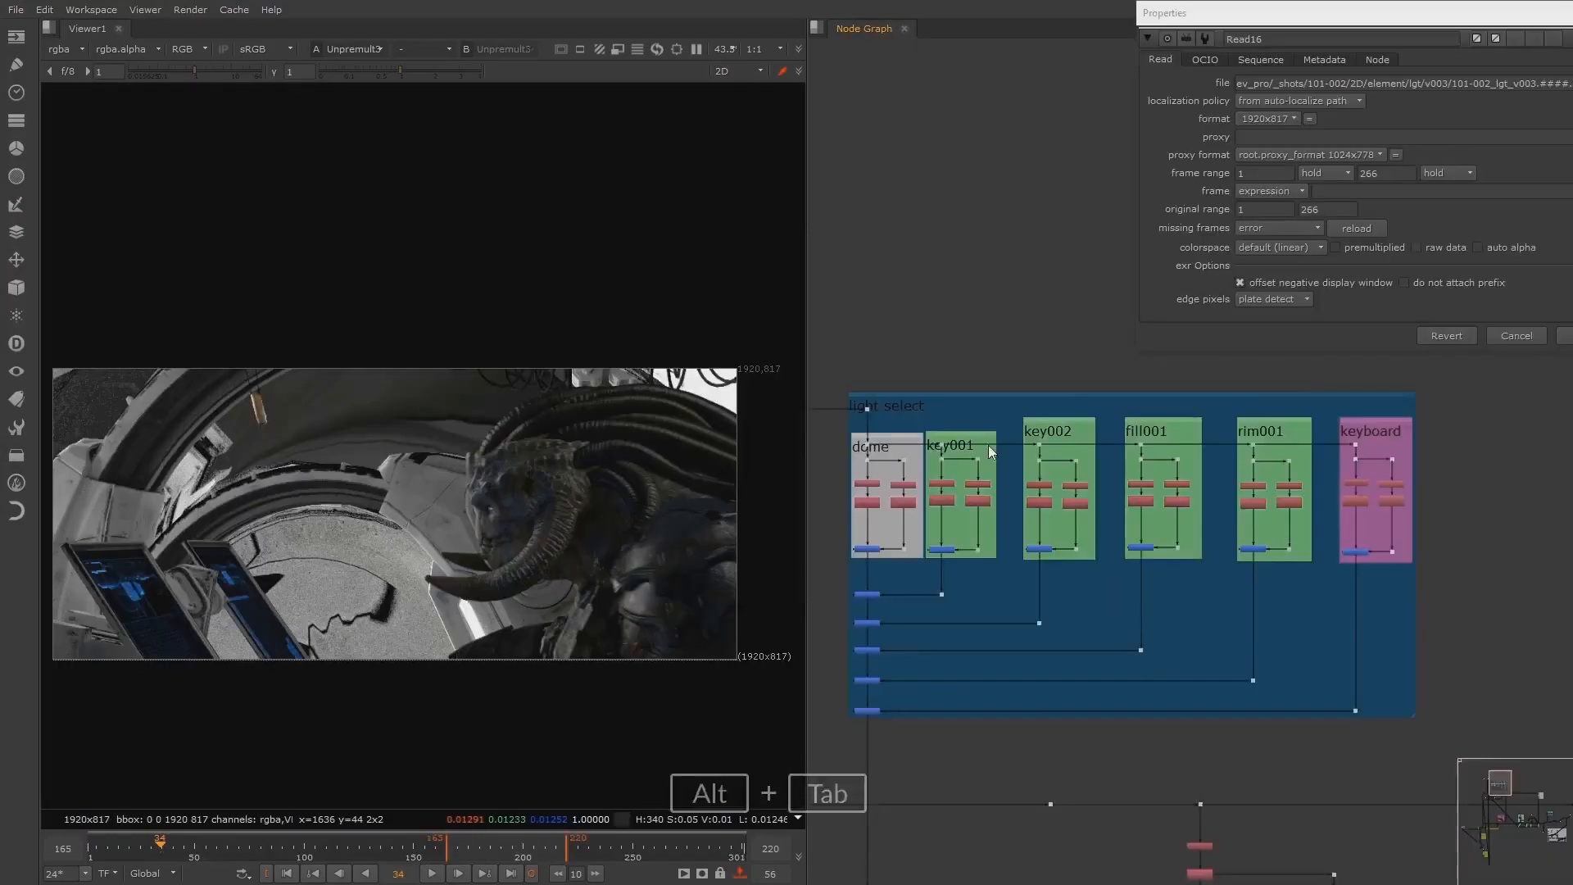
middle_click_drag(966, 248, 1036, 470)
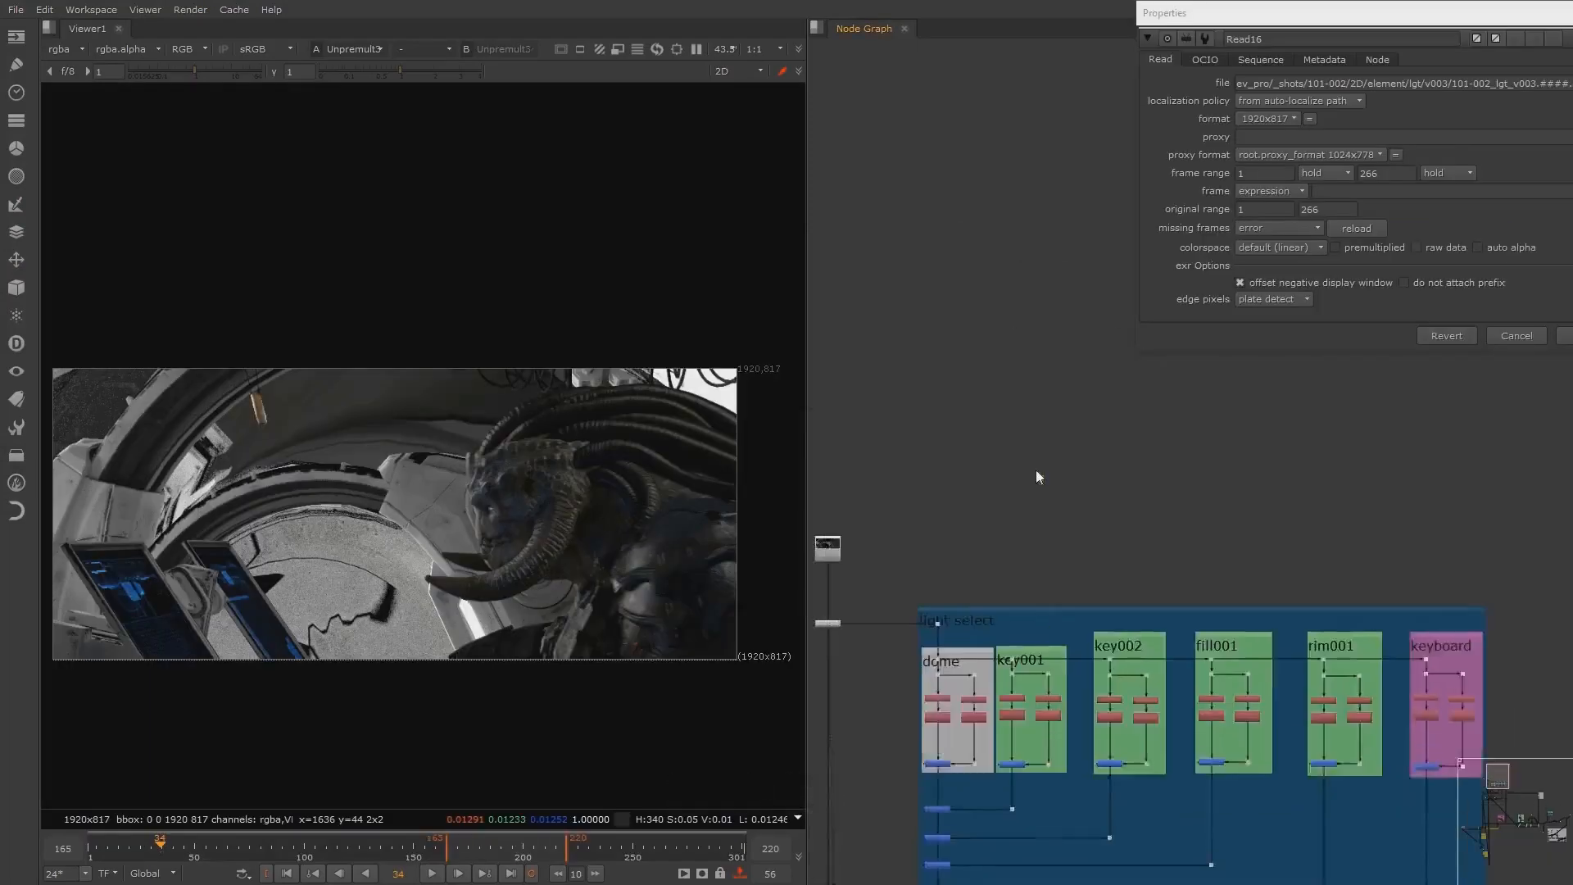
middle_click_drag(811, 562, 1169, 445)
left_click(1191, 435)
key("ctrl+c")
Step: Paste Read16 into the Untitled script and connect it to the dot feeding the light select groups
key("alt+Tab")
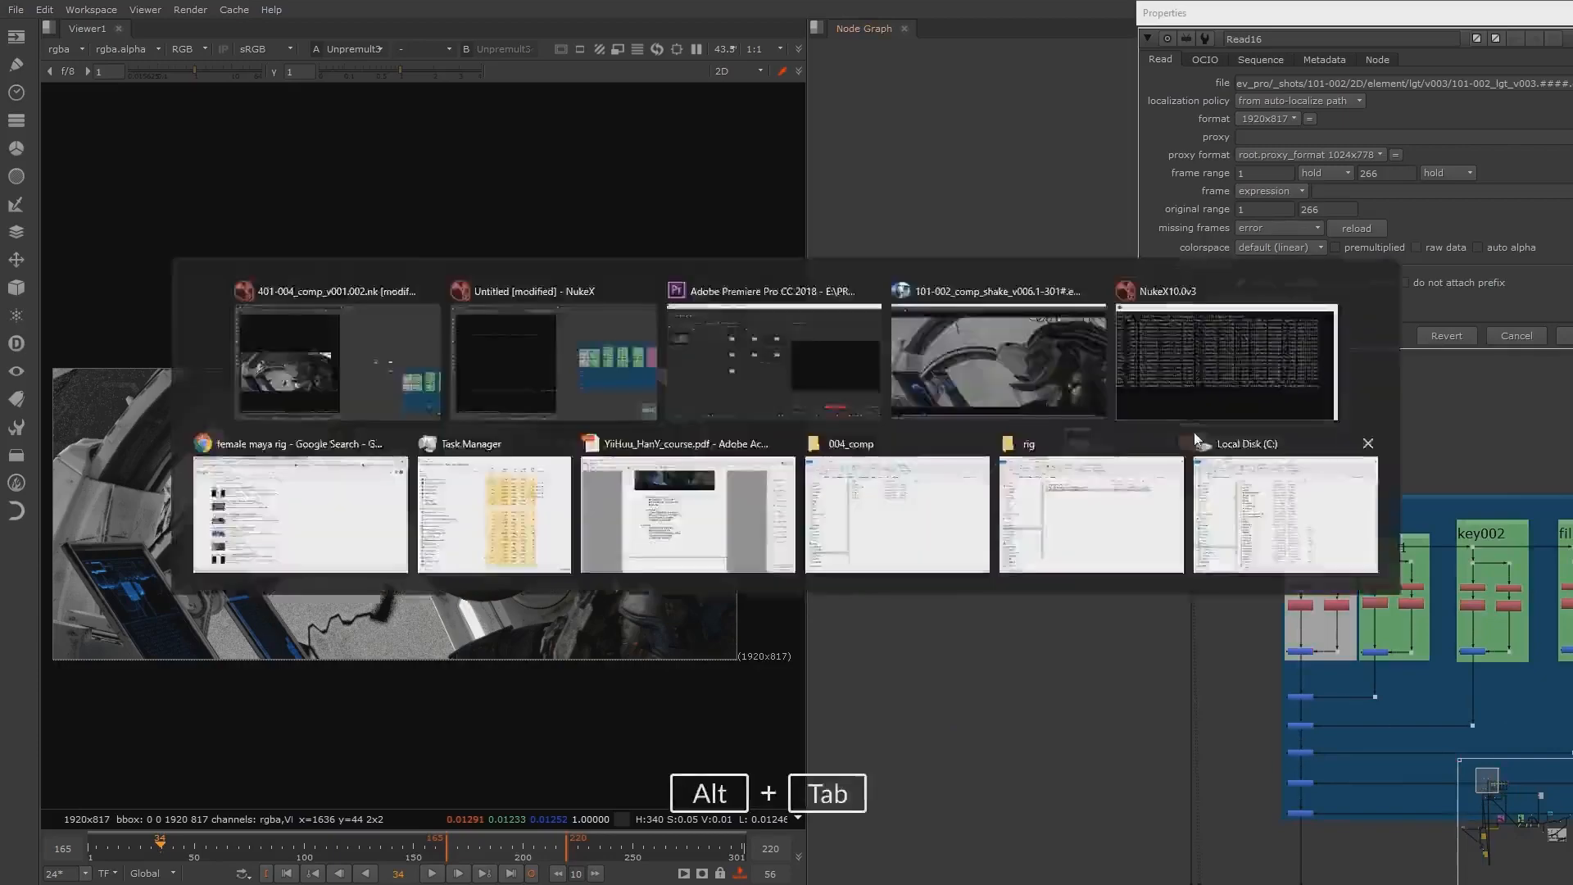
key("ctrl+v")
scroll(969, 397, "up", 4)
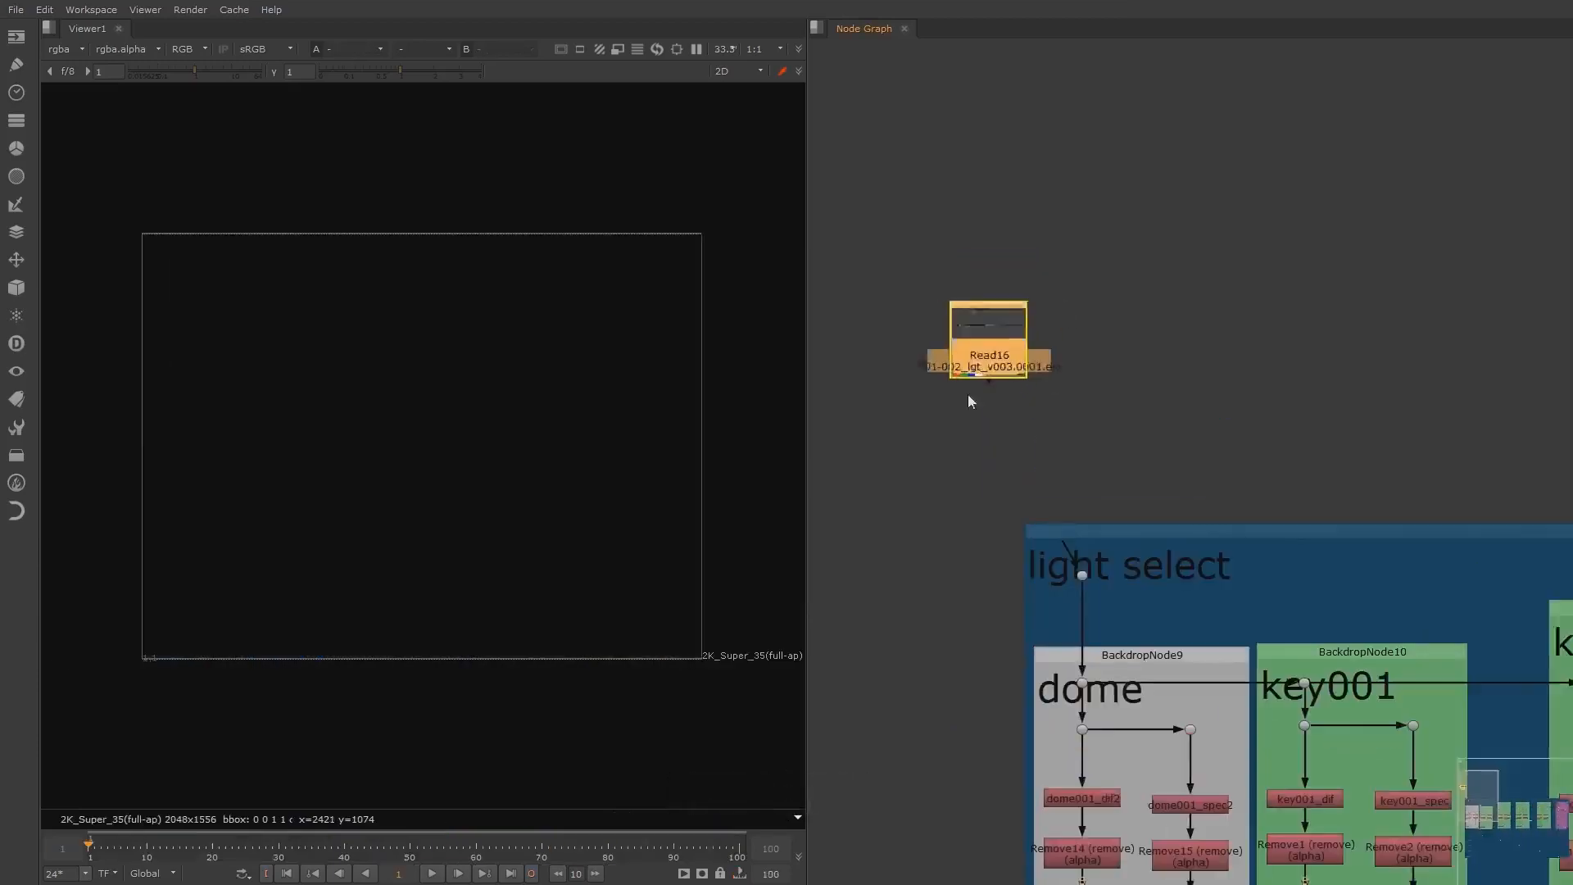
middle_click_drag(979, 345, 901, 66)
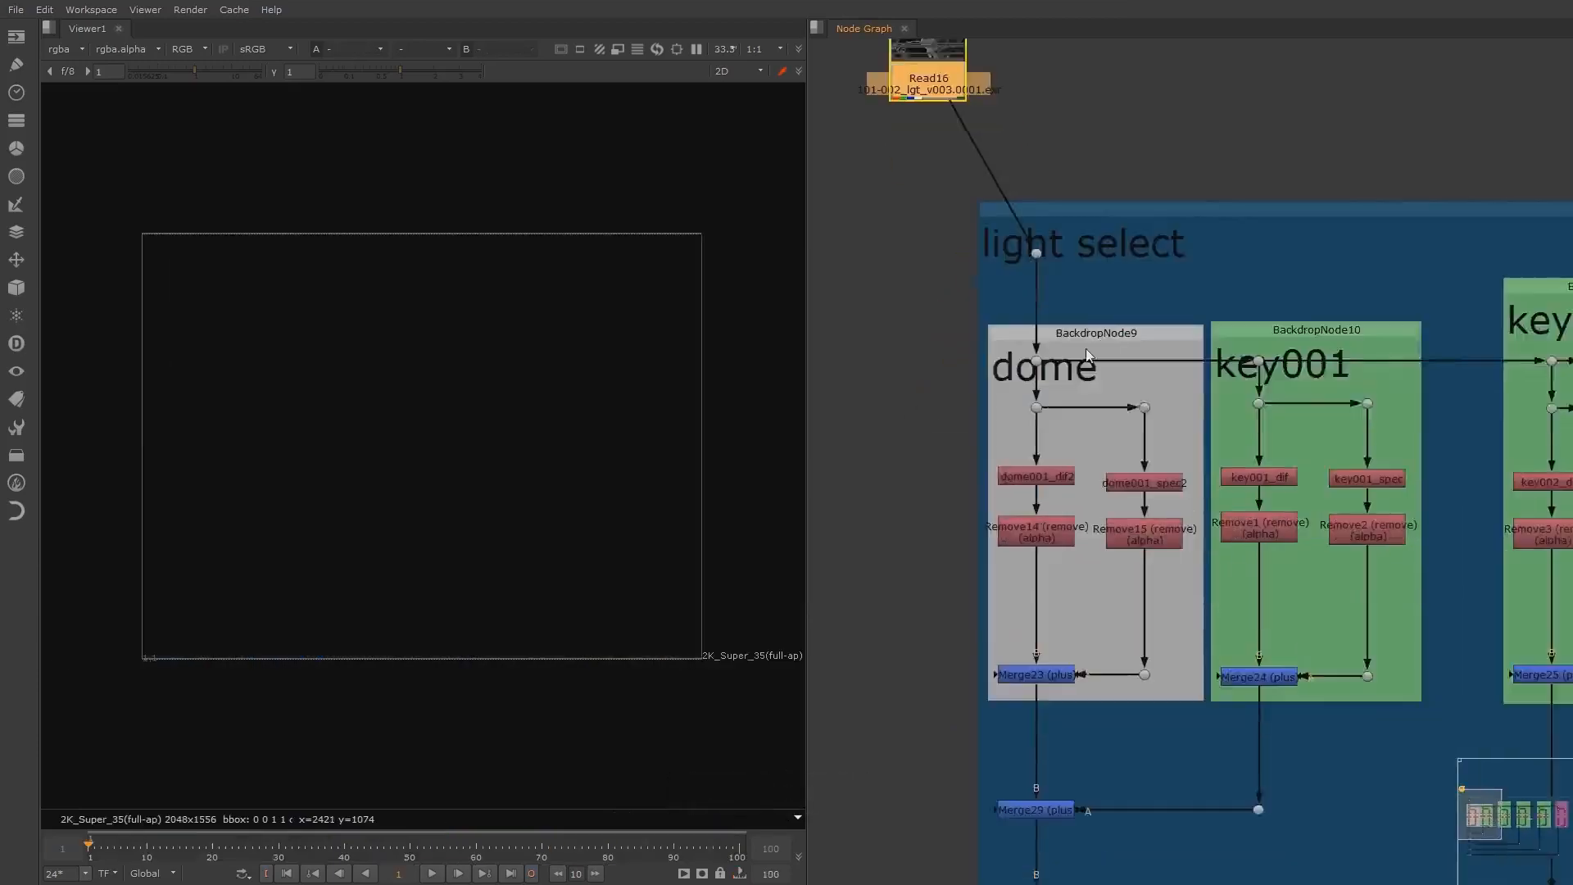
Step: Display the final merge of the light select chain, Merge33, and compare its image with the light groups
middle_click_drag(1095, 331, 1128, 228)
scroll(1127, 228, "down", 5)
middle_click_drag(1192, 482, 1053, 409)
middle_click_drag(1180, 193, 1168, 208)
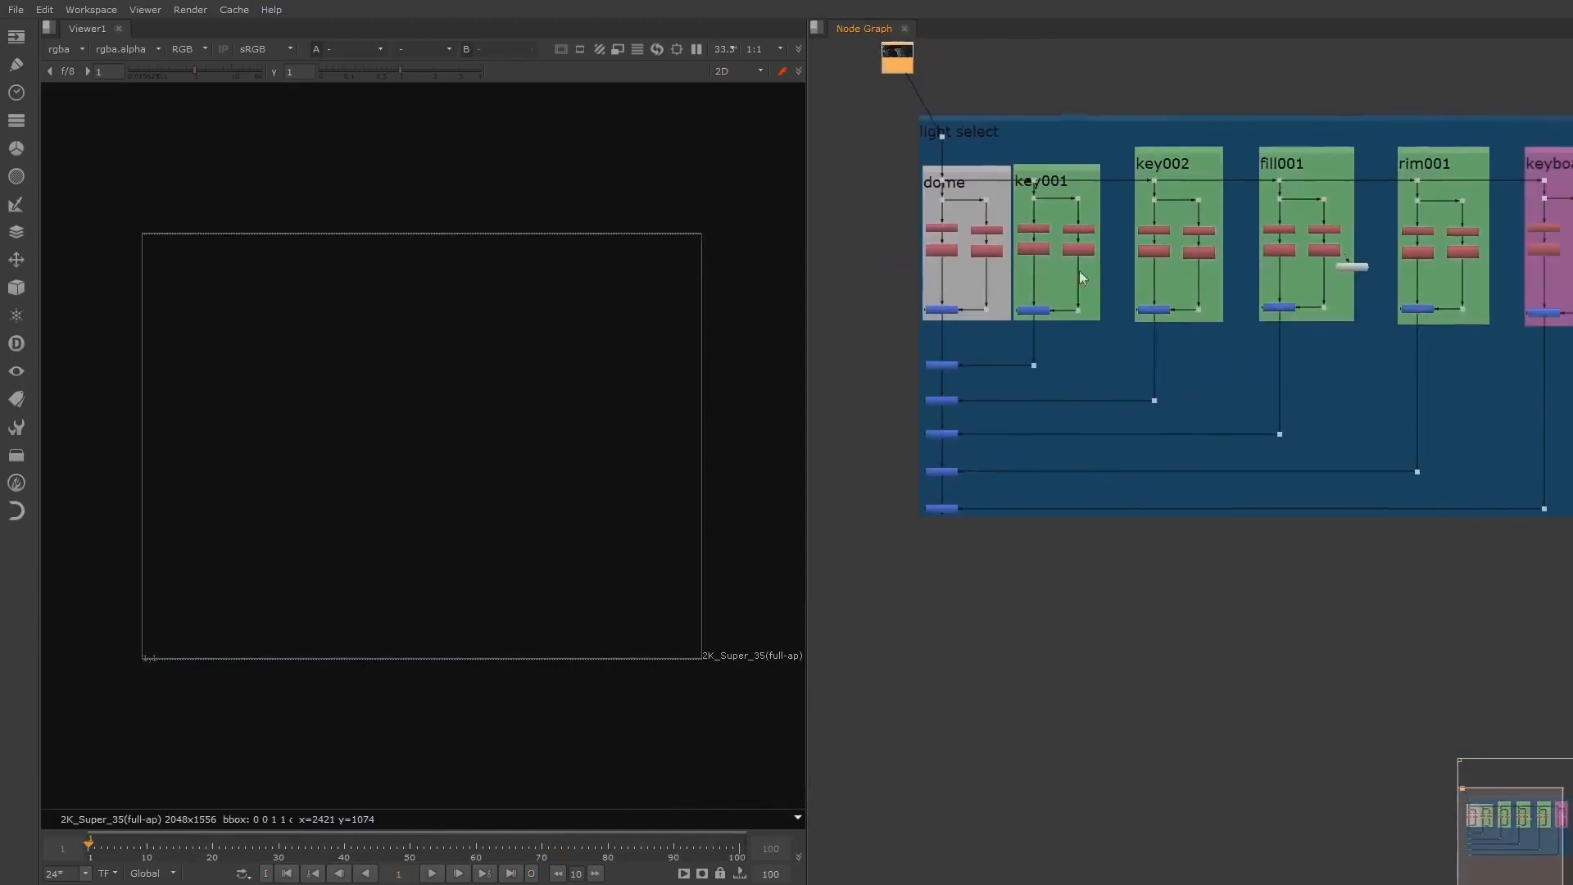
middle_click_drag(1448, 301, 1453, 263)
left_click(947, 468)
key("1")
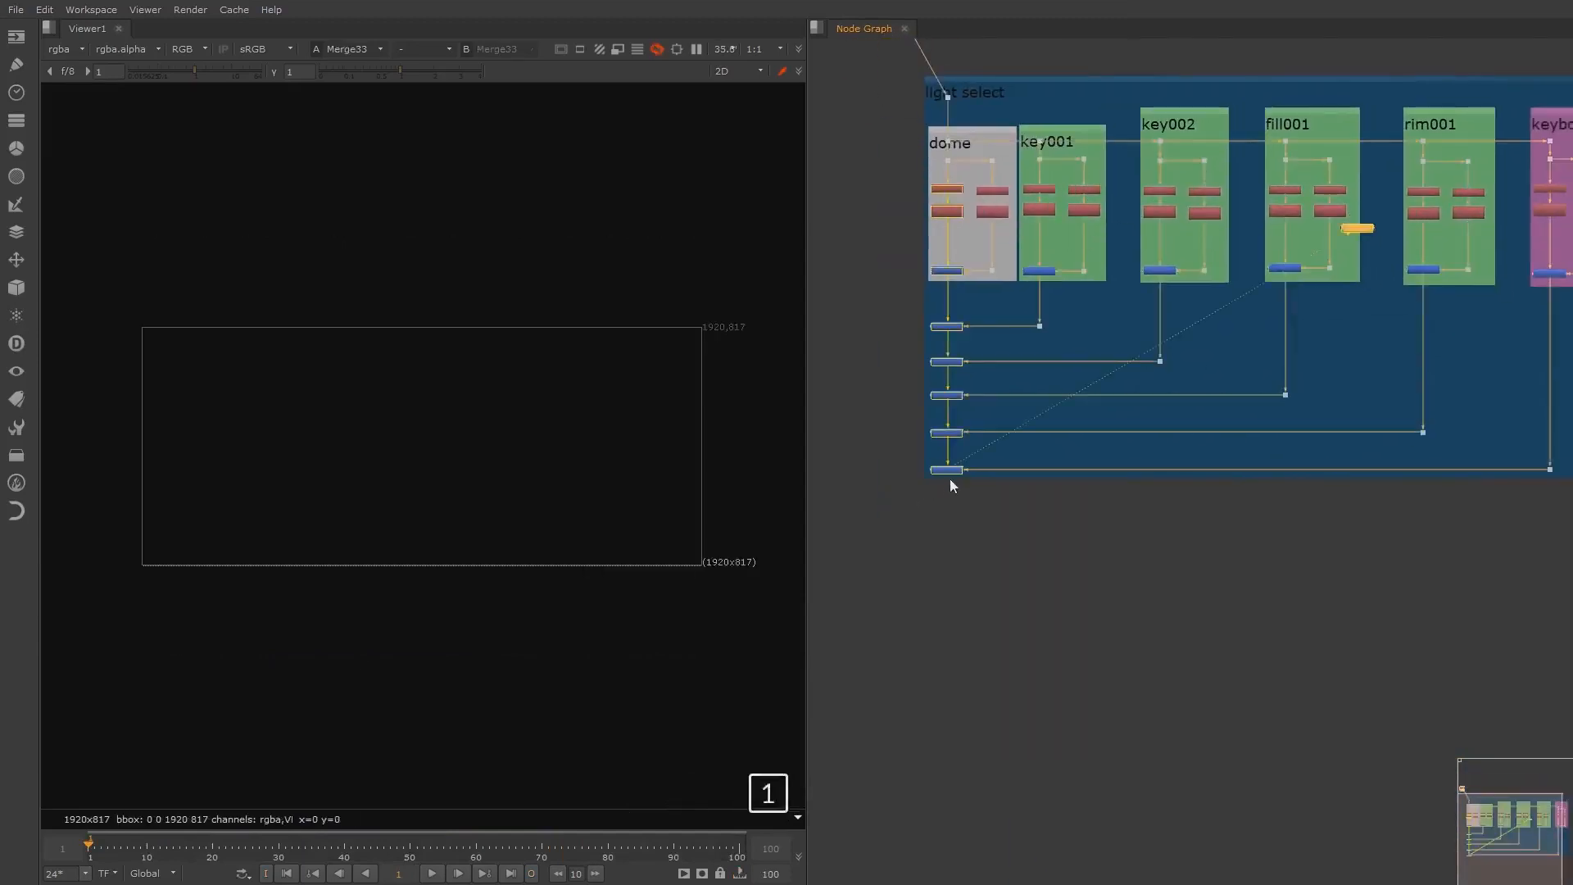
scroll(534, 464, "down", 2)
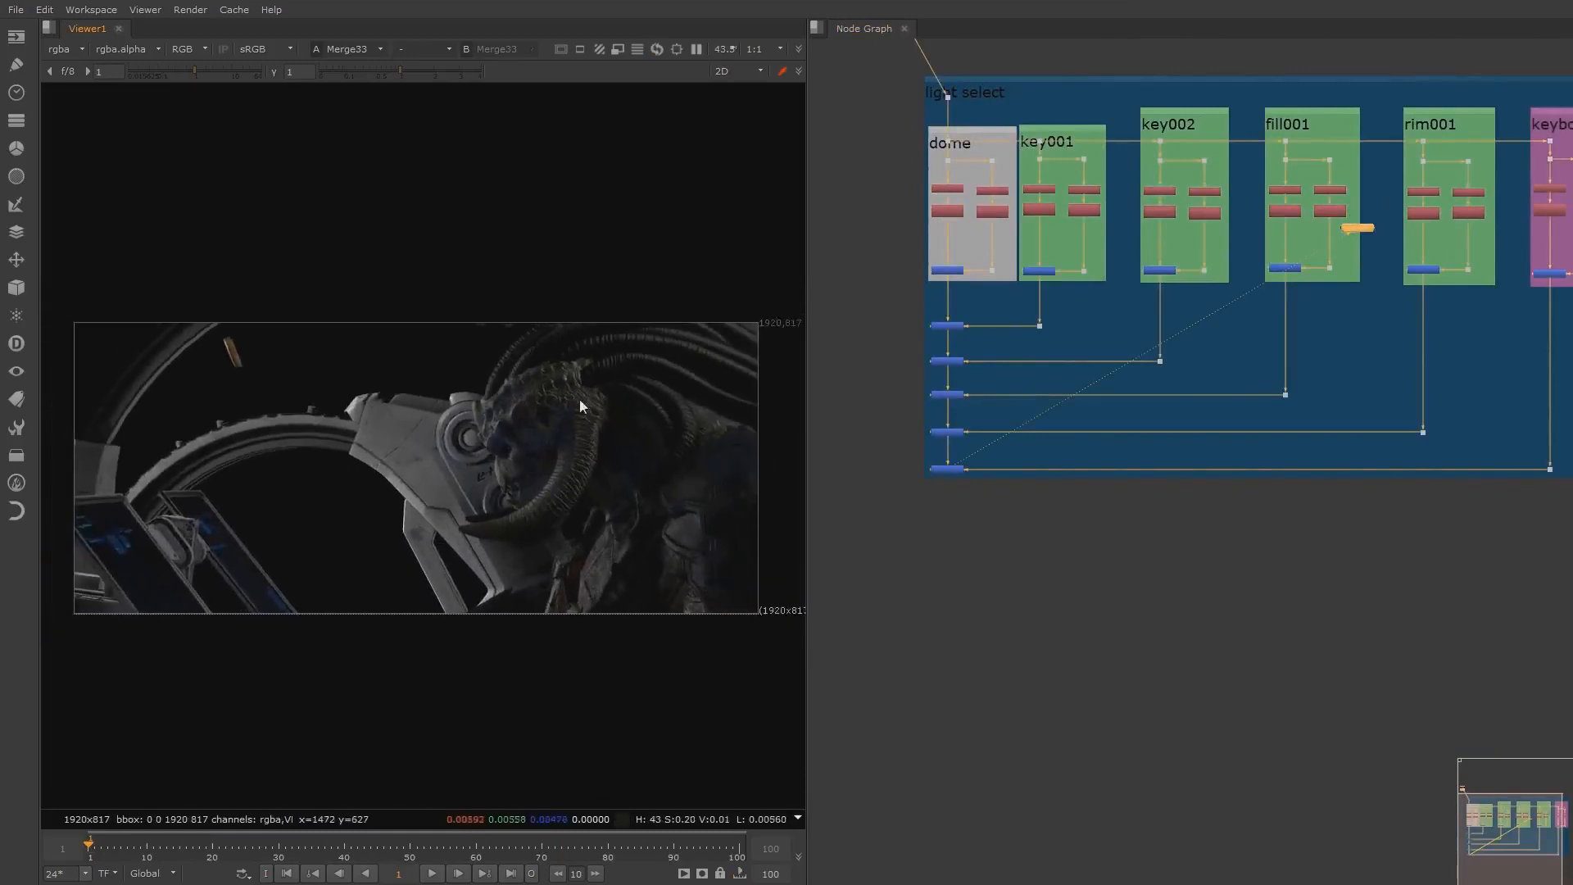
middle_click_drag(560, 430, 577, 451)
middle_click_drag(1352, 249, 1280, 417)
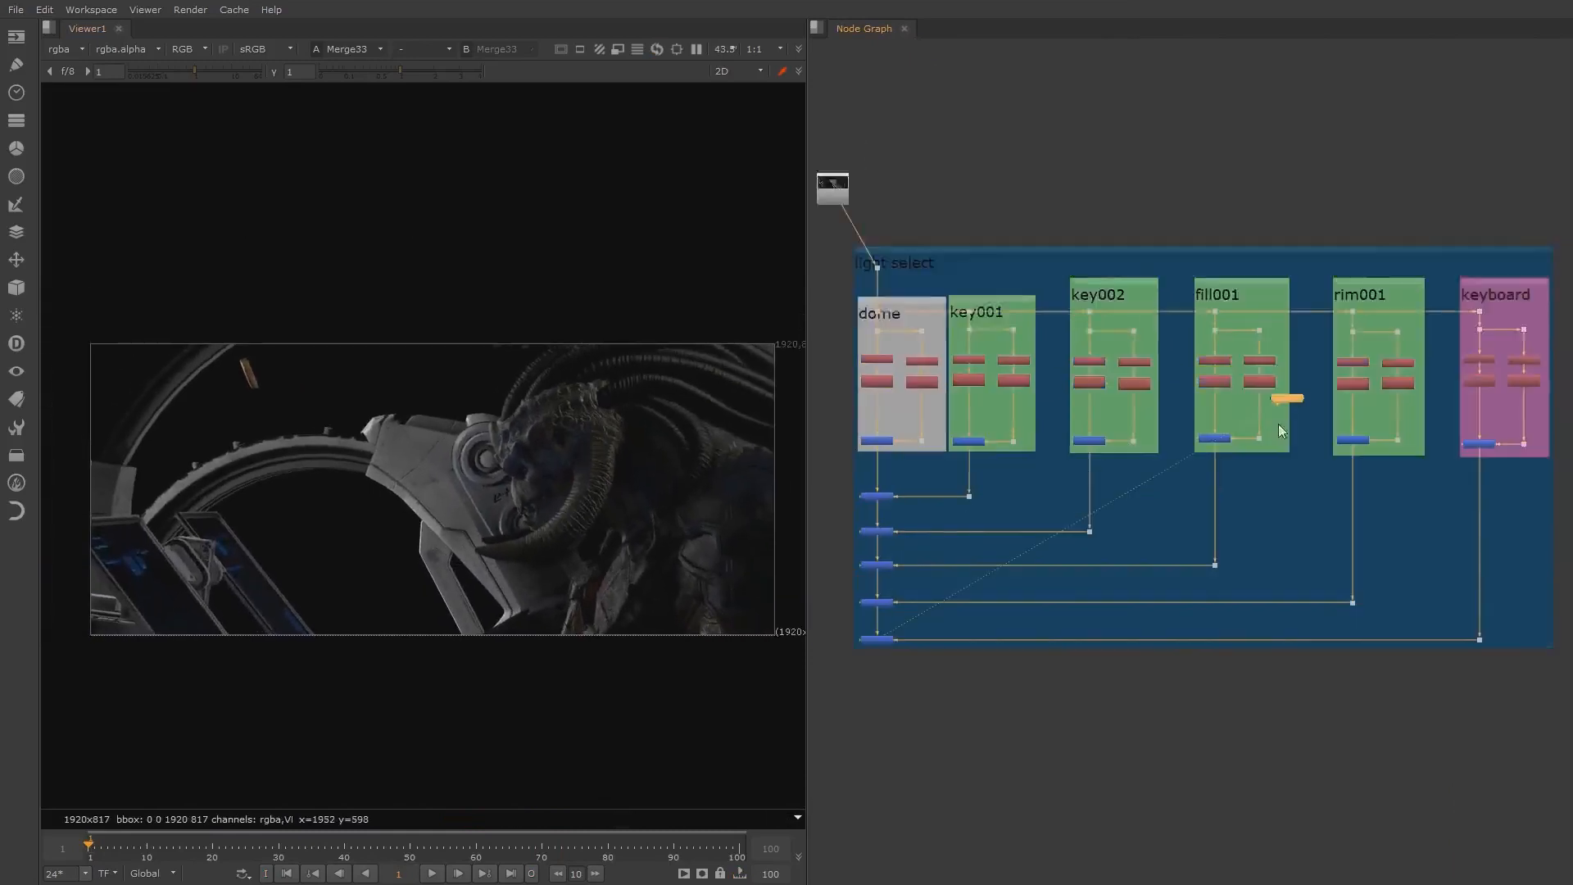
scroll(1279, 411, "down", 7)
scroll(1272, 424, "up", 5)
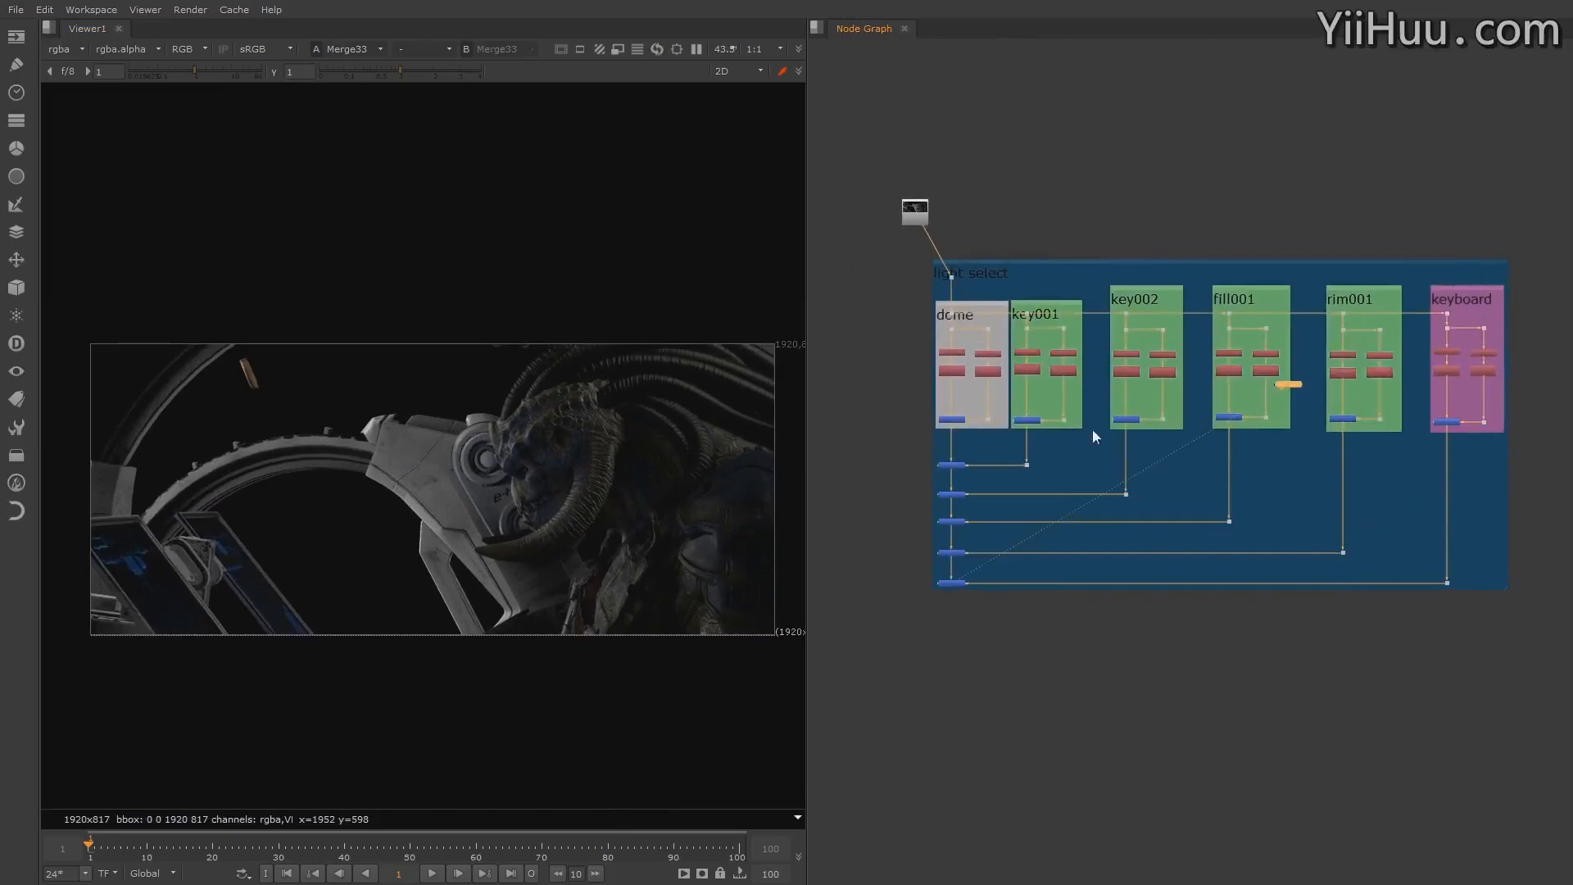
Step: Switch back to the 101-002 comp script and take a closer look at the dome and key001 groups
key("alt+Tab")
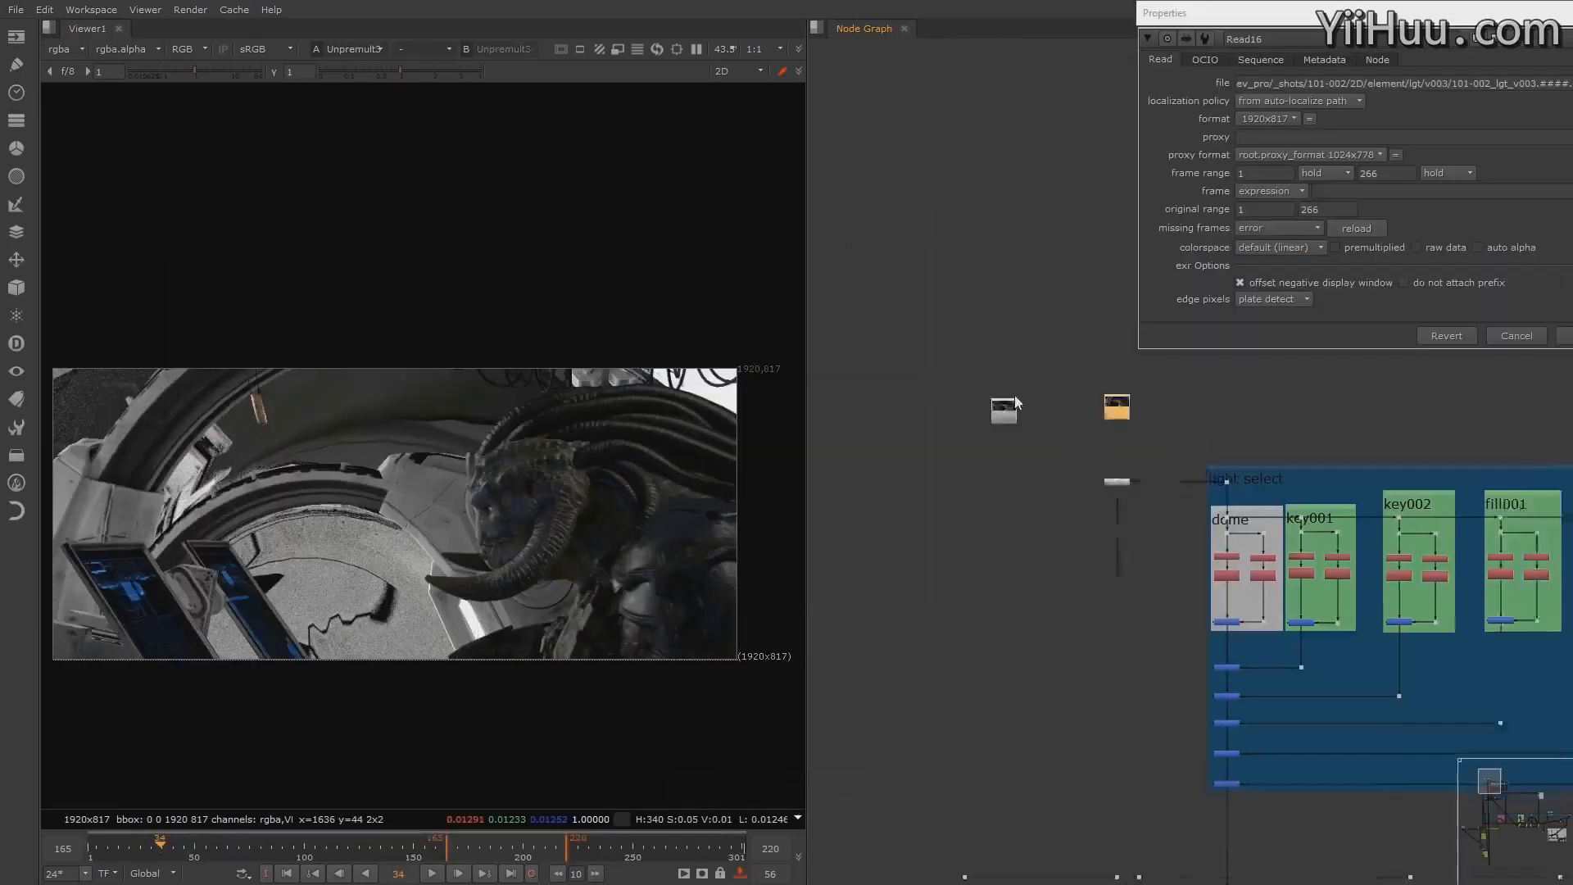
middle_click_drag(1359, 621, 1124, 507)
scroll(1165, 553, "down", 4)
scroll(1066, 431, "up", 5)
scroll(1065, 426, "up", 4)
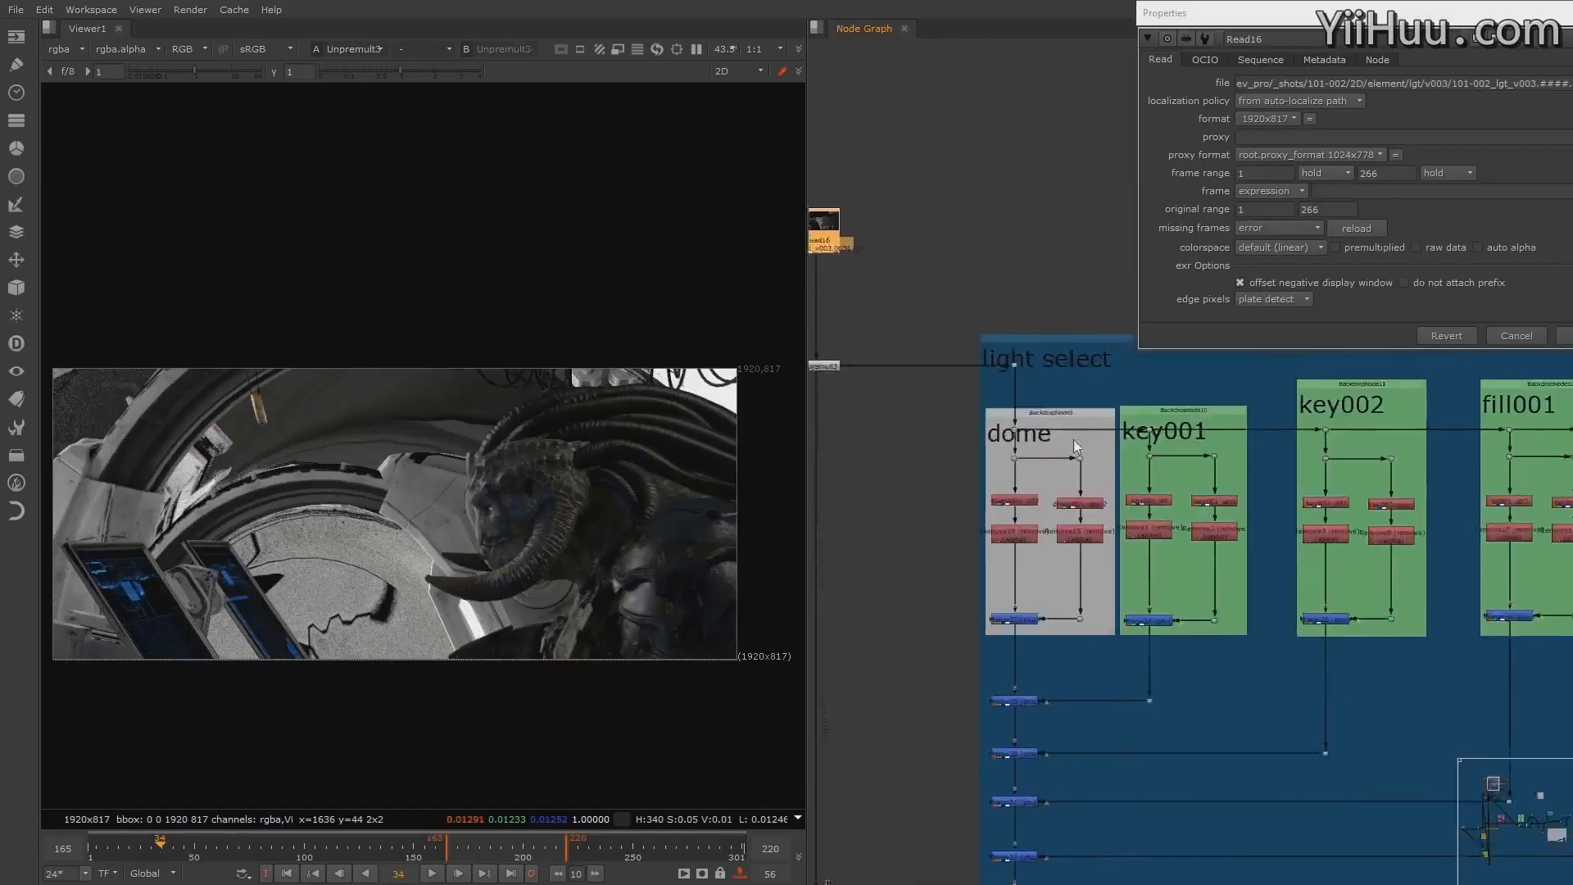
Step: Examine how Read16 and its Unpremult node feed the dome, key, fill, rim and keyboard groups of the light select setup
scroll(1158, 487, "down", 2)
scroll(1151, 486, "up", 5)
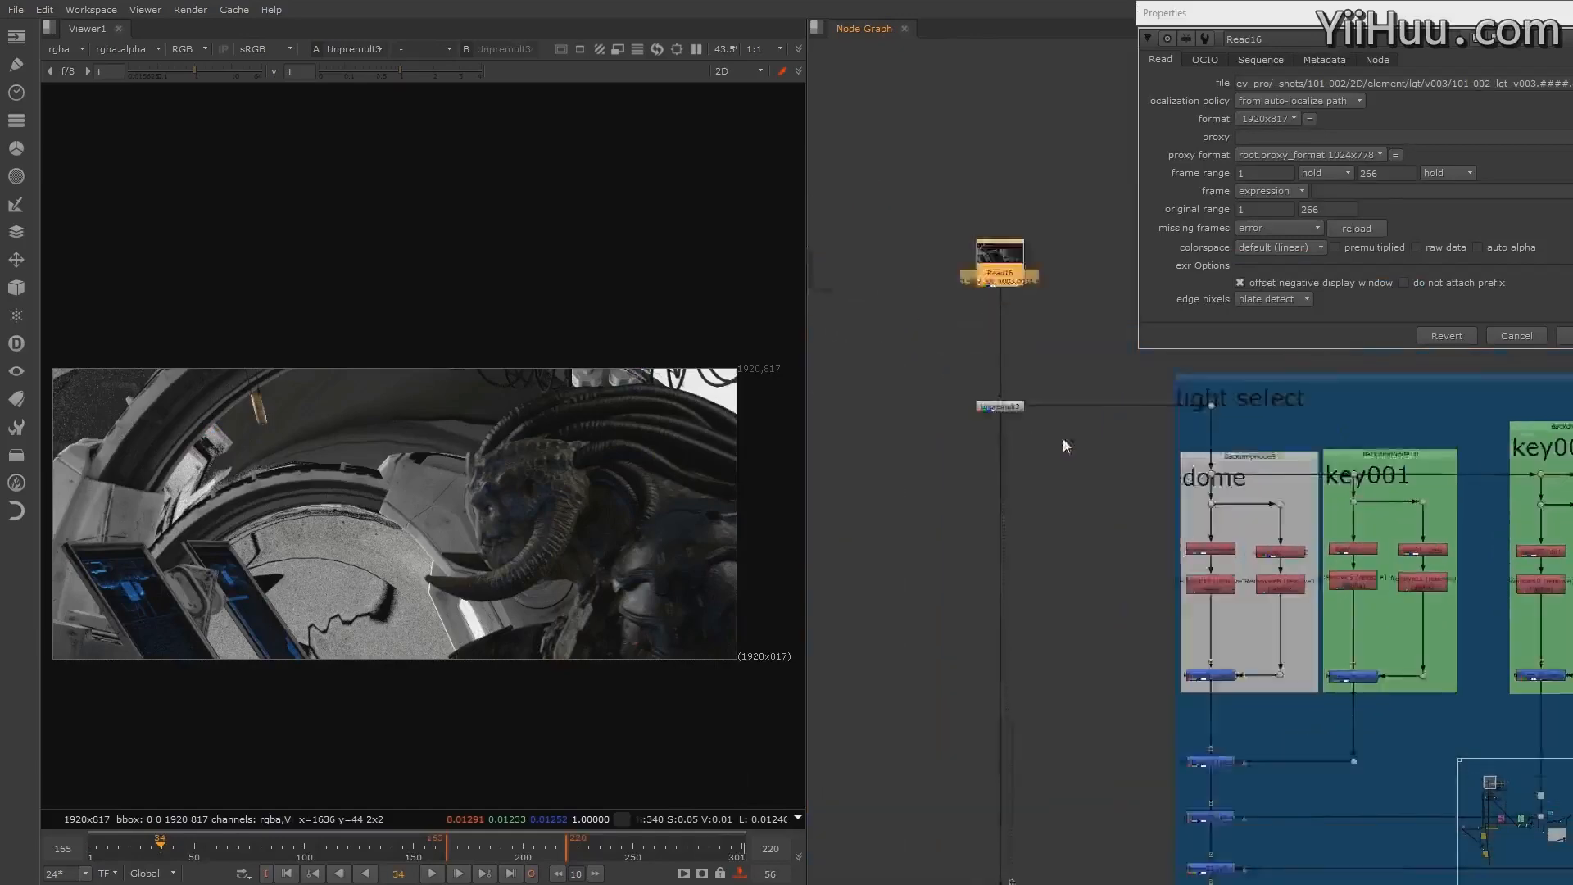
scroll(1163, 482, "down", 1)
middle_click_drag(1041, 498, 1026, 491)
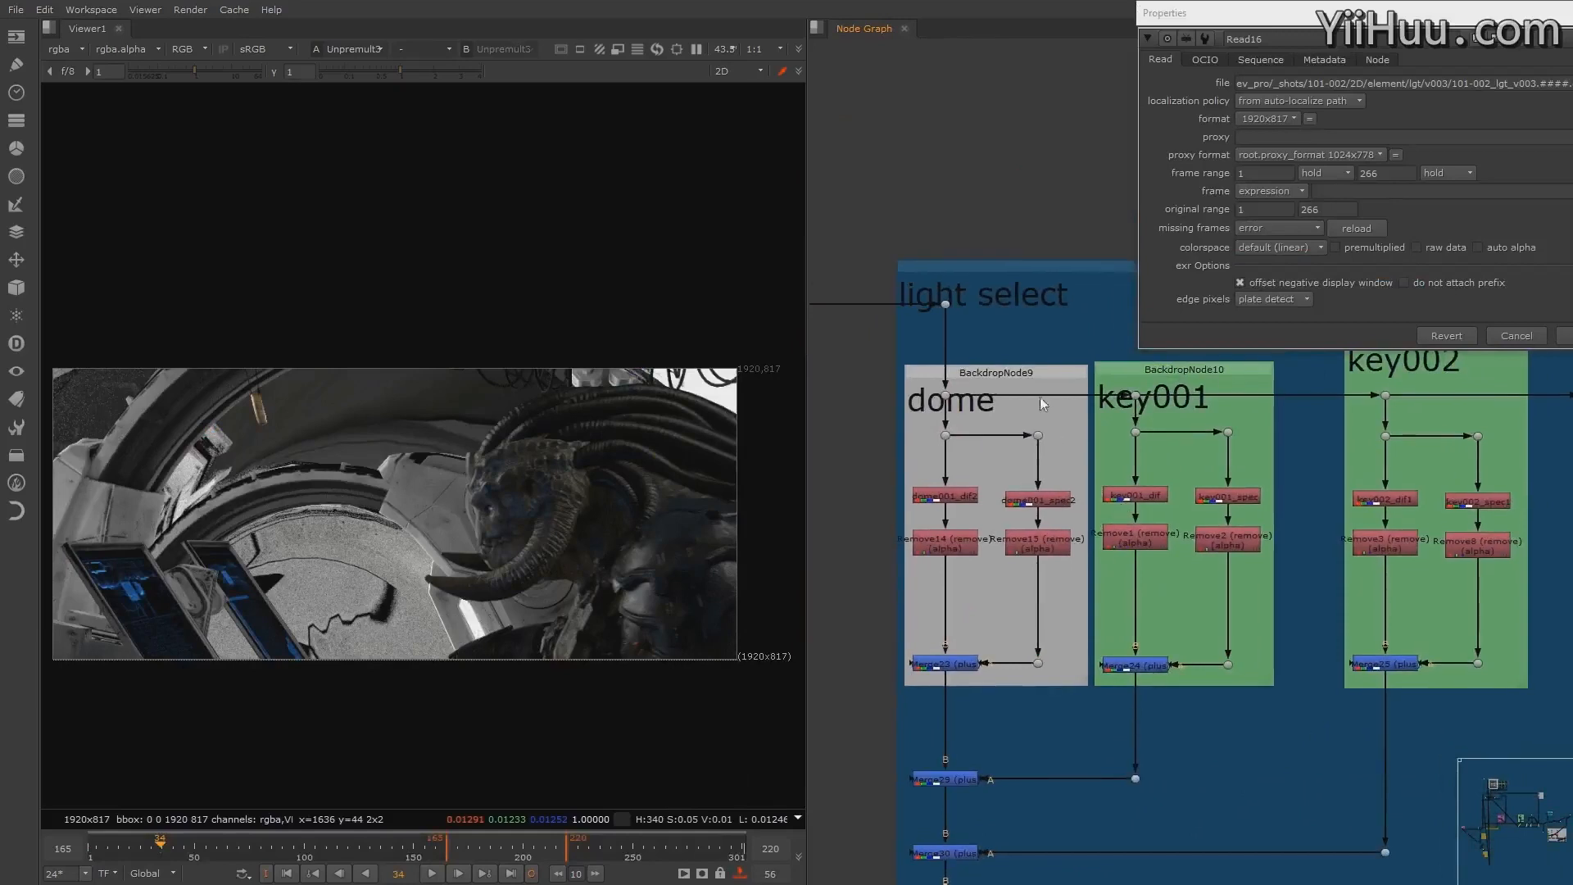
scroll(1158, 492, "down", 3)
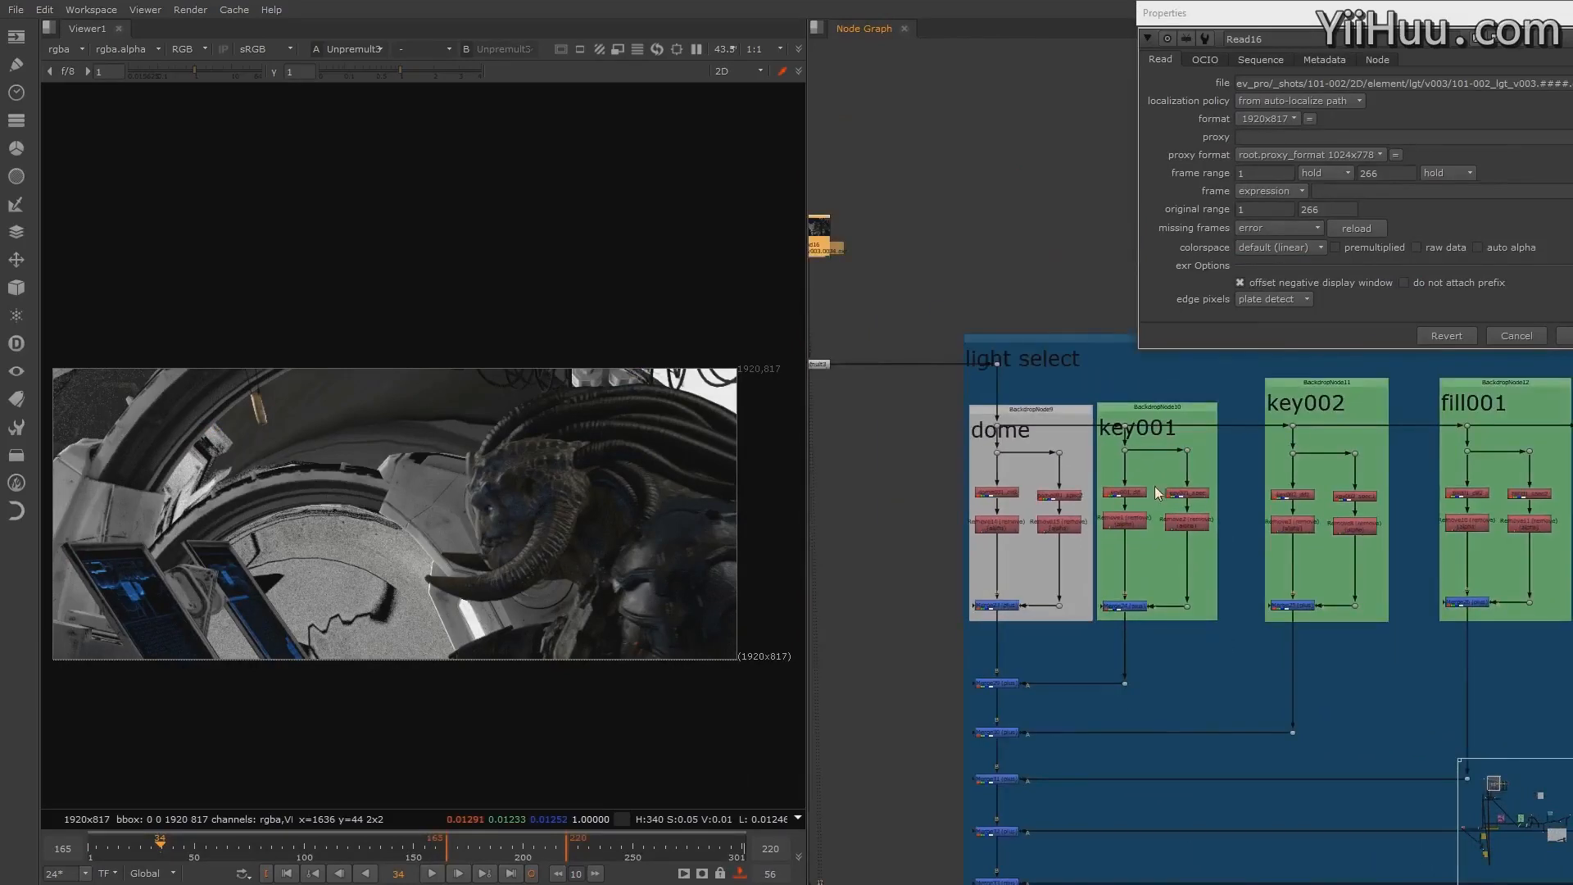
middle_click_drag(1291, 519, 1121, 494)
scroll(1194, 518, "down", 2)
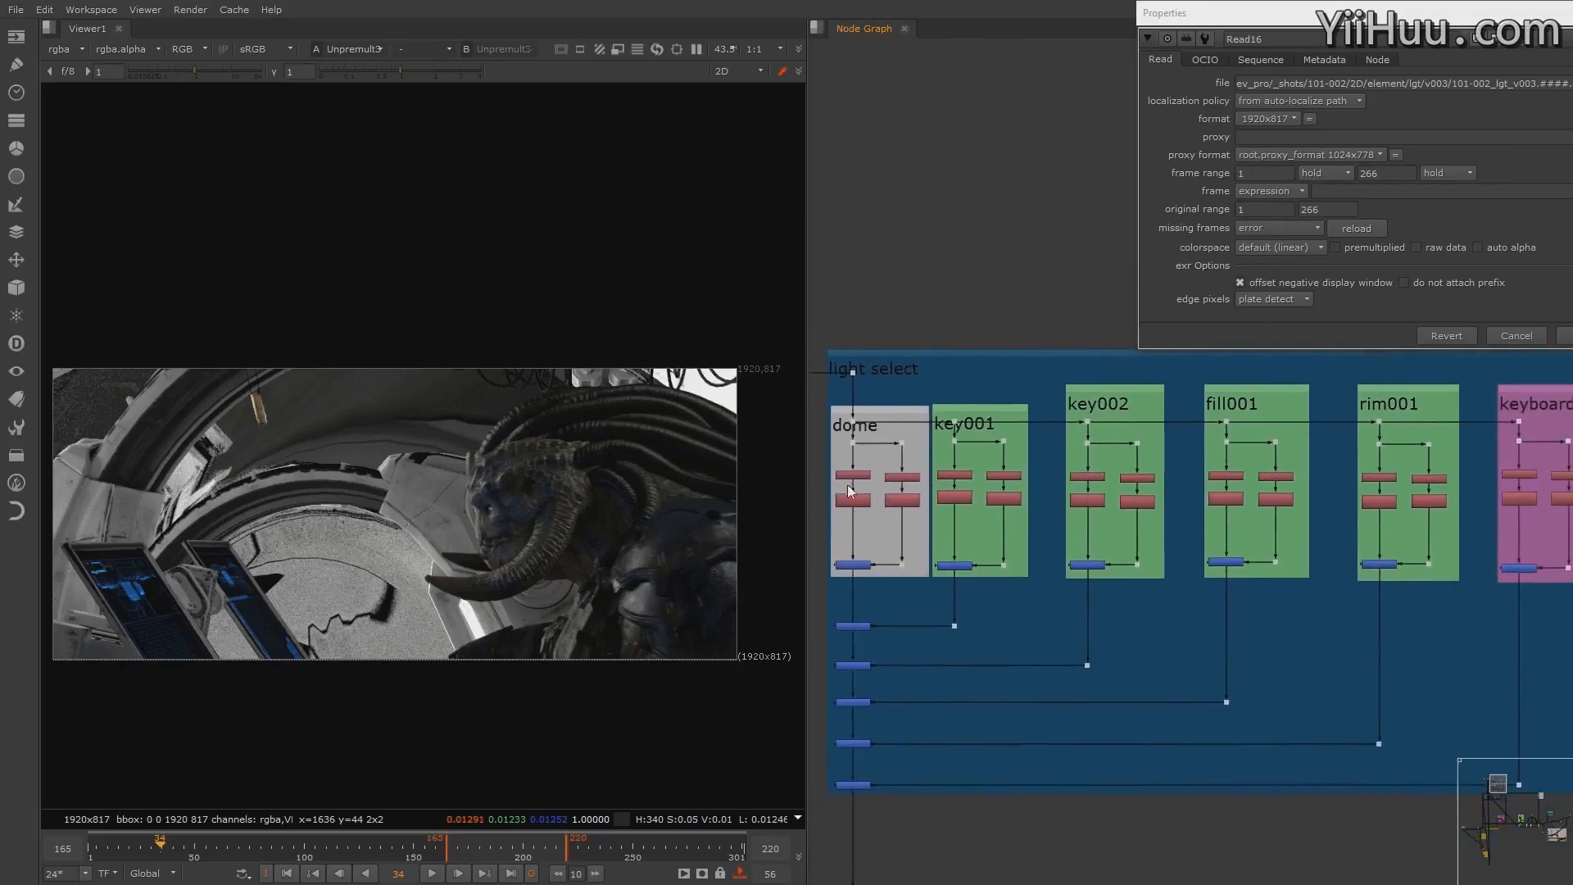
middle_click_drag(858, 485, 1064, 468)
scroll(1063, 469, "up", 2)
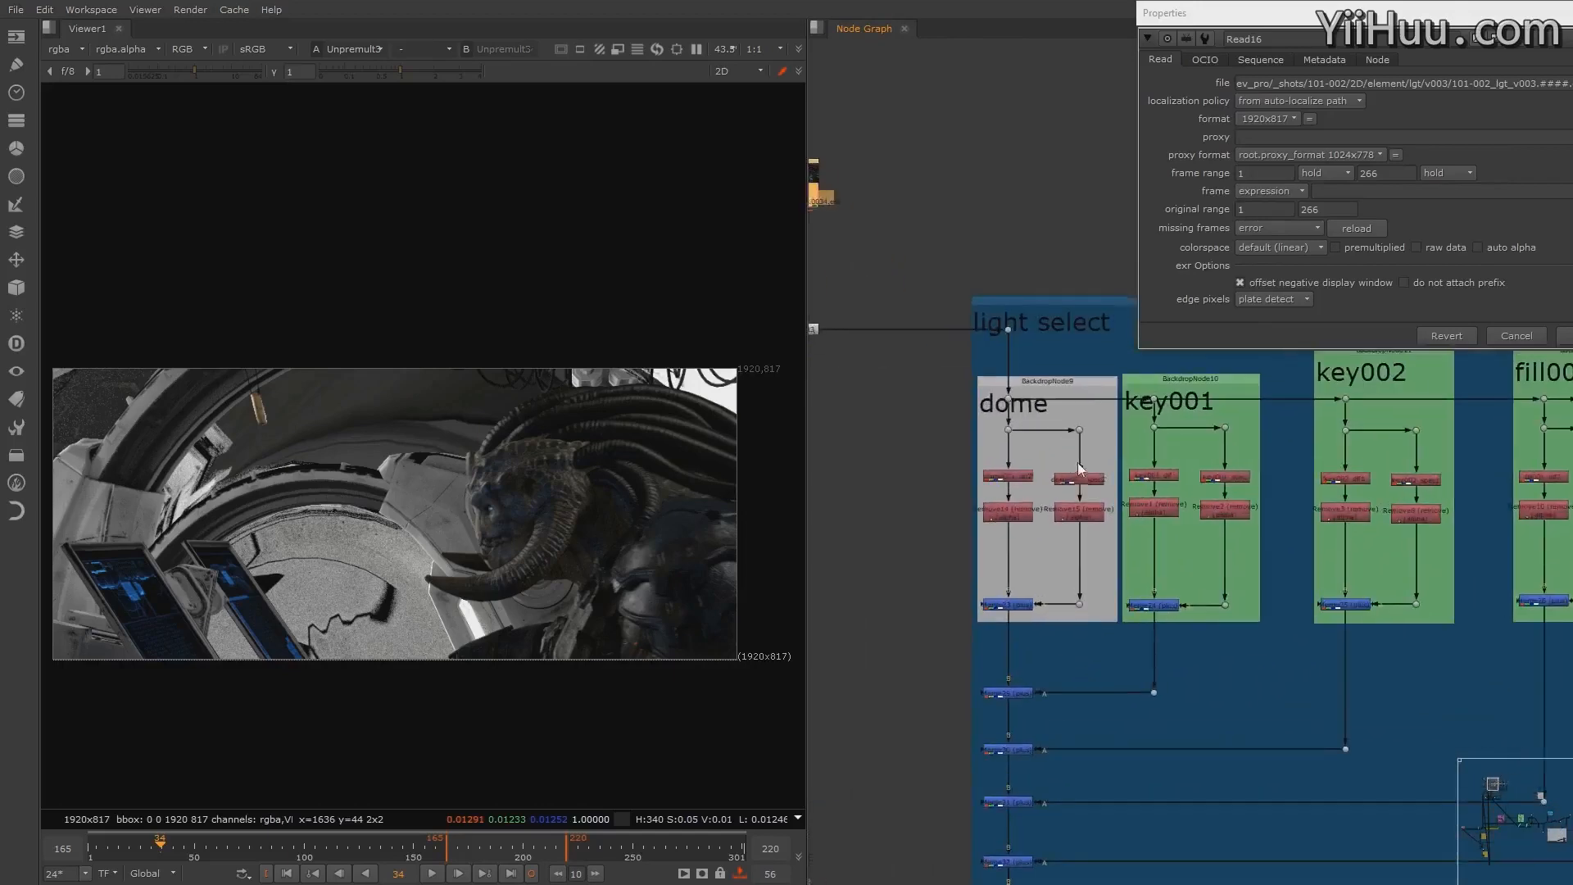
Step: View the dome group's diffuse pass dome001_dif2 and its specular pass dome001_spec2 in the viewer
left_click(998, 484)
key("2")
middle_click_drag(344, 492, 396, 466)
scroll(400, 472, "up", 1)
middle_click_drag(1018, 489, 1063, 490)
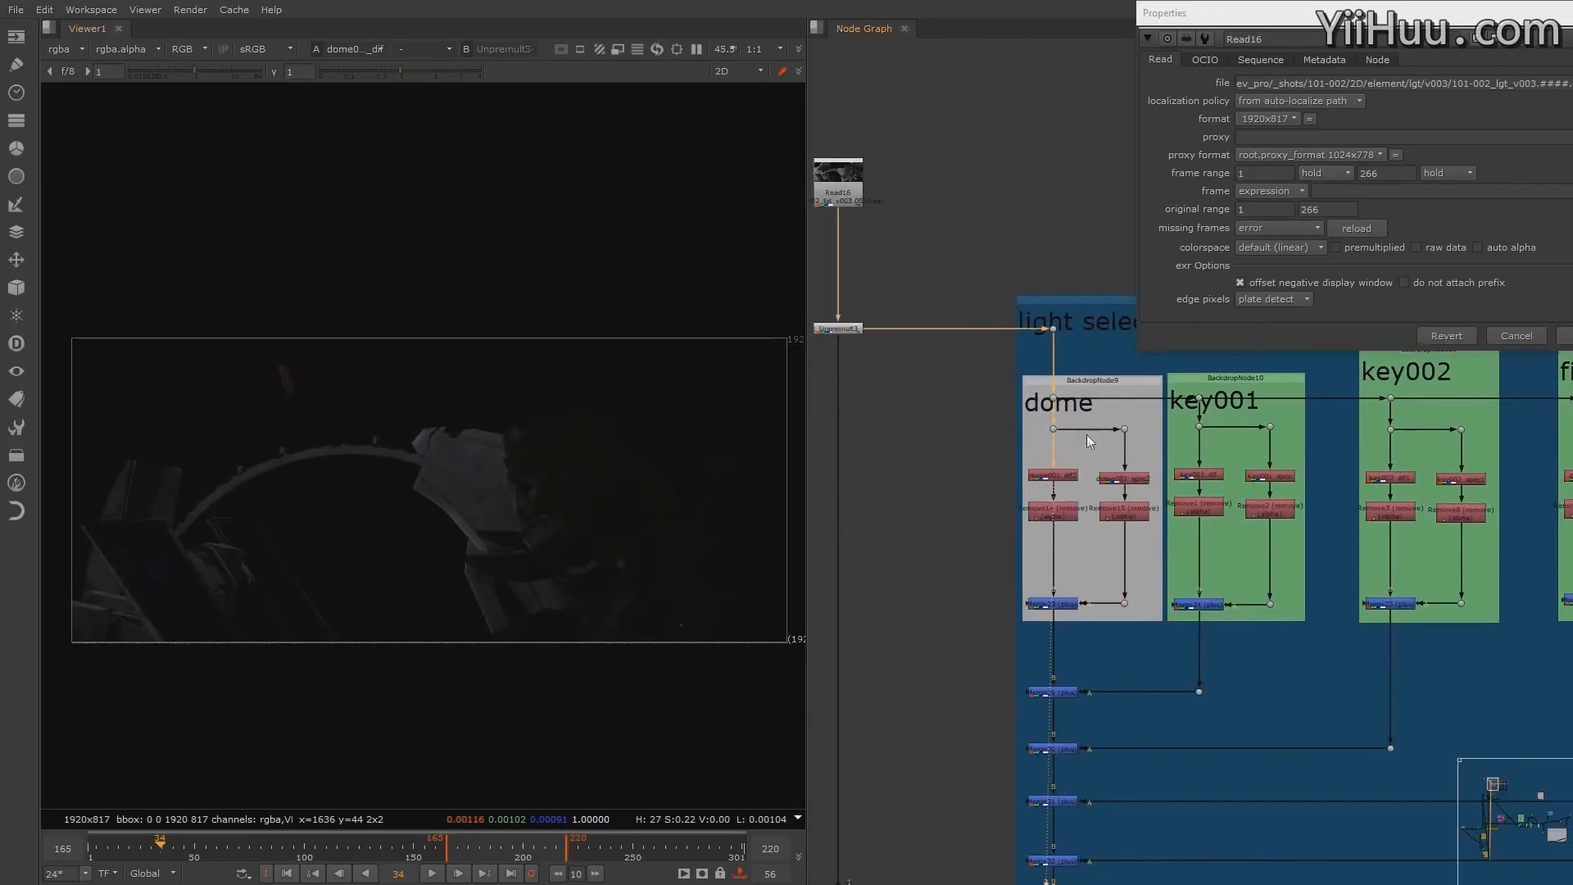
scroll(1057, 463, "up", 4)
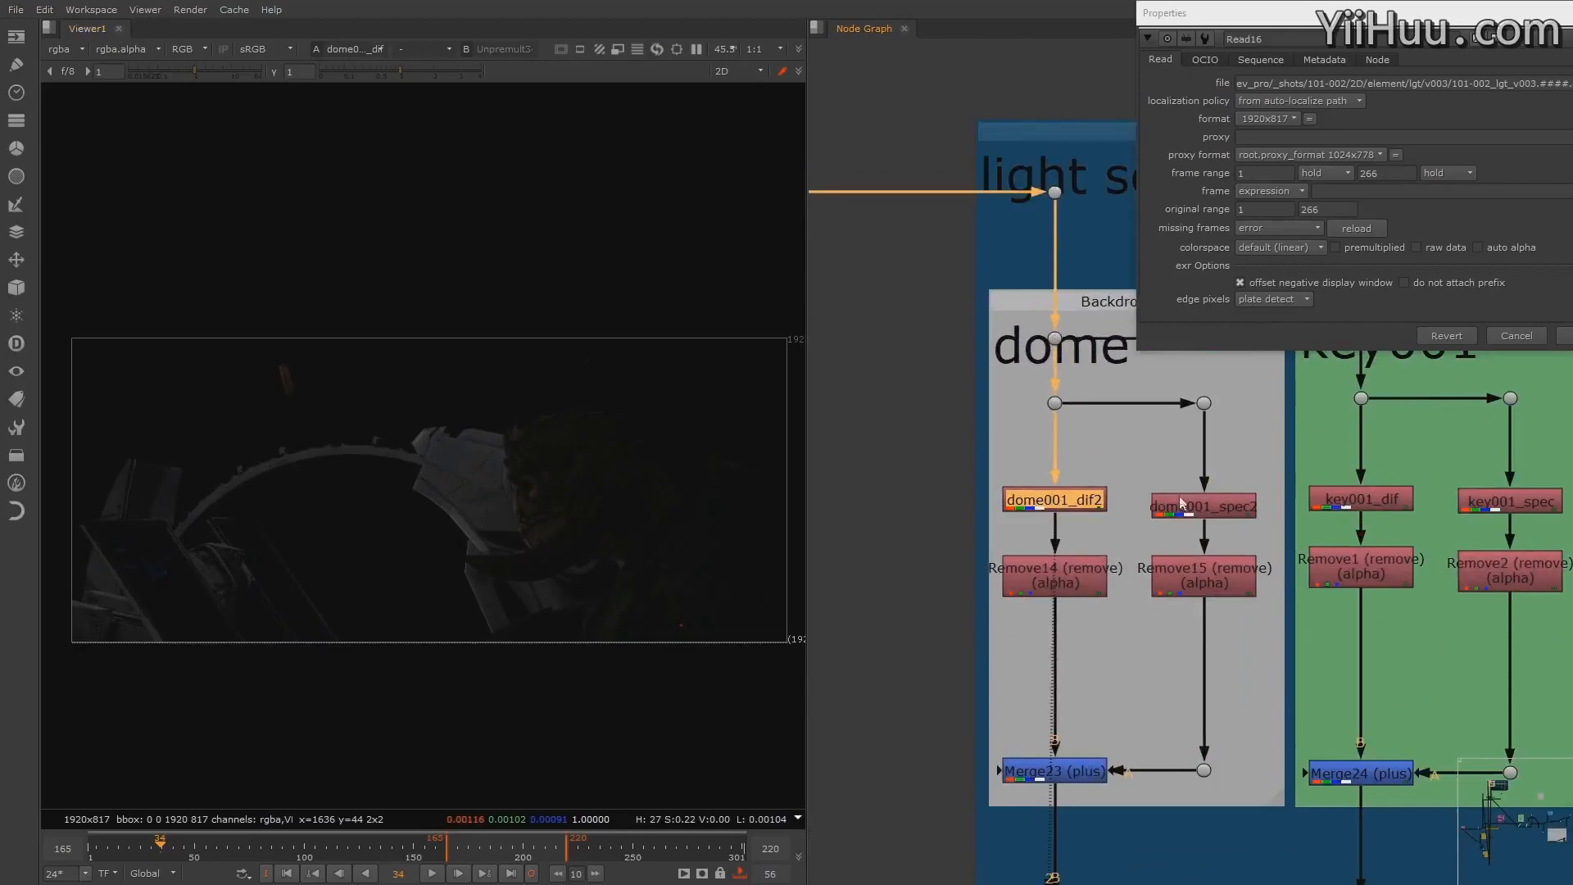
left_click(1179, 502)
key("2")
Step: View the key001_dif and key001_spec passes of the key001 group in the viewer
middle_click_drag(1305, 510, 1109, 498)
left_click(1069, 501)
key("1")
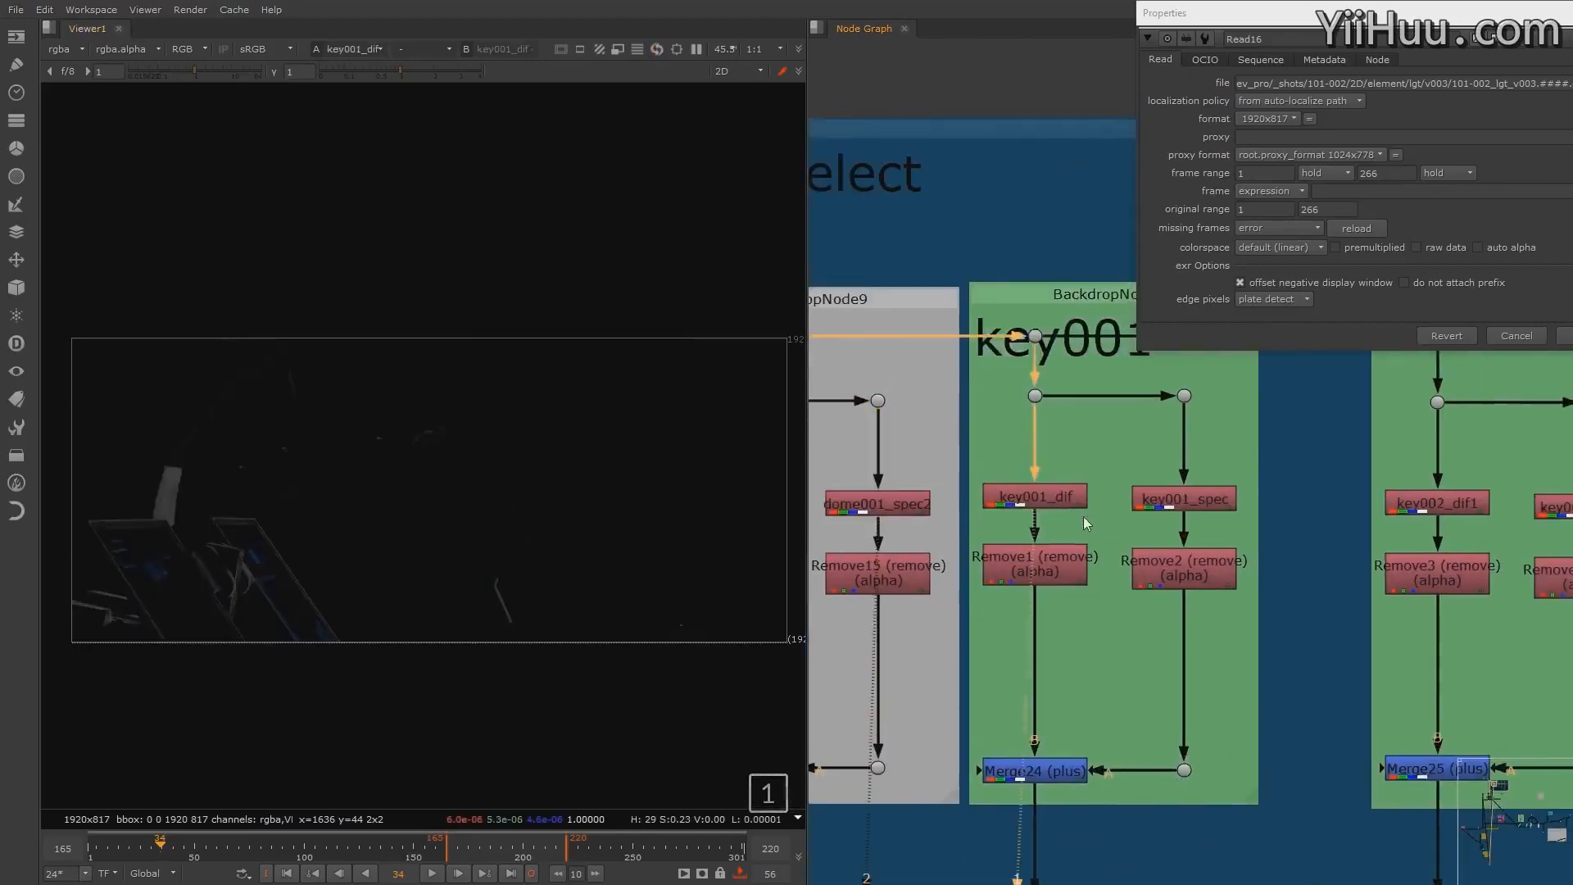
left_click(1201, 499)
key("1")
Step: Display the combined result of all light groups from Merge33, the last merge in the light select chain
scroll(1206, 515, "down", 5)
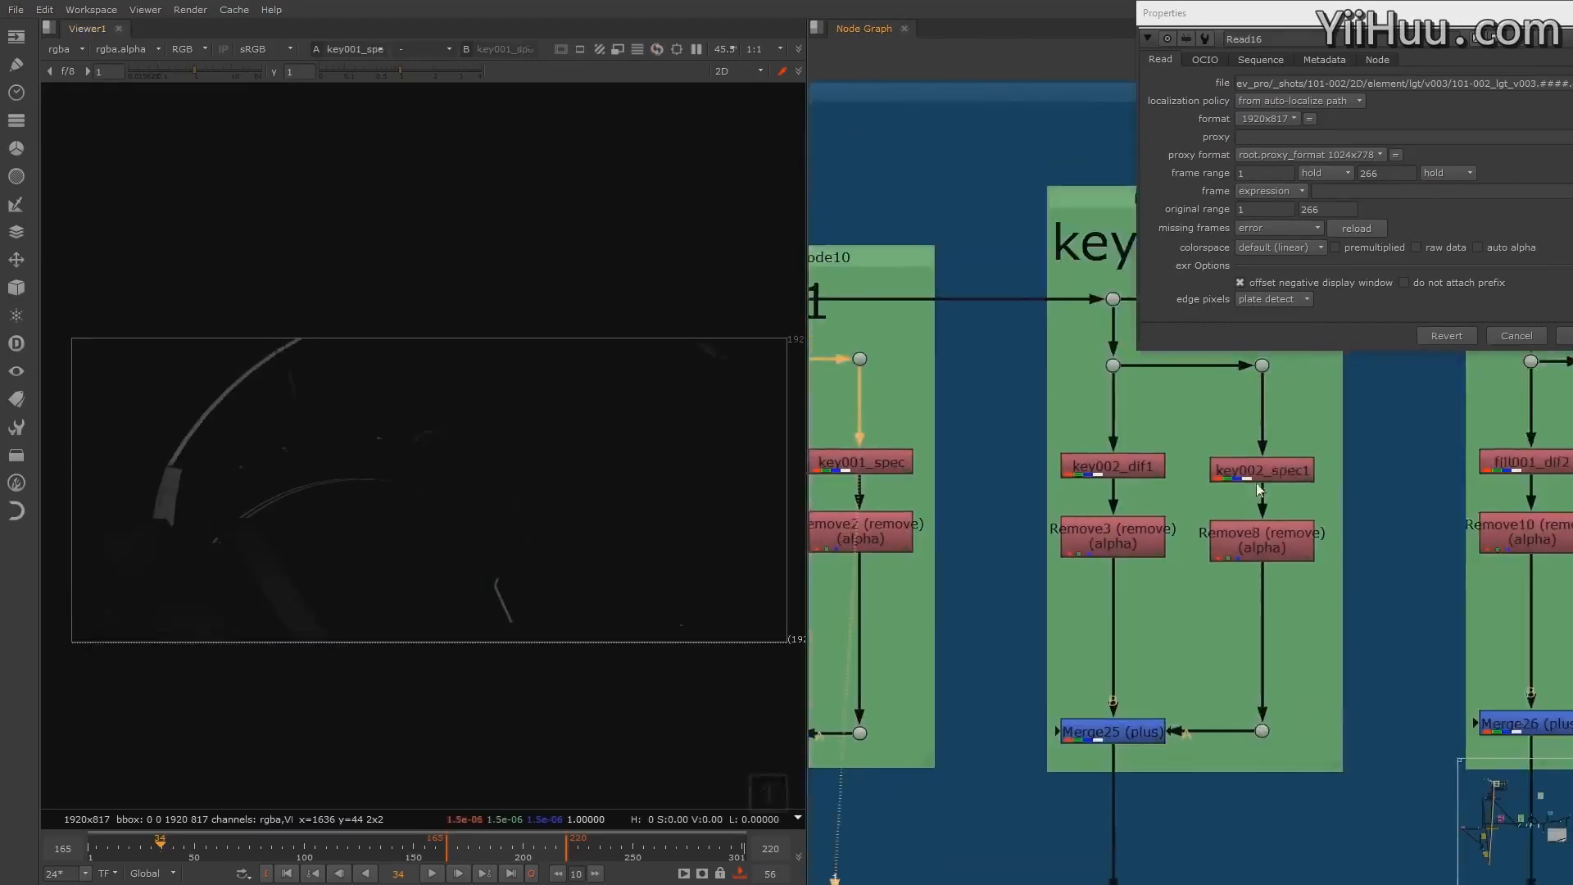
scroll(1225, 501, "down", 3)
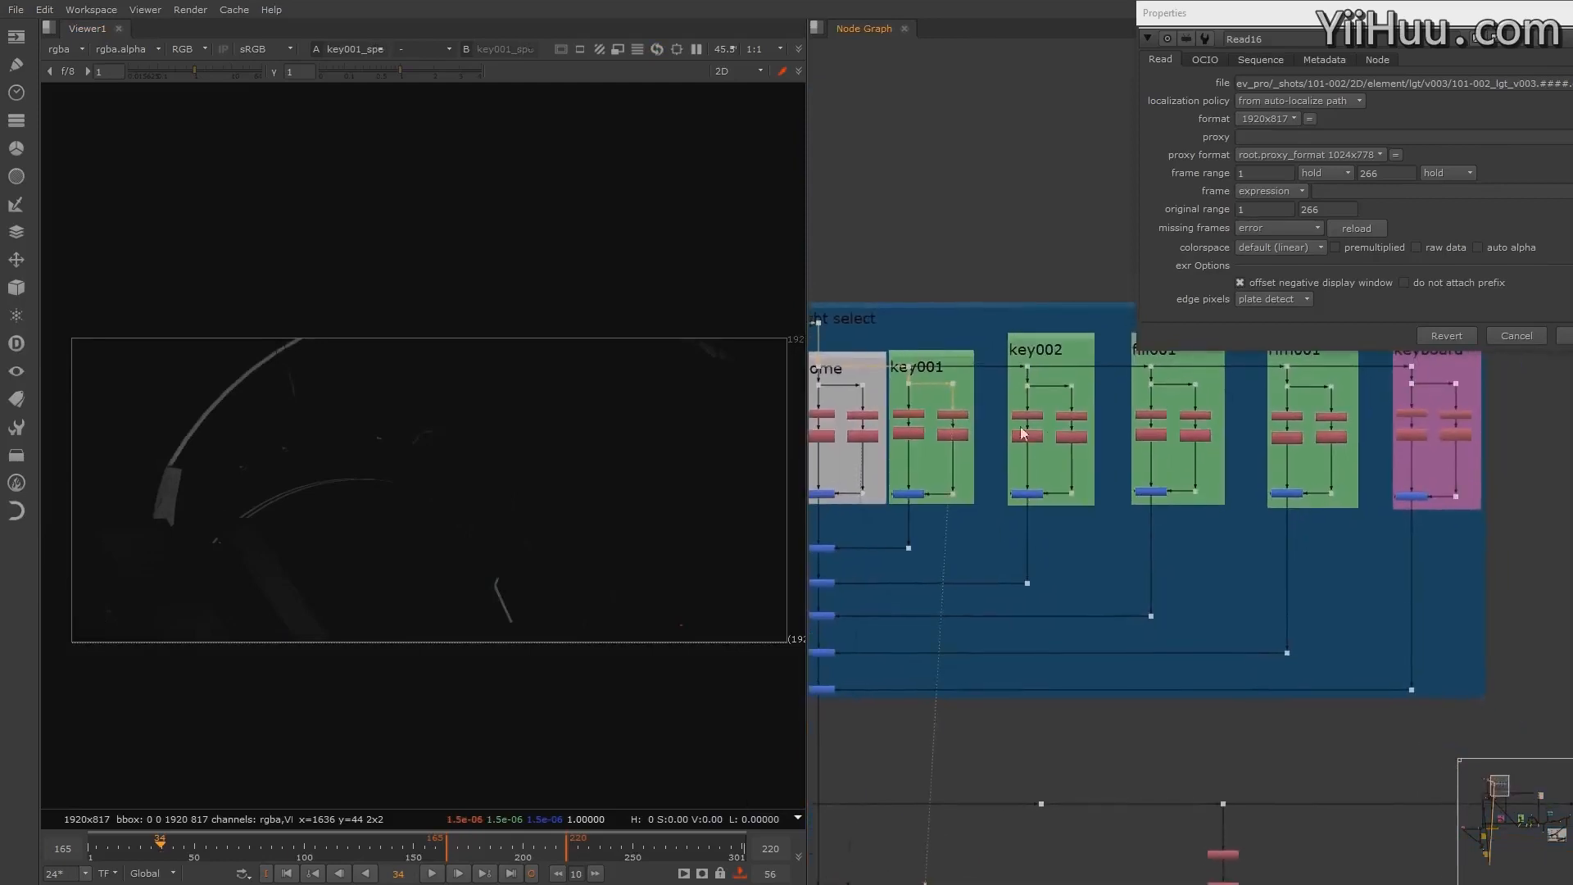
middle_click_drag(1017, 413, 1014, 412)
middle_click_drag(908, 692, 1029, 658)
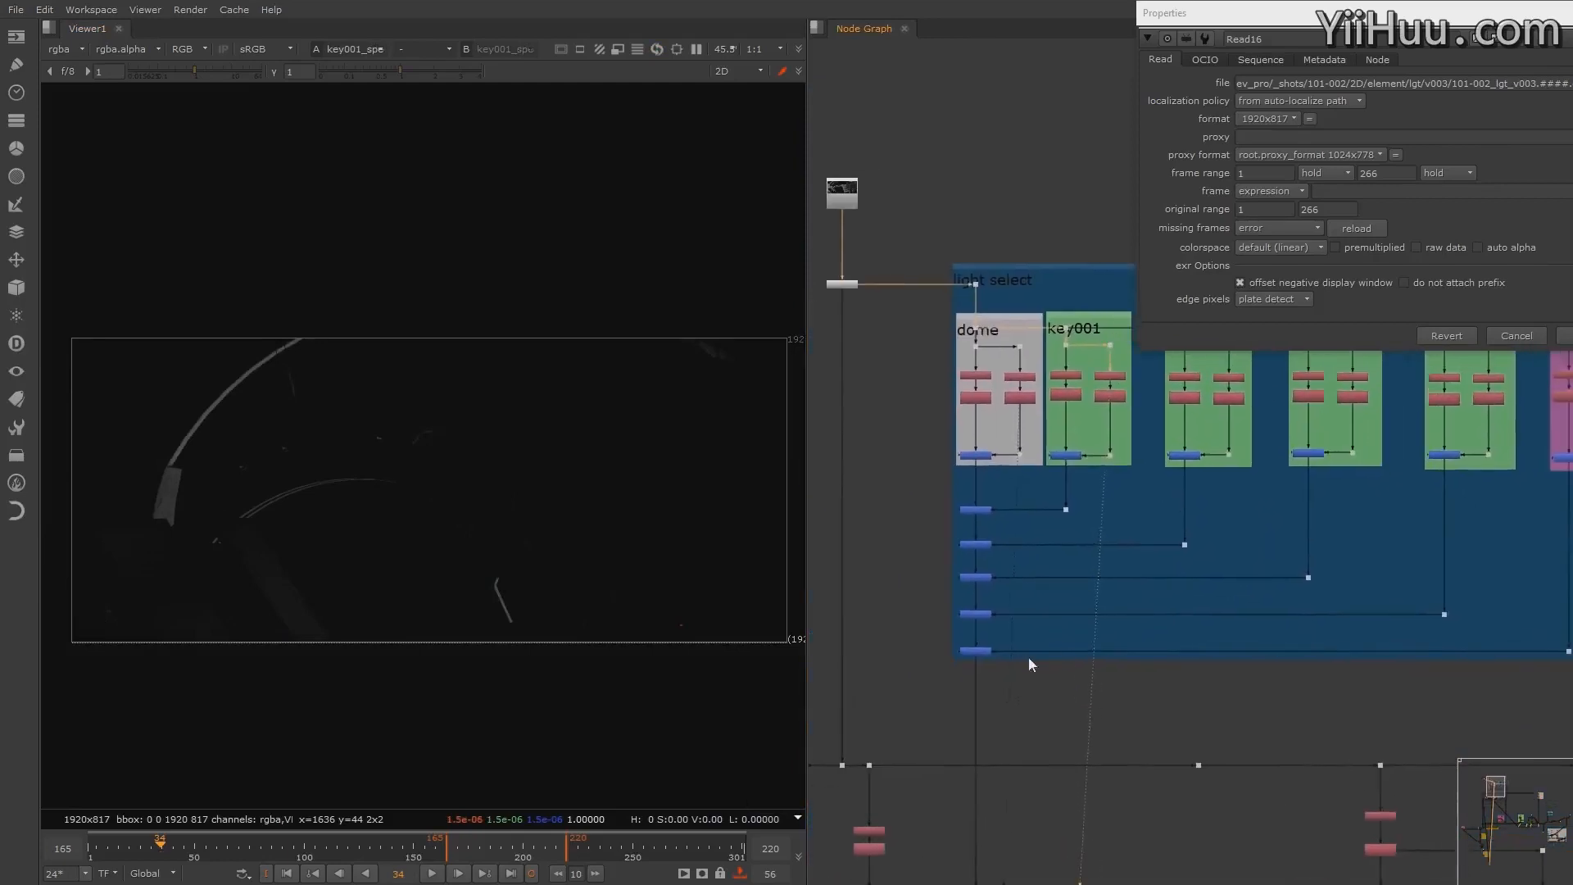
left_click(977, 651)
key("1")
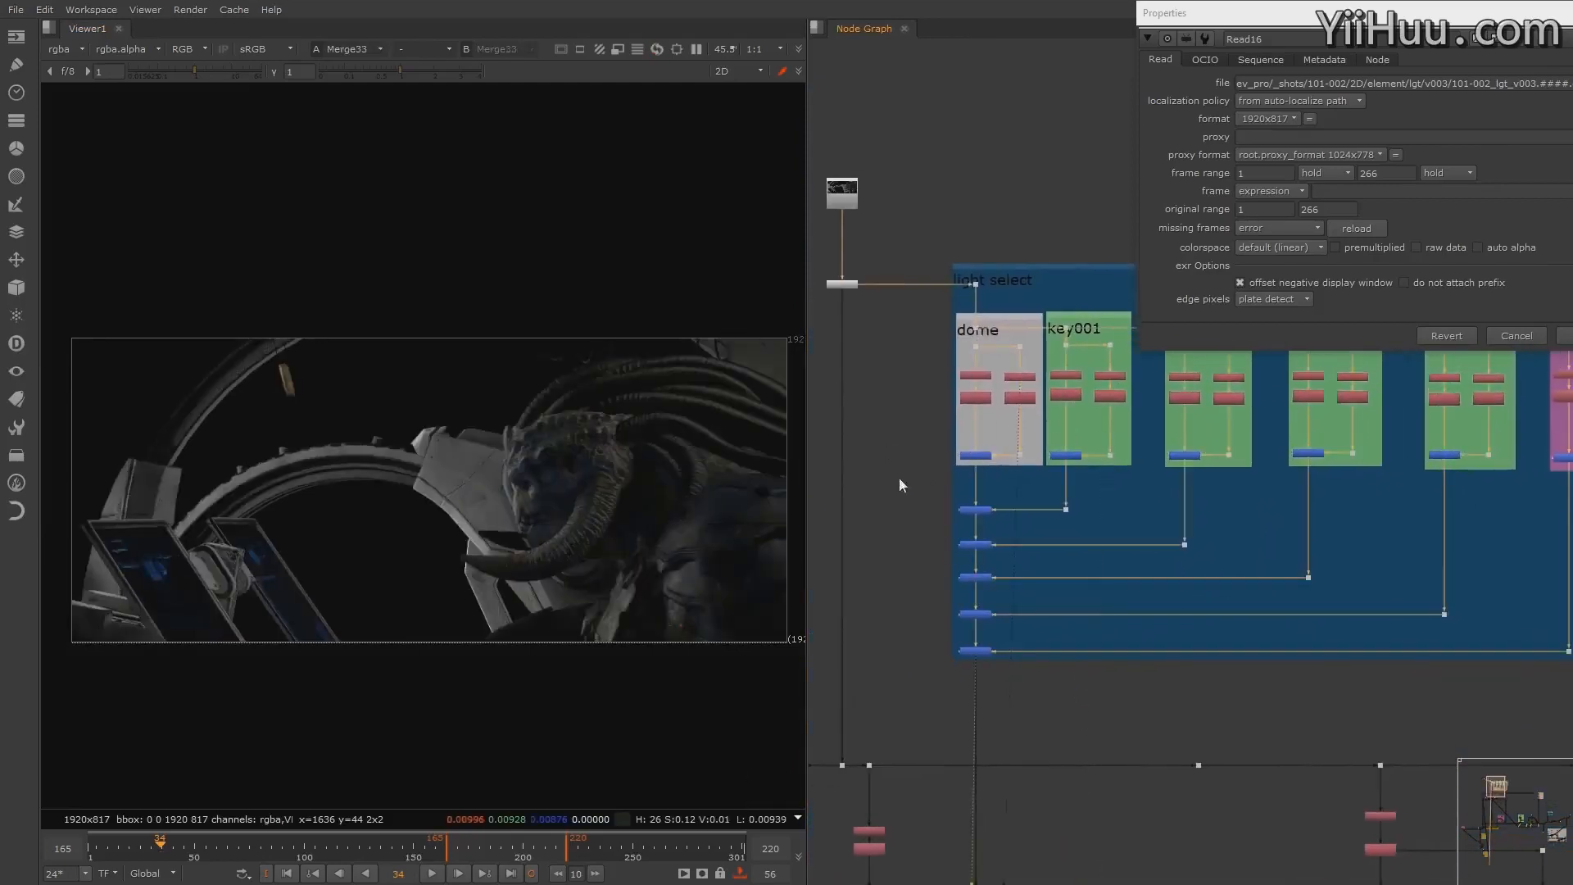
Step: Disable and re-enable Merge29 repeatedly to compare the combined image with and without the key001 light
middle_click_drag(898, 477, 1091, 620)
middle_click_drag(1192, 554, 1093, 263)
scroll(1172, 529, "up", 5)
left_click(1035, 592)
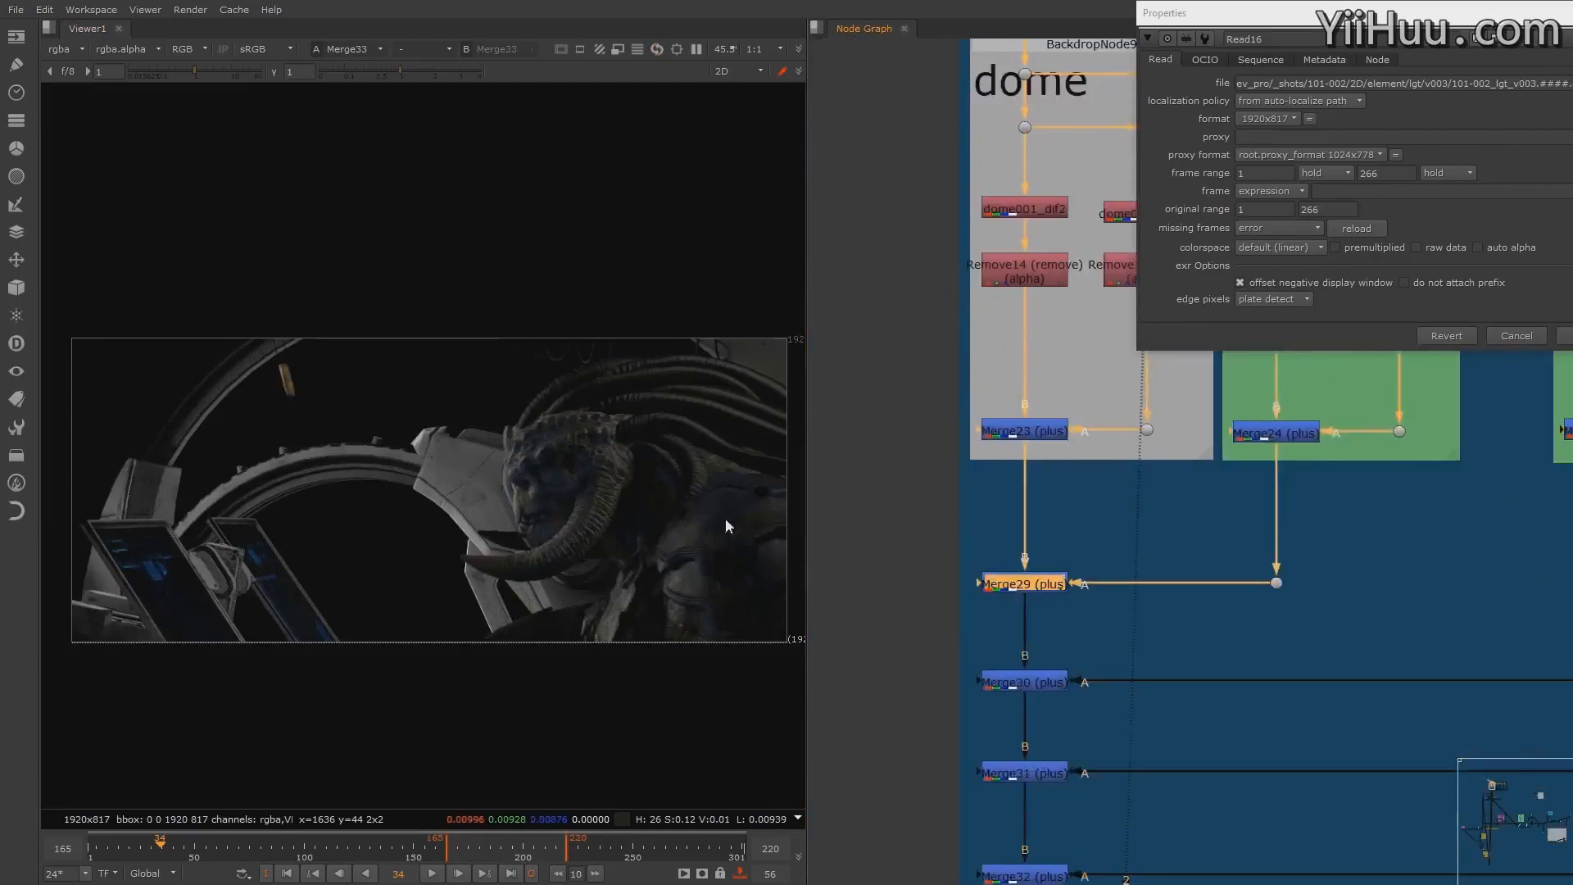
key("d")
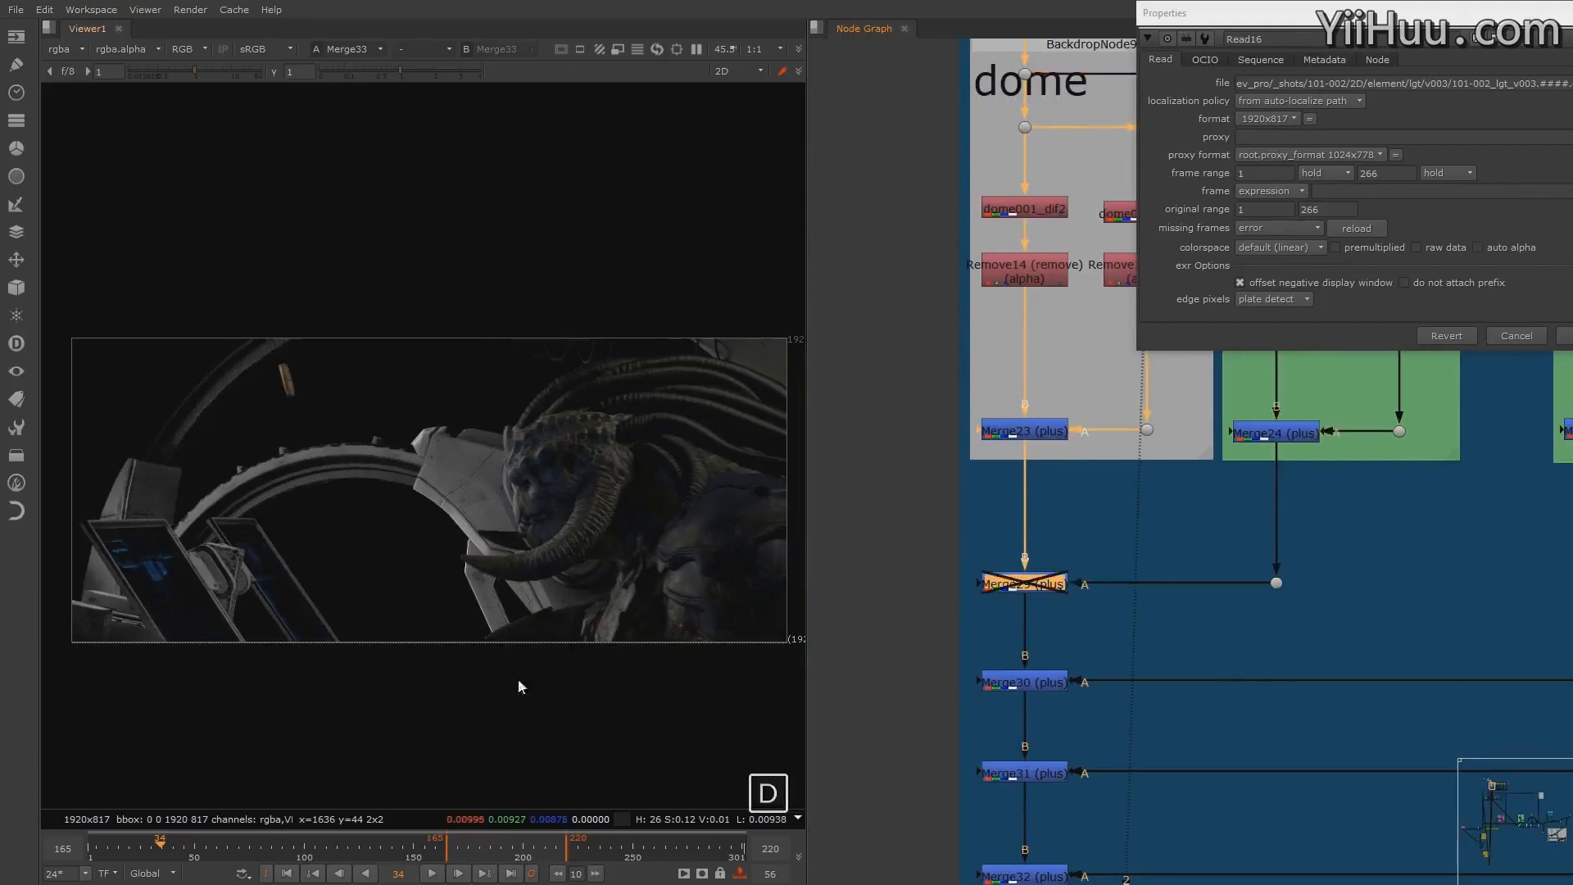
key("d")
key("d")
scroll(1049, 602, "up", 2)
scroll(1049, 603, "down", 3)
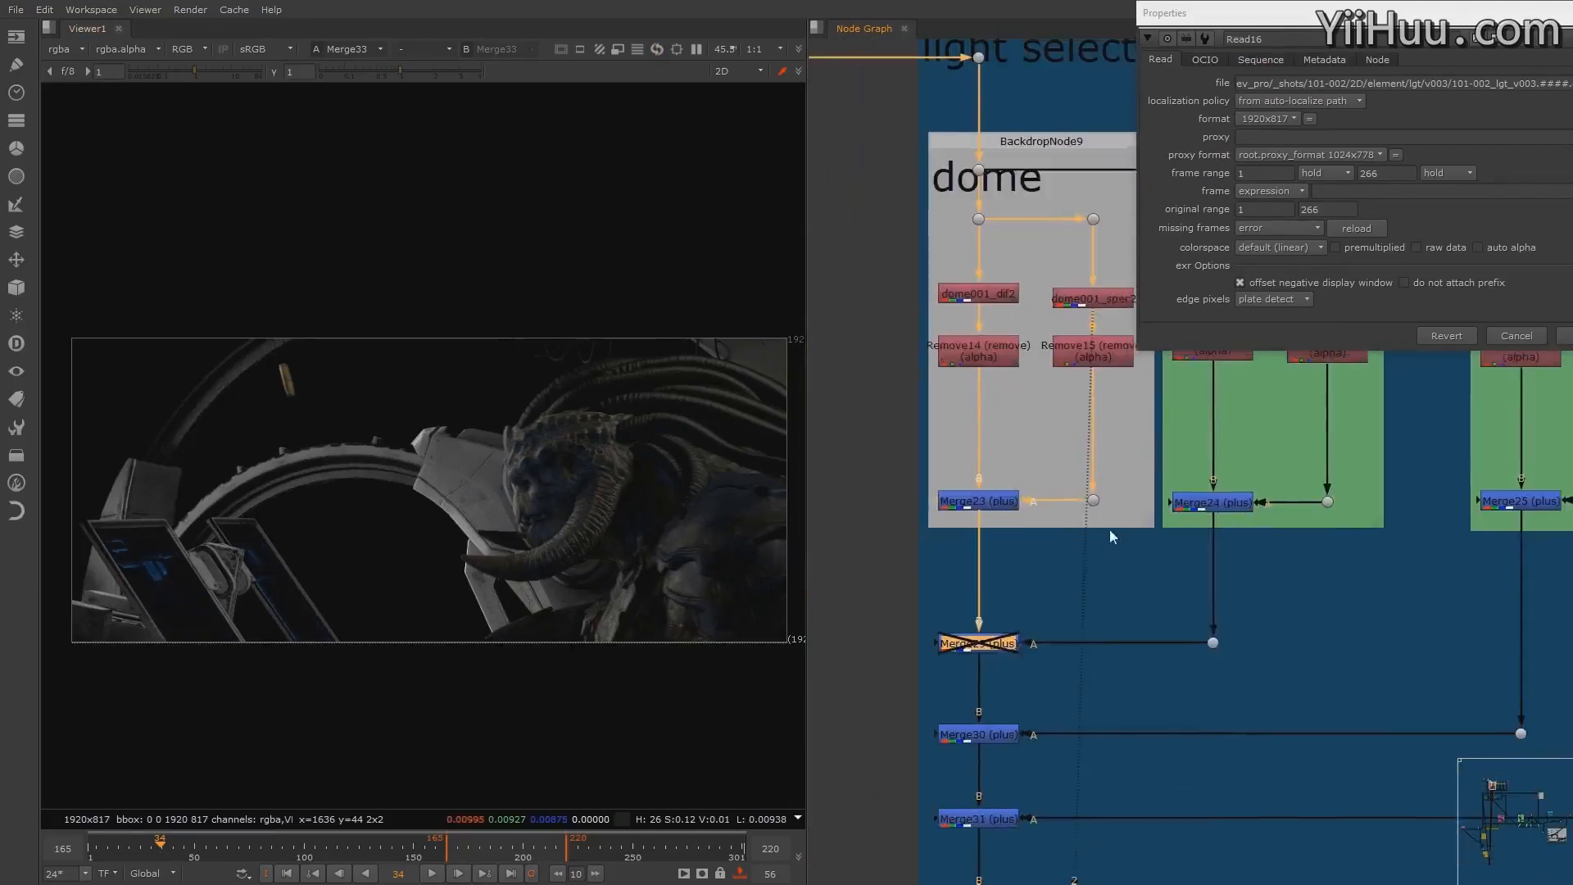
key("d")
scroll(980, 653, "up", 2)
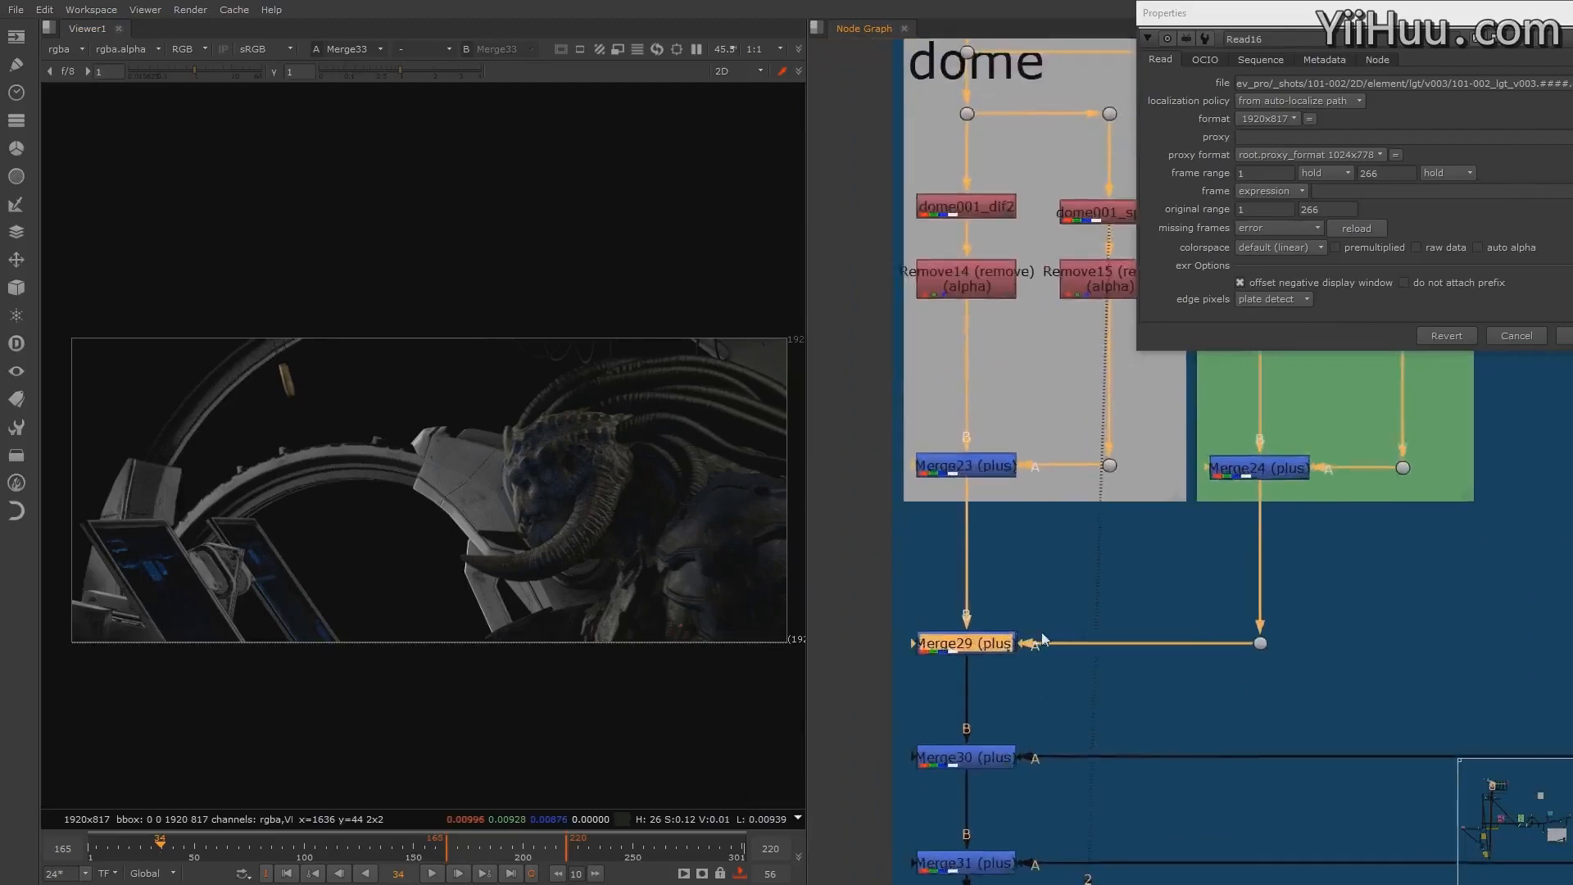
key("d")
key("d")
middle_click_drag(986, 664, 1001, 575)
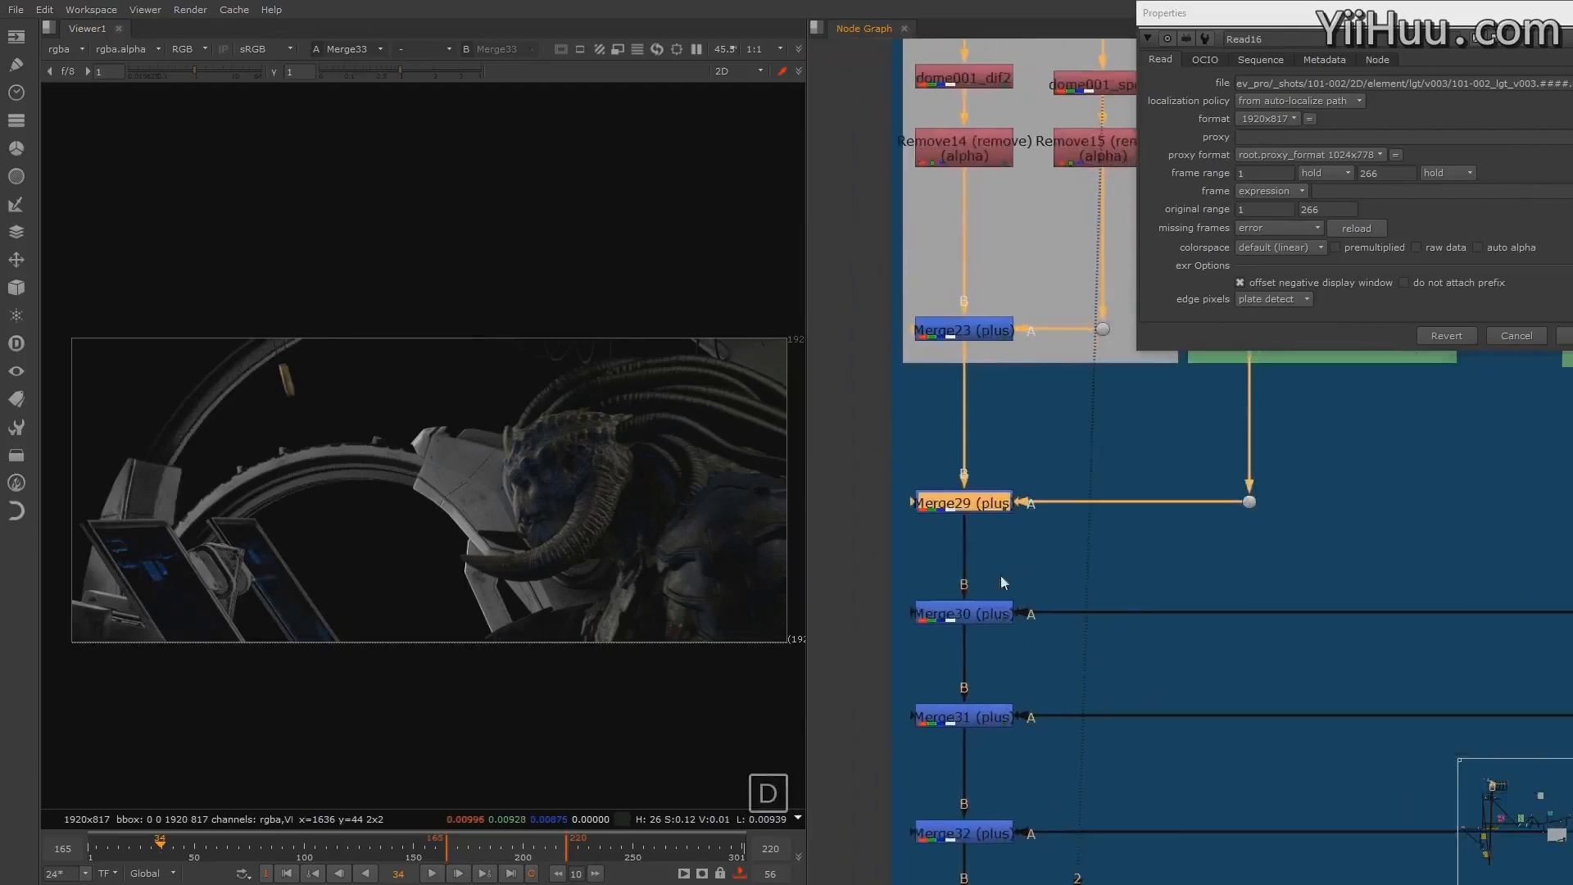
Step: Disable and re-enable Merge30 repeatedly to compare the combined image with and without the key002 light
left_click(990, 619)
key("d")
key("d")
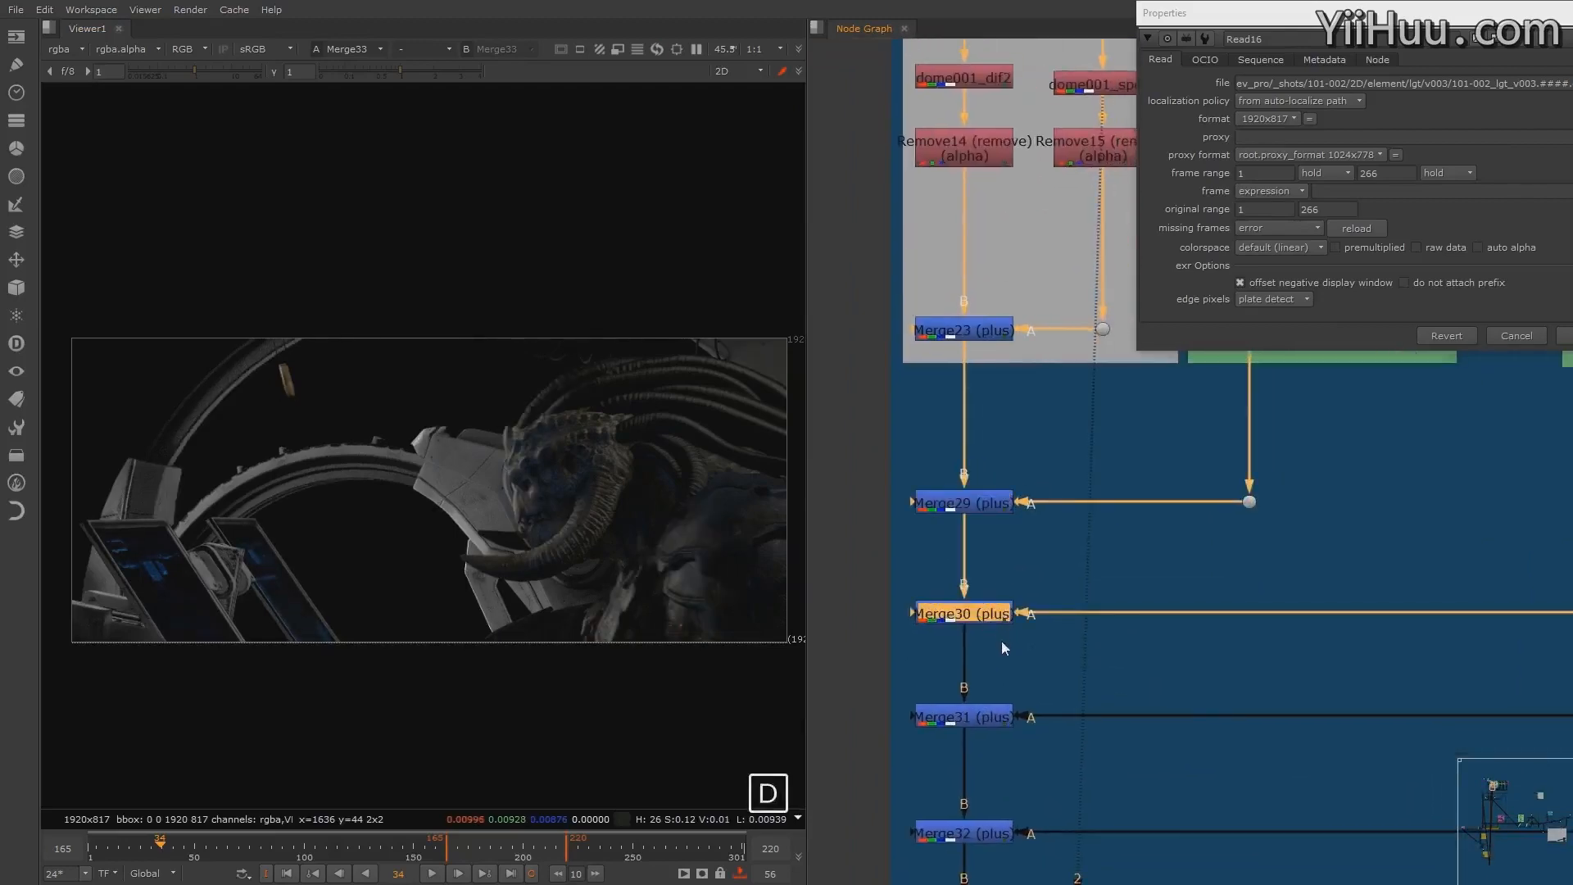
key("d")
key("d")
Step: Try adjusting the mix value of Merge30 and dismiss its properties
double_click(1007, 617)
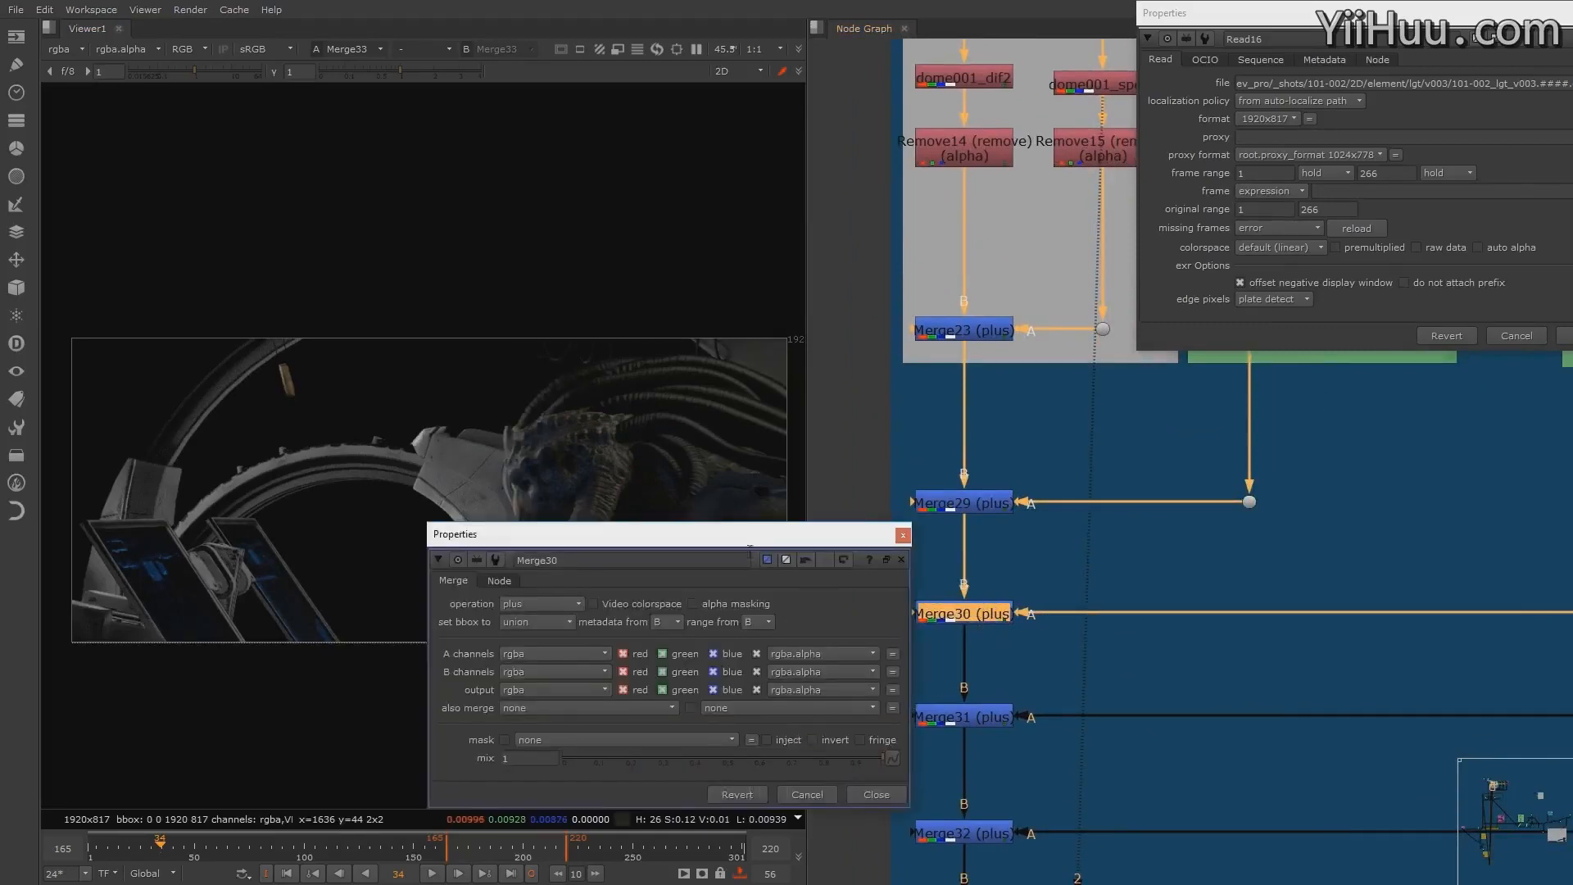
left_click_drag(729, 540, 1335, 342)
left_click_drag(1394, 563, 1521, 549)
left_click(1430, 598)
Step: Try adjusting the mix value of Merge25 in the key002 group and close its properties
middle_click_drag(1414, 534, 1126, 687)
scroll(1360, 509, "down", 4)
scroll(1268, 605, "up", 4)
double_click(1208, 612)
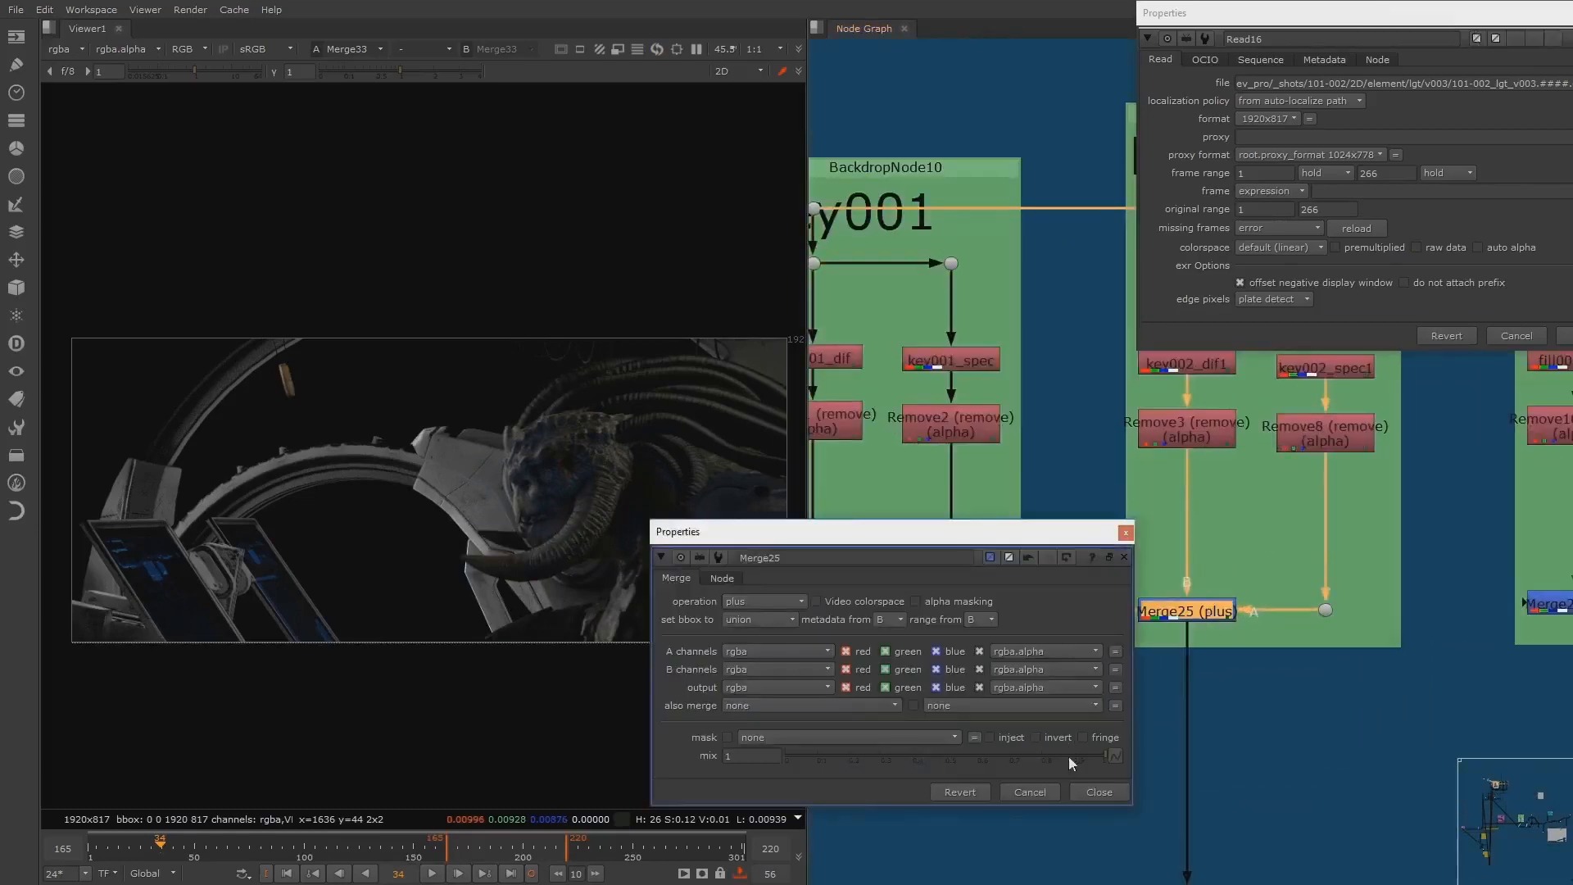
left_click_drag(1068, 756, 1156, 767)
left_click(1100, 792)
Step: Examine the light select setup's position in the comp and how its merged output joins the nodes below
scroll(1236, 610, "down", 6)
middle_click_drag(1192, 680, 1177, 582)
middle_click_drag(1103, 523, 1155, 481)
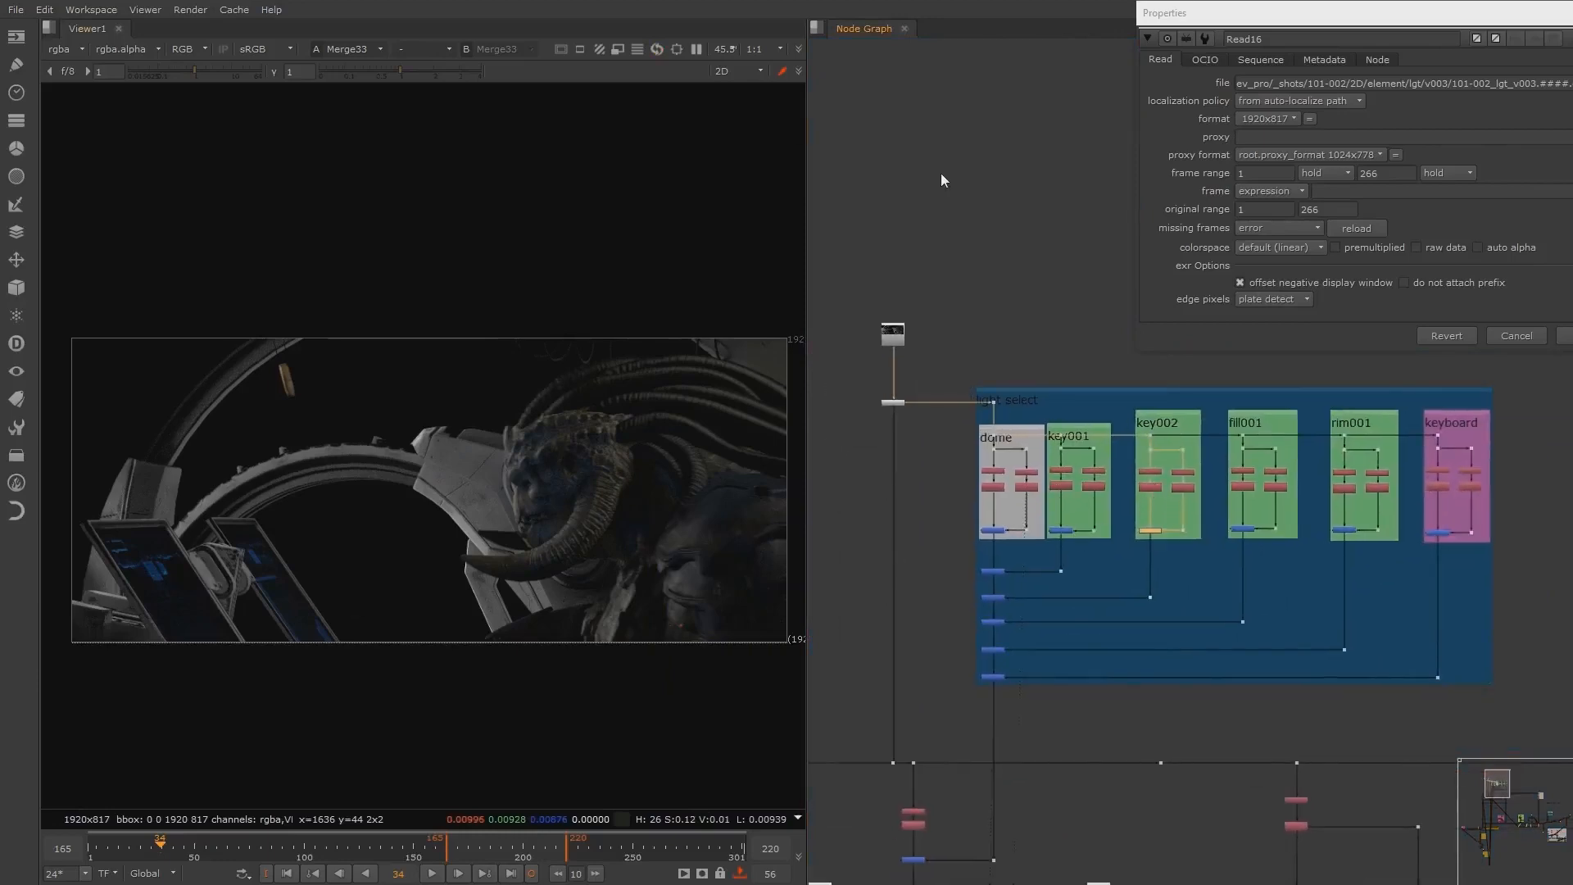
middle_click_drag(996, 654, 1144, 469)
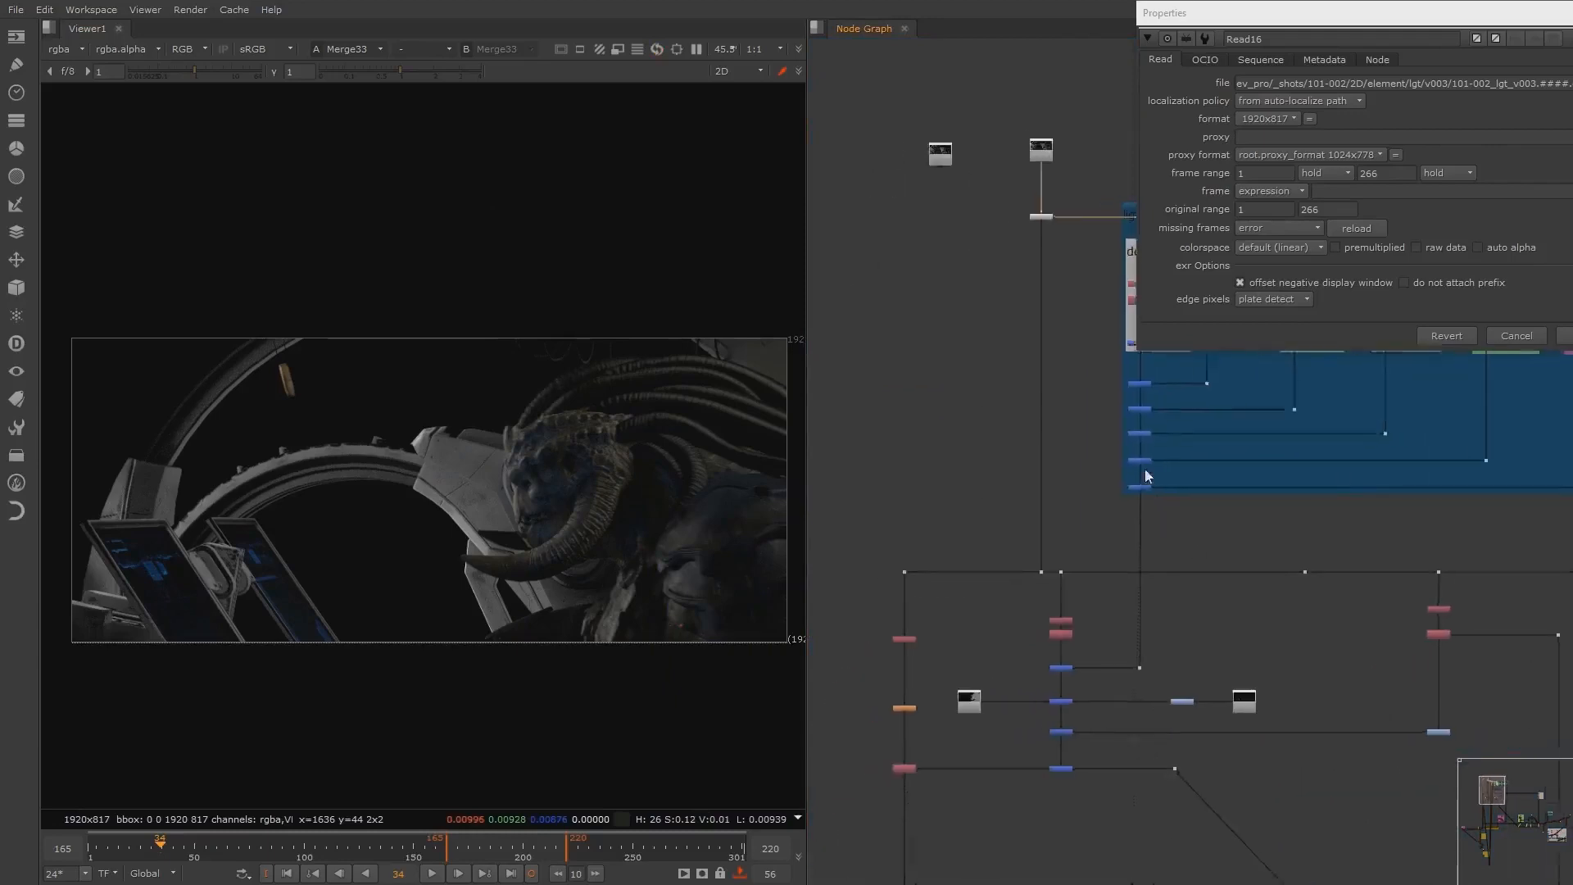
scroll(1144, 469, "down", 7)
middle_click_drag(1274, 699, 1208, 593)
middle_click_drag(1089, 335, 1035, 513)
scroll(1036, 513, "up", 10)
middle_click_drag(1128, 413, 1356, 513)
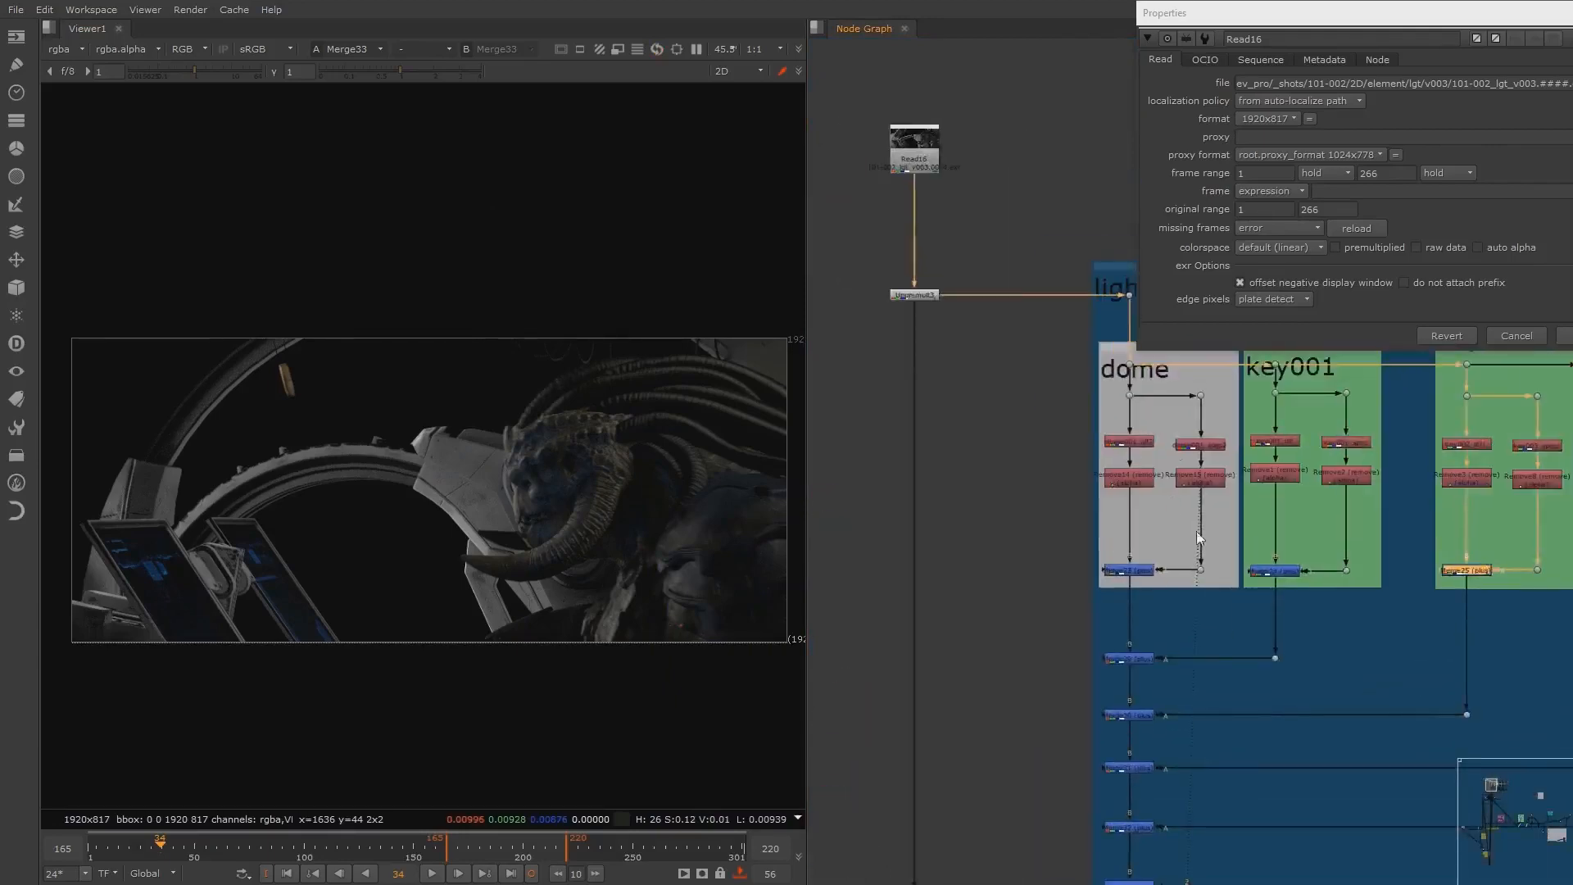
middle_click_drag(999, 333, 1044, 456)
Step: Open the properties of the dome001_dif2 shuffle node in the dome group
scroll(967, 418, "up", 5)
middle_click_drag(1342, 575, 1117, 443)
double_click(1132, 544)
Step: Create a Shuffle node in the empty area beside the dome group and connect its input to the Unpremult node
middle_click_drag(963, 516, 1042, 498)
left_click(1011, 527)
key("Tab")
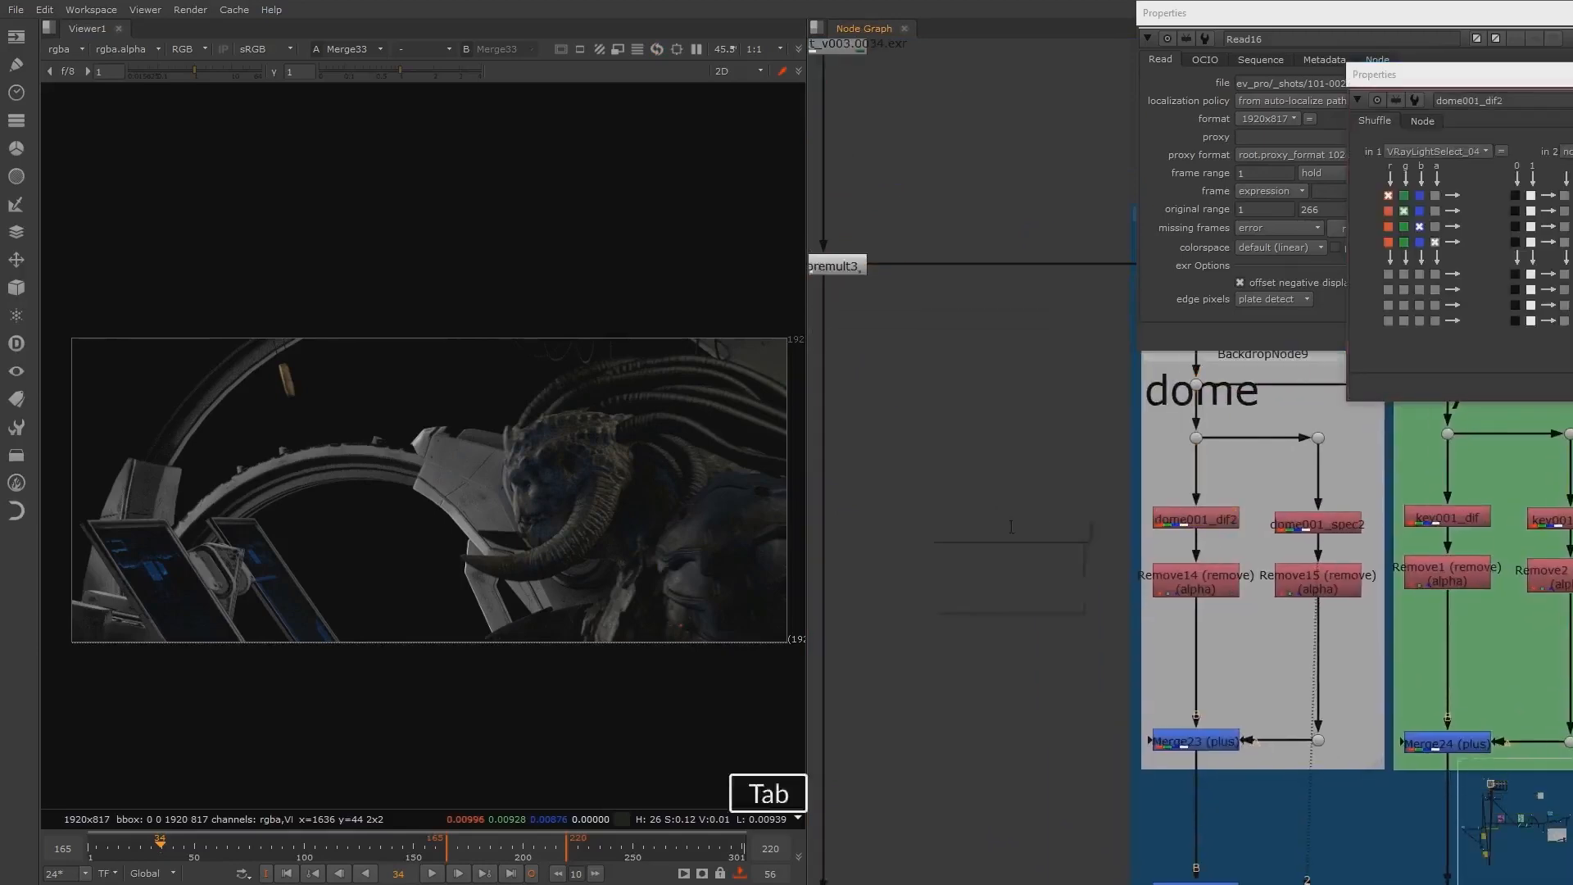
type("shu")
key("Return")
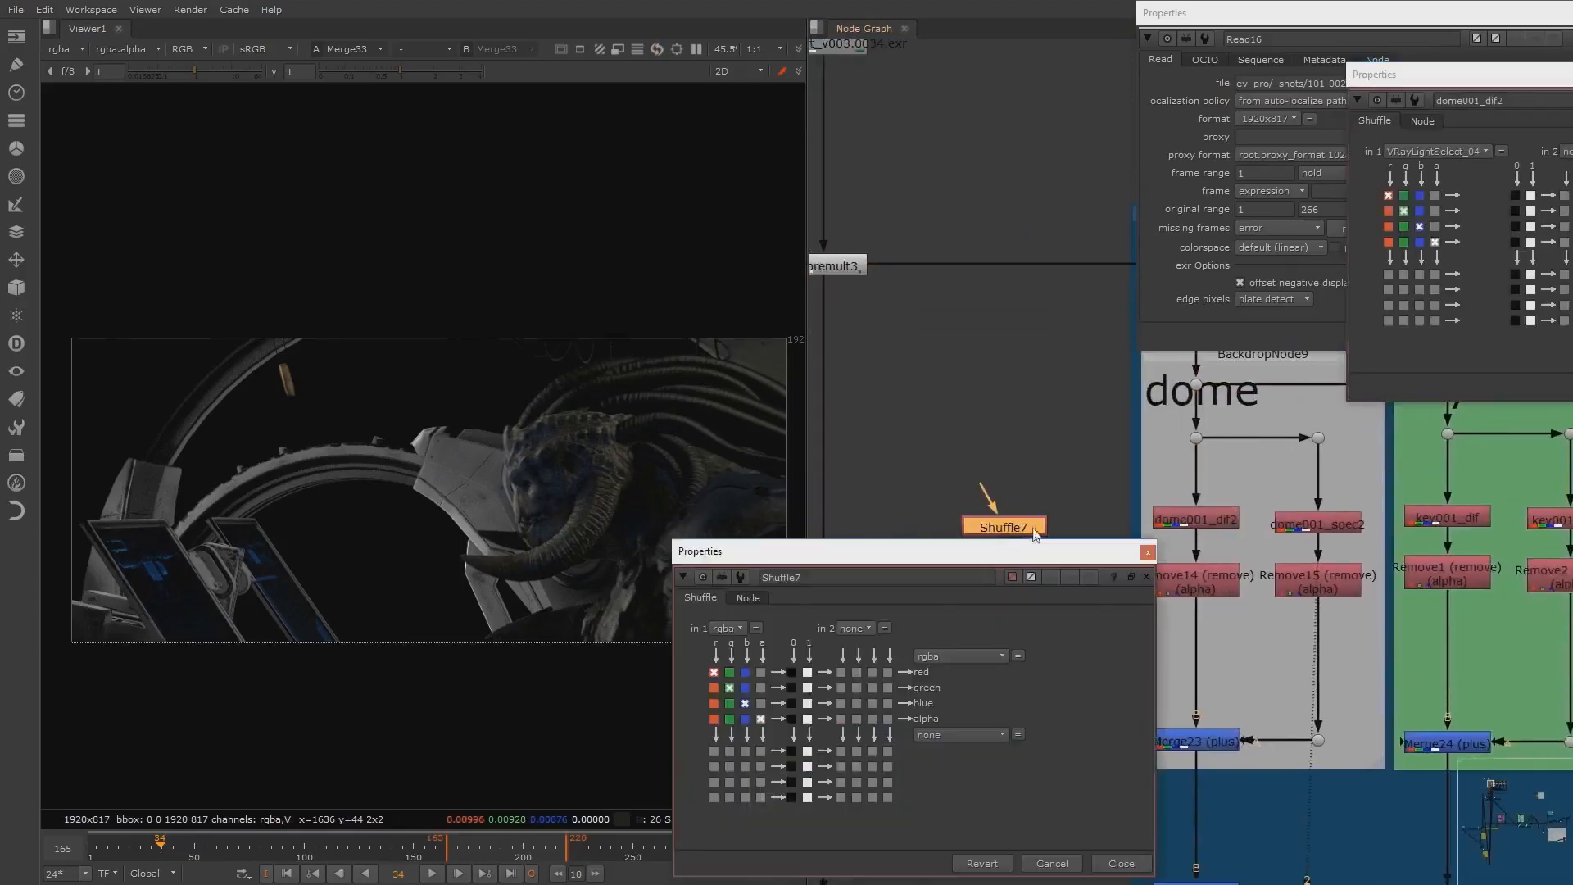
left_click_drag(1019, 532, 830, 267)
left_click(1148, 554)
Step: Show the input layers available in the new Shuffle node without changing the selection, and delete the node
double_click(1021, 530)
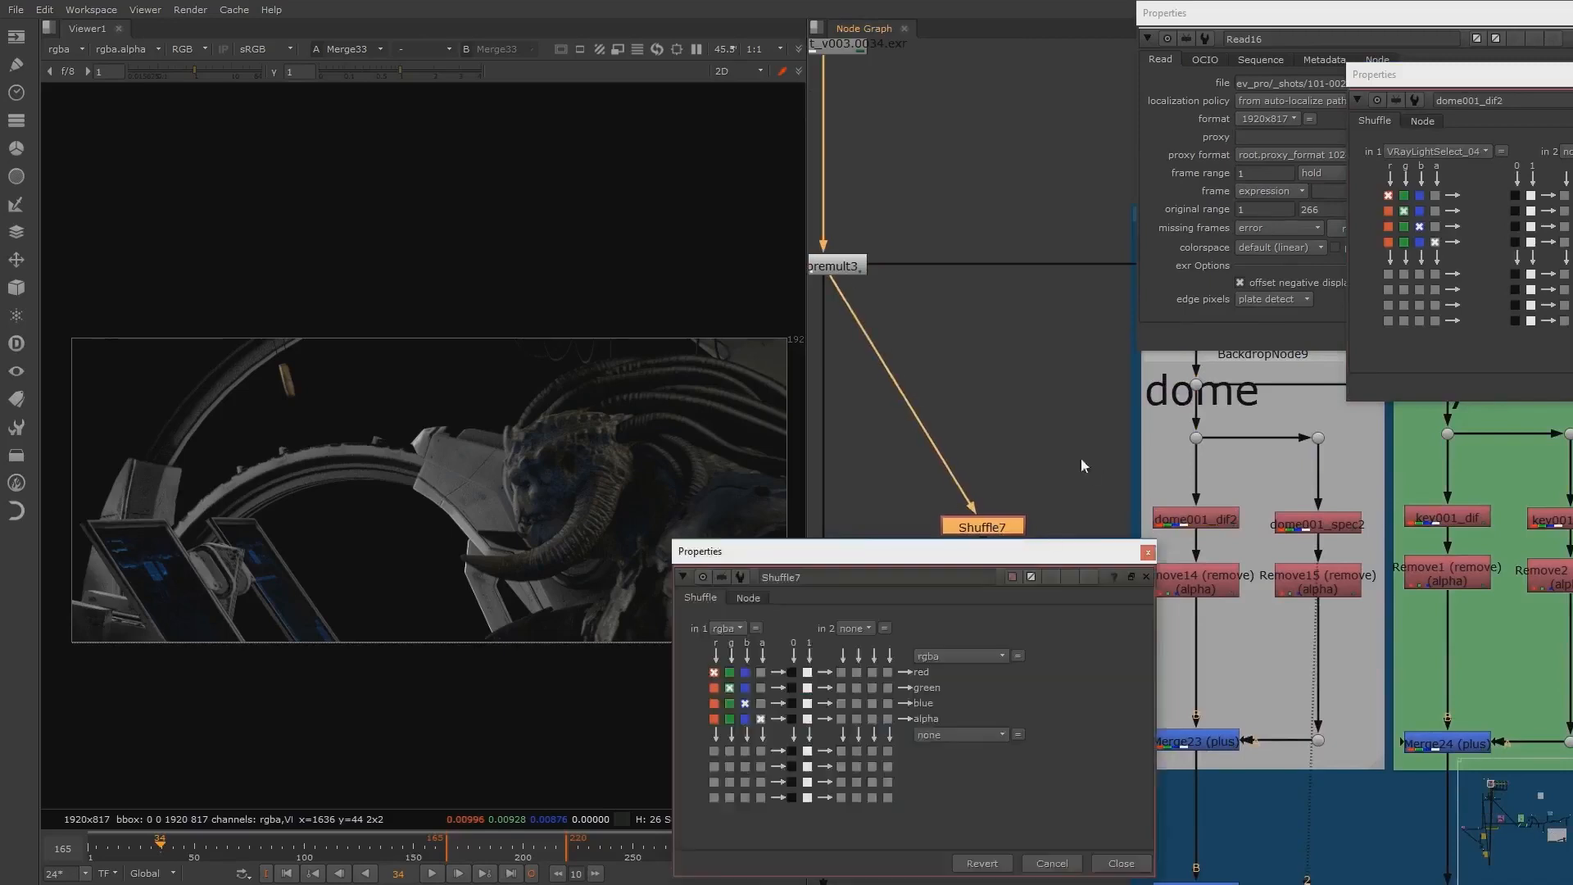
left_click_drag(720, 552, 1158, 495)
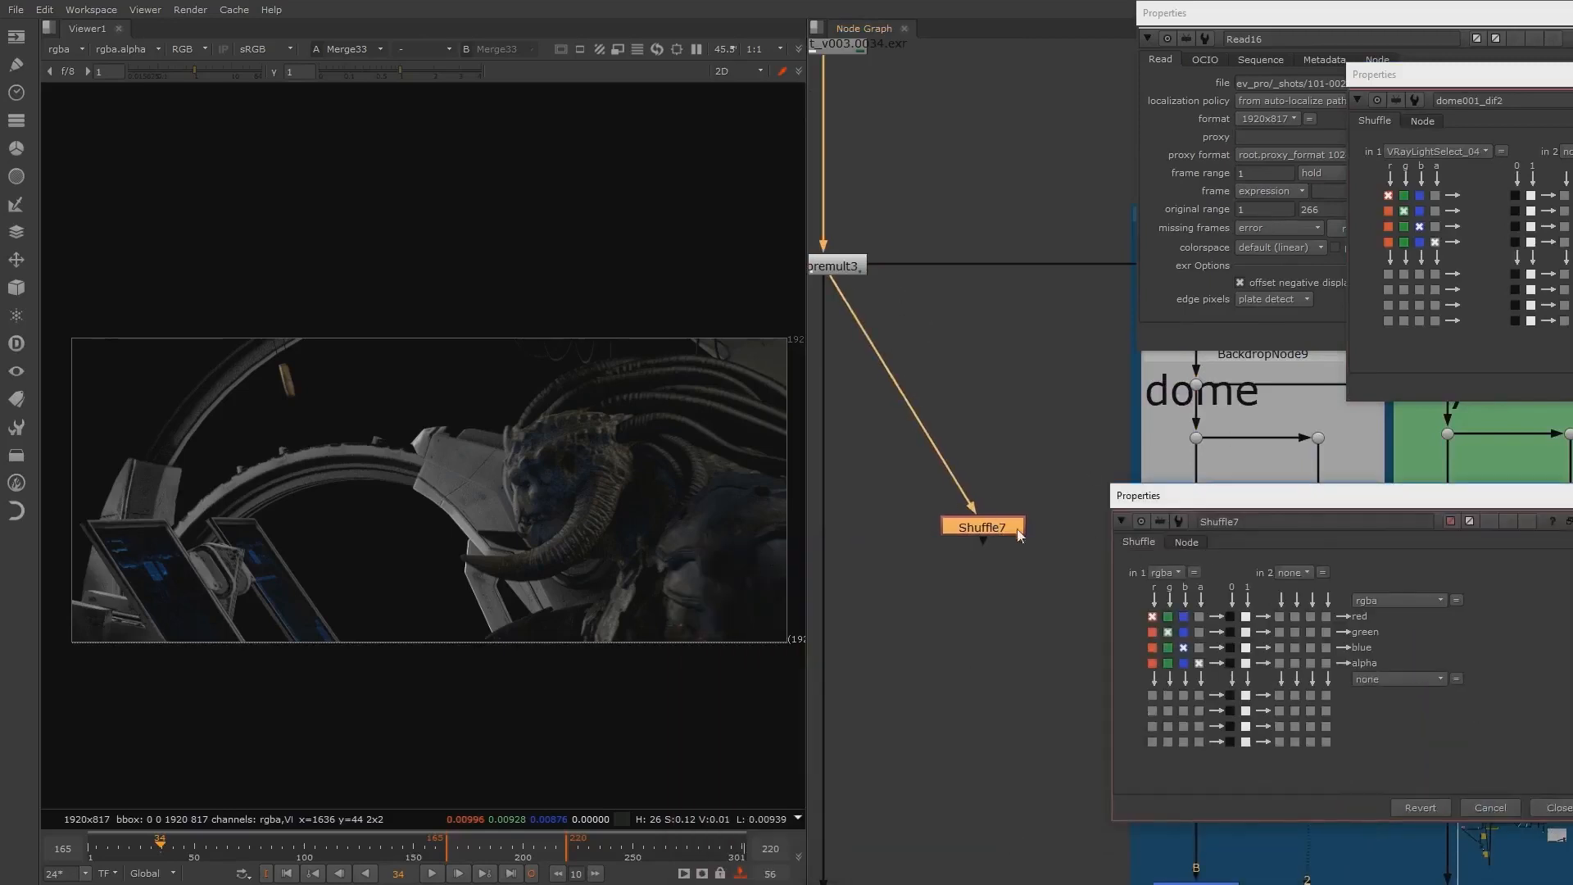
left_click(1164, 572)
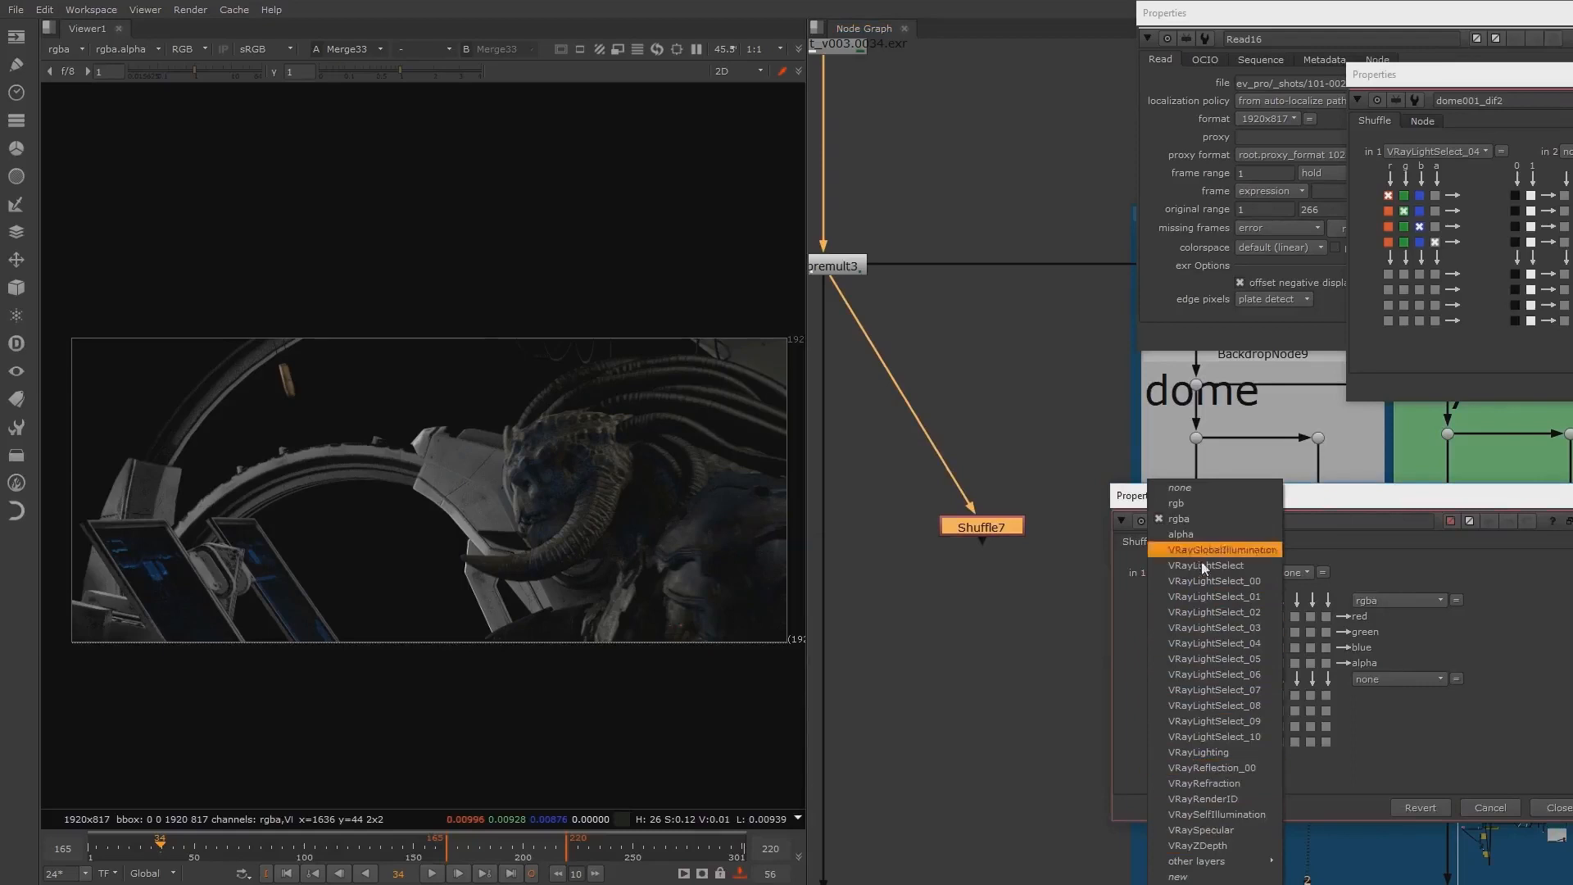
left_click(1051, 705)
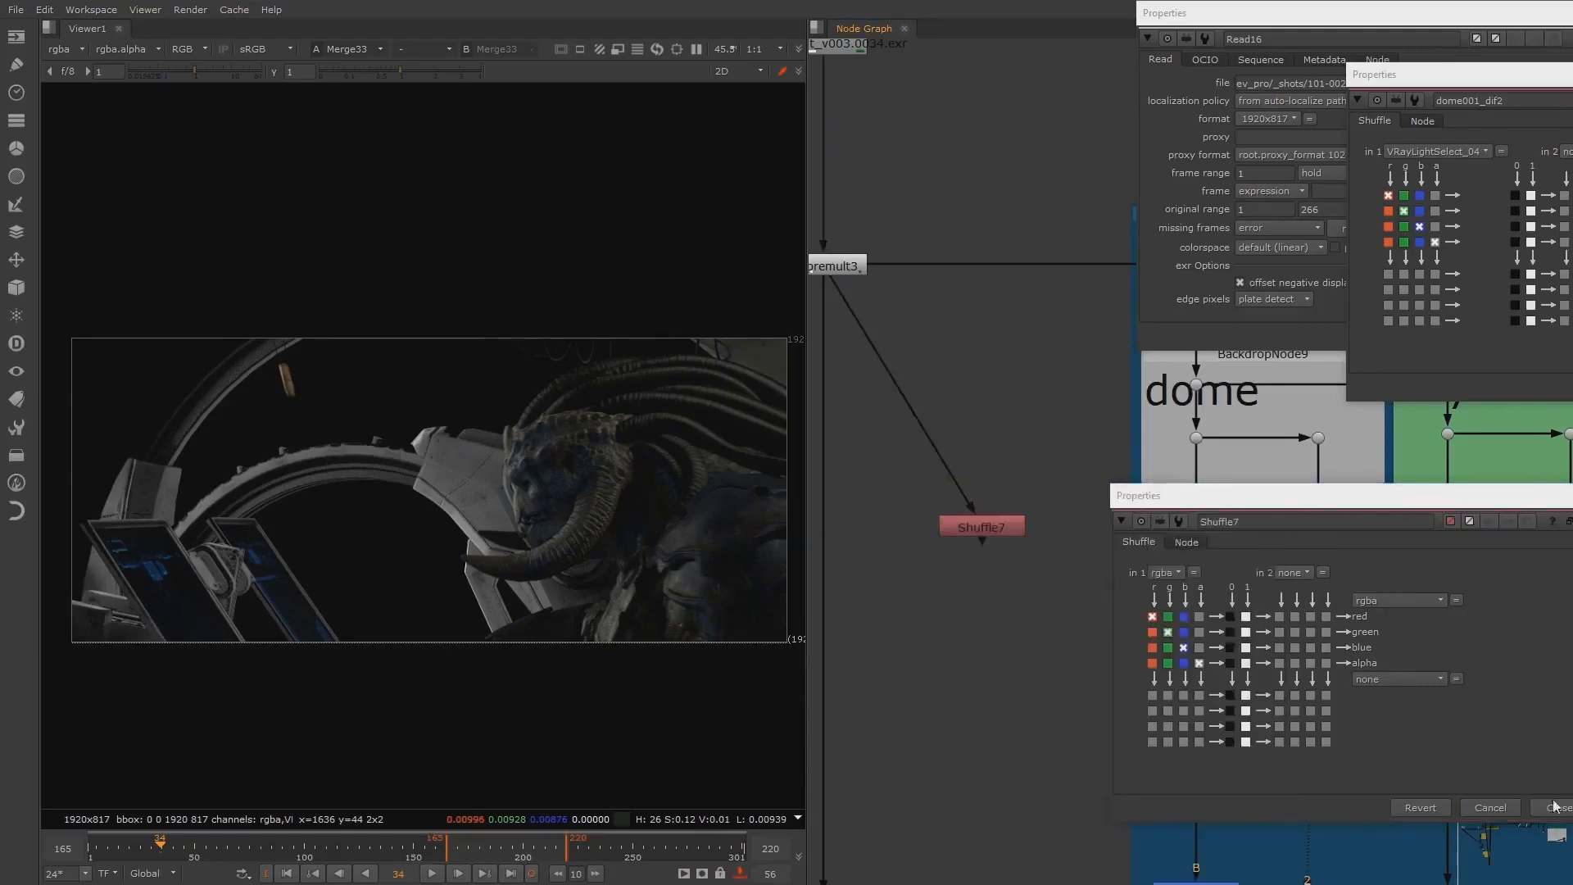
left_click(1555, 807)
left_click(981, 526)
key("Delete")
Step: Check the input layer chosen in the dome001_spec2 shuffle node and close its properties
middle_click_drag(1215, 525, 986, 529)
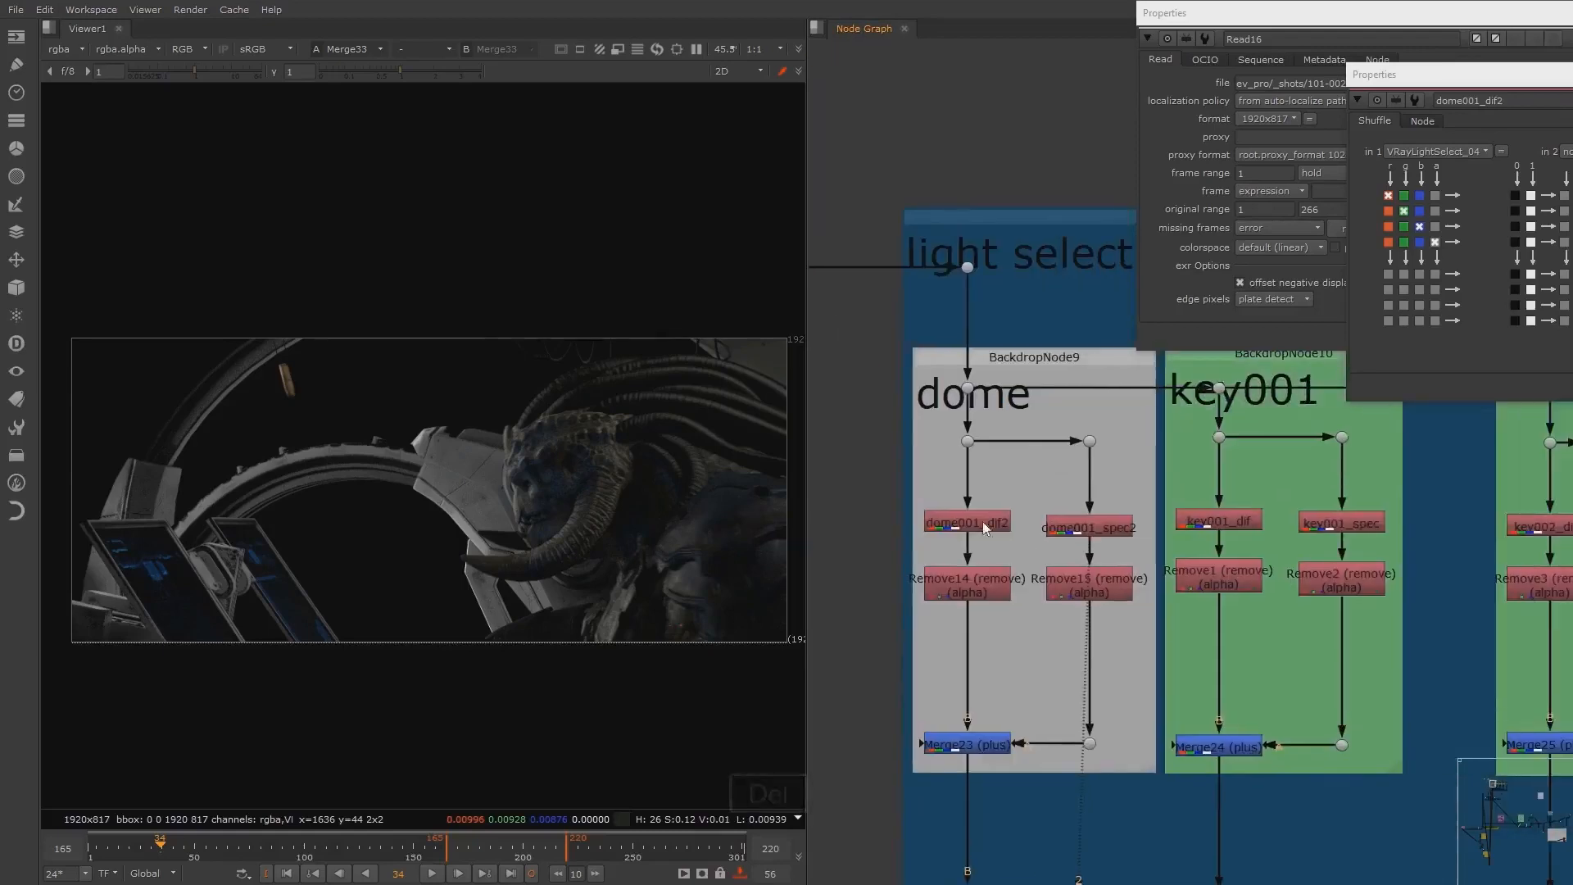
left_click(986, 529)
left_click(1076, 529)
double_click(1076, 528)
left_click(1221, 521)
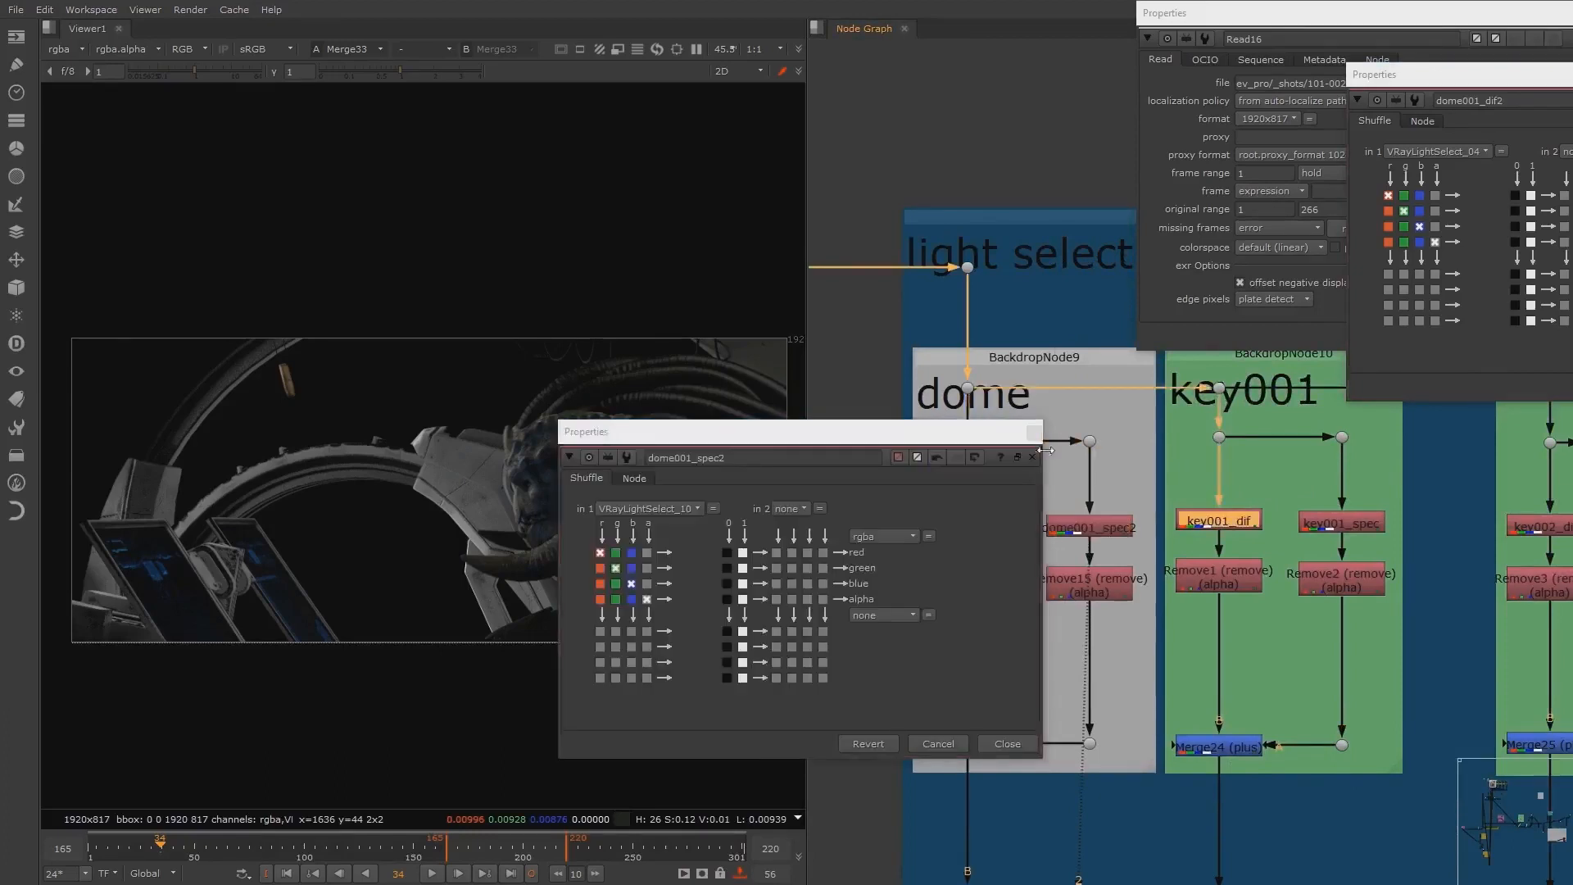
left_click(1032, 457)
Step: Display dome001_dif2 and inspect its alpha channel before returning the viewer to full colour
middle_click_drag(1064, 474, 1138, 488)
left_click(1042, 535)
key("1")
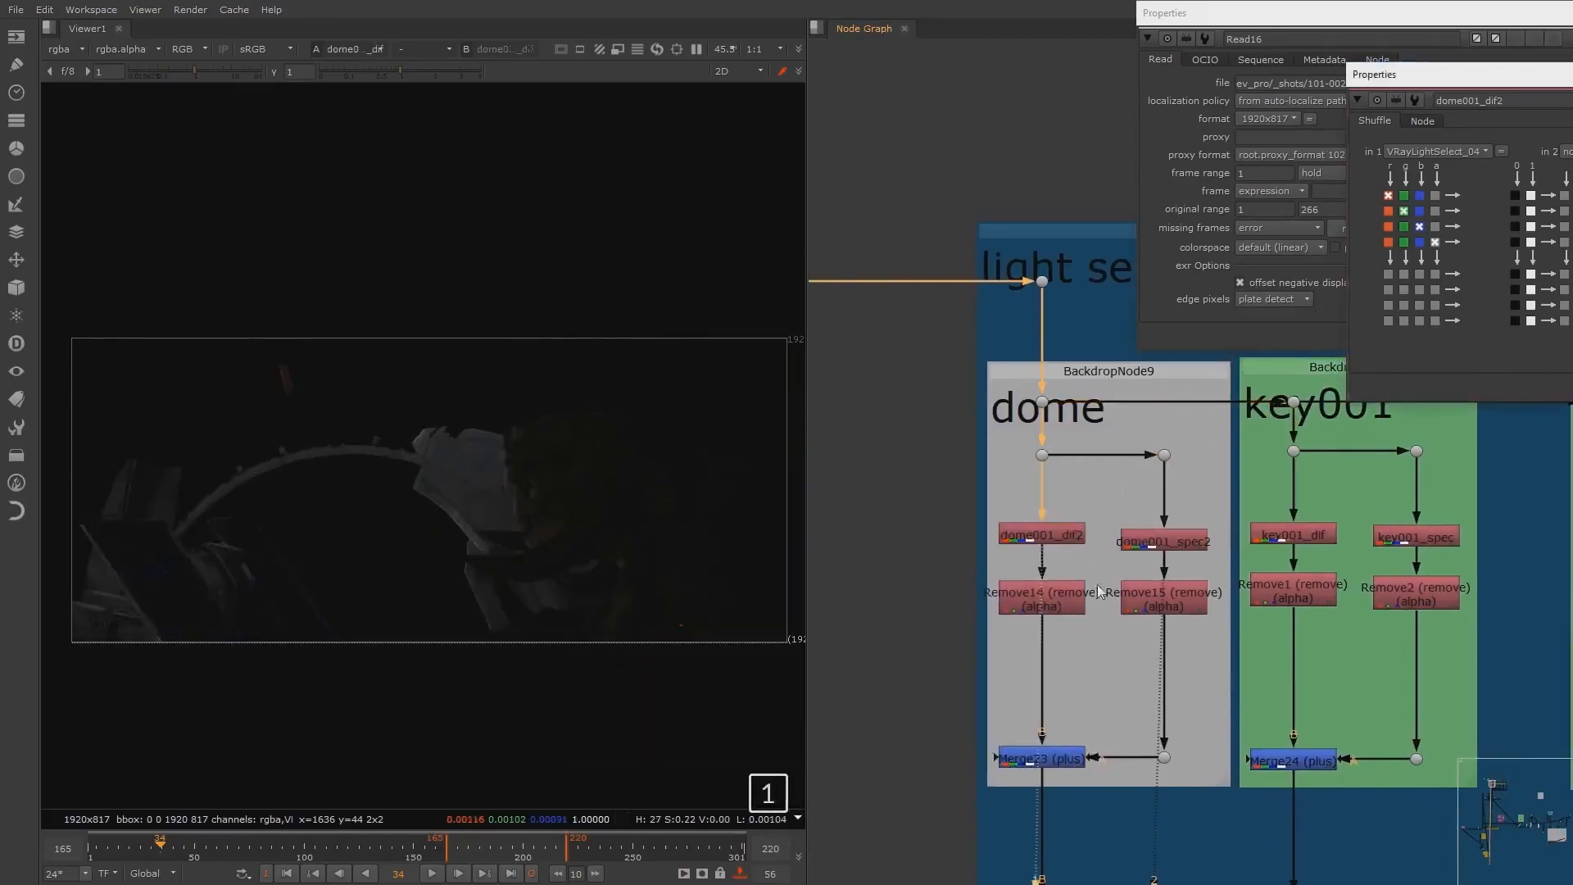
mouse_move(560, 460)
middle_mouse_down()
mouse_move(608, 455)
mouse_move(518, 459)
mouse_move(559, 476)
mouse_move(544, 486)
middle_mouse_up()
key("a")
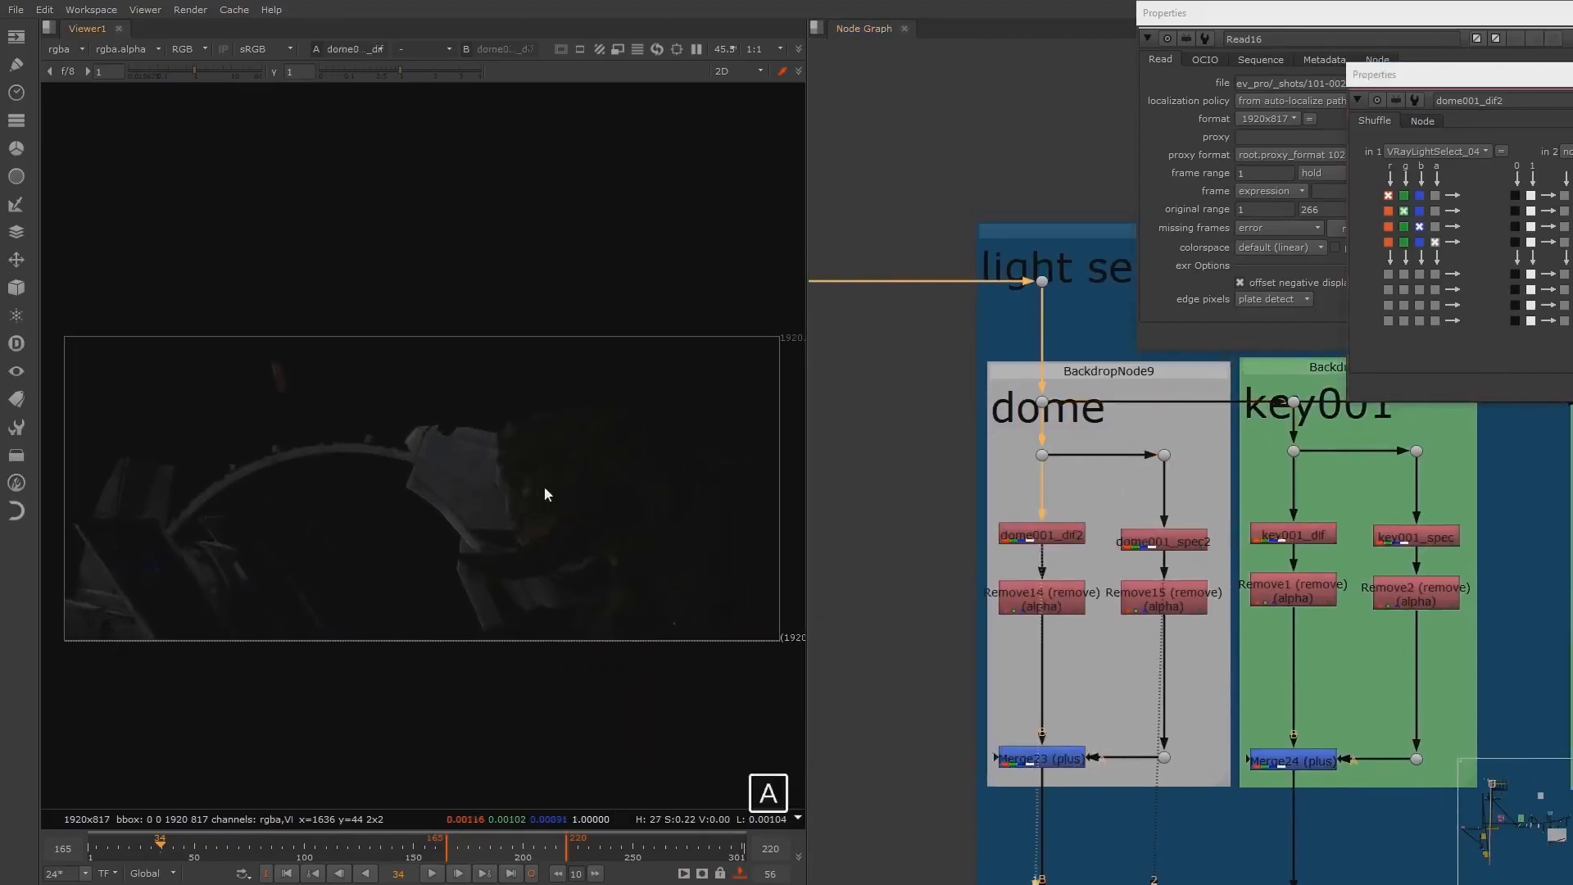
key("a")
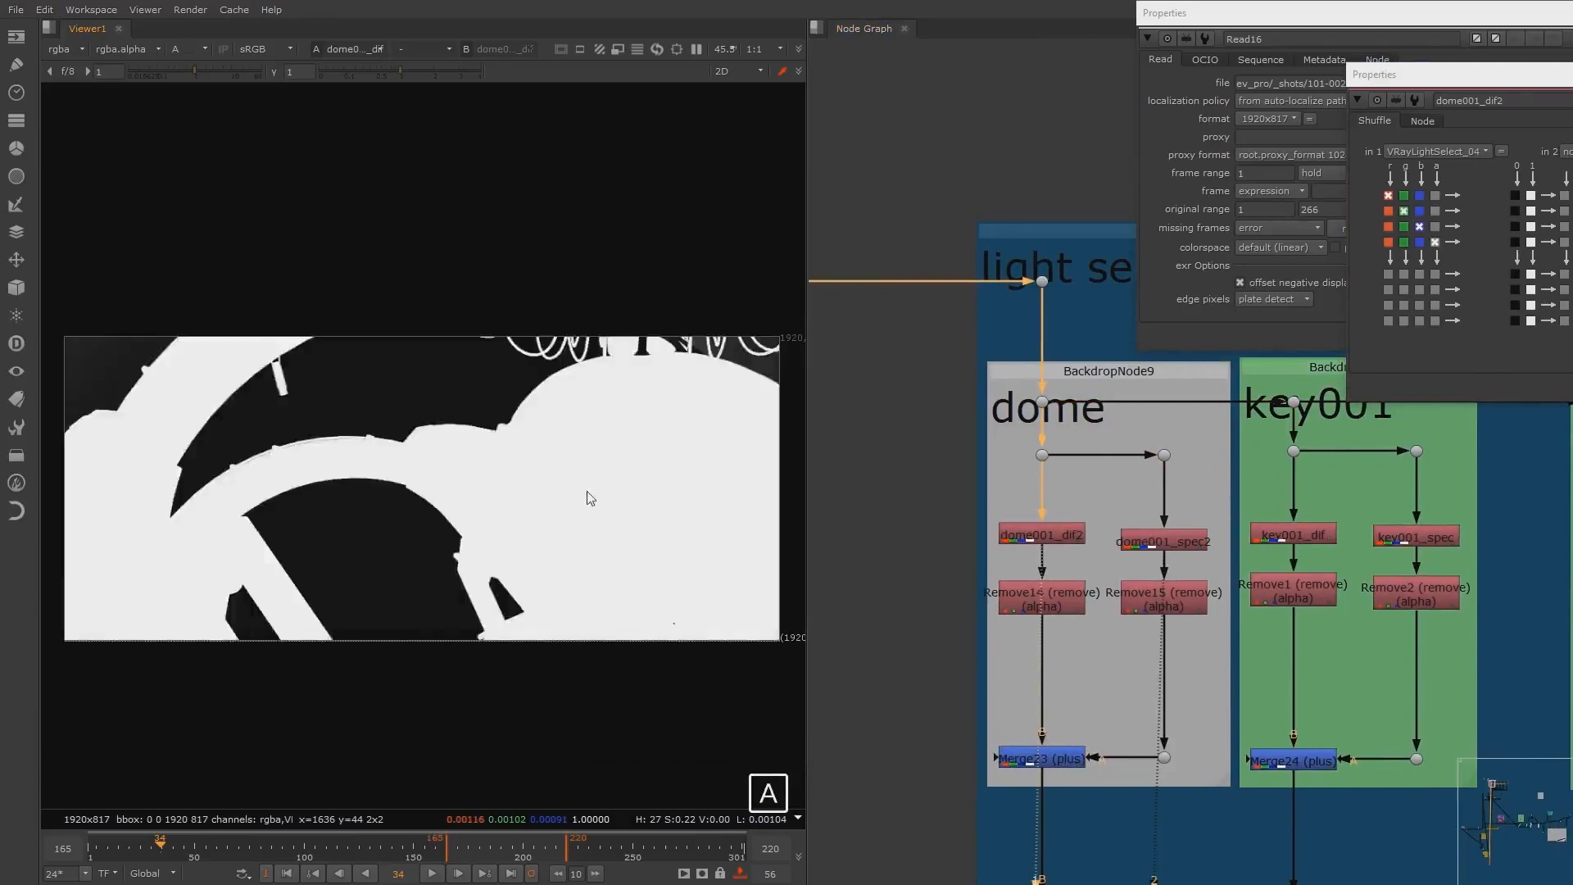
key("a")
middle_click_drag(1051, 609, 1073, 559)
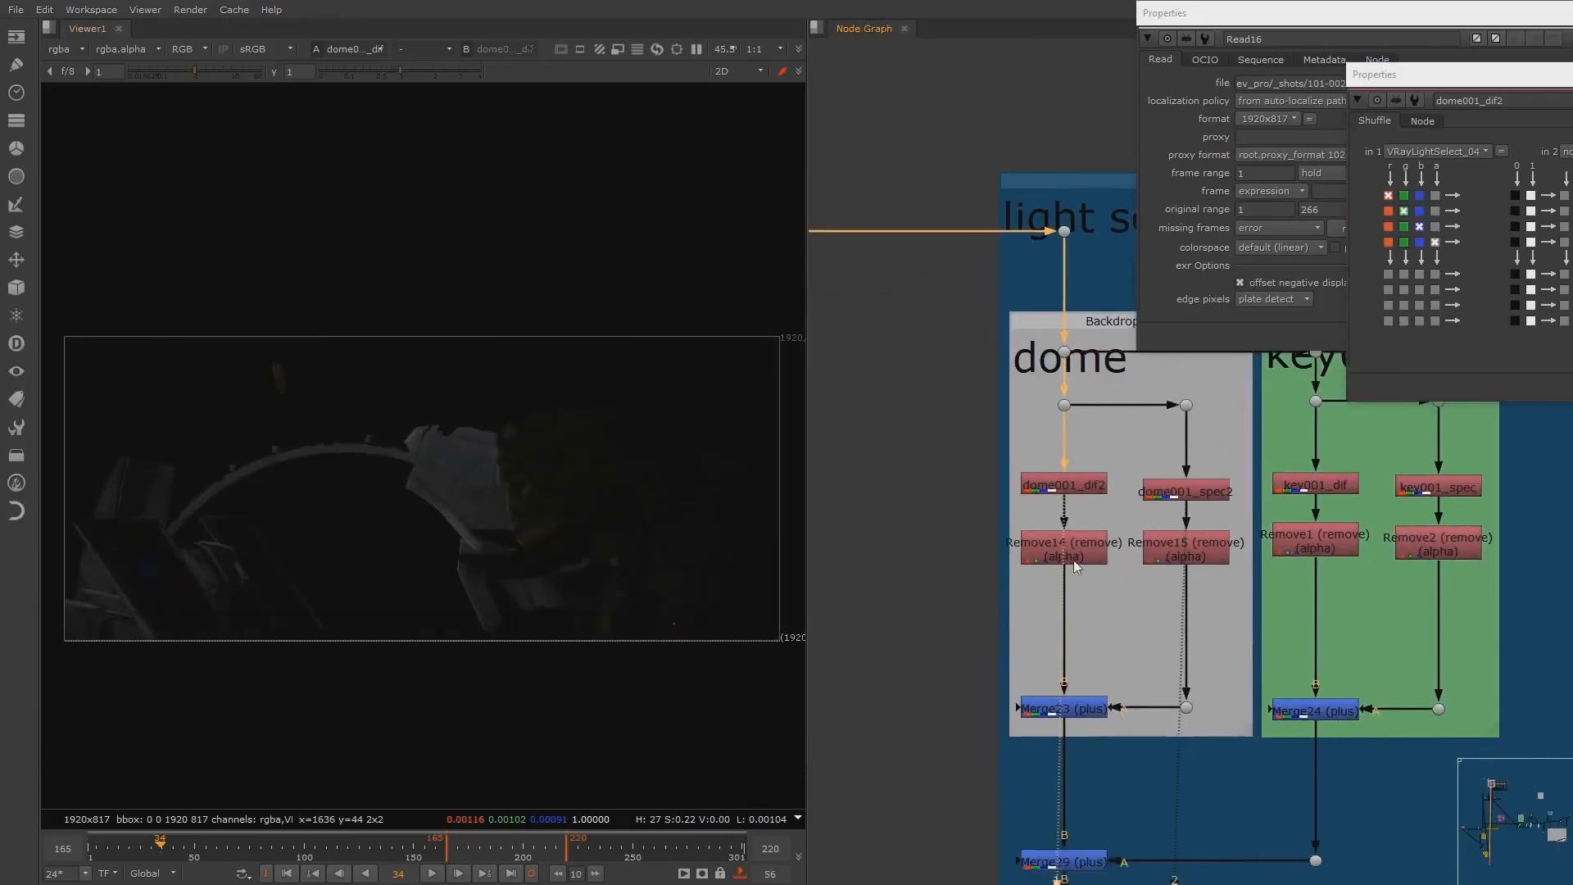
Step: Highlight the dome group's two alpha Remove nodes and trace the dome001_dif2 and dome001_spec2 branches into Merge23 (plus)
left_click_drag(962, 521, 1261, 582)
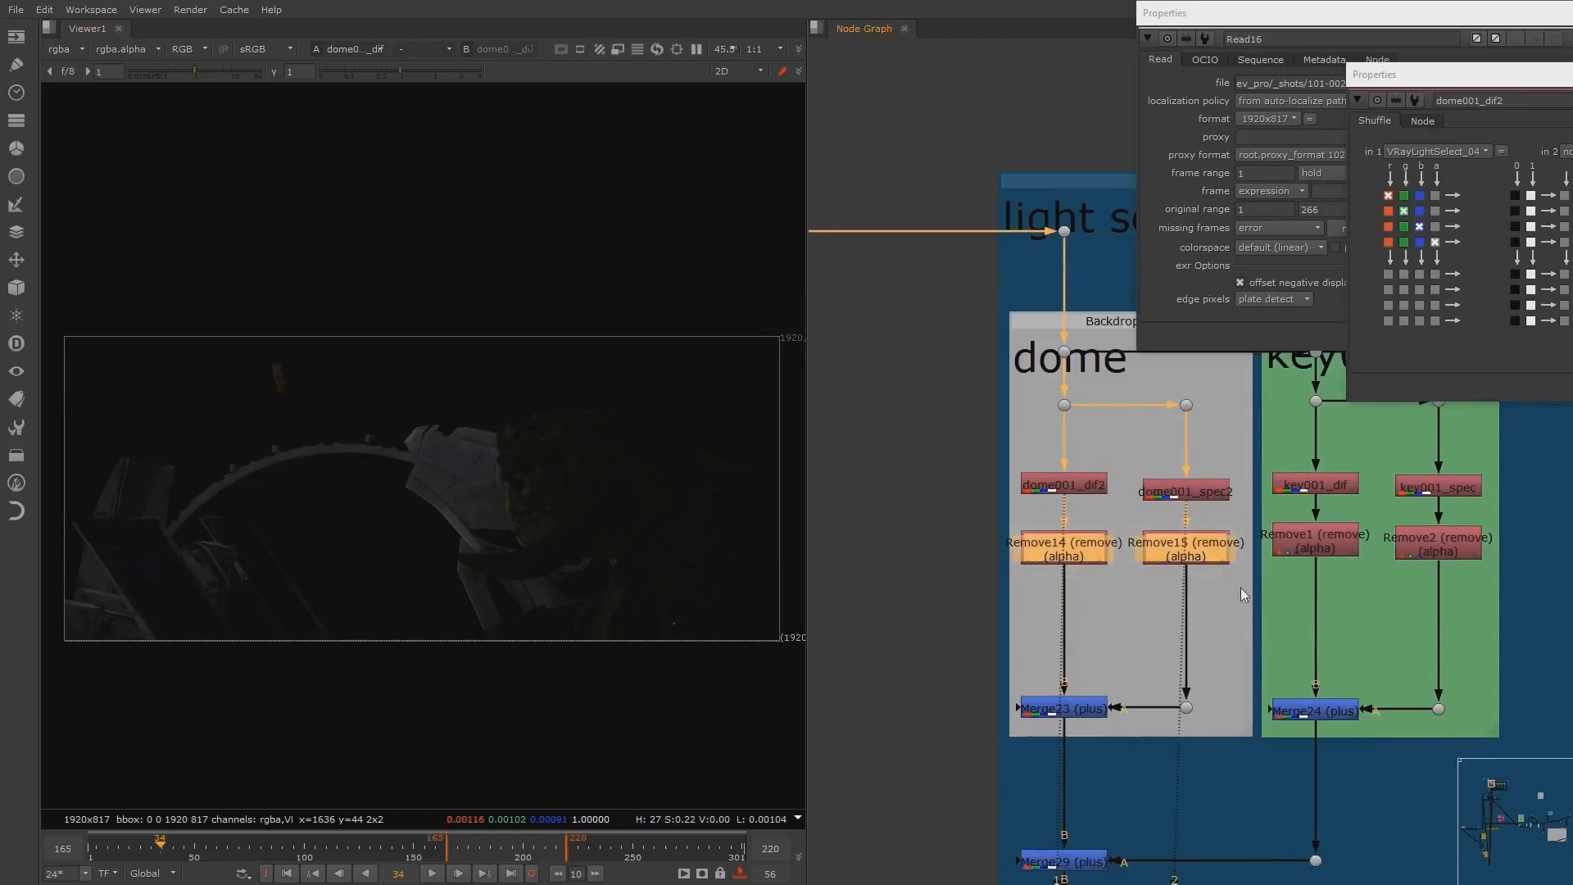
left_click_drag(970, 509, 1266, 587)
middle_click_drag(1131, 624, 1129, 613)
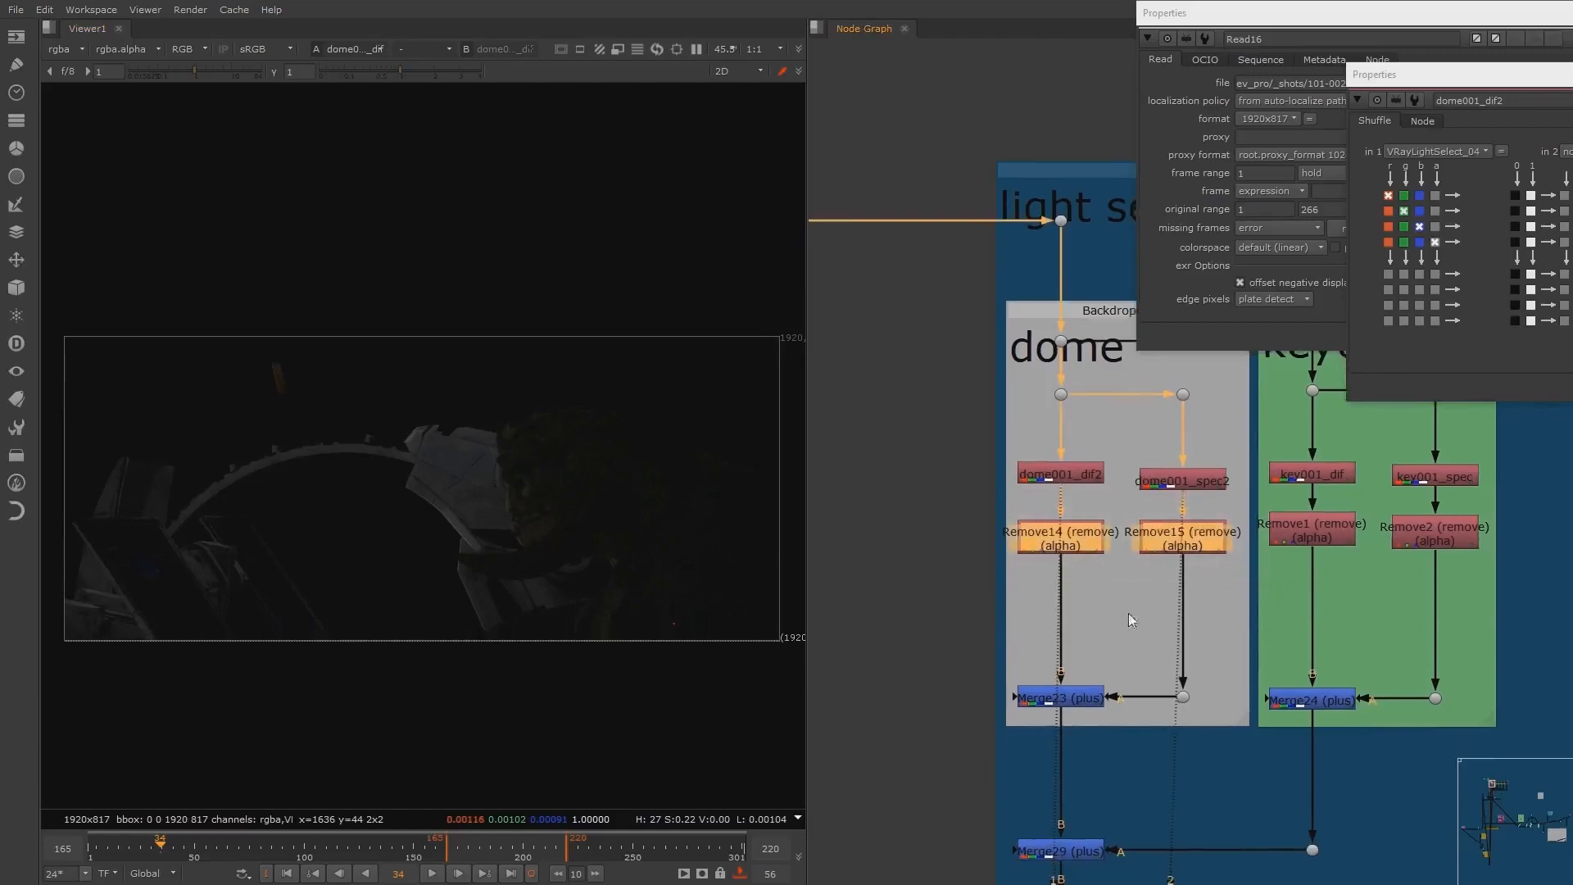
left_click(1077, 702)
left_click(1070, 478)
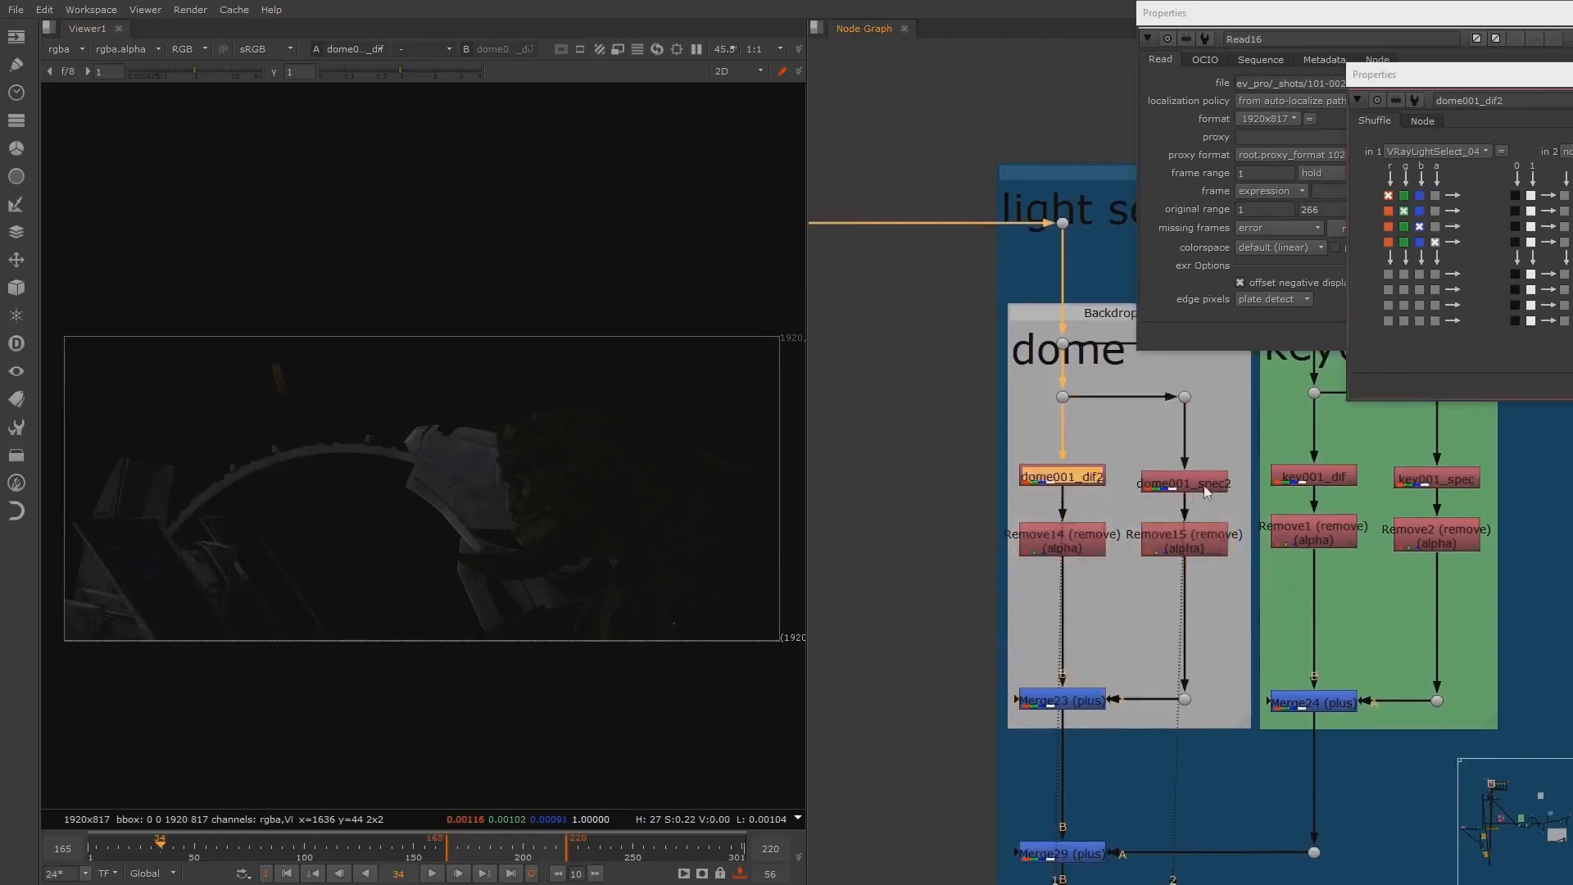
left_click(1205, 486)
left_click(1084, 702)
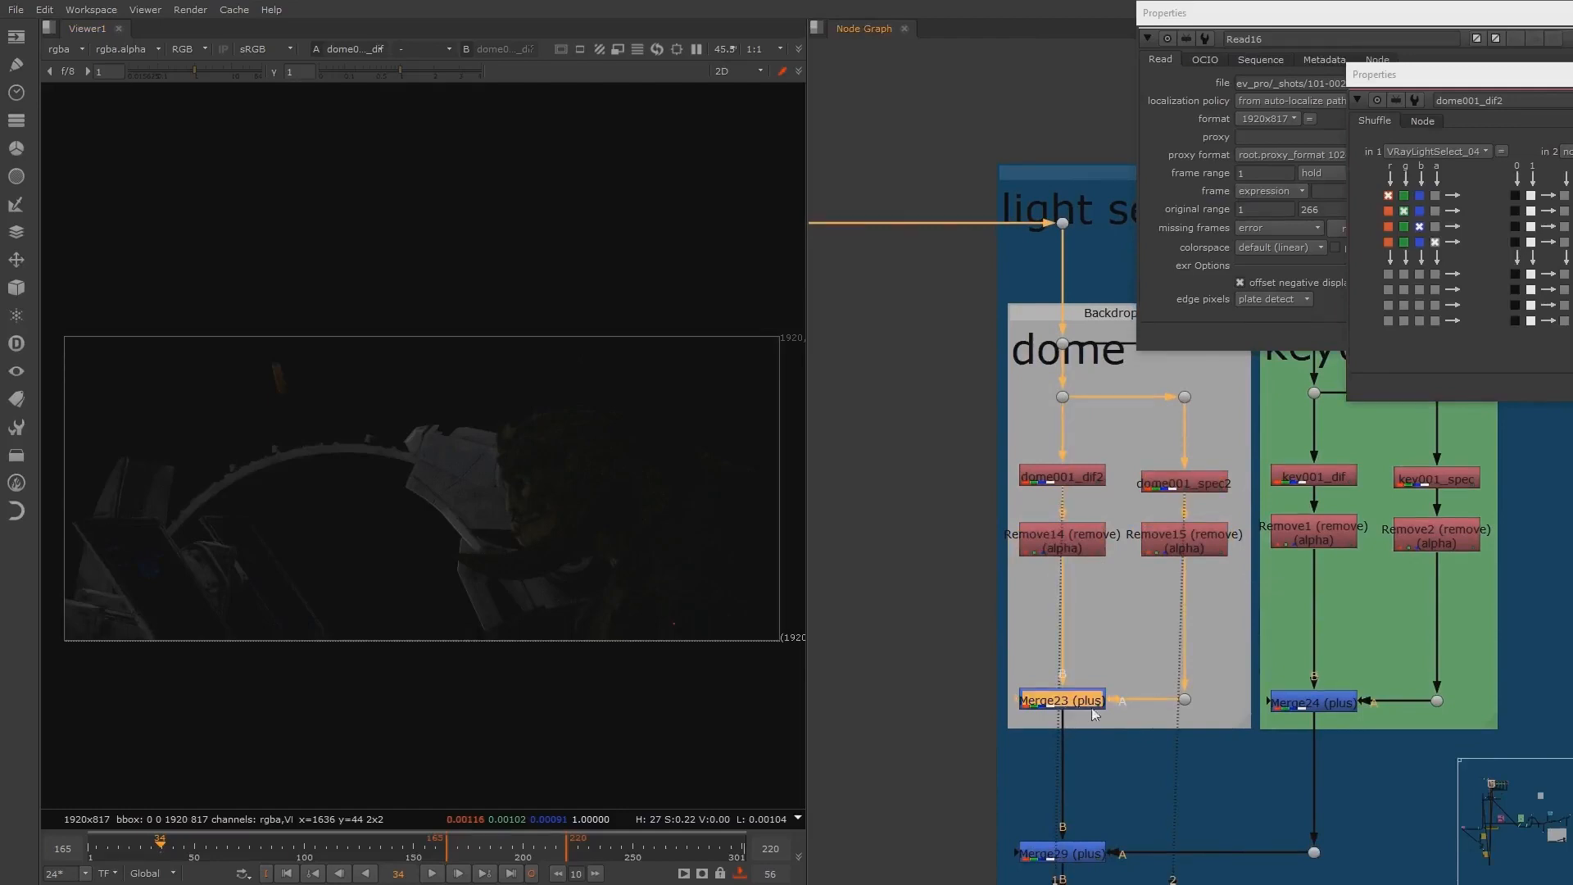
left_click(1084, 541)
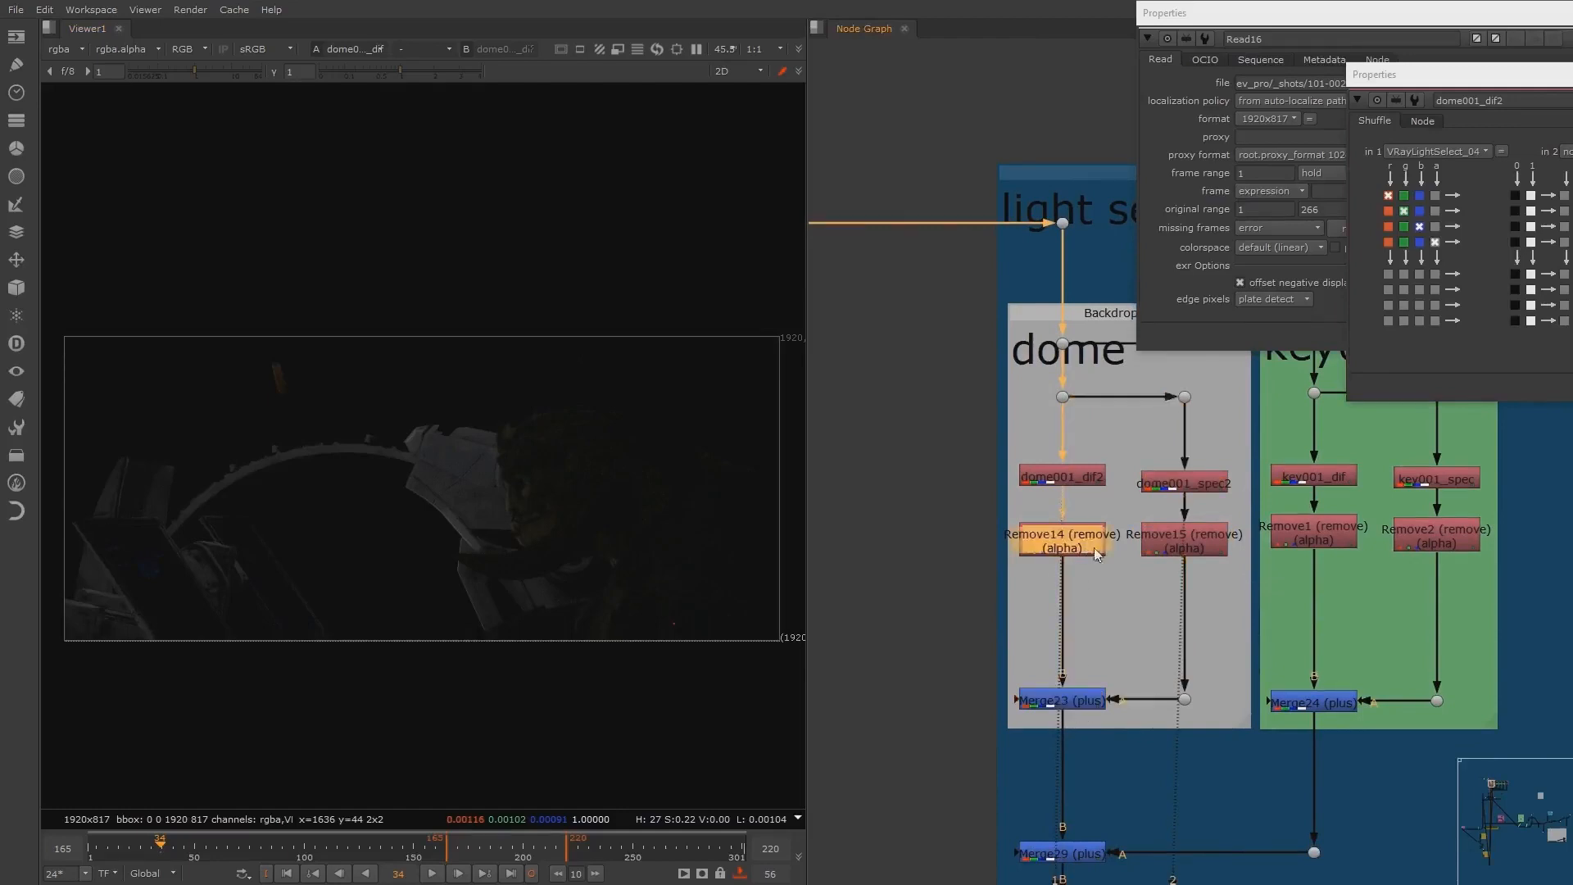
left_click(1180, 553)
left_click(1070, 705)
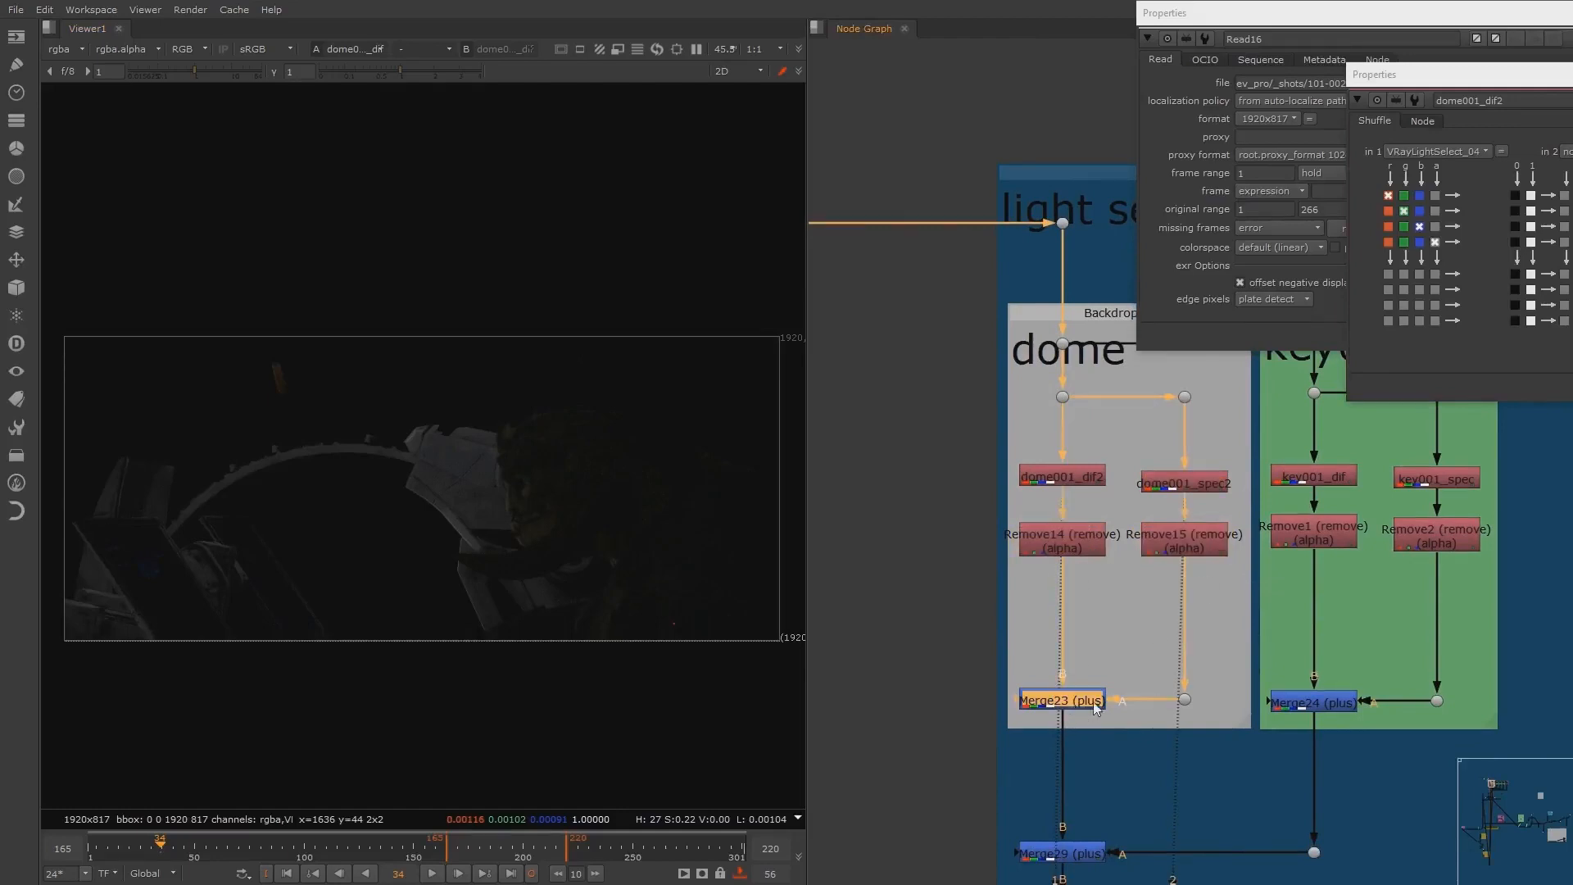
Step: Examine the whole light select backdrop and the Read and Unpremult nodes feeding it, then return to the dome group
scroll(1101, 655, "down", 6)
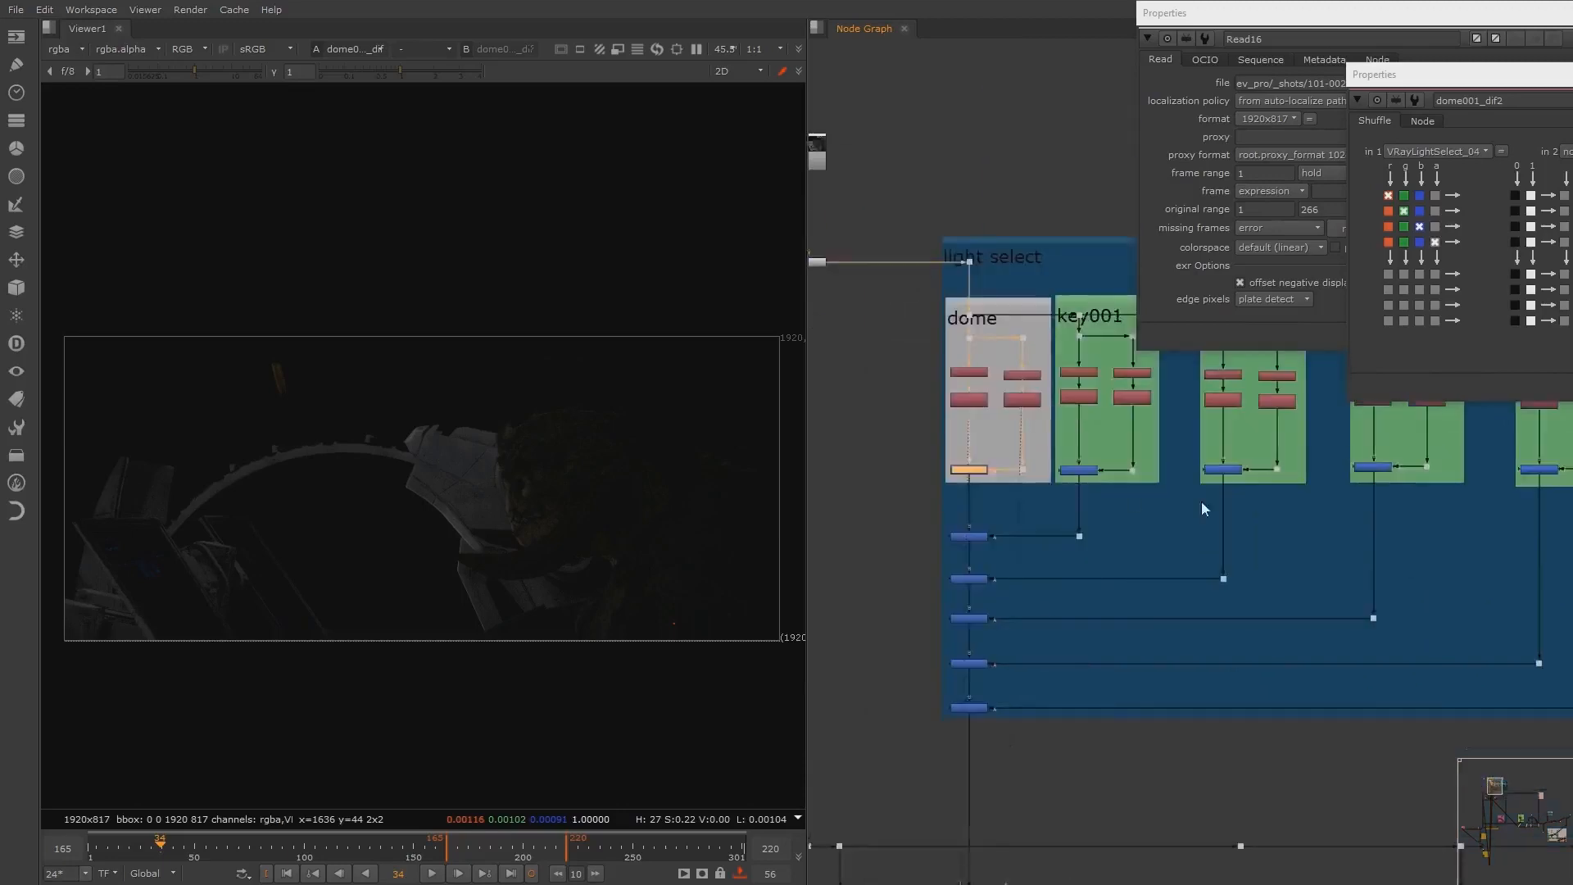
middle_click_drag(1205, 494, 1092, 502)
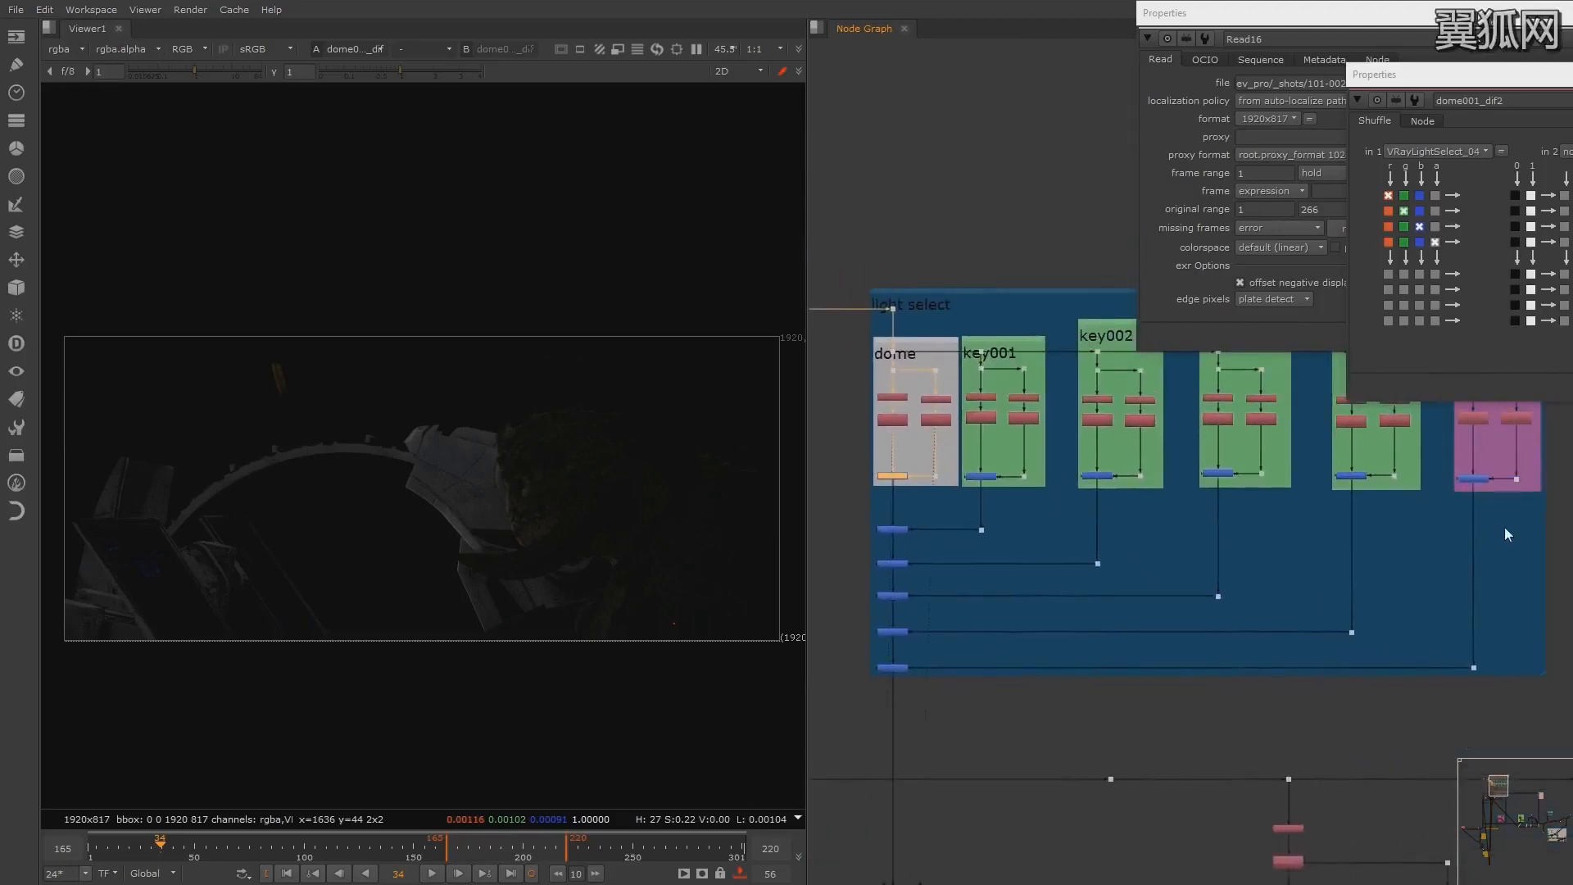
middle_click_drag(1041, 582, 1326, 714)
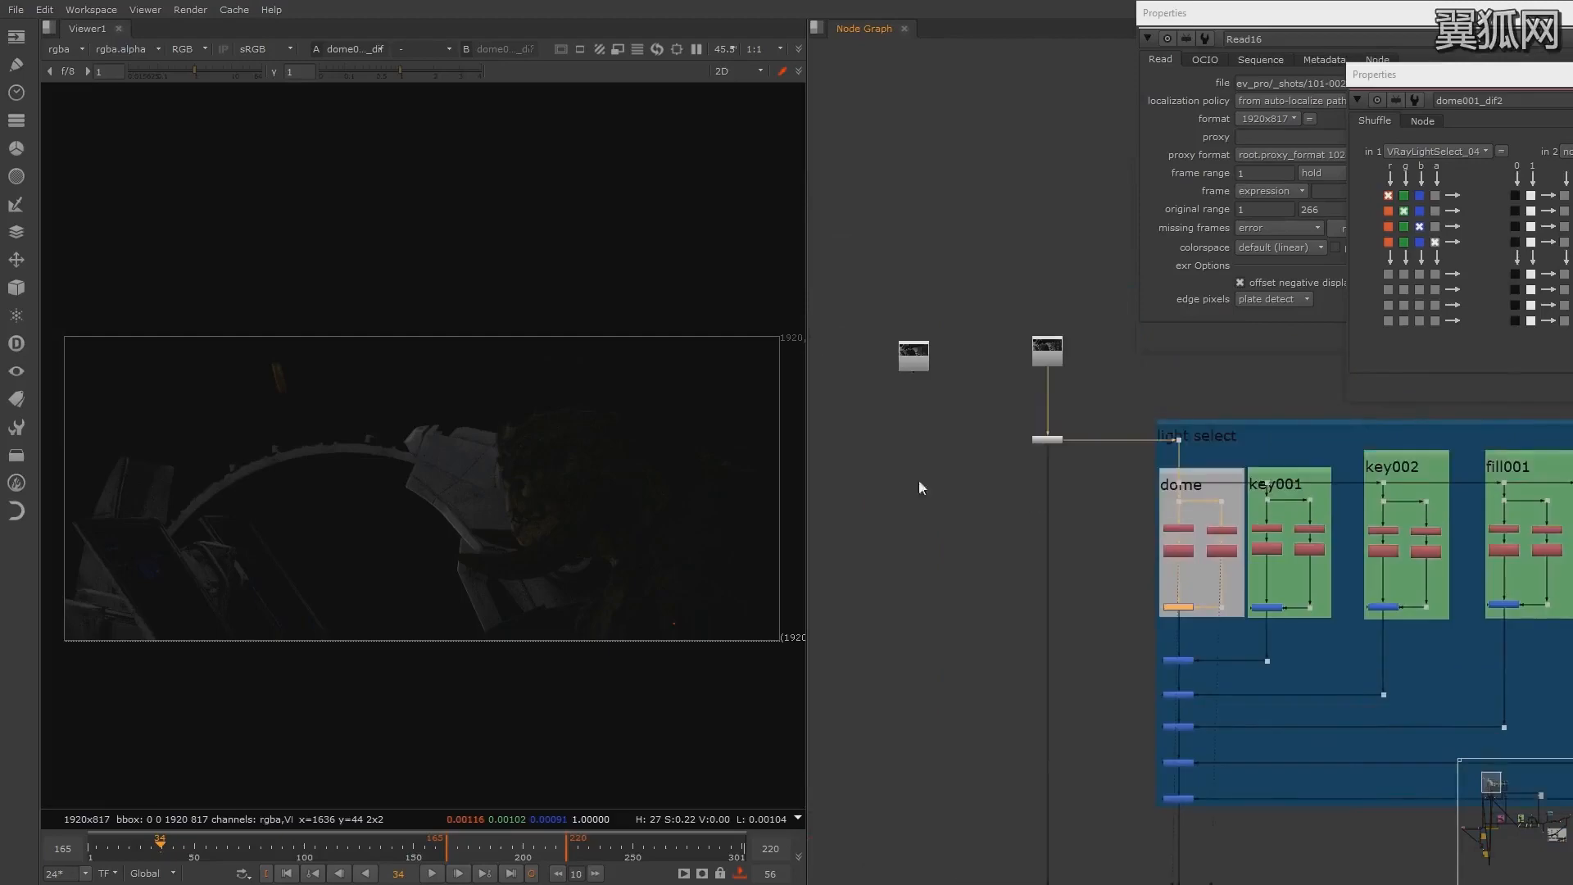
middle_click_drag(1048, 383, 1023, 439)
scroll(1036, 397, "up", 5)
left_click(1019, 420)
middle_click_drag(1111, 503, 1047, 426)
scroll(1230, 523, "down", 1)
middle_click_drag(1231, 524, 1187, 485)
scroll(1182, 489, "down", 1)
middle_click_drag(1369, 781, 1068, 513)
scroll(1114, 528, "down", 4)
scroll(1088, 549, "up", 8)
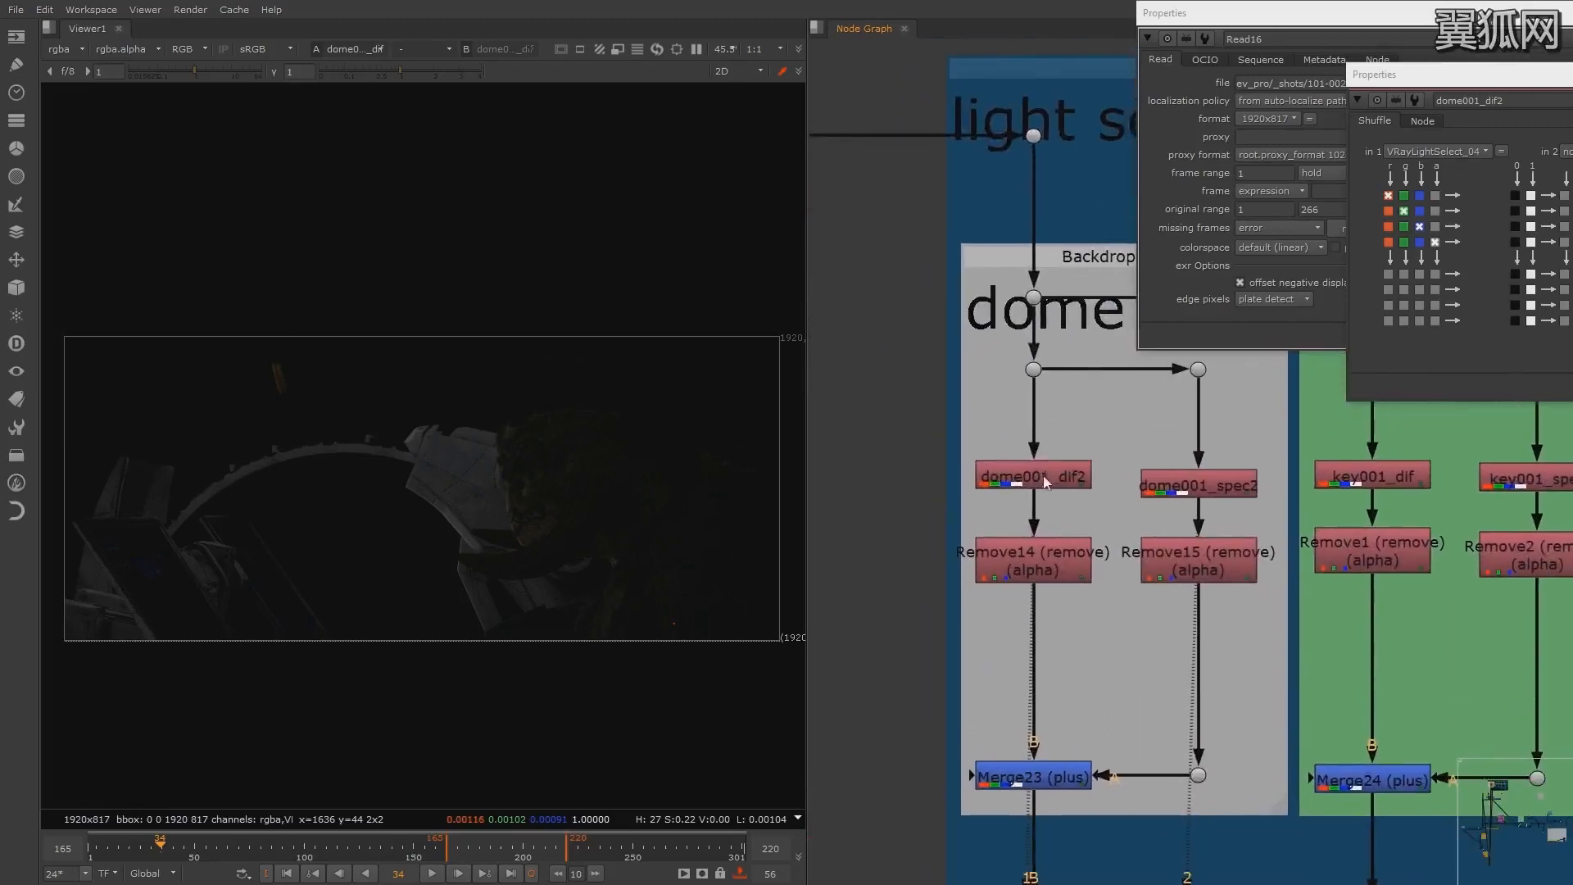
Step: Display Remove14 in the viewer, check its operation and channel settings, and close its properties
left_click(1039, 476)
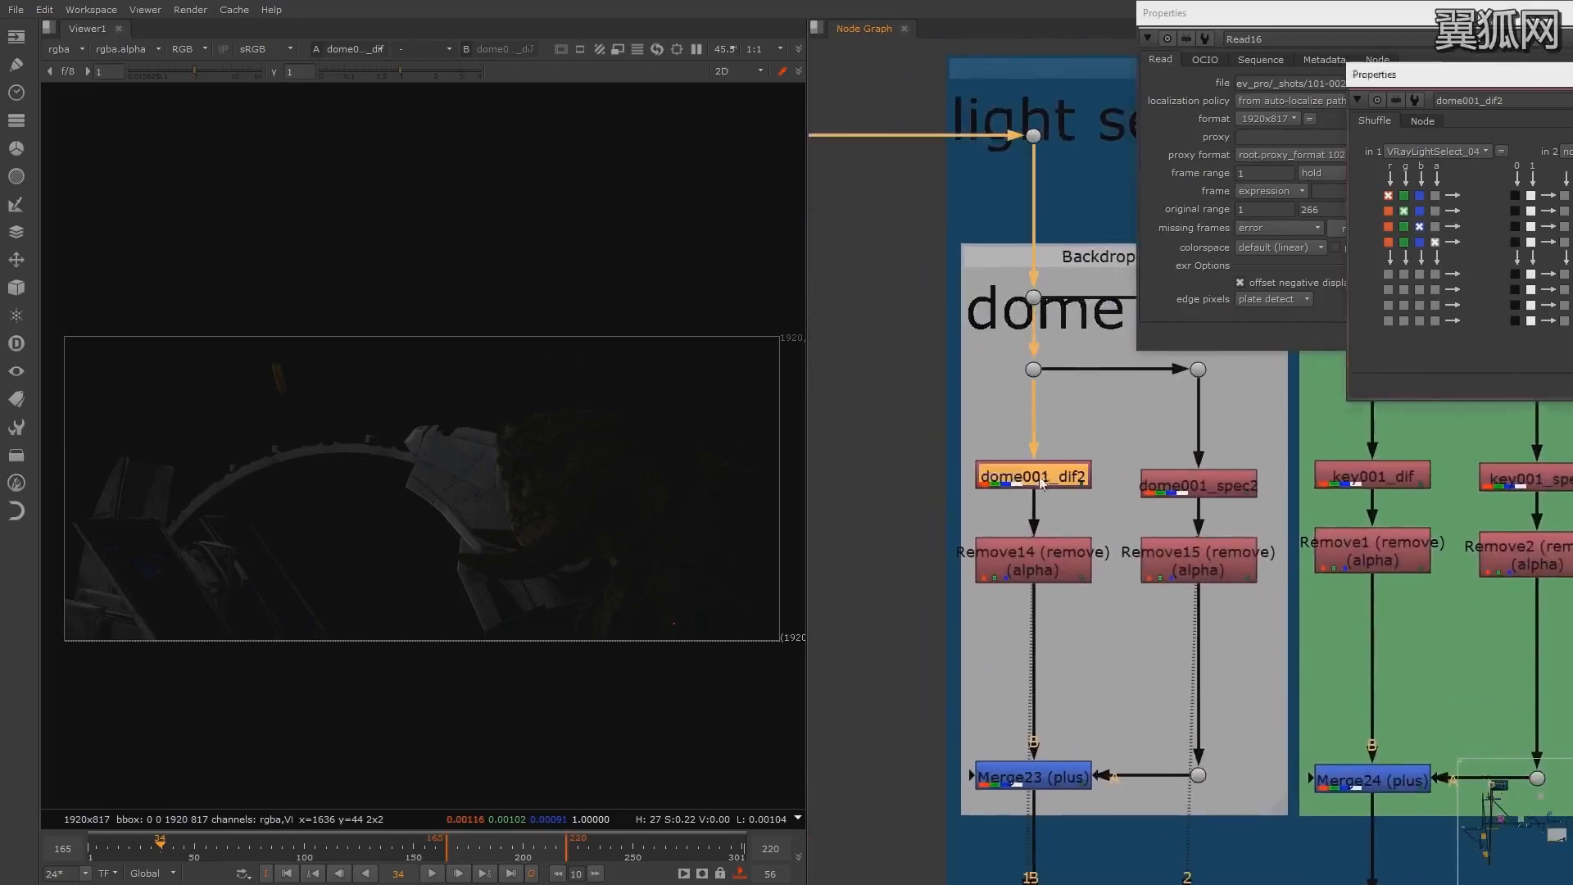
left_click(1049, 566)
double_click(1020, 568)
key("2")
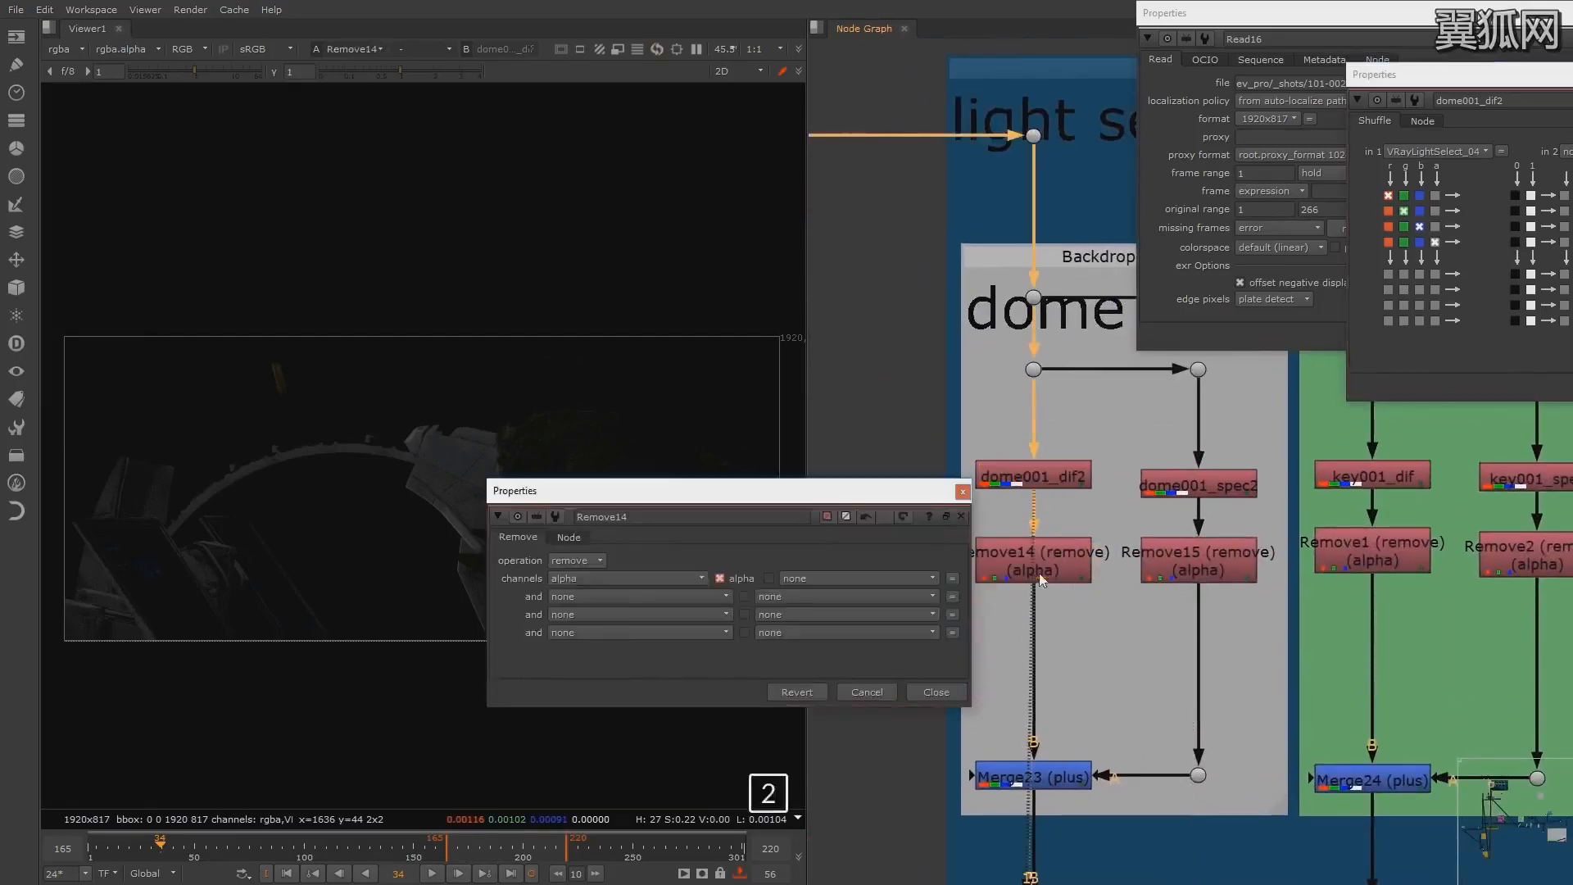
left_click(936, 690)
Step: Select the column of plus Merge nodes that combines the light groups, starting from the dome group's merge
scroll(1147, 619, "down", 6)
middle_click_drag(1160, 680, 1067, 508)
scroll(1220, 547, "down", 3)
middle_click_drag(1220, 548, 996, 557)
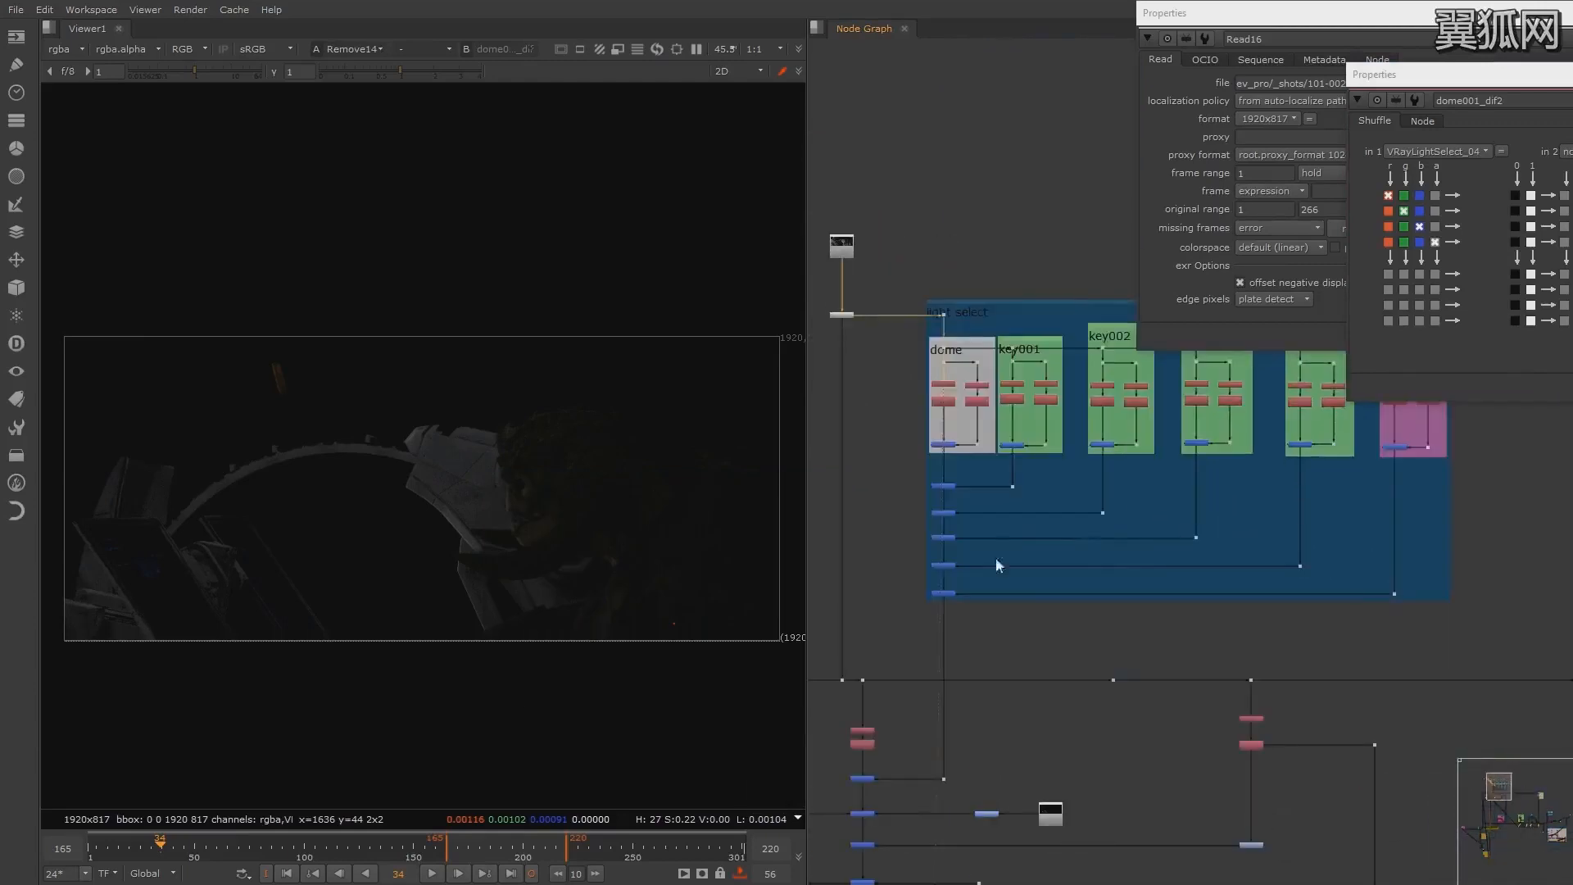
left_click_drag(908, 621, 976, 429)
middle_click_drag(996, 522, 1120, 471)
scroll(1066, 531, "up", 2)
scroll(1147, 563, "up", 3)
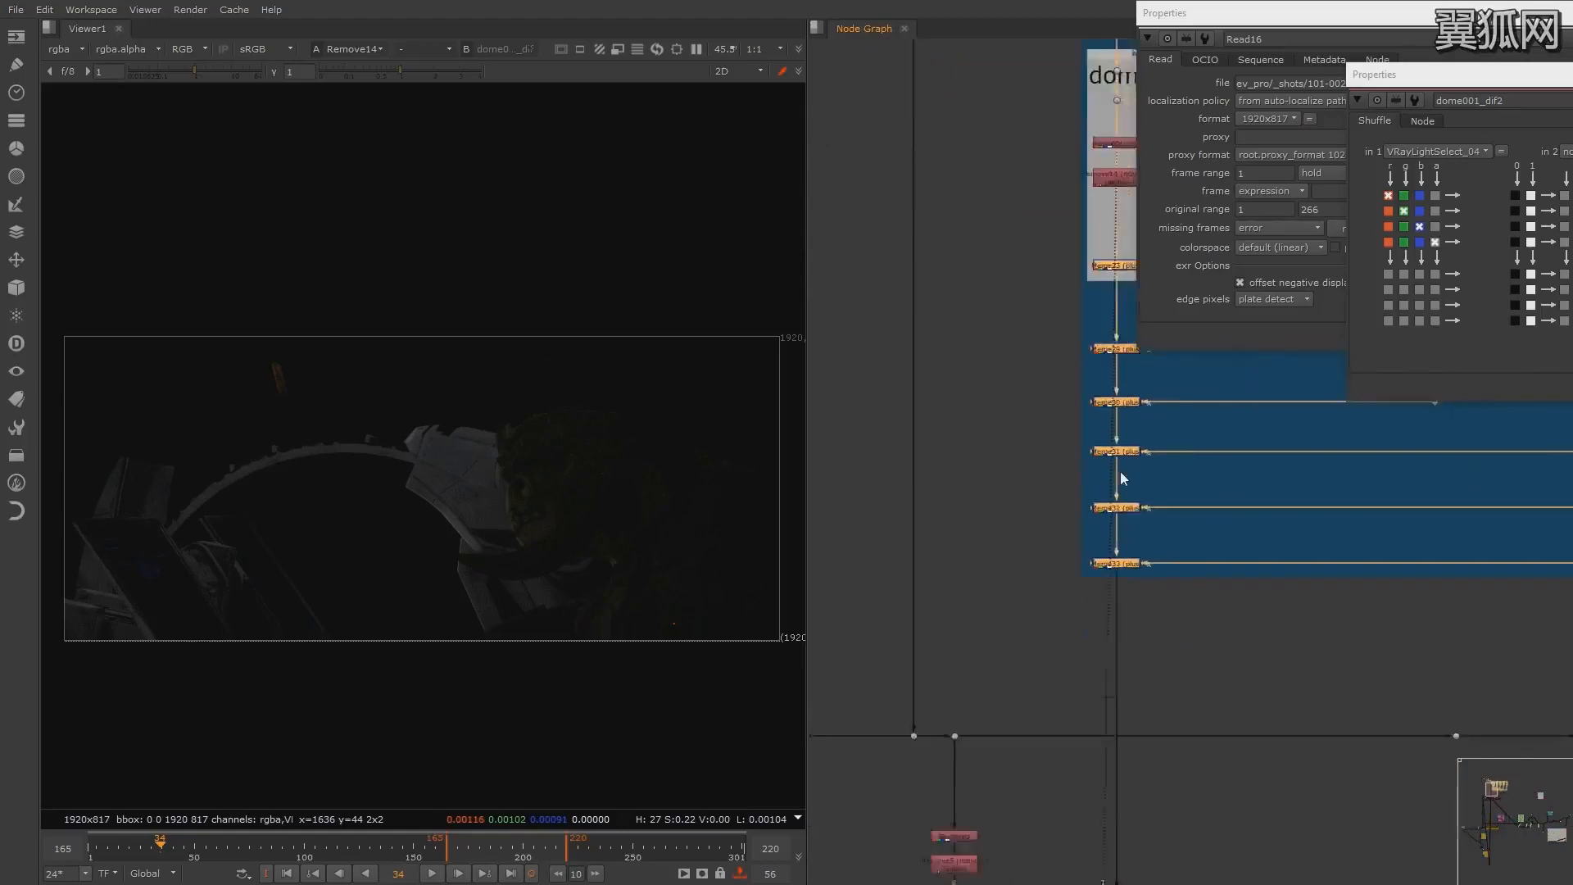
Step: Examine the main branch below the light select backdrop, following its shuffle, remove and merge nodes
scroll(1120, 471, "down", 4)
middle_click_drag(949, 666, 982, 554)
scroll(1084, 618, "up", 4)
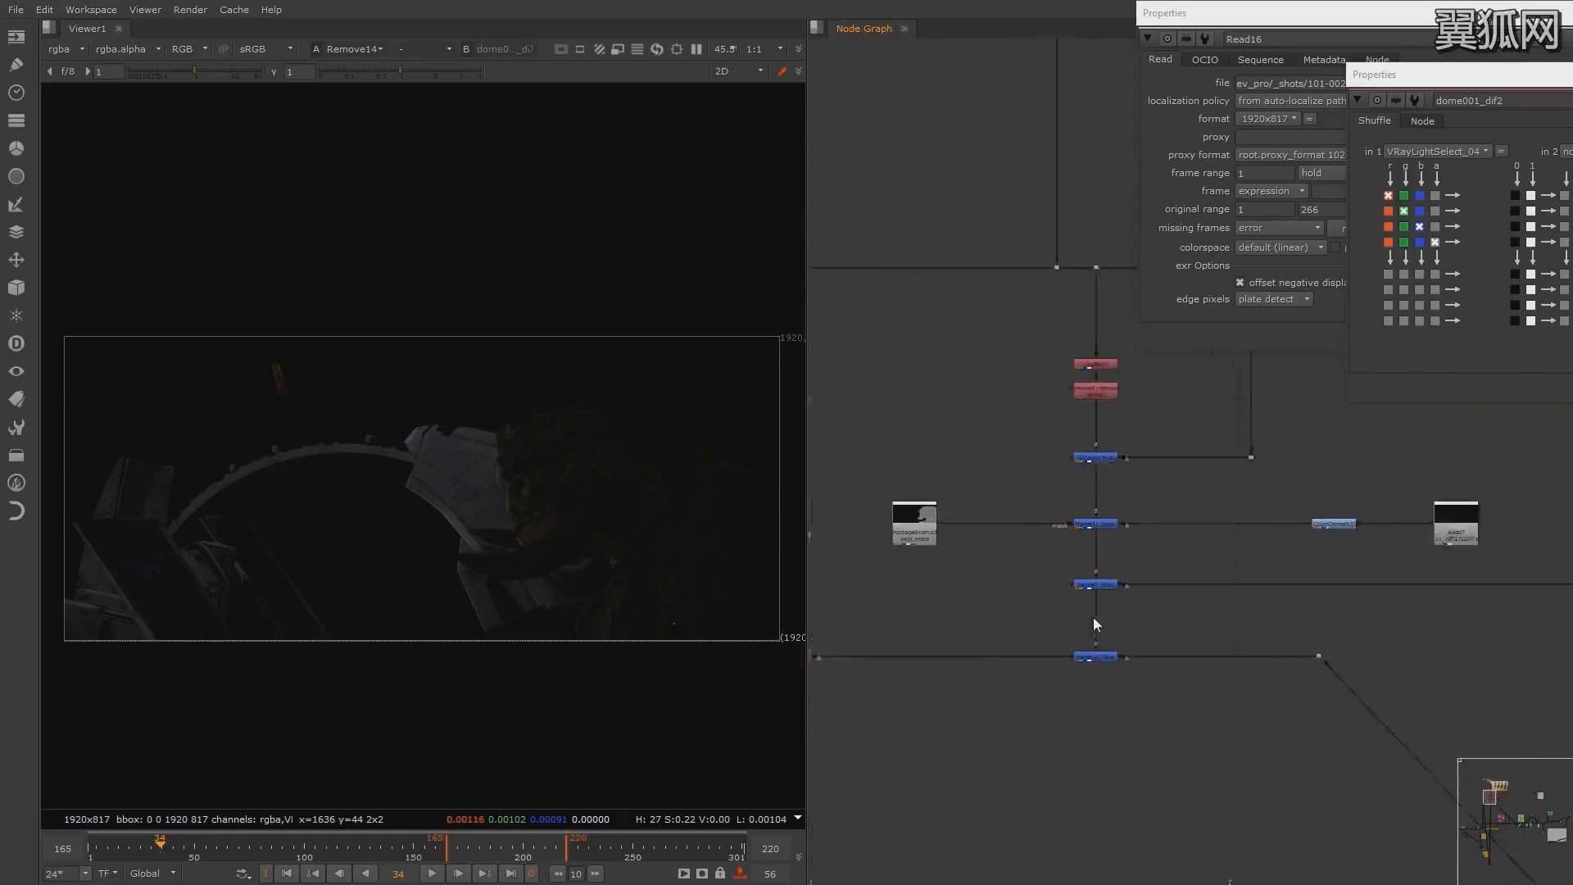
middle_click_drag(1150, 618, 1180, 623)
scroll(1179, 624, "down", 3)
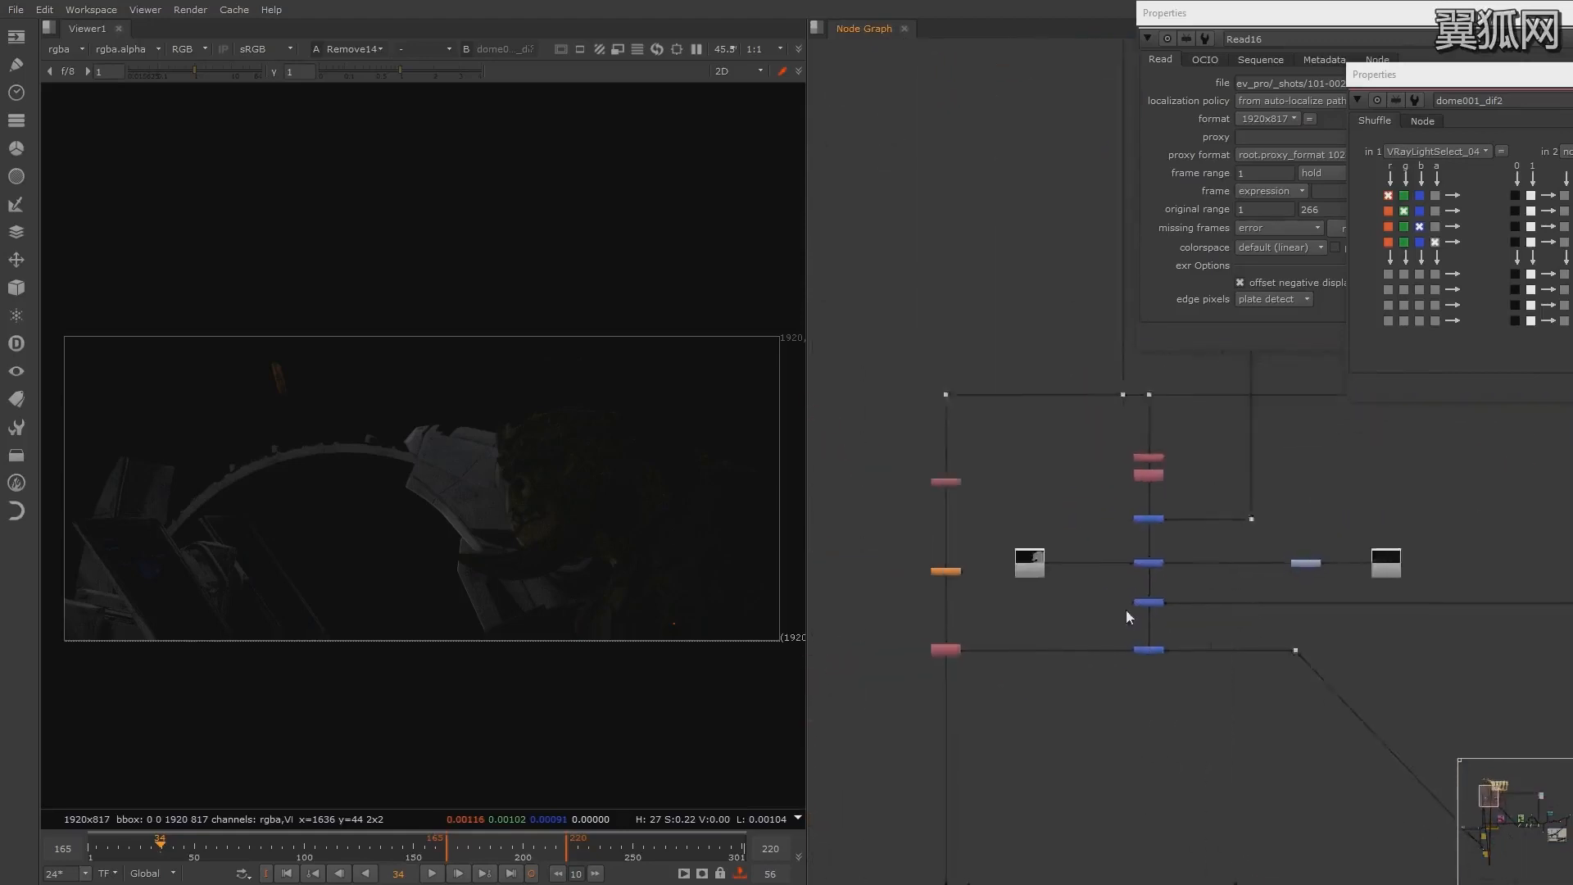
middle_click_drag(1044, 632, 1152, 600)
scroll(1197, 600, "up", 2)
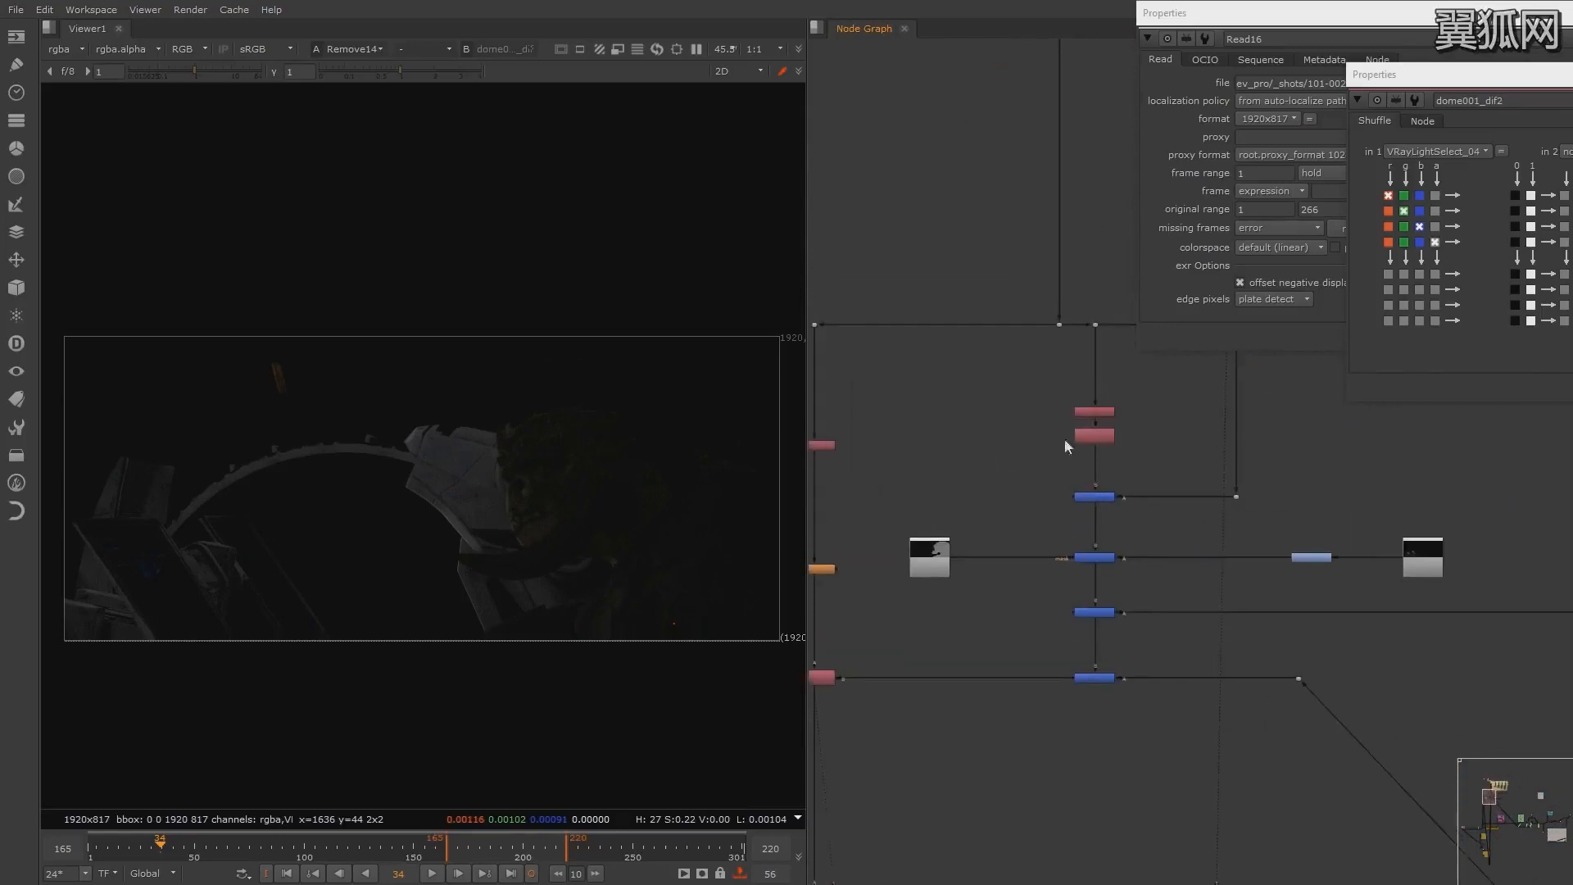
middle_click_drag(1059, 671, 1076, 636)
middle_click_drag(859, 600, 1068, 580)
scroll(1068, 580, "down", 3)
middle_click_drag(1118, 181, 1031, 344)
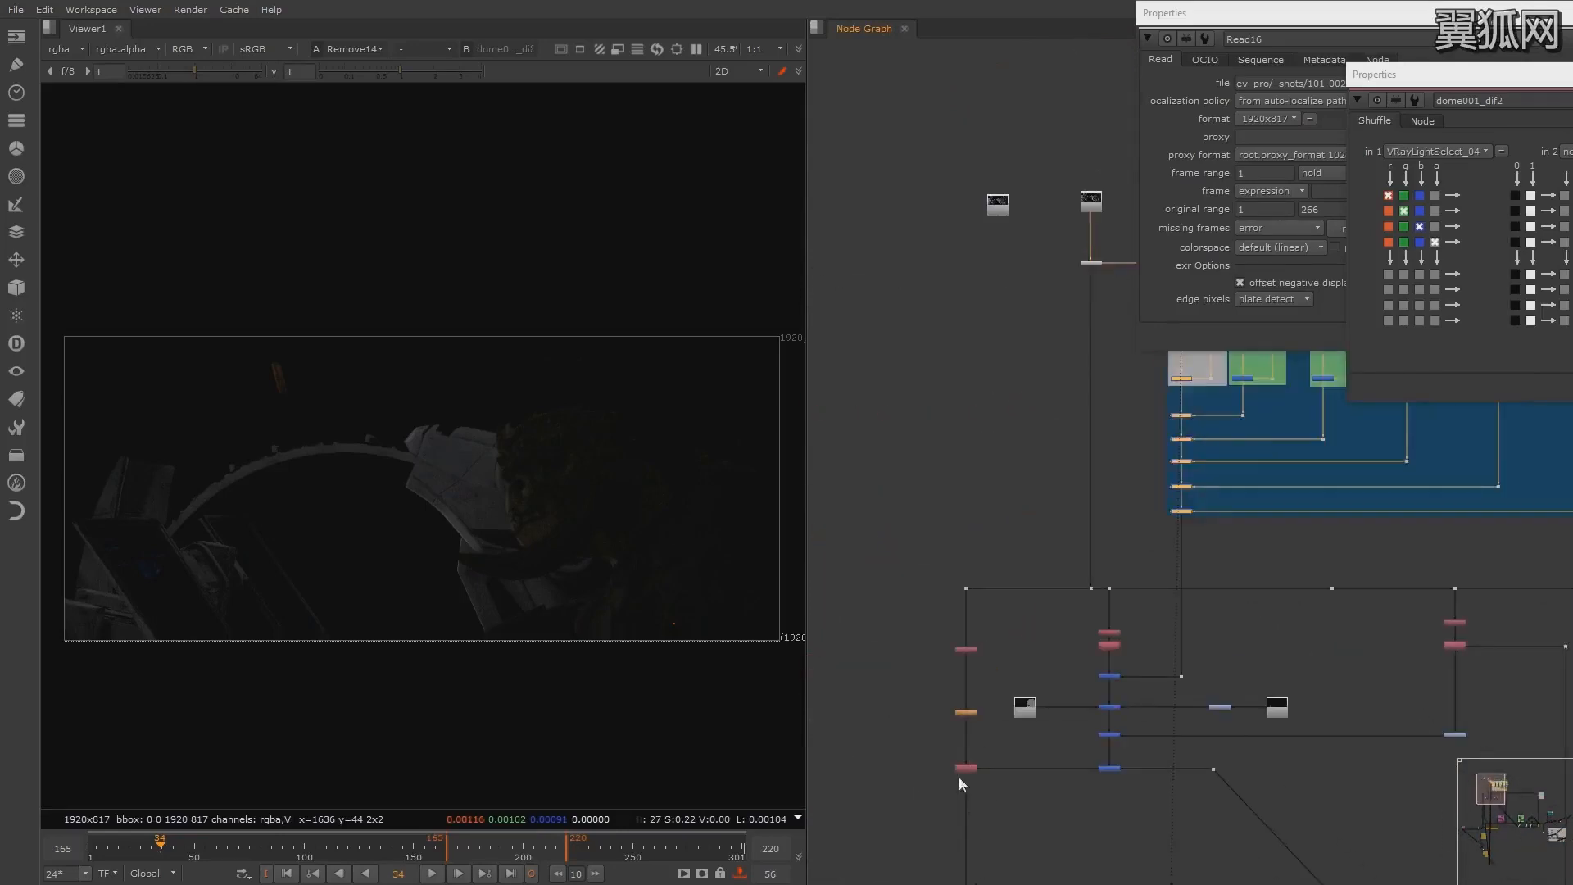
middle_click_drag(959, 777, 1088, 508)
scroll(999, 636, "up", 3)
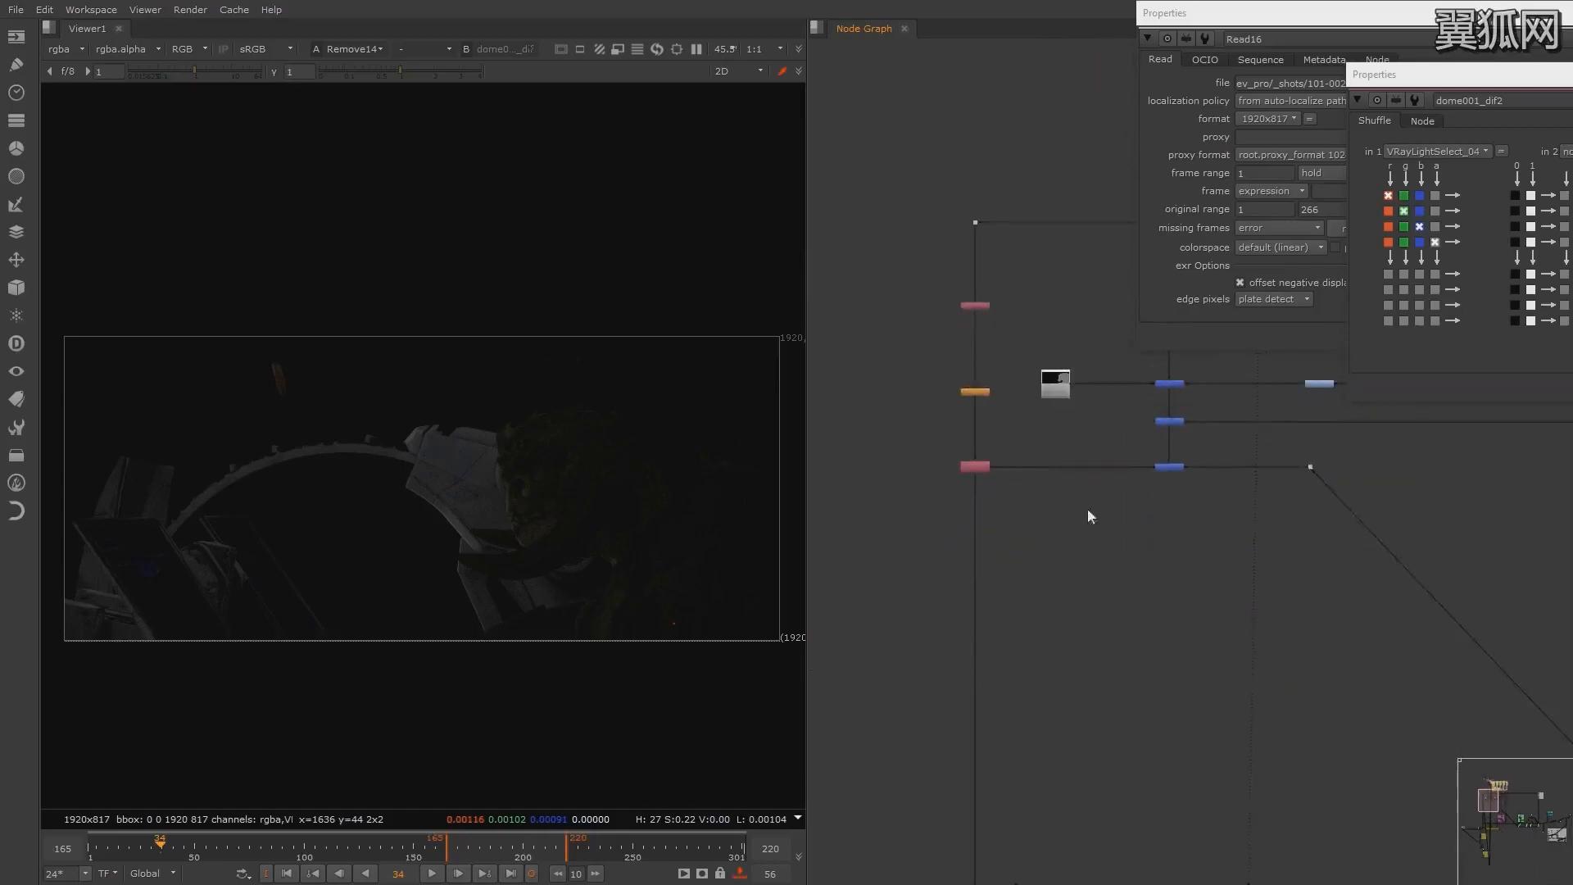
middle_click_drag(1134, 169, 1079, 450)
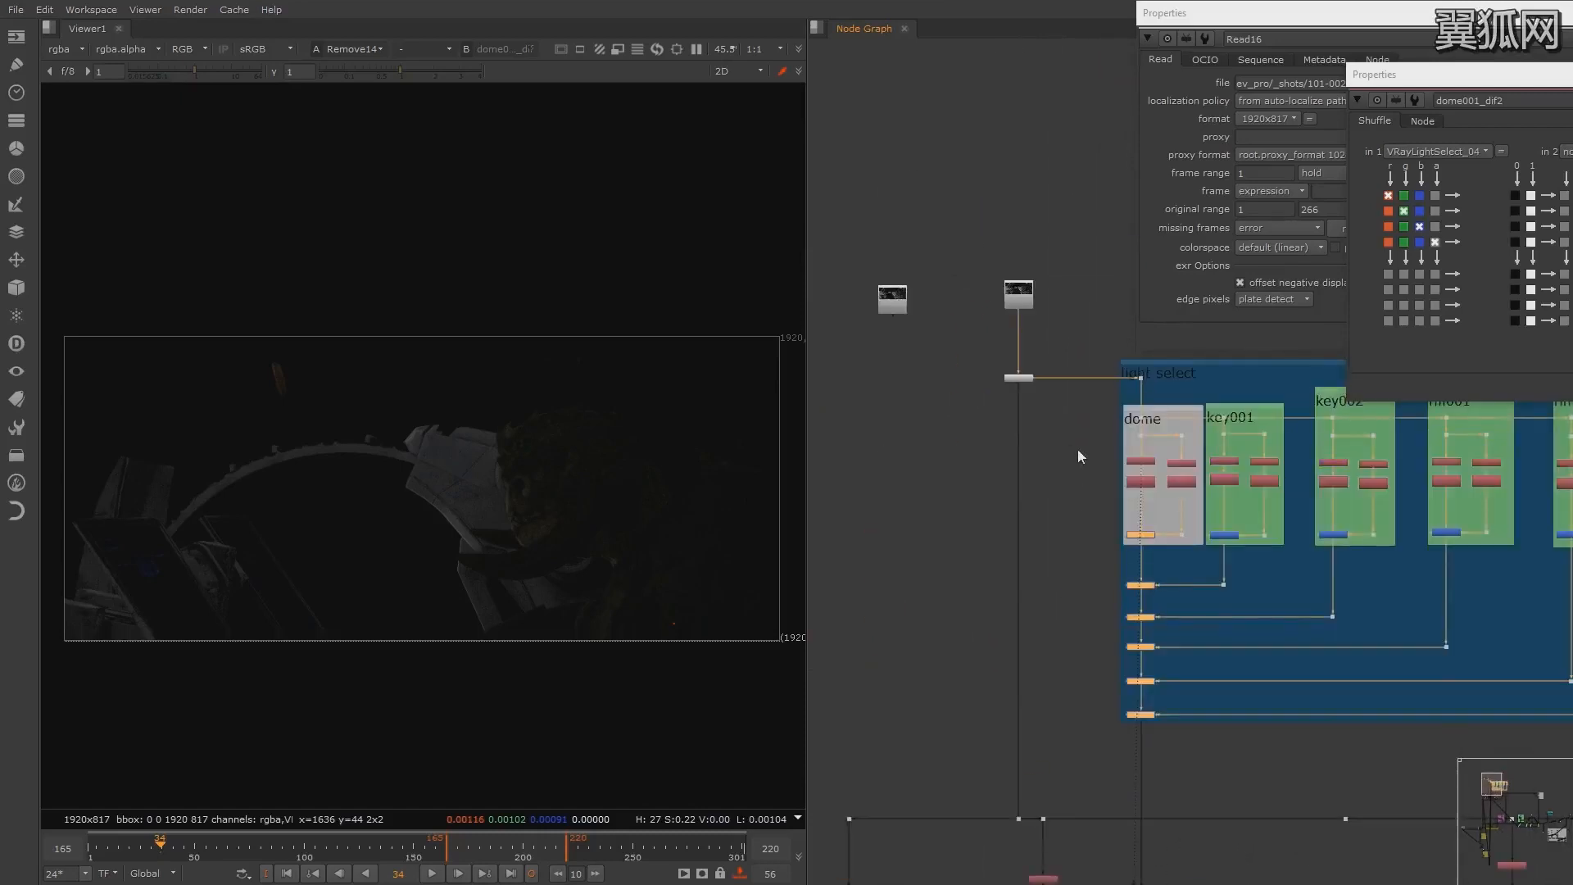
Step: Select the key001 backdrop together with all the nodes it contains
scroll(1147, 508, "up", 5)
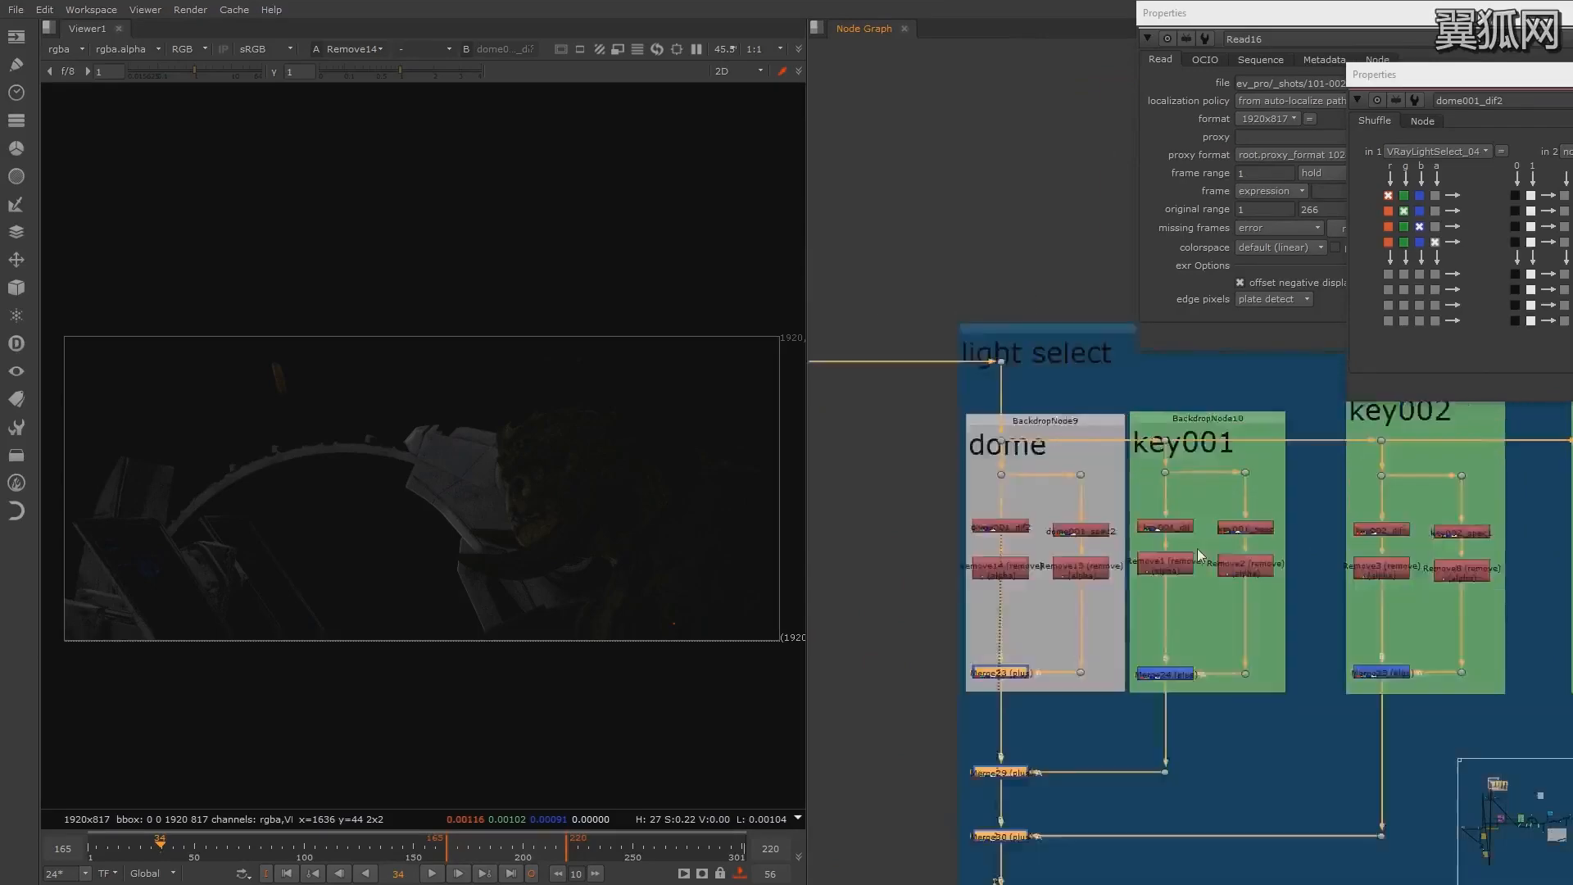
middle_click_drag(1106, 542, 1225, 534)
middle_click_drag(1398, 554, 1039, 541)
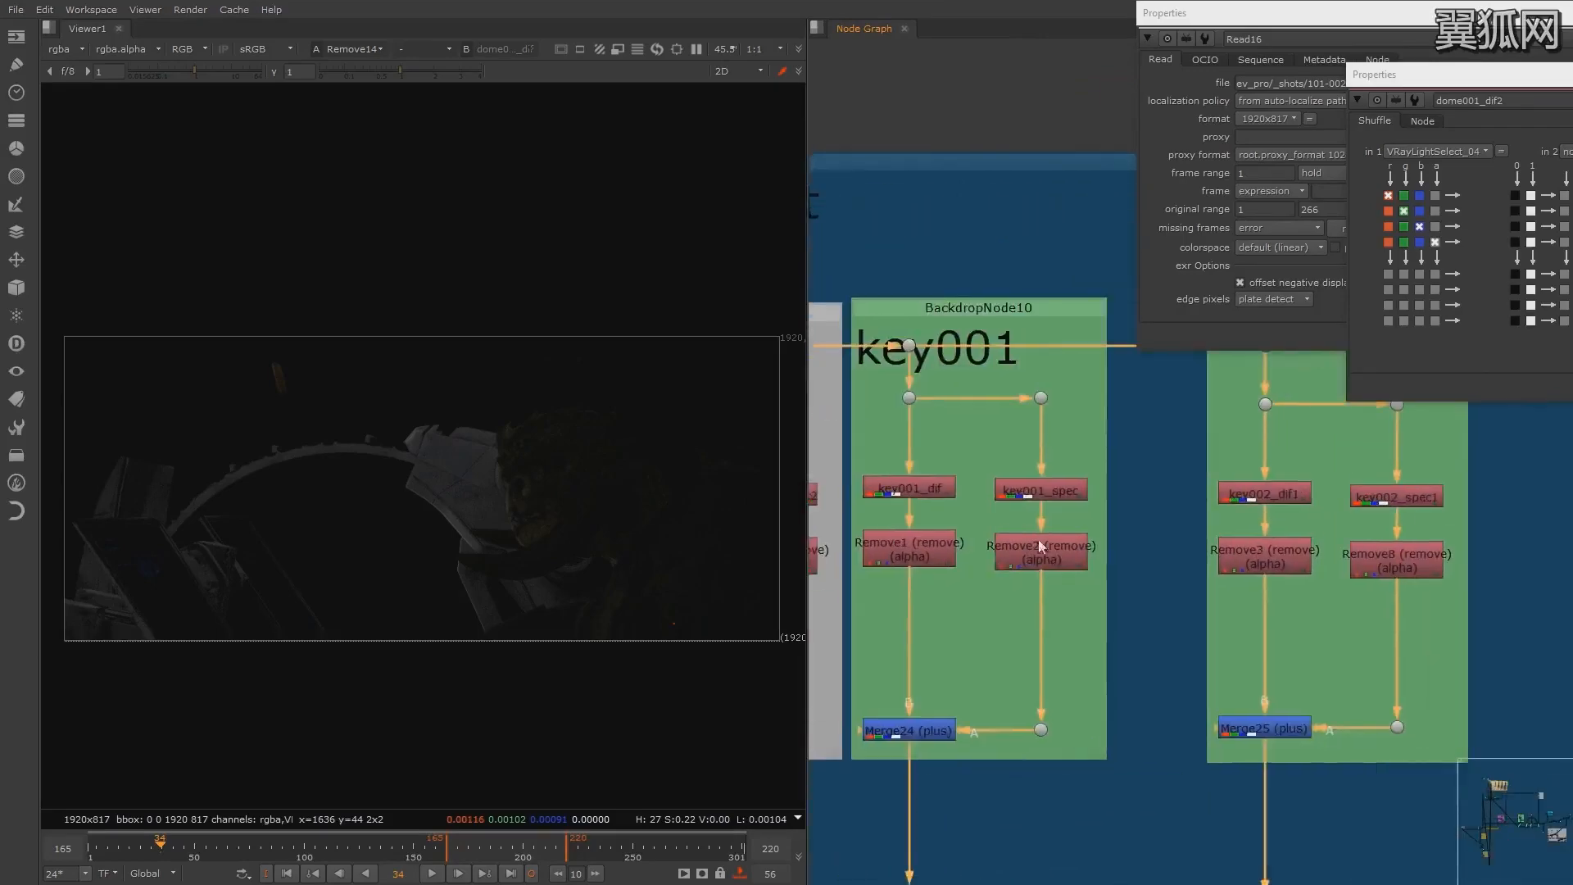
left_click(1006, 306)
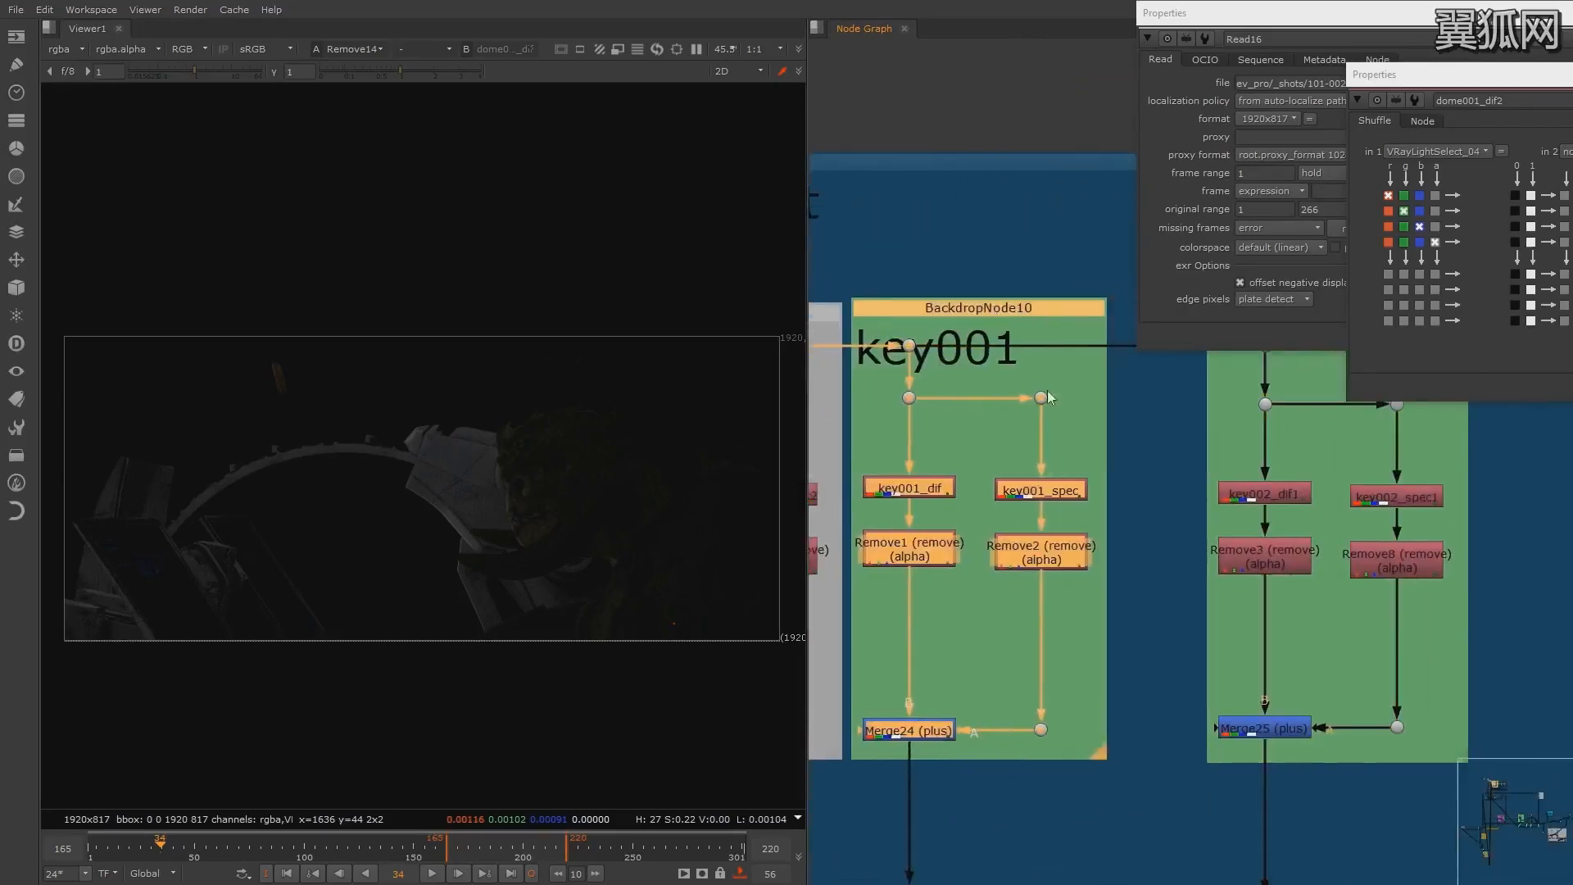
Step: Examine how the key001 group's merged output connects to the dome group's output through the column of merges
middle_click_drag(1161, 467, 1303, 382)
scroll(1032, 563, "down", 5)
scroll(1290, 563, "up", 1)
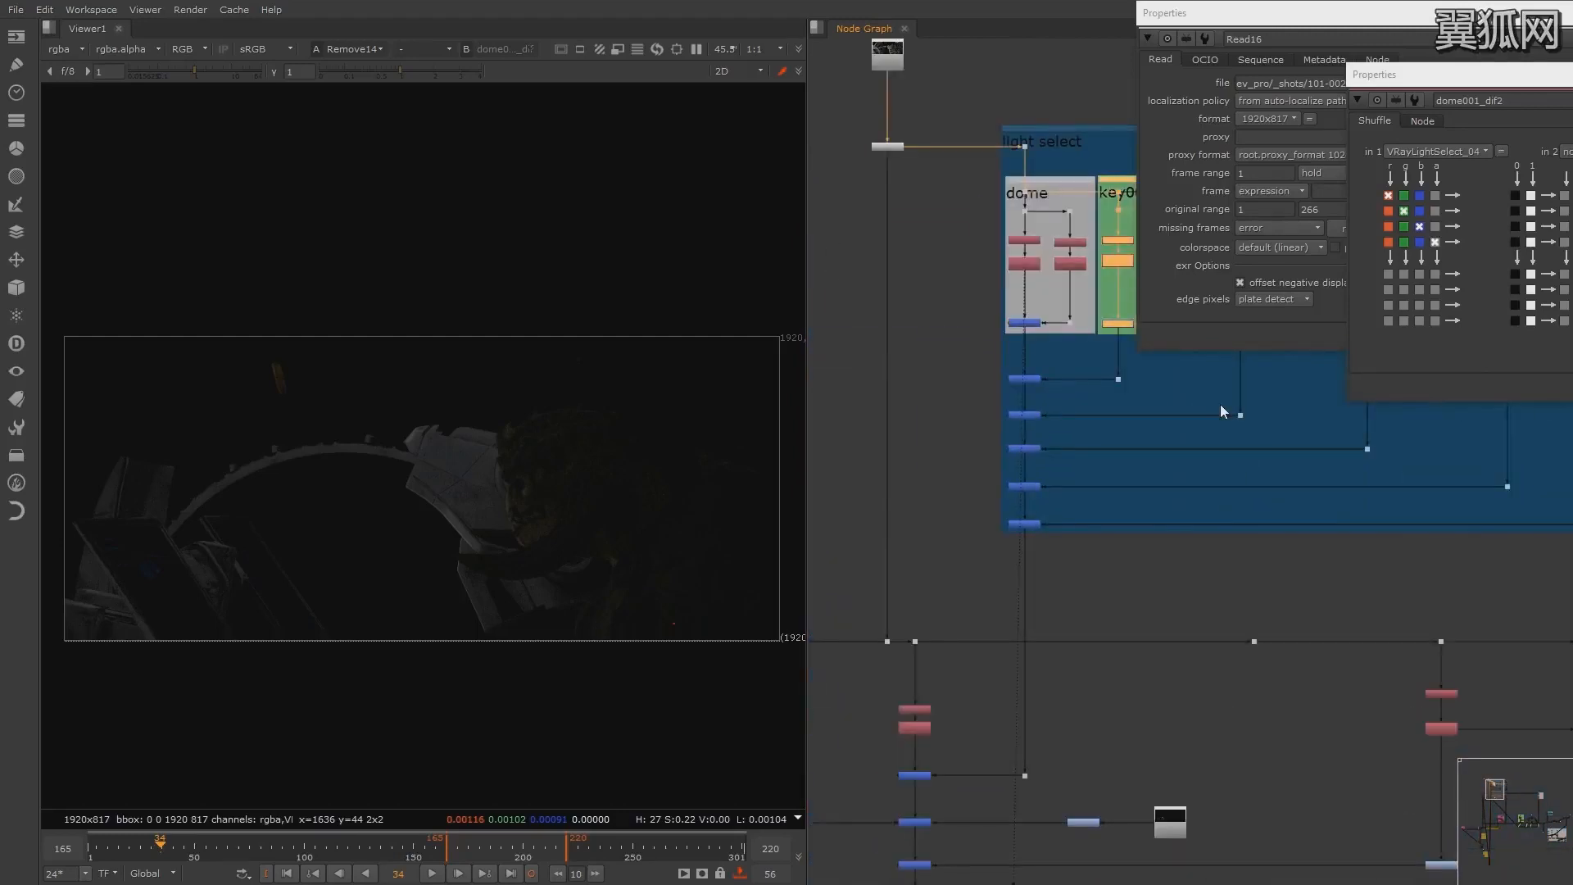
scroll(1019, 472, "down", 5)
scroll(1085, 396, "up", 5)
scroll(955, 455, "up", 2)
middle_click_drag(951, 455, 1108, 437)
scroll(1108, 437, "up", 3)
scroll(1108, 439, "down", 3)
scroll(1174, 456, "up", 3)
scroll(1174, 457, "down", 3)
middle_click_drag(1182, 480, 1158, 473)
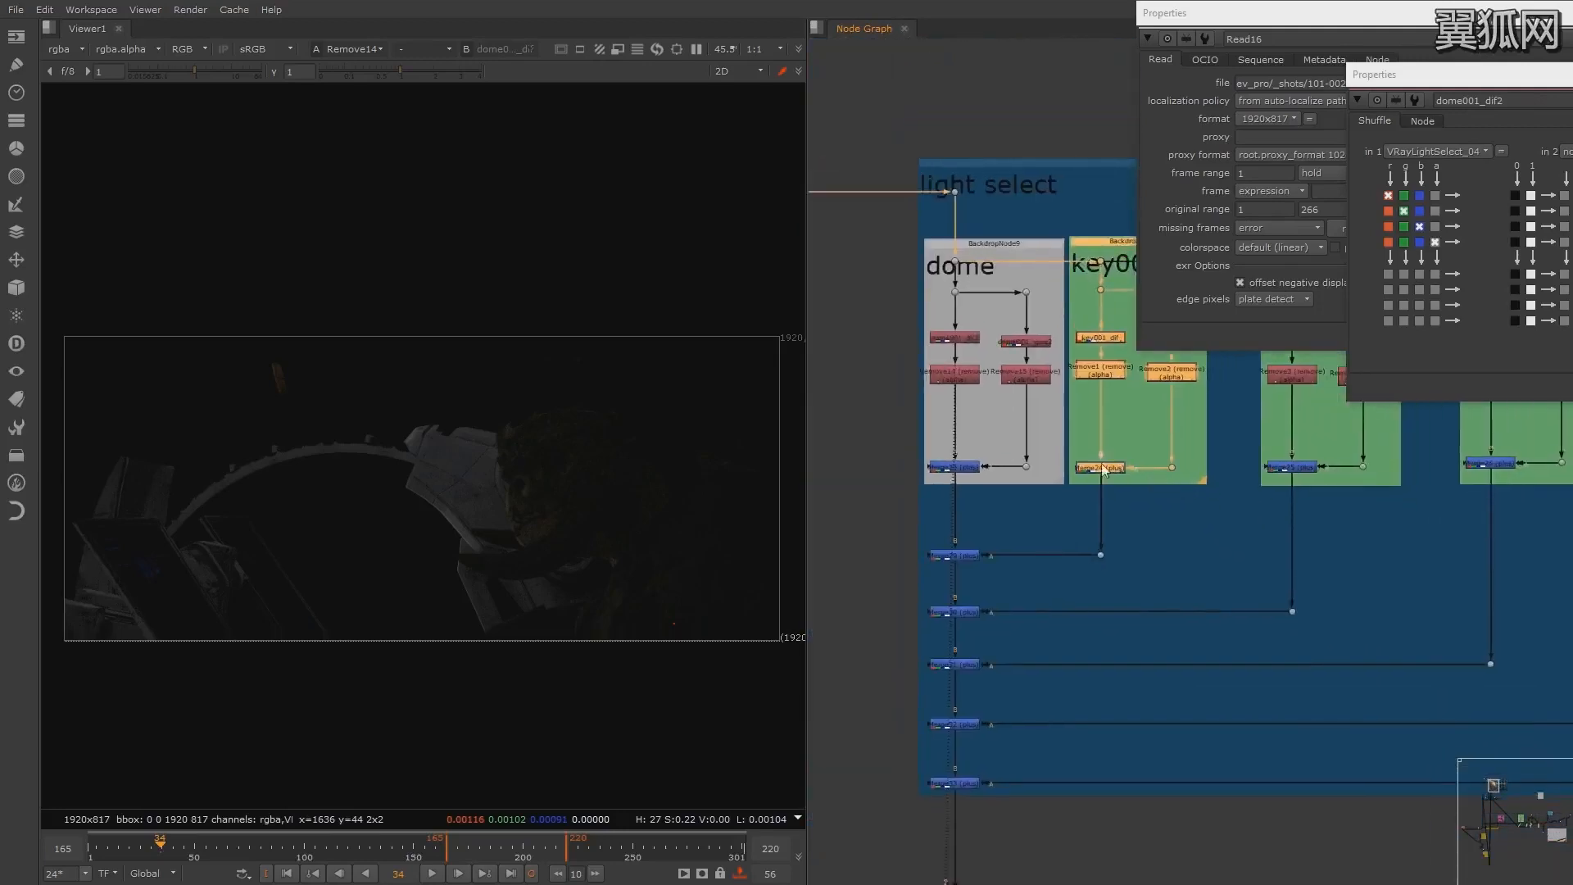
middle_click_drag(1064, 480, 1103, 495)
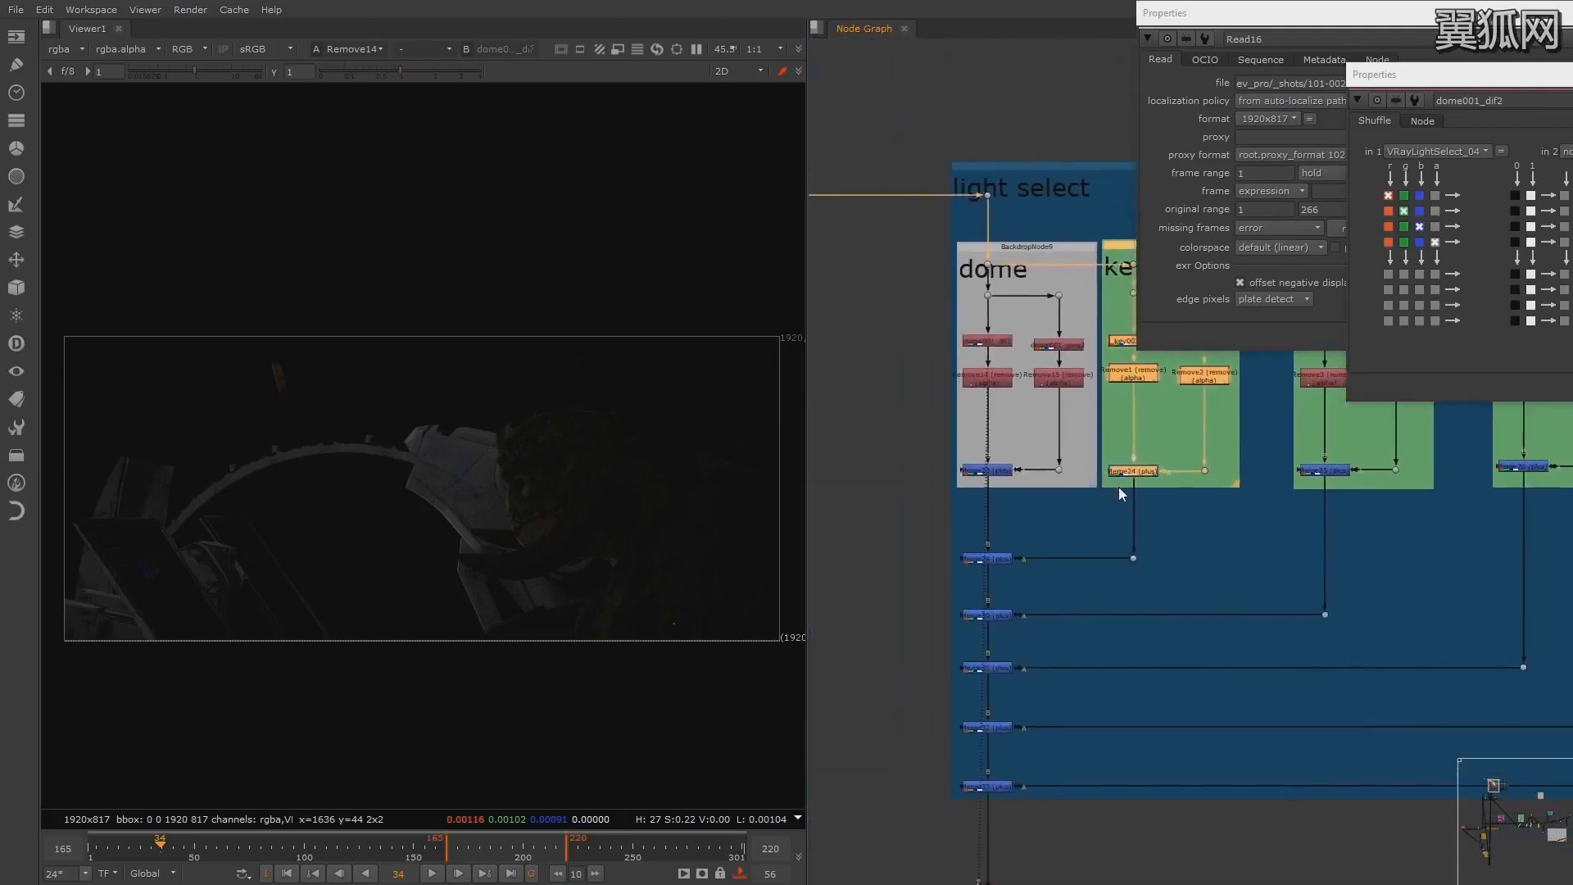
Step: Inspect the properties of Merge29 (plus), where the dome and key001 groups combine, and close them
scroll(1013, 567, "up", 4)
left_click(960, 554)
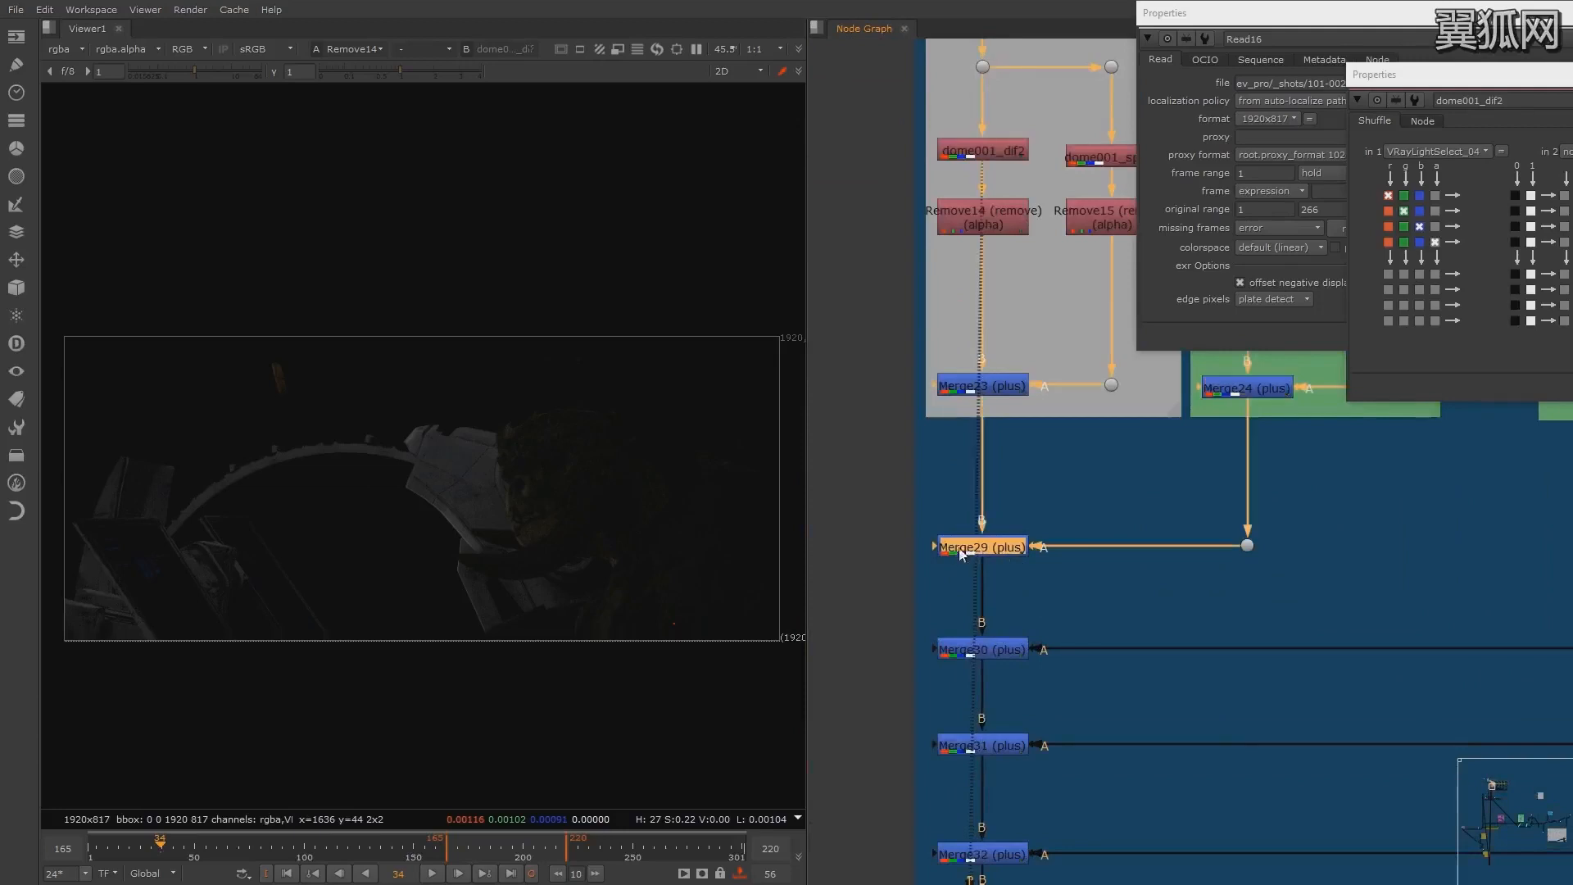
double_click(961, 550)
left_click(926, 468)
Step: Display the last merge in the light select column, Merge33, in the viewer
scroll(1230, 525, "down", 5)
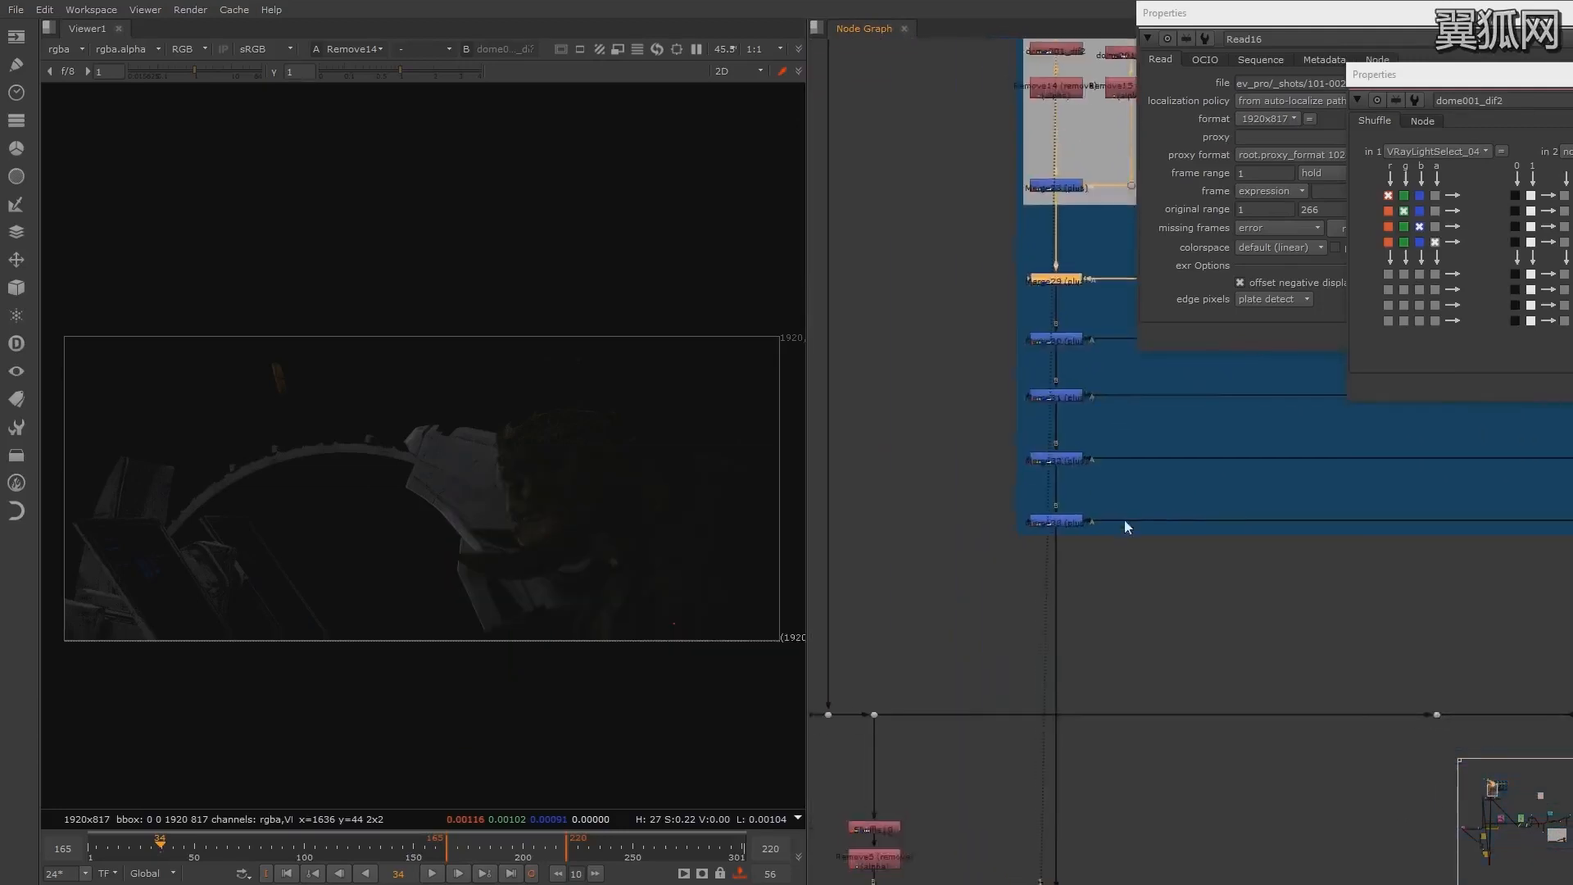
scroll(1124, 519, "down", 1)
left_click(1080, 520)
key("1")
scroll(1242, 458, "up", 5)
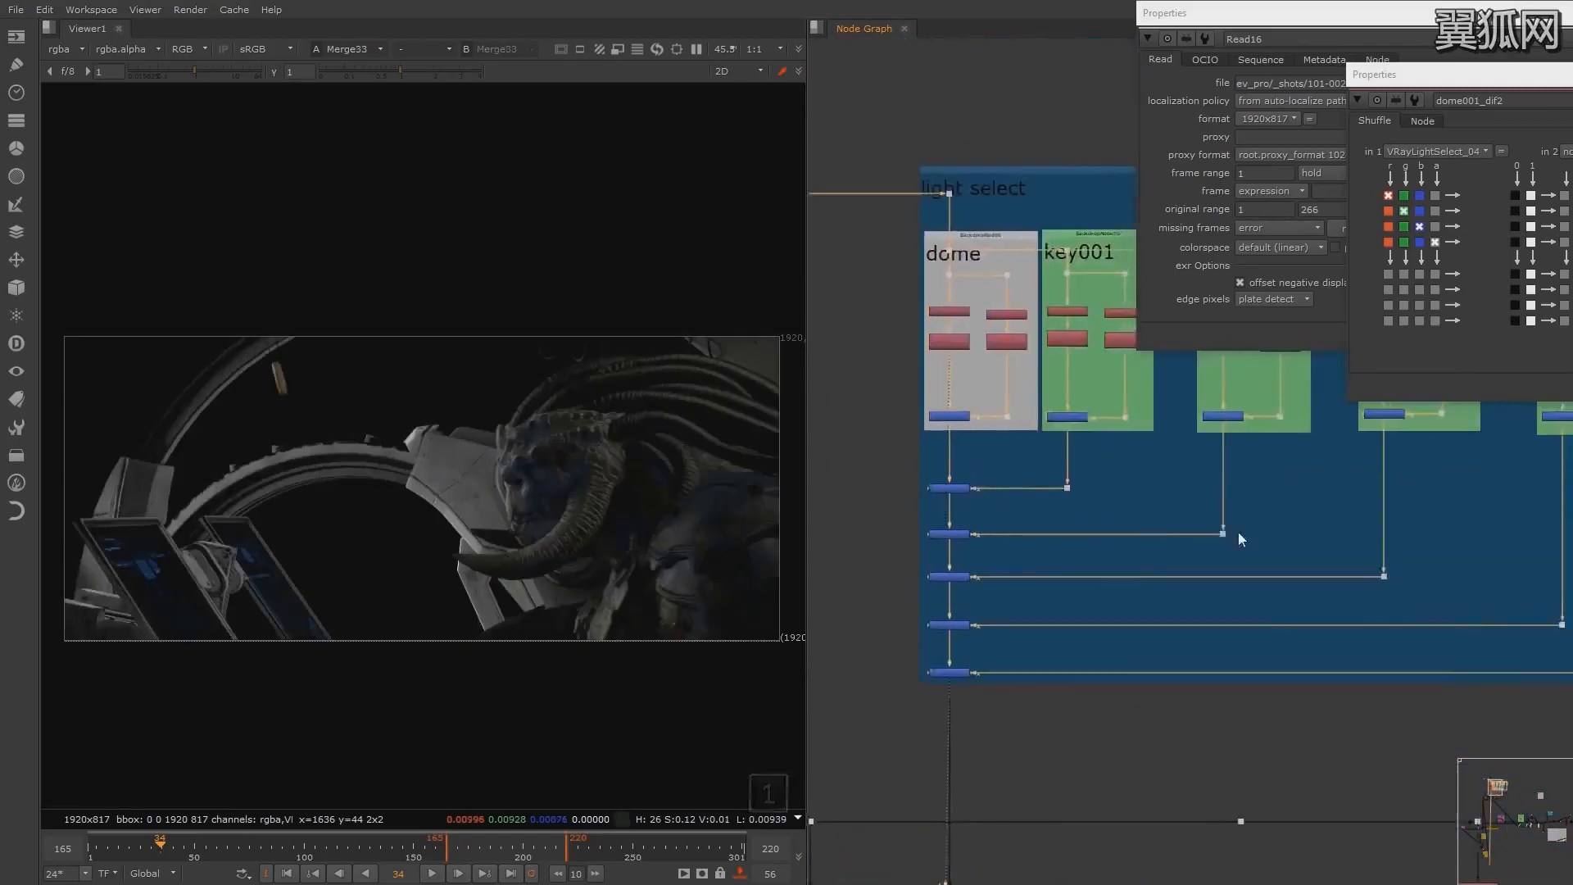
Step: Bring all six light groups into view and close the floating Read16 and dome001_dif2 properties
scroll(1239, 534, "down", 3)
middle_click_drag(1368, 496, 1301, 524)
scroll(1301, 524, "down", 1)
middle_click_drag(1191, 399, 1210, 423)
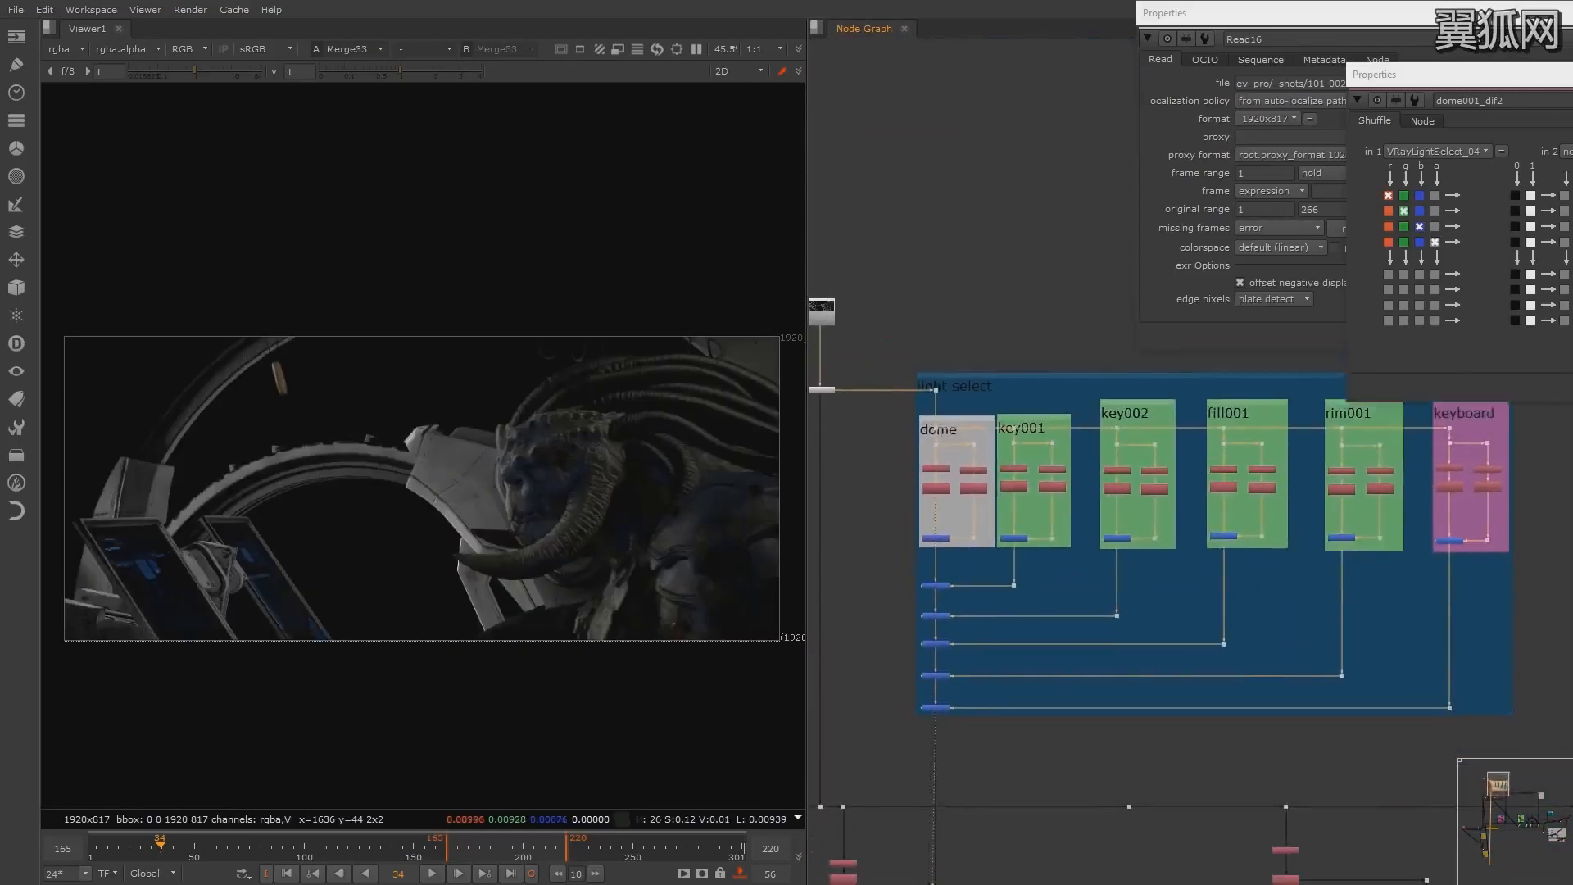
left_click(1535, 336)
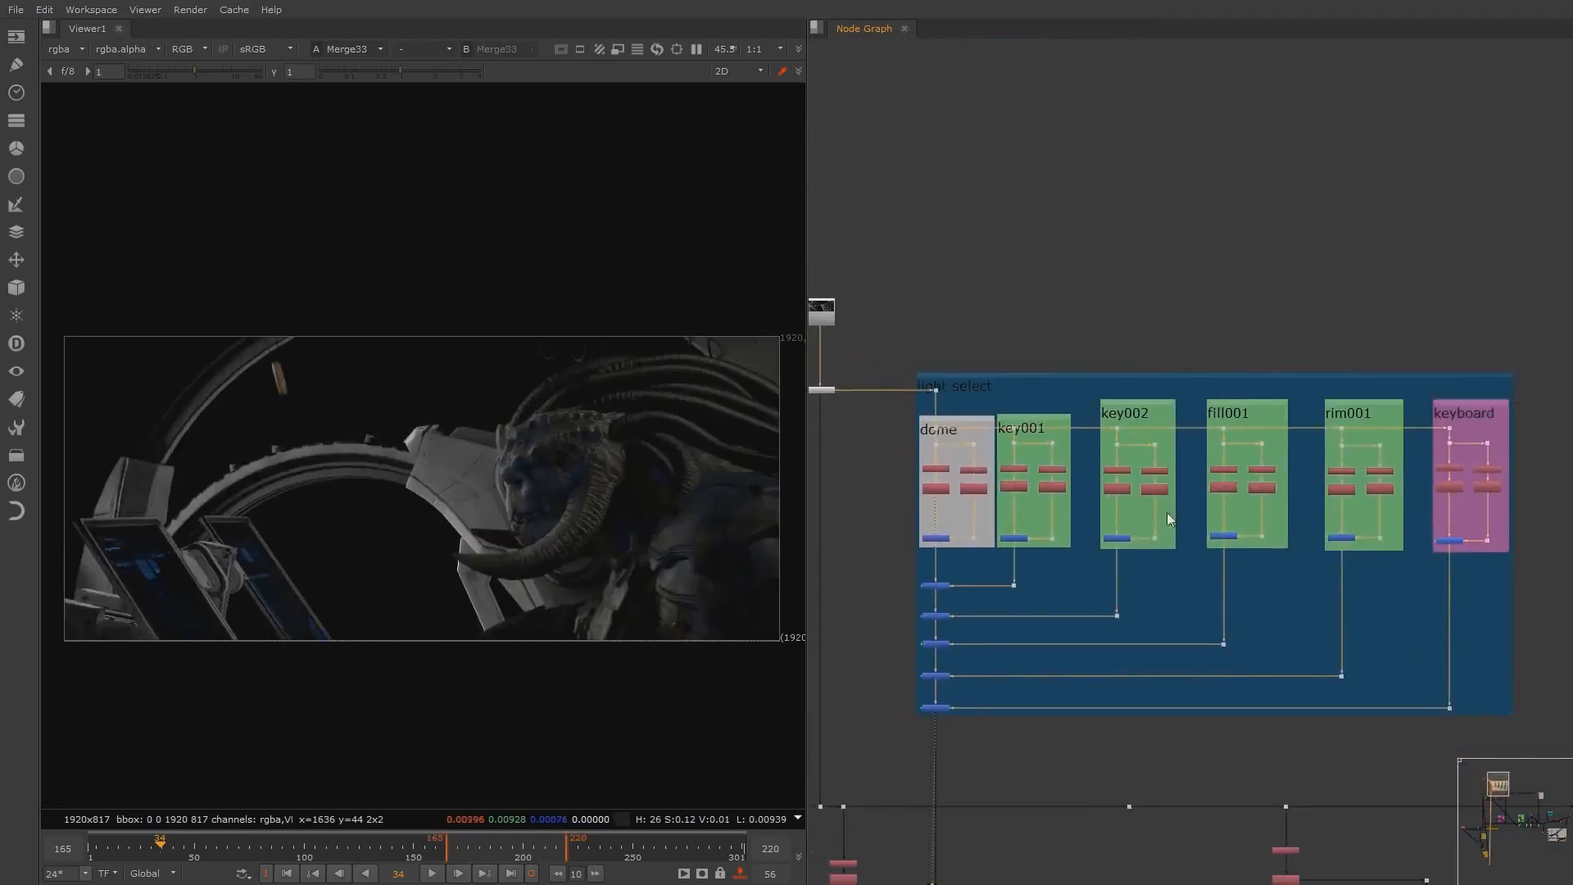
Step: Create a Shuffle node in the empty area beside the light select backdrop and connect its input to the Unpremult node
middle_click_drag(947, 664, 1167, 688)
scroll(1044, 500, "up", 1)
scroll(1044, 500, "up", 2)
middle_click_drag(1090, 550, 997, 429)
left_click(867, 557)
key("Tab")
type("sh")
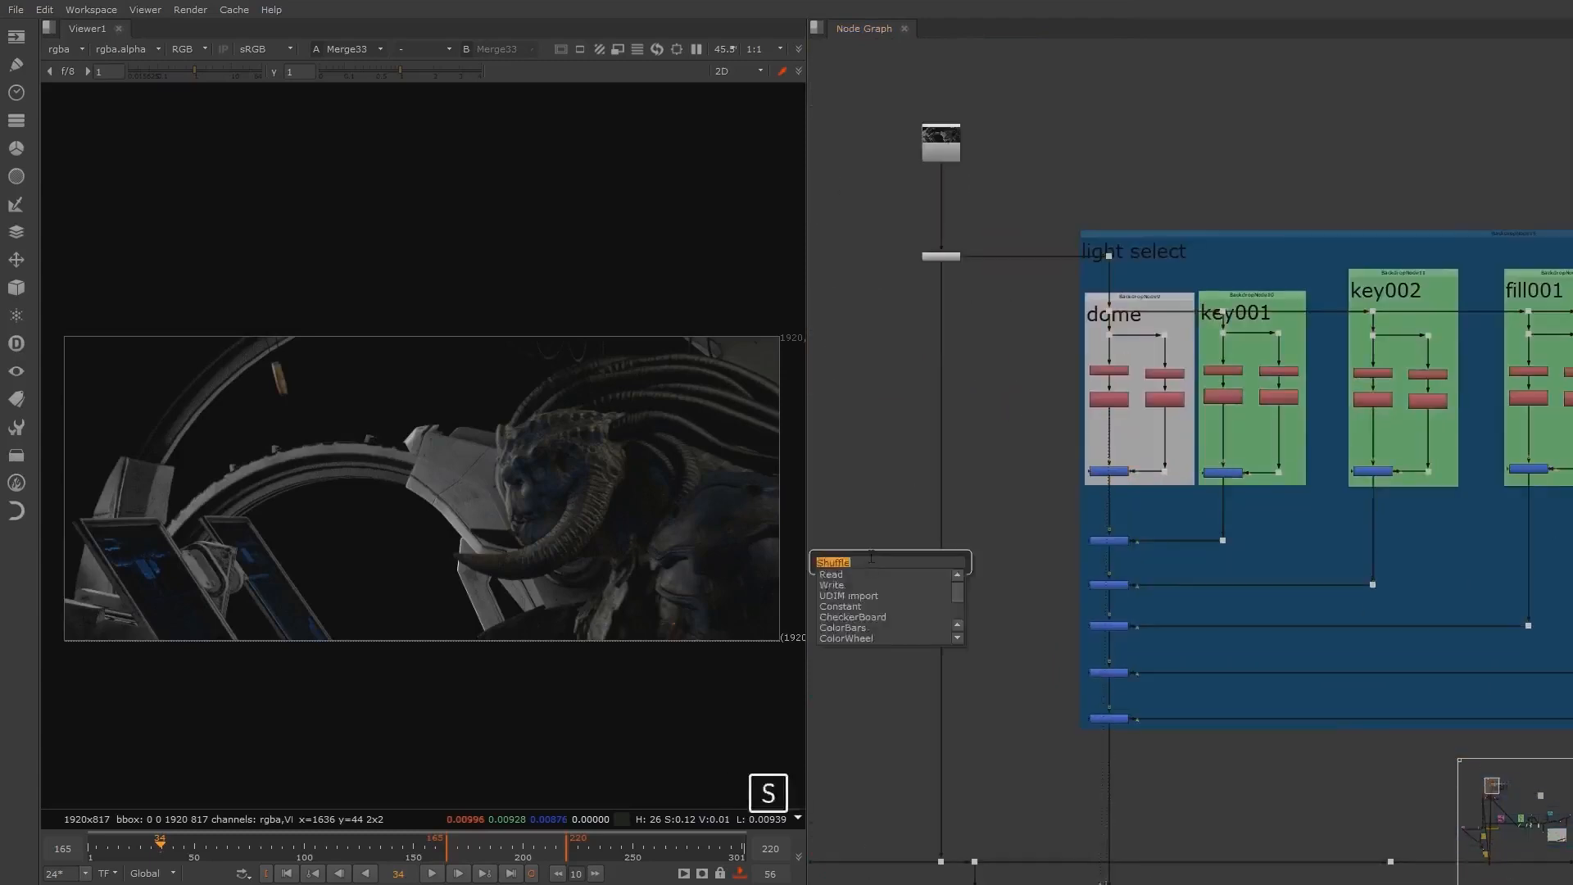
left_click(843, 575)
left_click_drag(862, 538, 941, 256)
Step: Add a second Shuffle node below the first, close its properties and connect its input to the same Unpremult node
key("Tab")
type("sh")
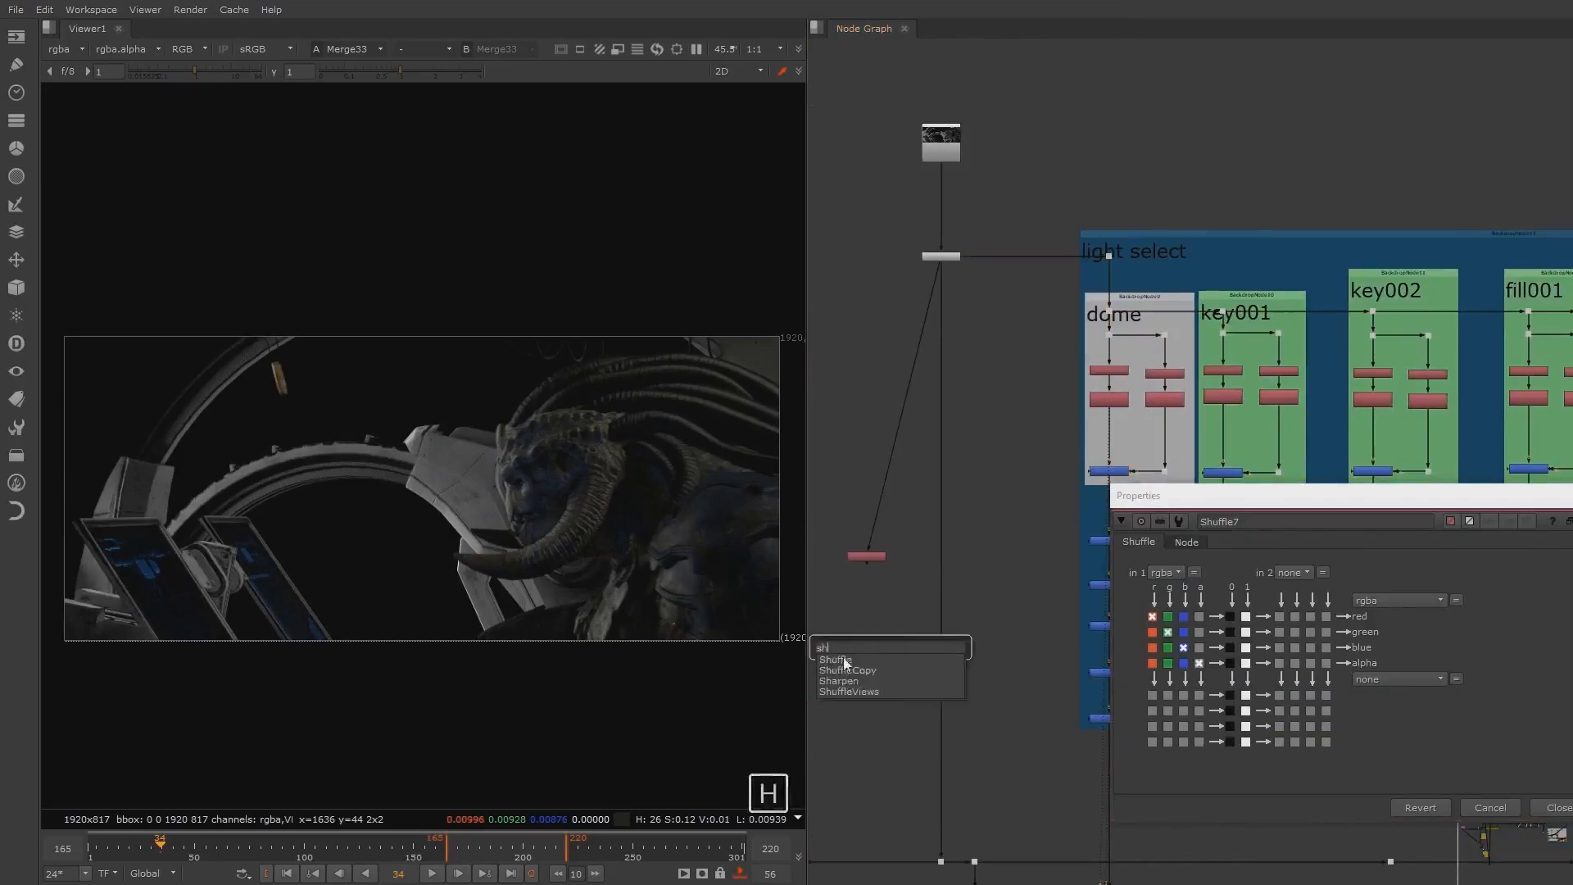
key("Return")
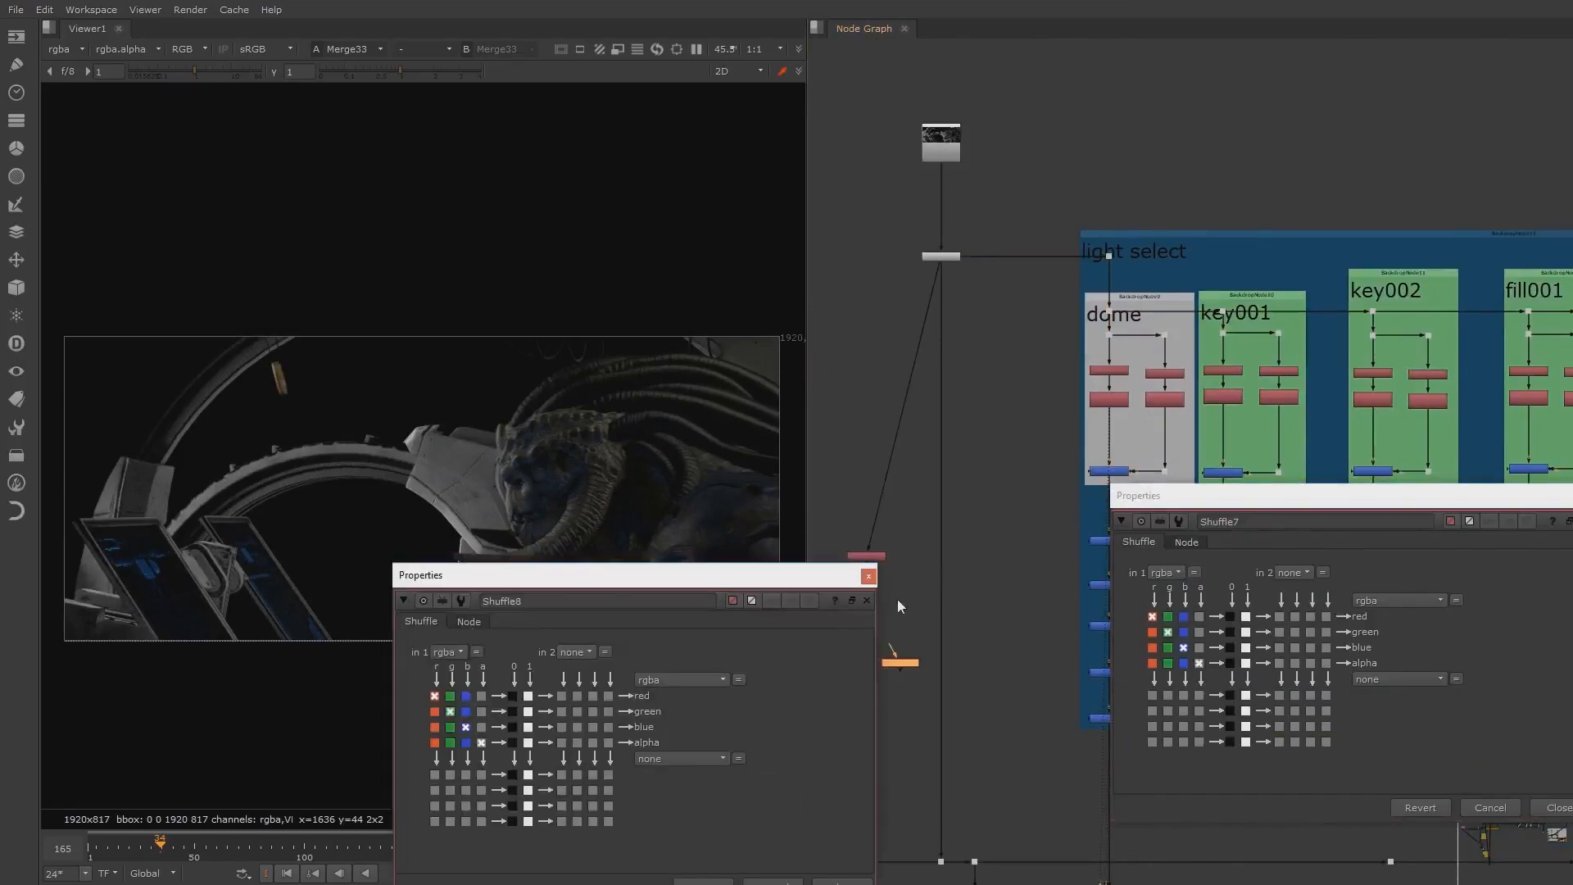
left_click(868, 600)
left_click_drag(895, 664, 942, 255)
left_click_drag(1352, 499, 1136, 470)
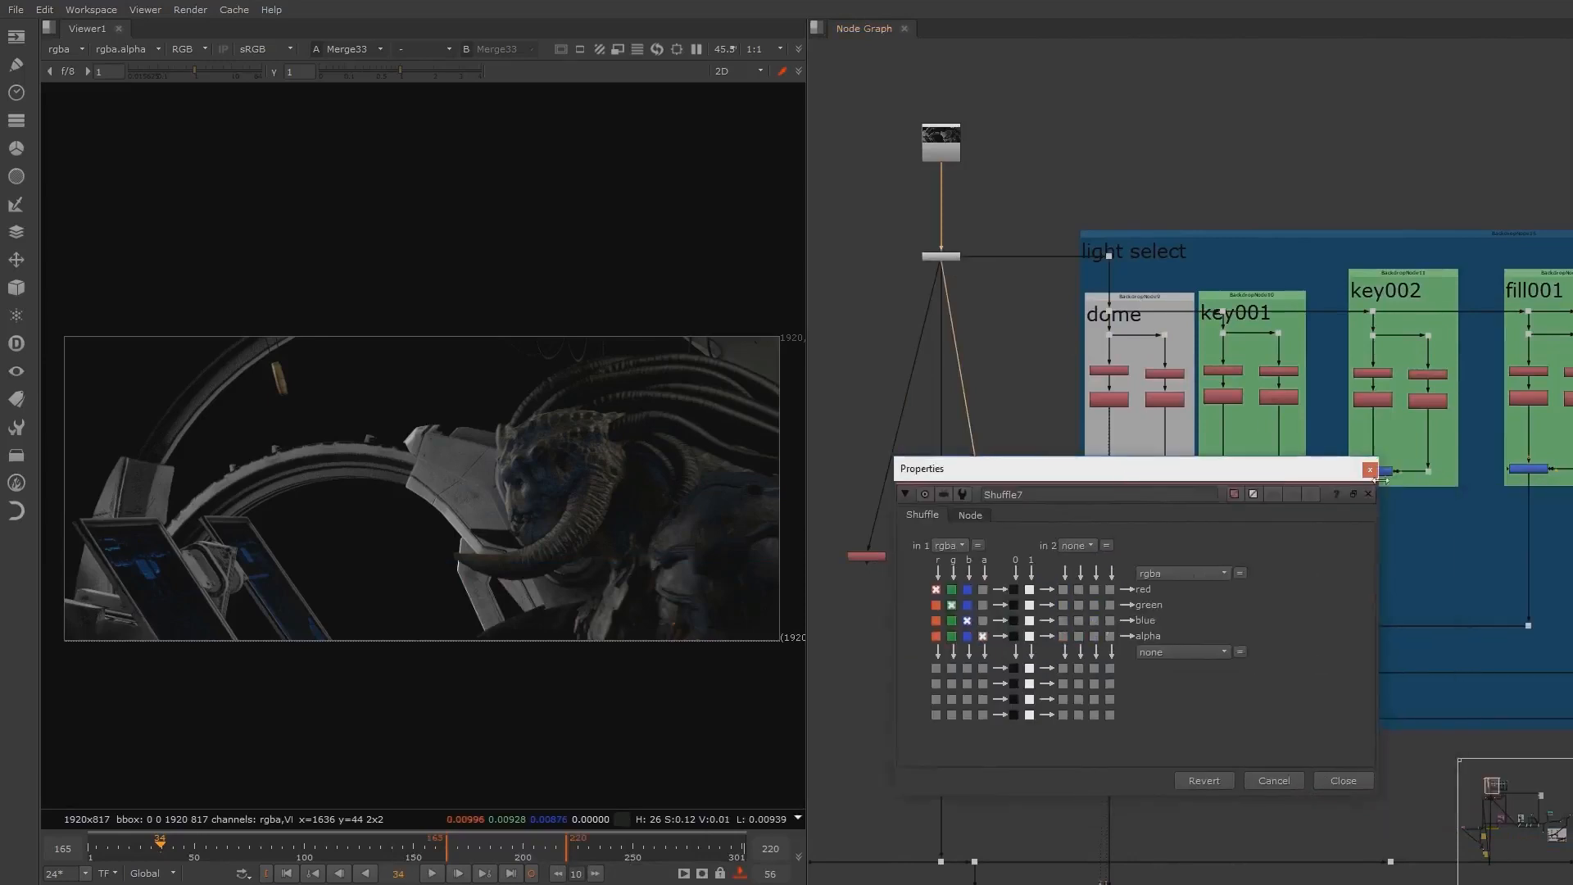
Step: Close the Shuffle7 properties and move the new Shuffle nodes closer together beside the dome backdrop
left_click(1373, 470)
left_click_drag(996, 573, 987, 561)
scroll(924, 566, "up", 2)
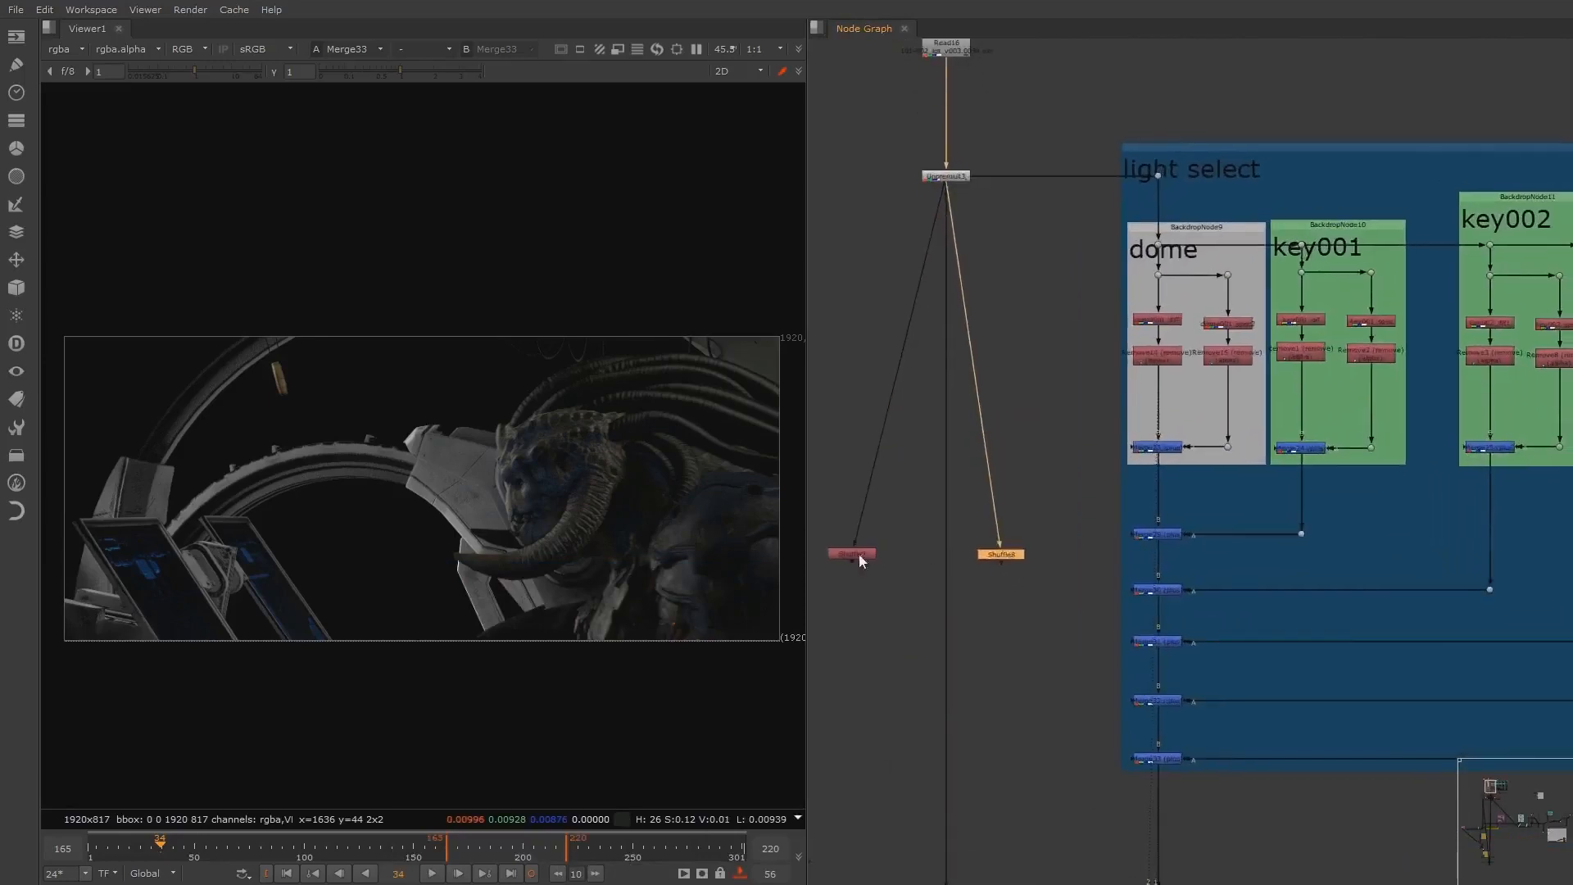
left_click_drag(857, 553, 1071, 527)
scroll(1164, 472, "up", 2)
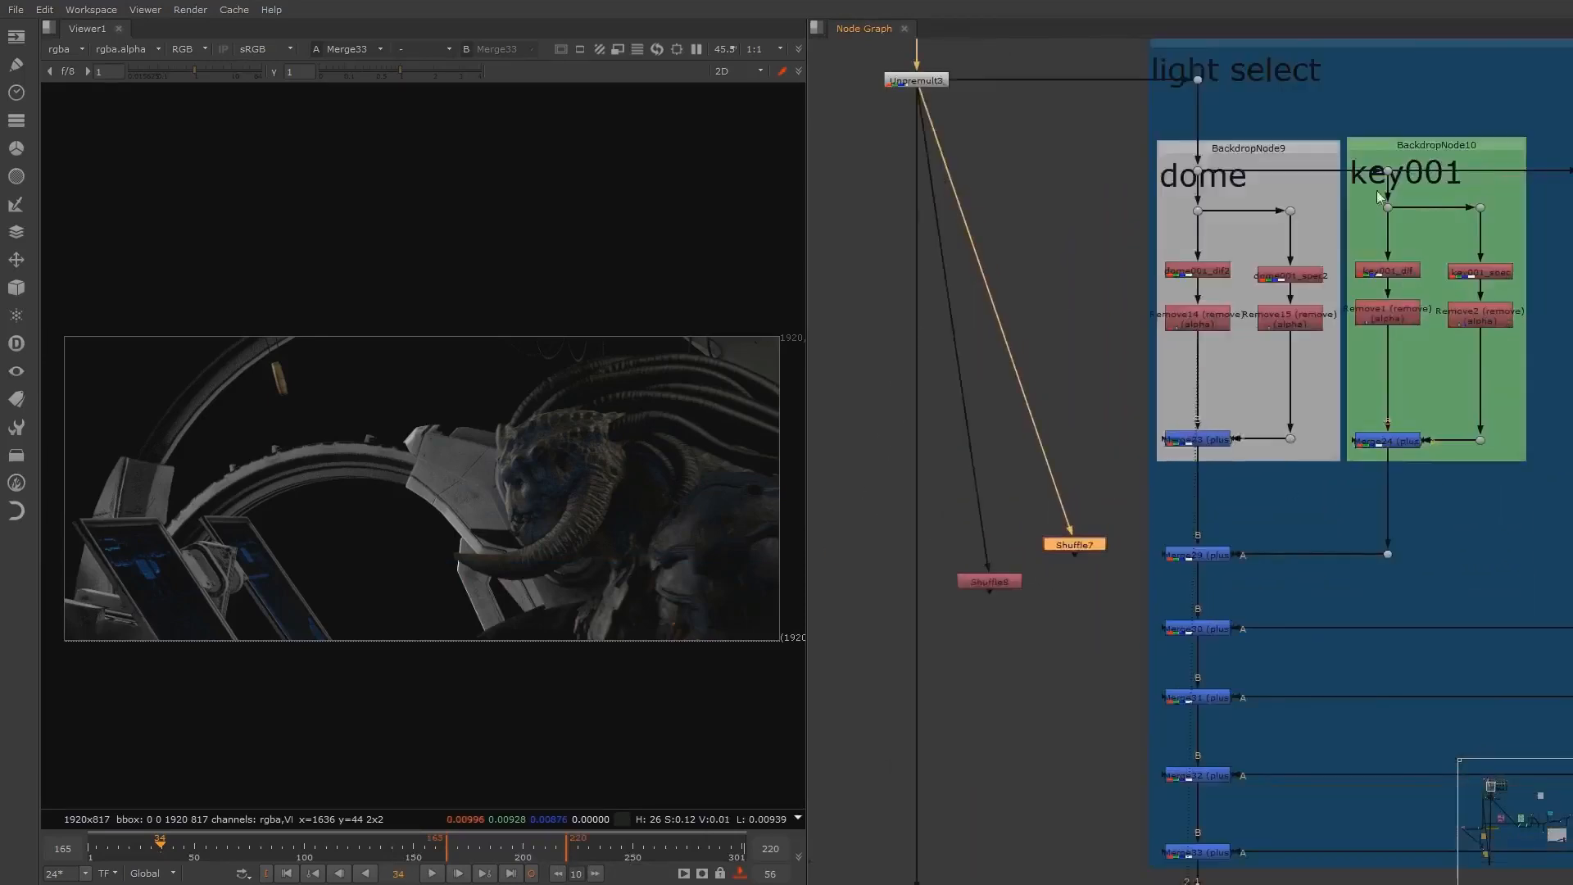
scroll(1389, 238, "down", 4)
scroll(1138, 440, "up", 5)
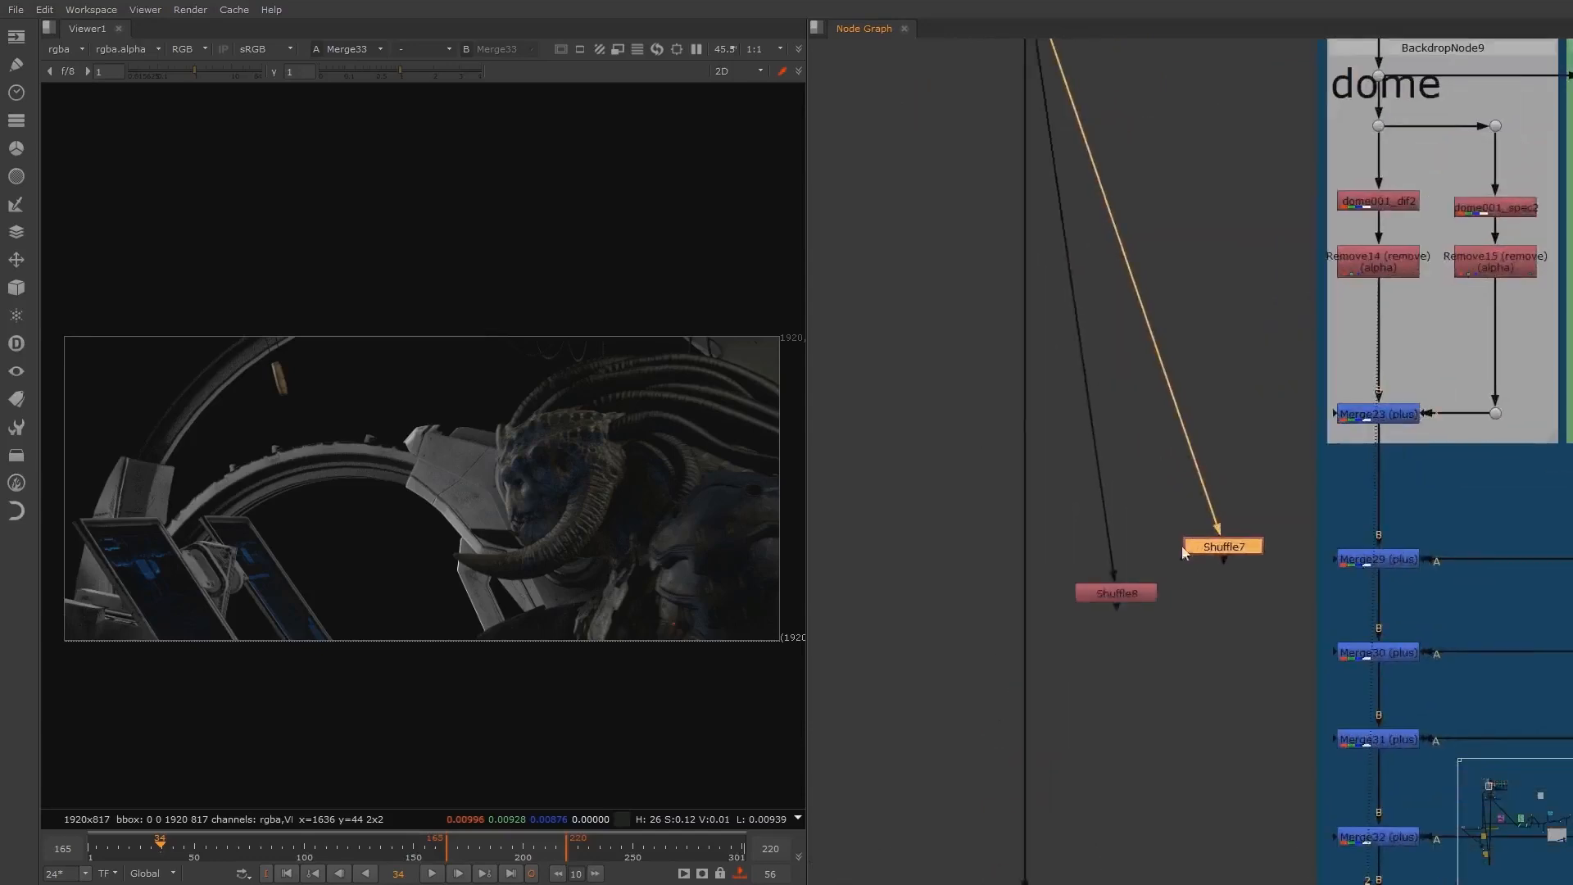
Step: Set Shuffle8's input layer to VRayLighting and Shuffle7's to VRaySpecular, closing both property windows
double_click(1116, 593)
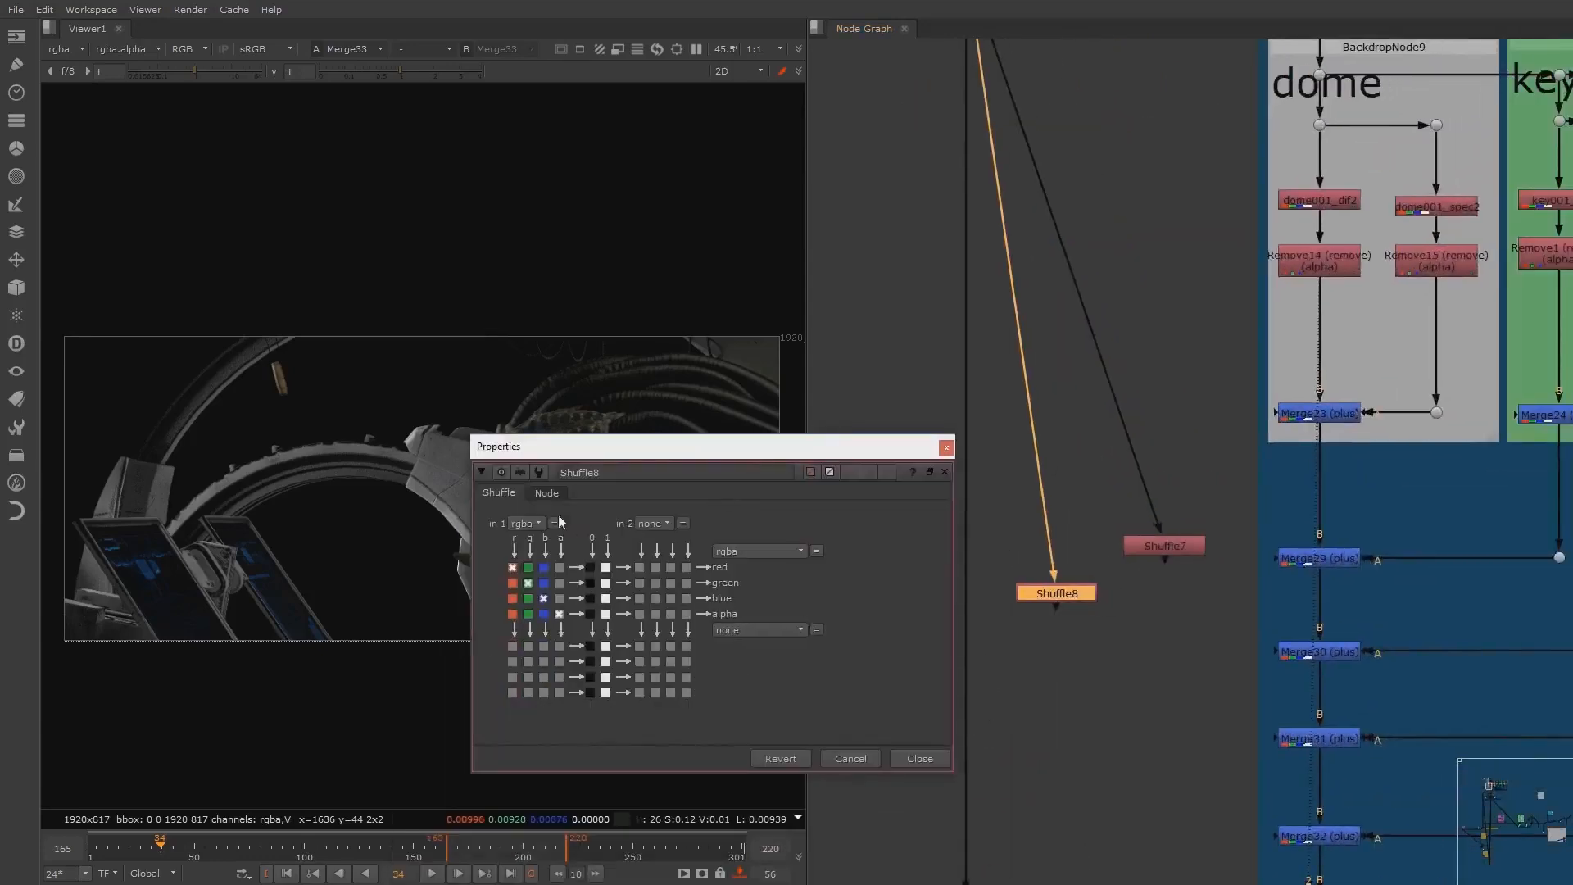
left_click(523, 523)
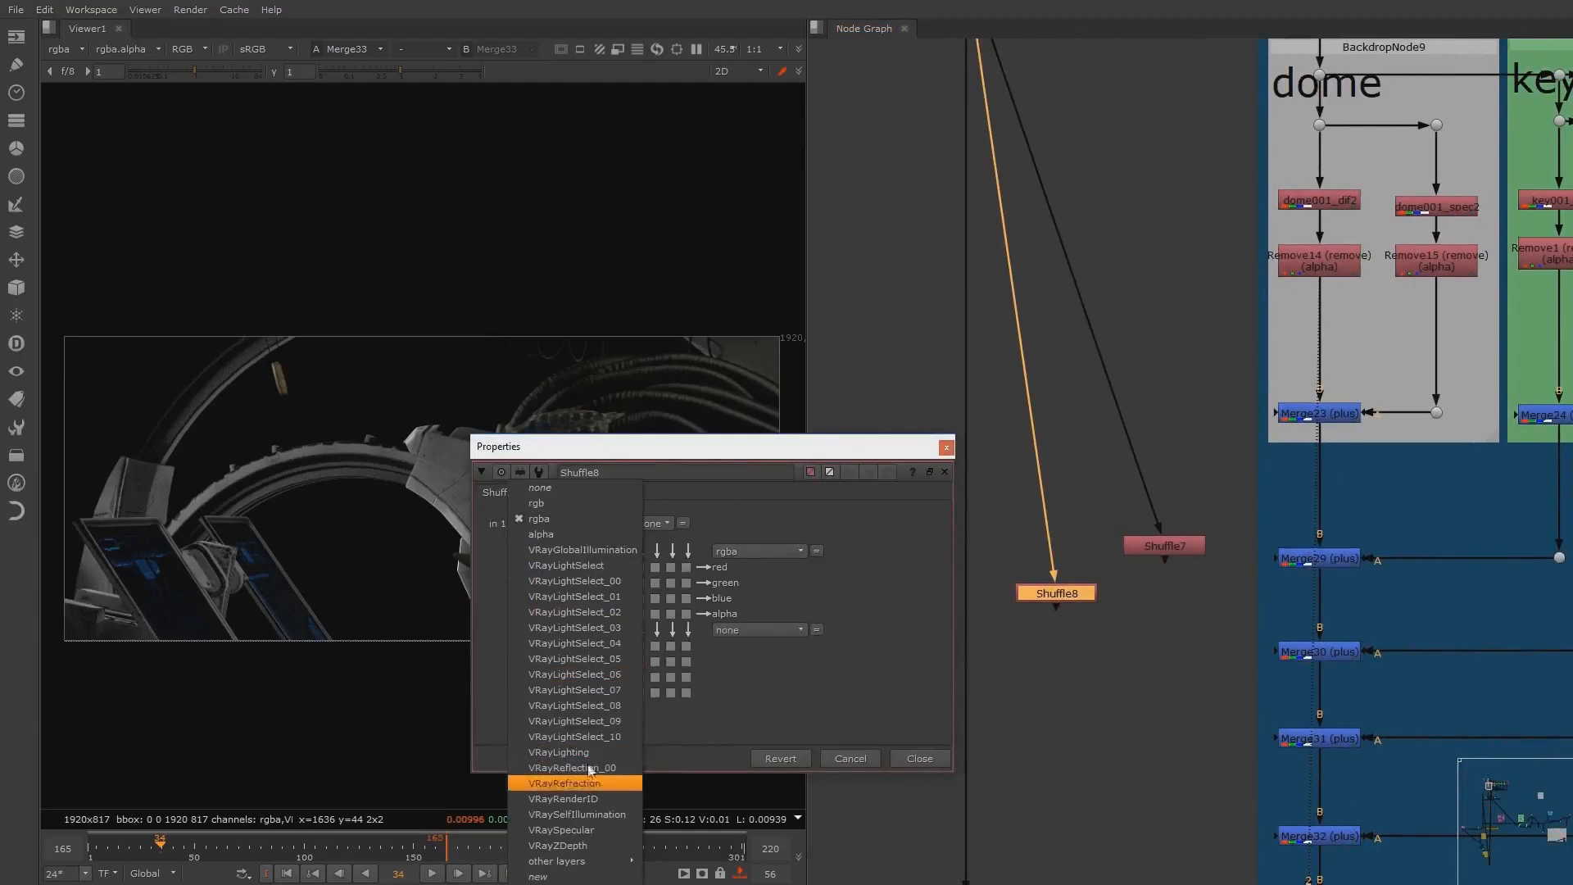
left_click(574, 752)
double_click(1169, 546)
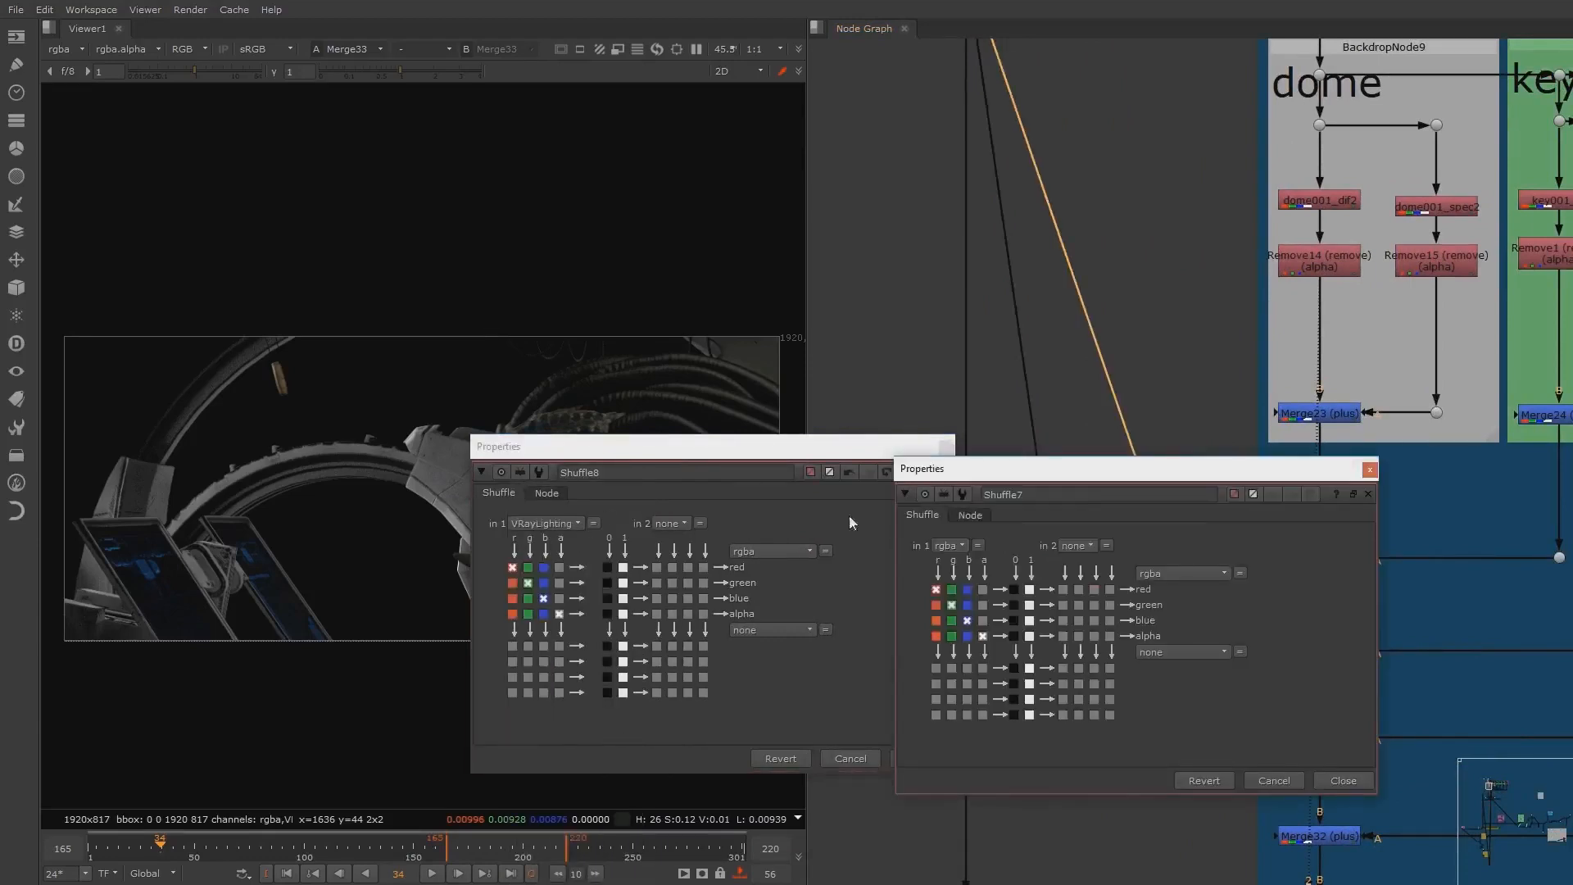
left_click(954, 546)
left_click(1028, 829)
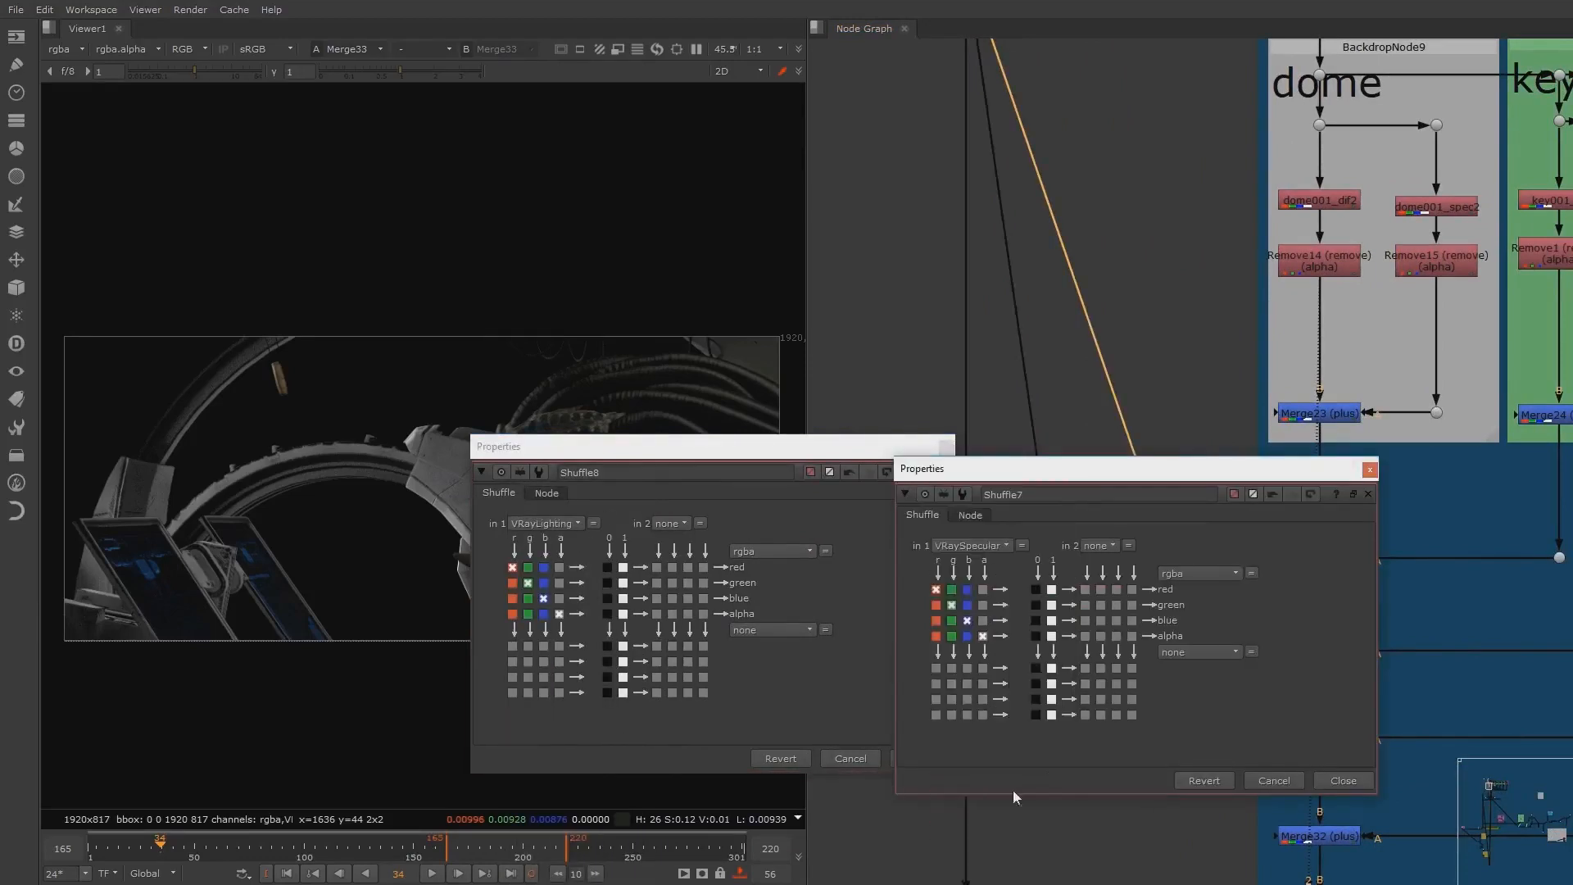
left_click(1344, 781)
left_click(938, 762)
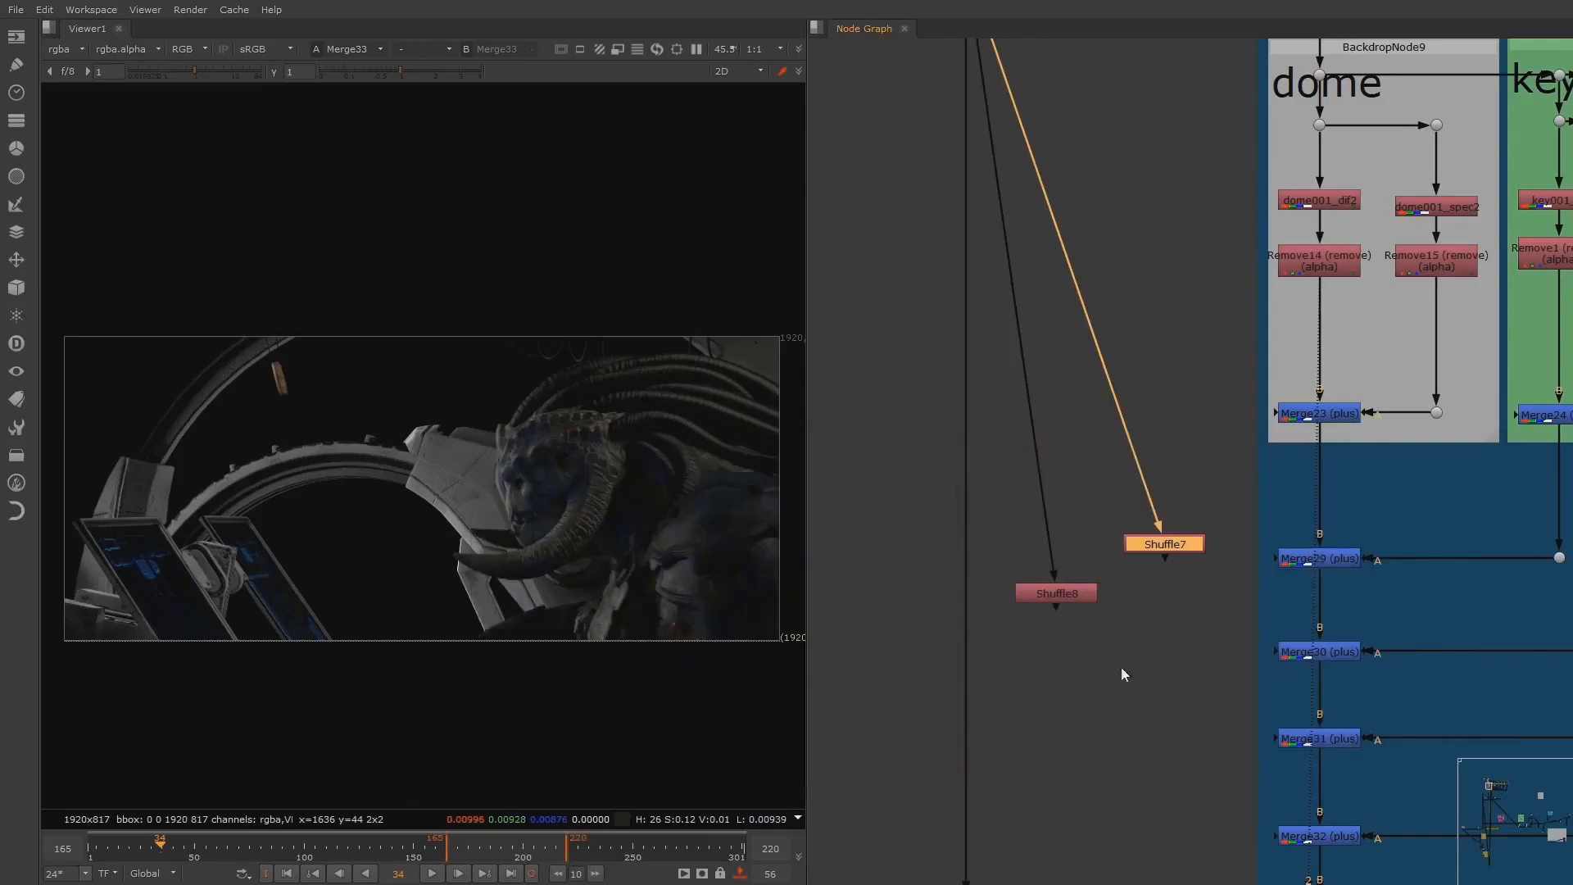
Step: Add a Merge node below the two Shuffle nodes, with Shuffle8 as its B input and Shuffle7 as its A input
key("Tab")
key("m")
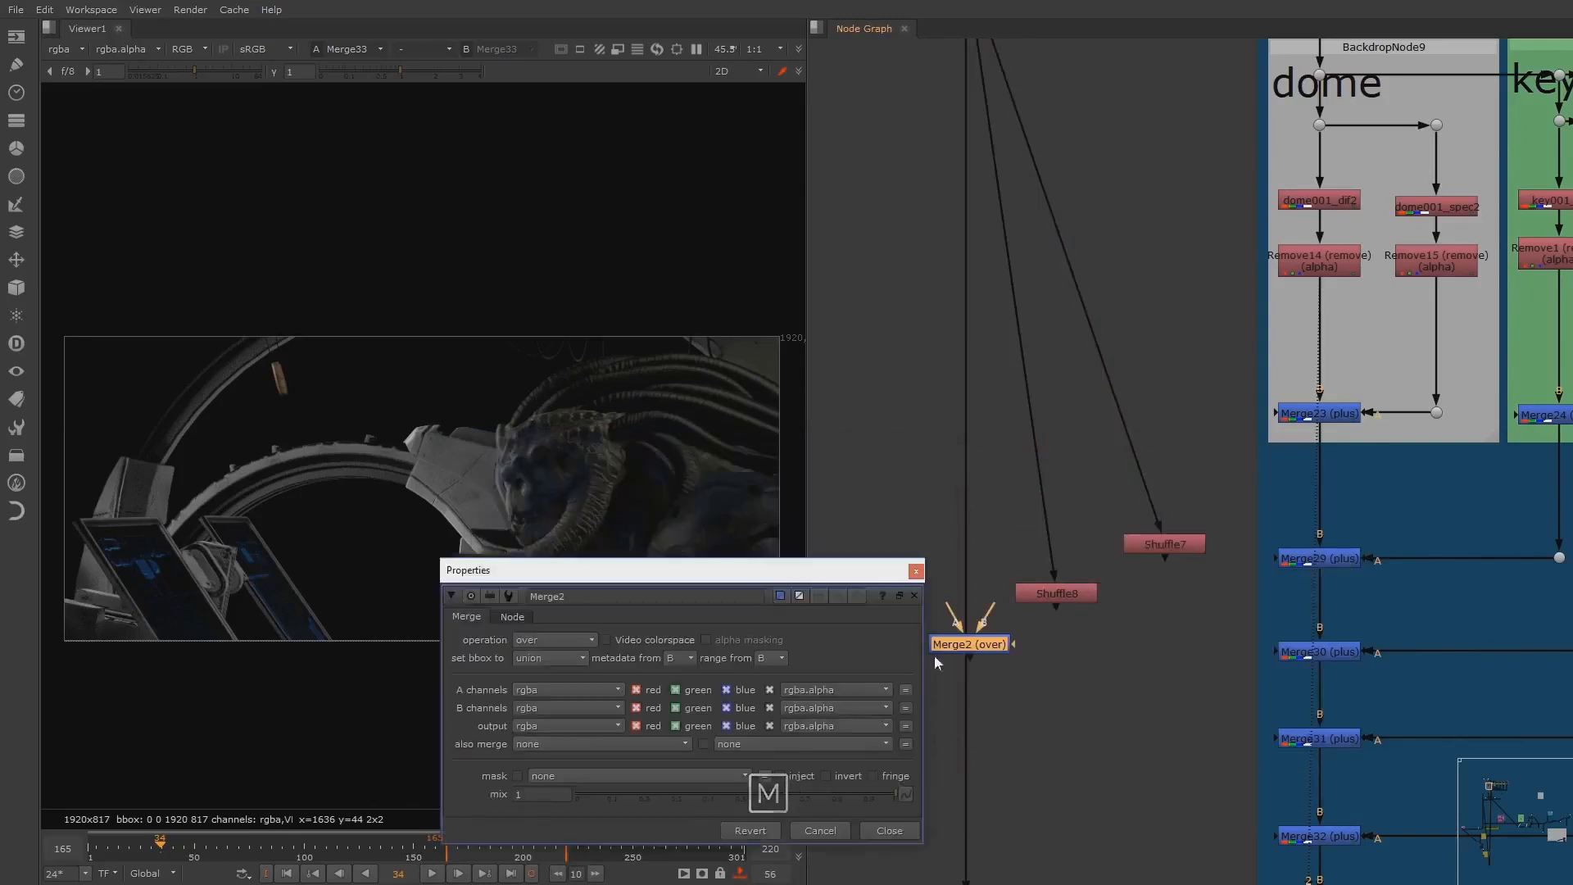
left_click(915, 572)
left_click_drag(993, 650, 1155, 548)
left_click_drag(1094, 677, 1074, 680)
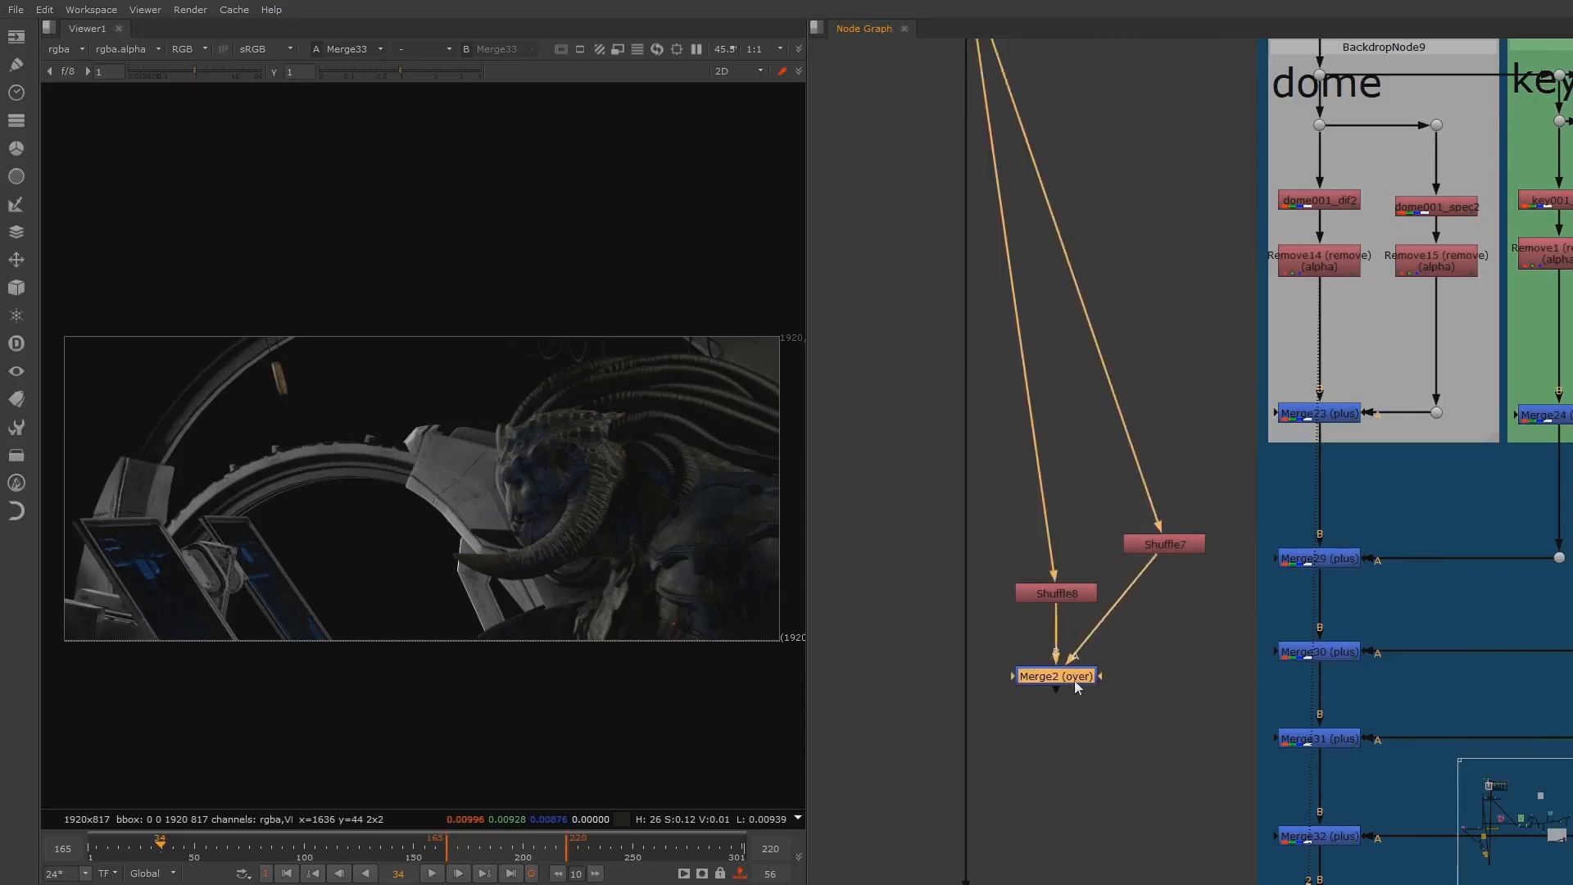
Step: Set the new Merge node's operation to plus and place it further below the two Shuffle nodes
double_click(1070, 681)
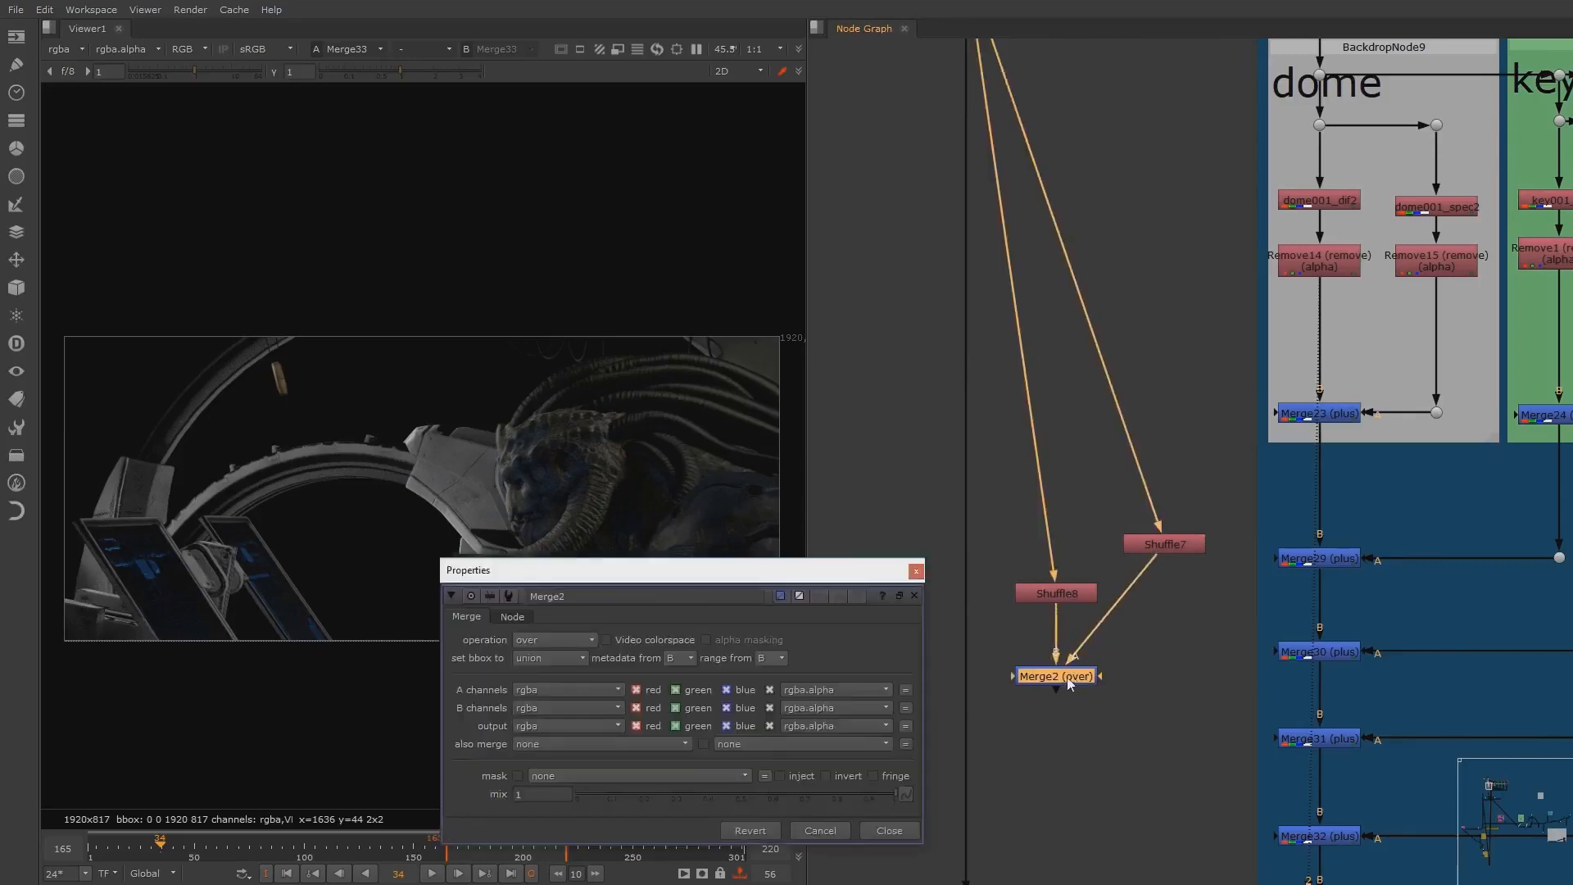
left_click(557, 642)
left_click(544, 673)
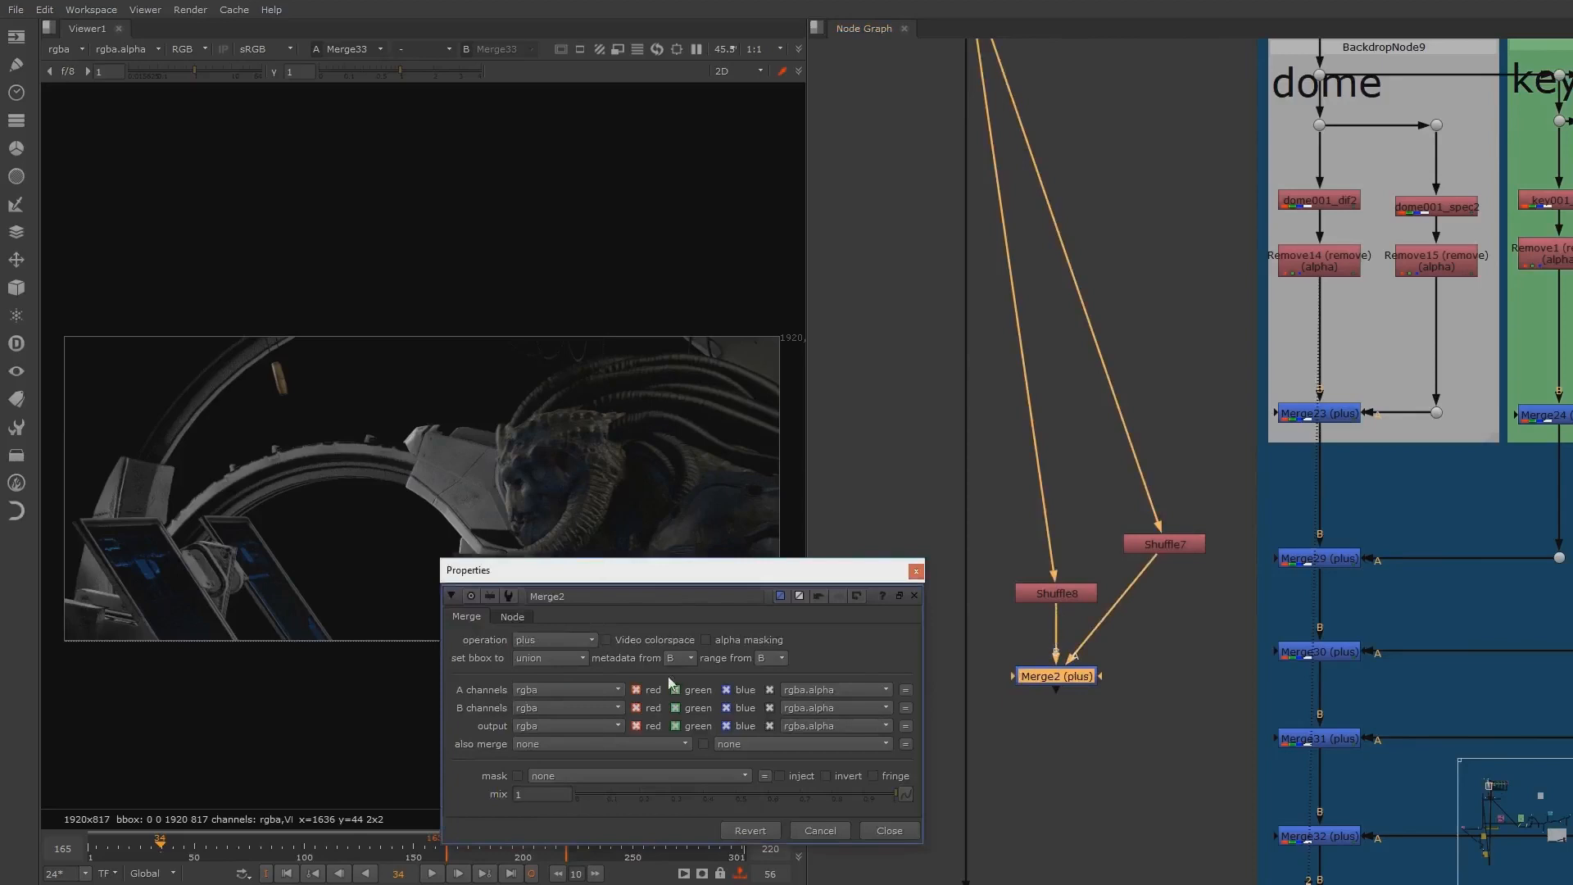
left_click(915, 571)
left_click_drag(1077, 681, 1076, 690)
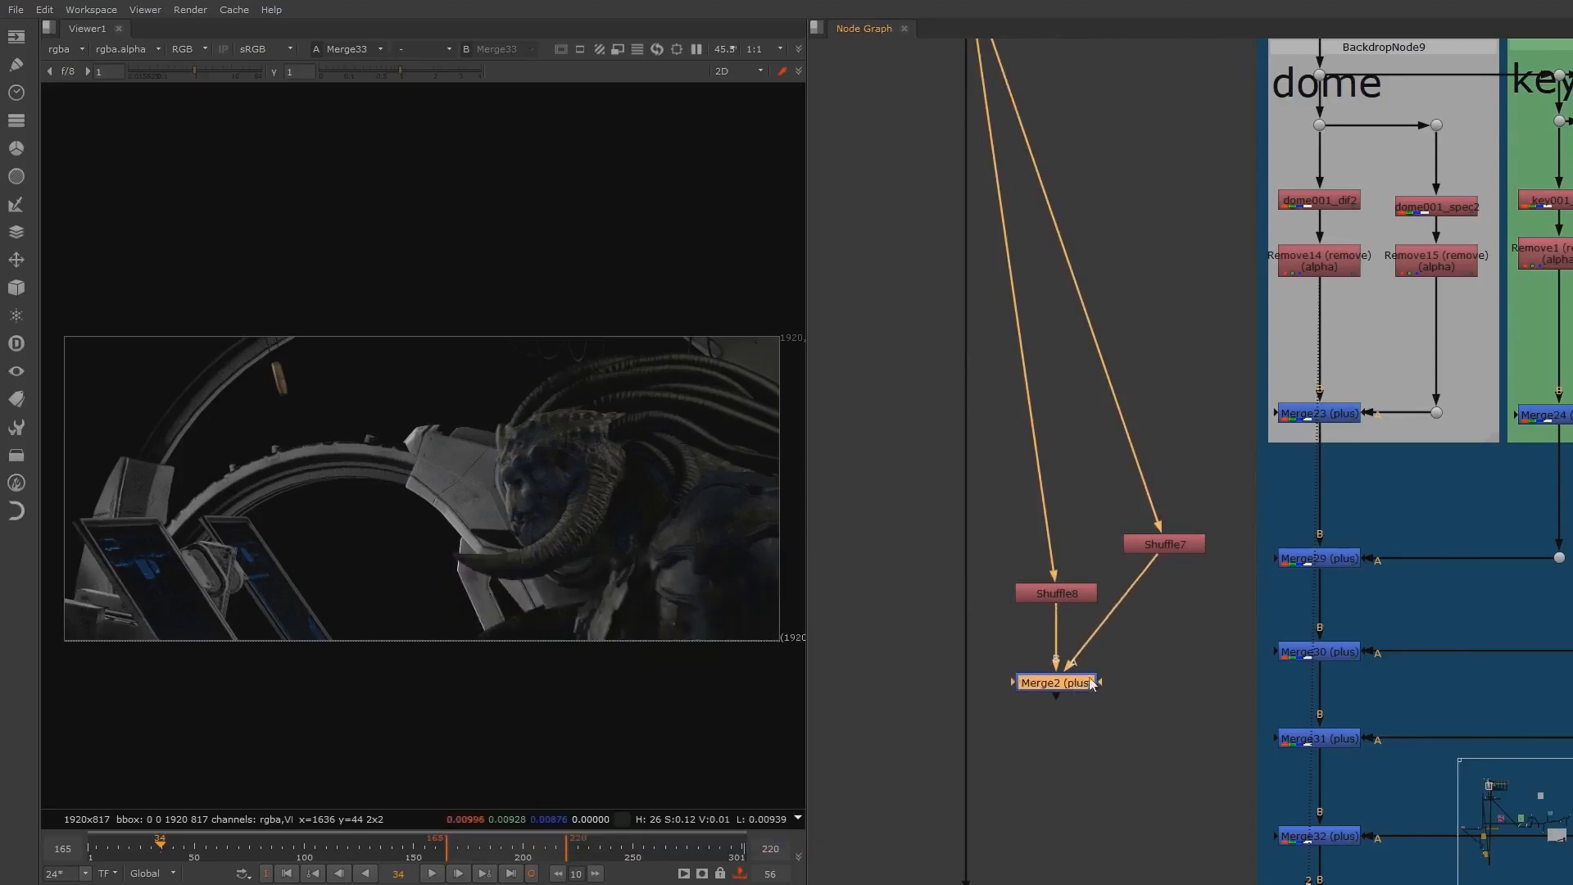
scroll(1070, 544, "down", 2)
left_click_drag(1069, 545, 1056, 744)
Step: Reopen the properties of Shuffle8 and Shuffle7 to review their input layers, and close both windows
double_click(1053, 473)
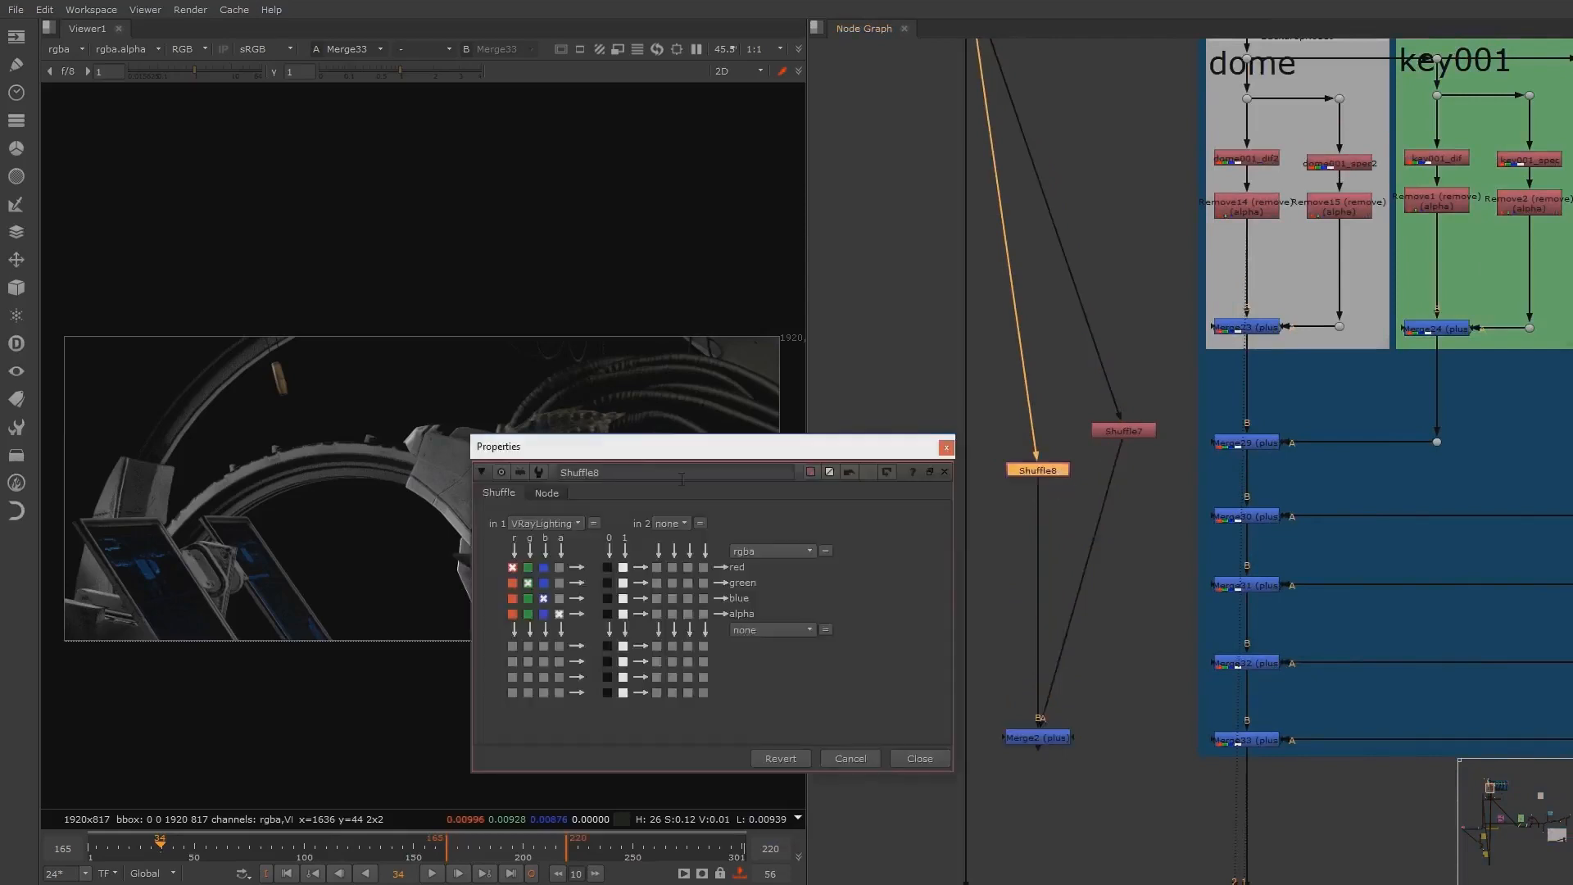
left_click_drag(572, 447, 828, 406)
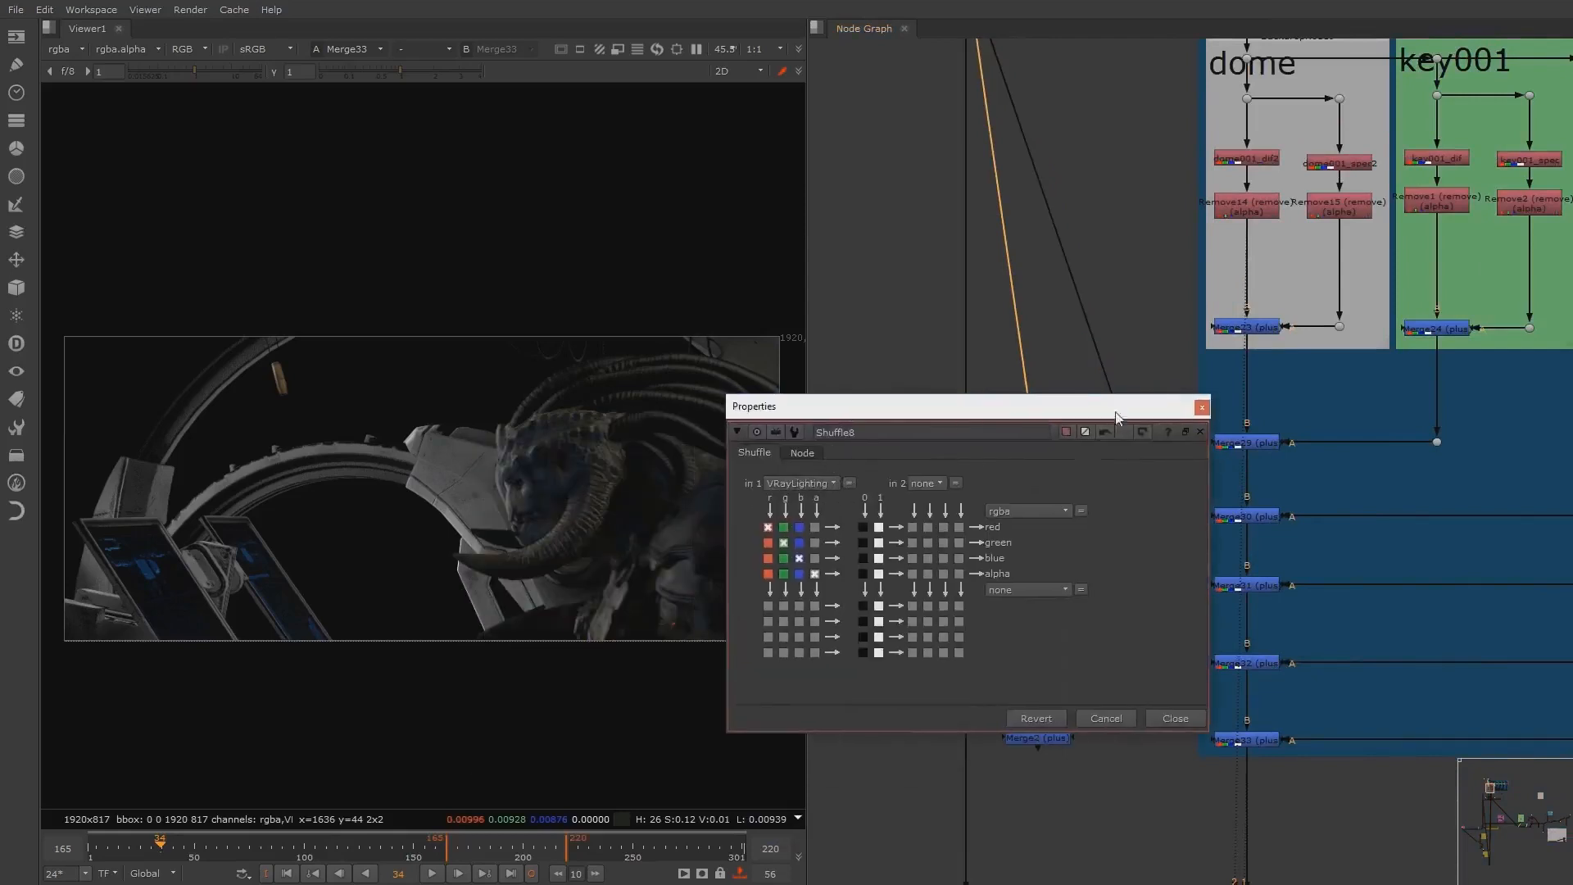
left_click_drag(1116, 418, 1143, 563)
double_click(1123, 431)
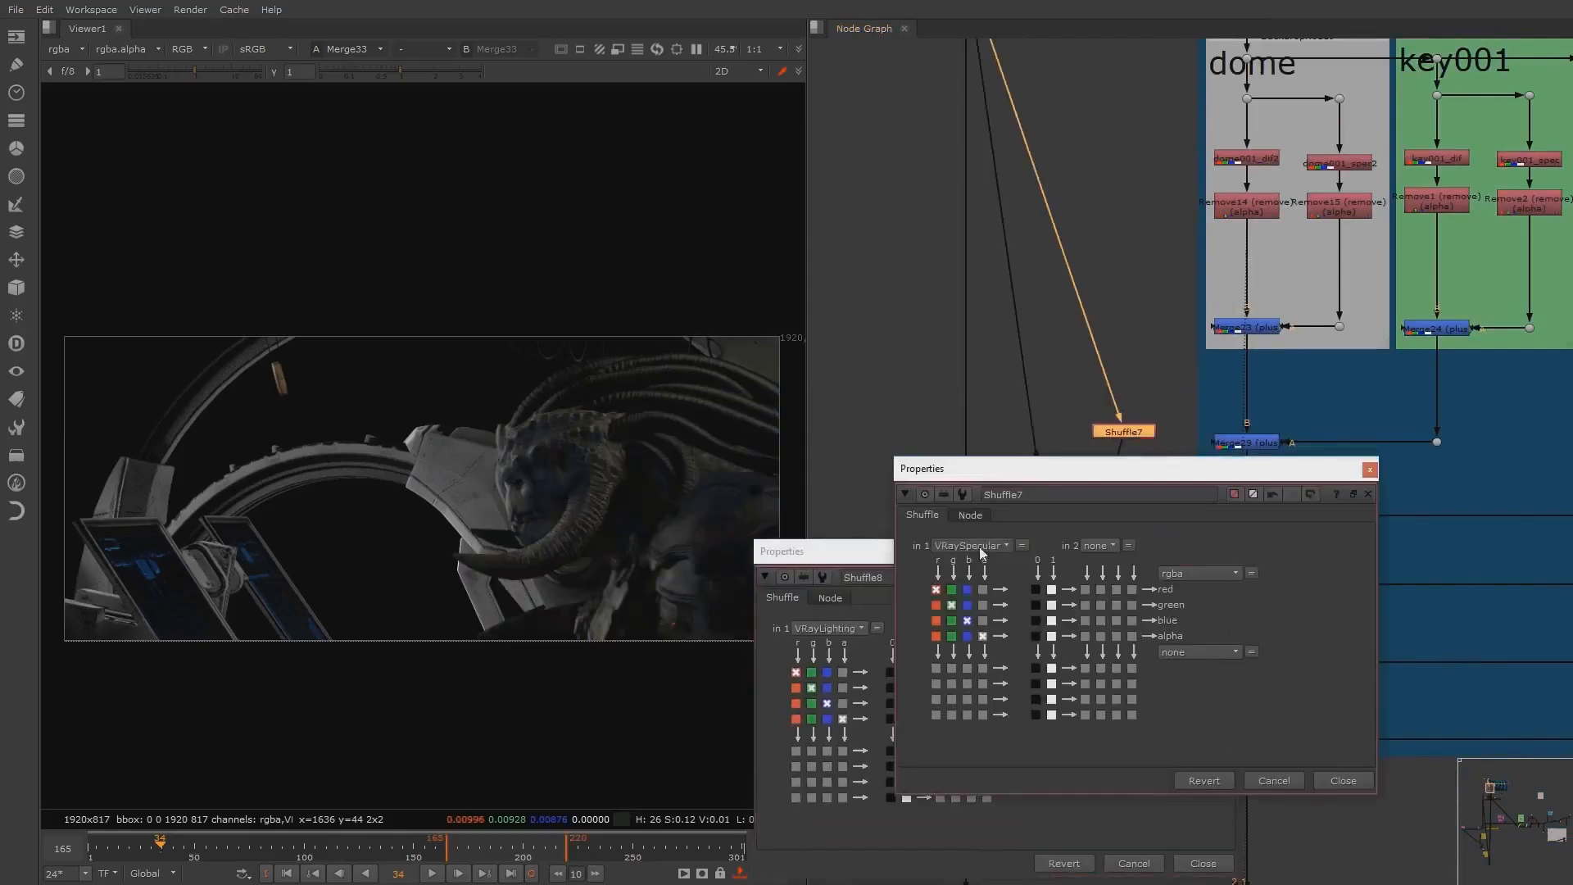
left_click(981, 547)
left_click(1174, 537)
left_click(1370, 469)
left_click(1230, 552)
middle_click_drag(1084, 731, 986, 645)
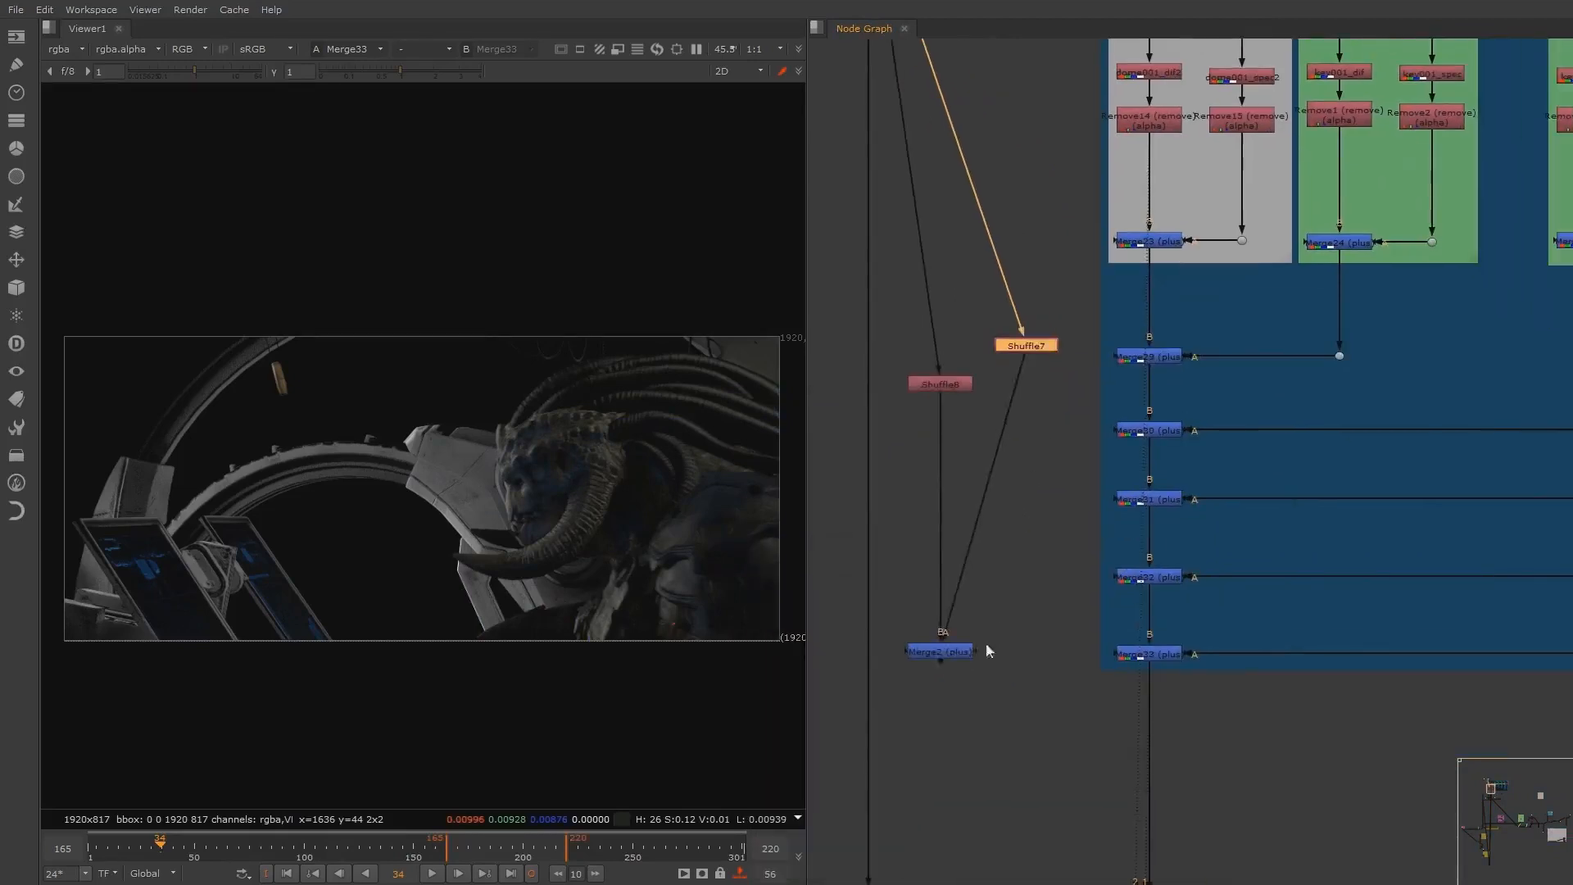
Step: Assign Merge2 to viewer input 1 and Merge33 to viewer input 2, and toggle between them to compare the images
left_click(941, 653)
key("1")
left_click(1164, 655)
key("2")
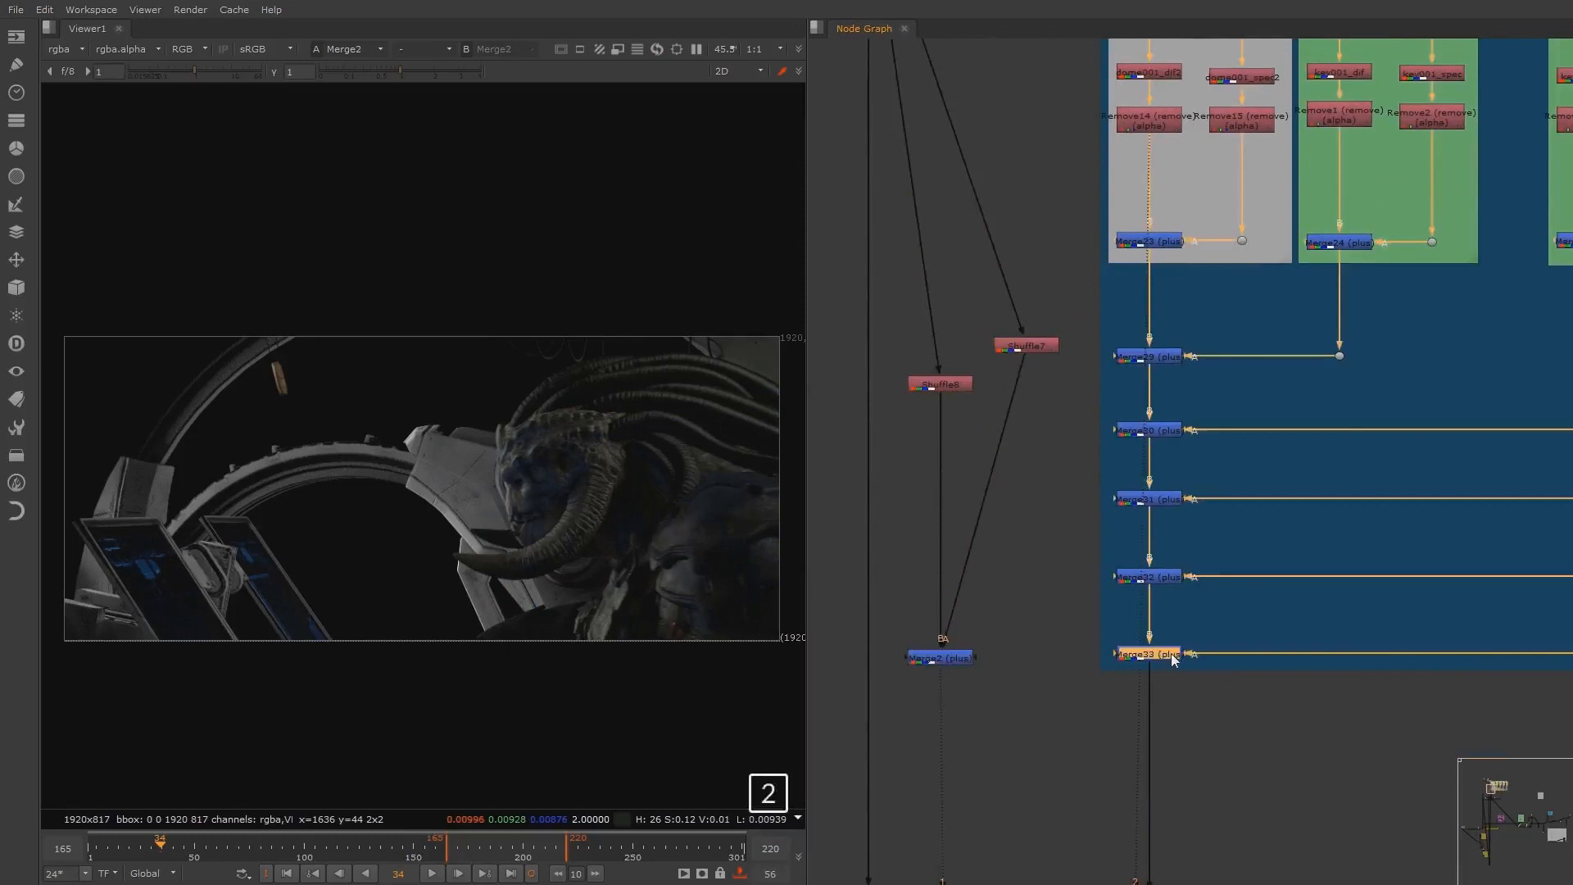
key("1")
key("2")
middle_click_drag(511, 542, 577, 485)
scroll(577, 485, "down", 3)
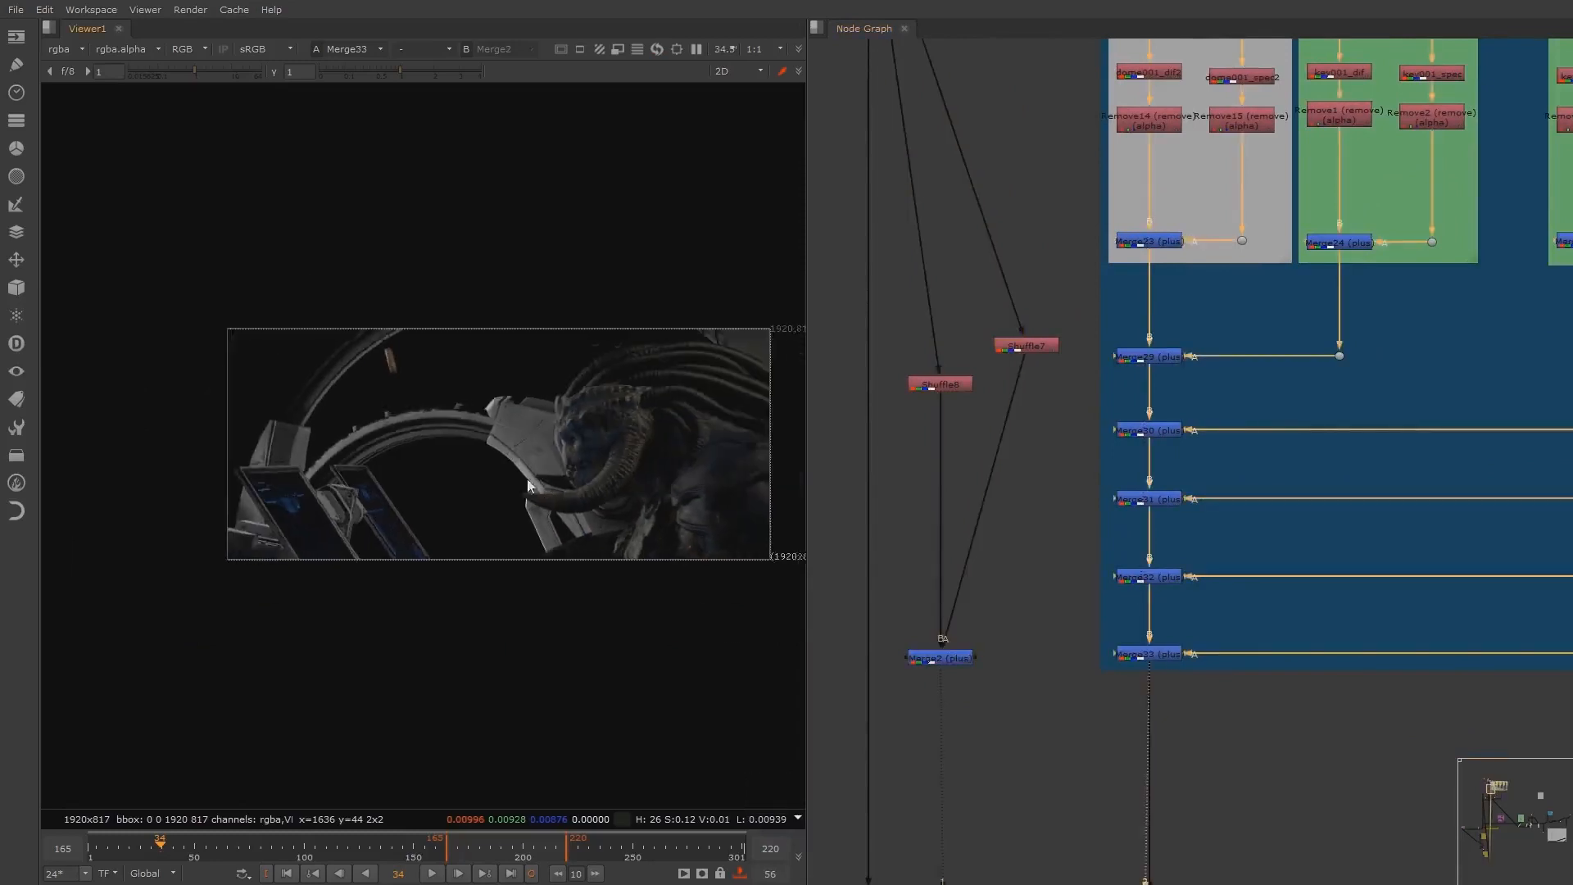
Step: Maximize the viewer to compare Merge2 and Merge33 at a larger size, and restore the split layout
scroll(571, 484, "up", 2)
key("space")
middle_click_drag(673, 480, 1063, 449)
scroll(931, 520, "up", 5)
key("2")
key("1")
key("2")
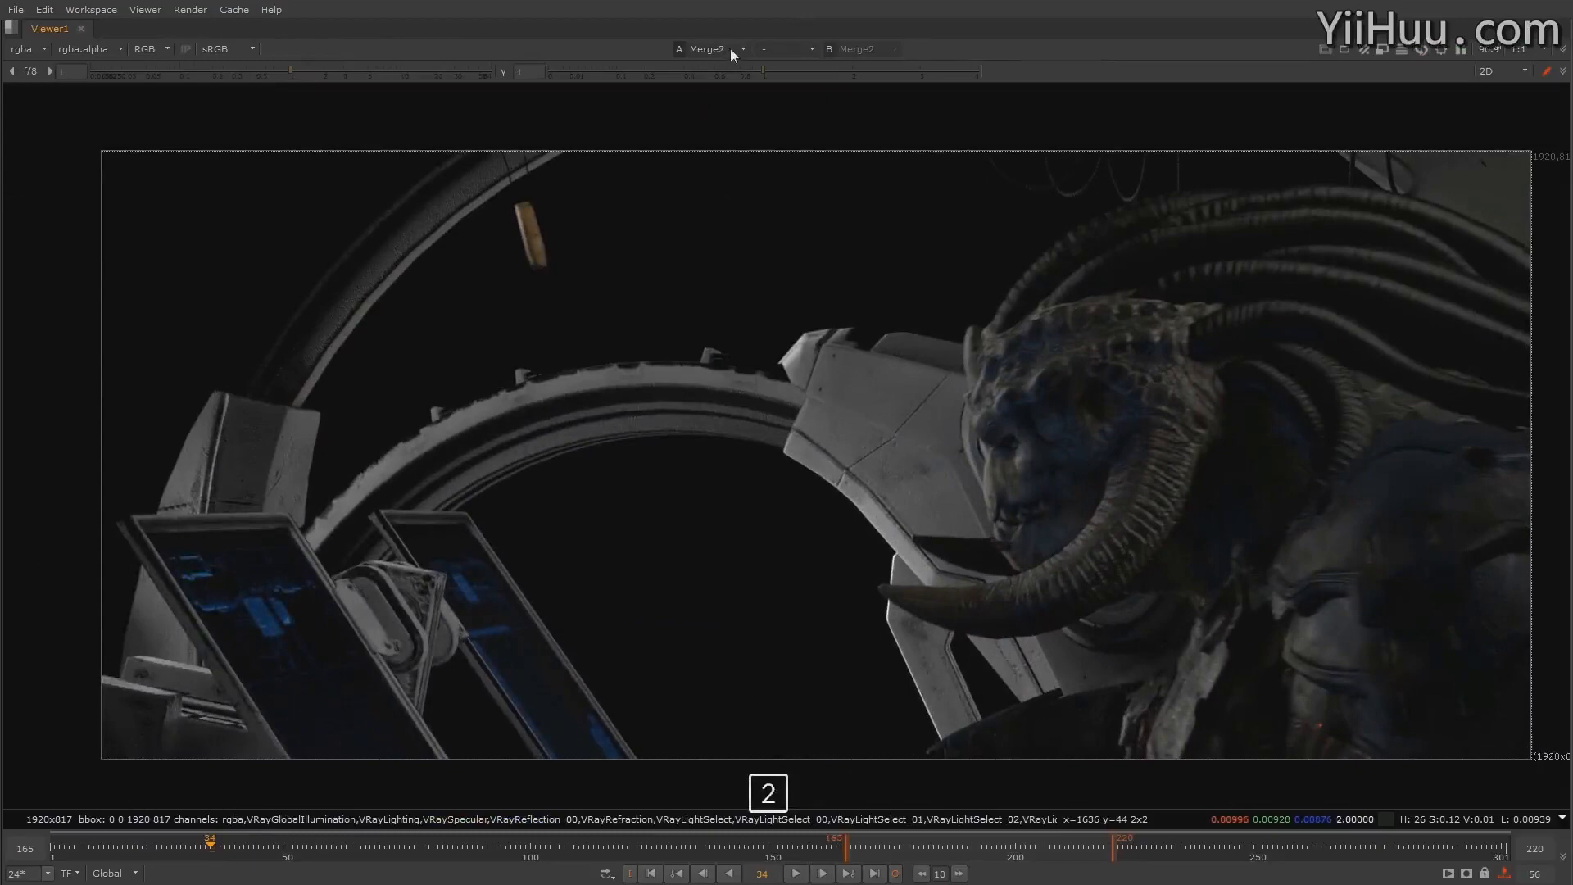
key("1")
key("2")
key("1")
key("2")
key("space")
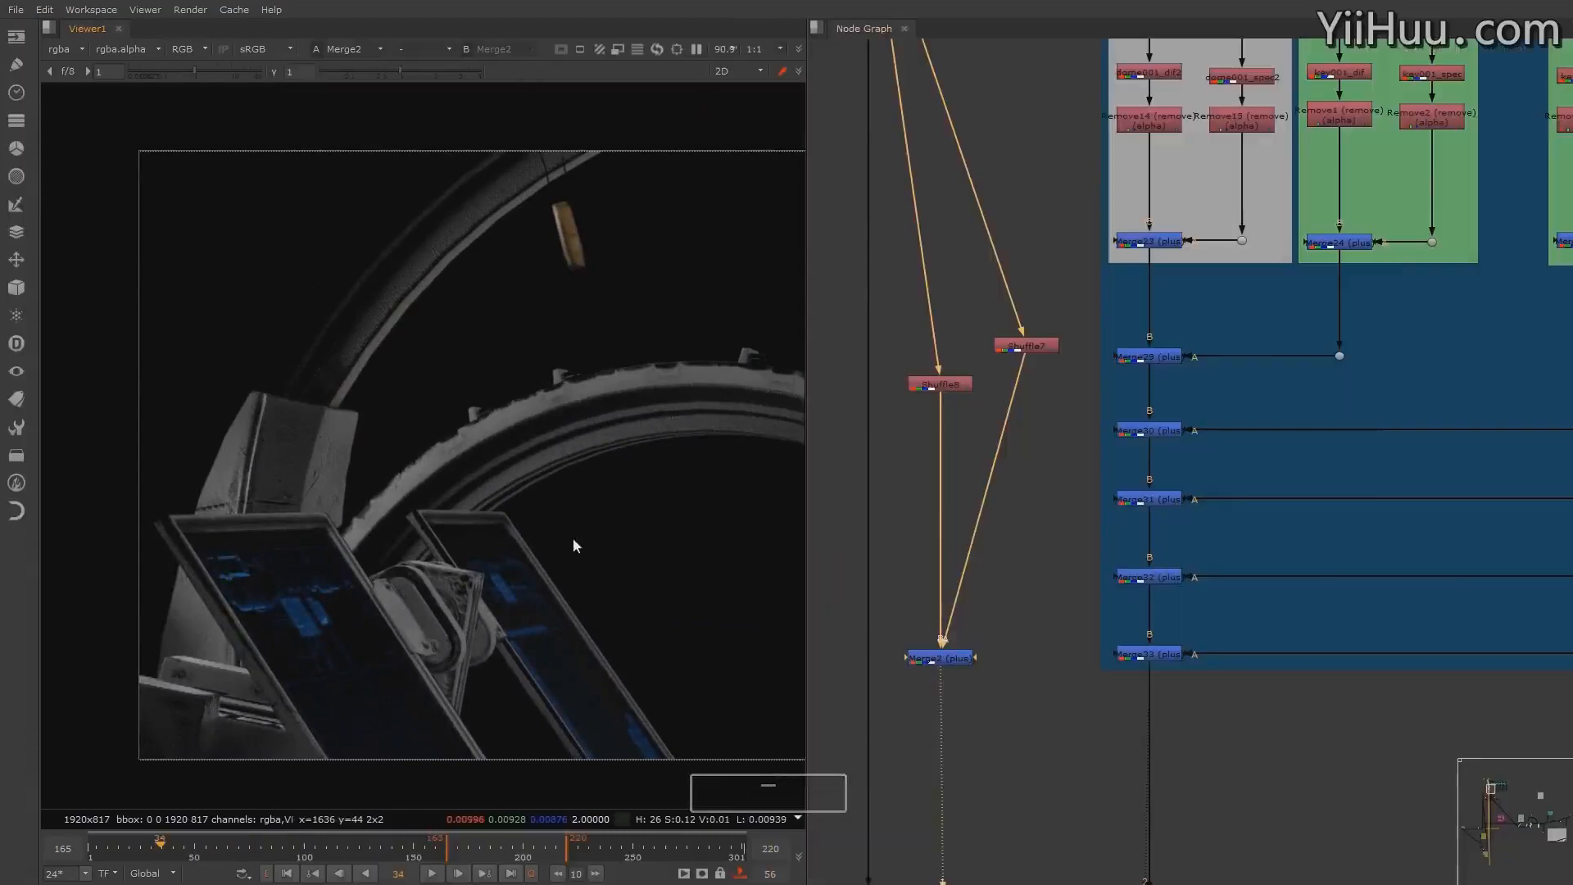
Step: Delete the two demonstration Shuffle nodes and their Merge node beside the light select backdrop
middle_click_drag(576, 541, 525, 521)
scroll(536, 517, "down", 5)
middle_click_drag(730, 499, 547, 505)
scroll(1366, 288, "down", 5)
middle_click_drag(1443, 115, 1042, 266)
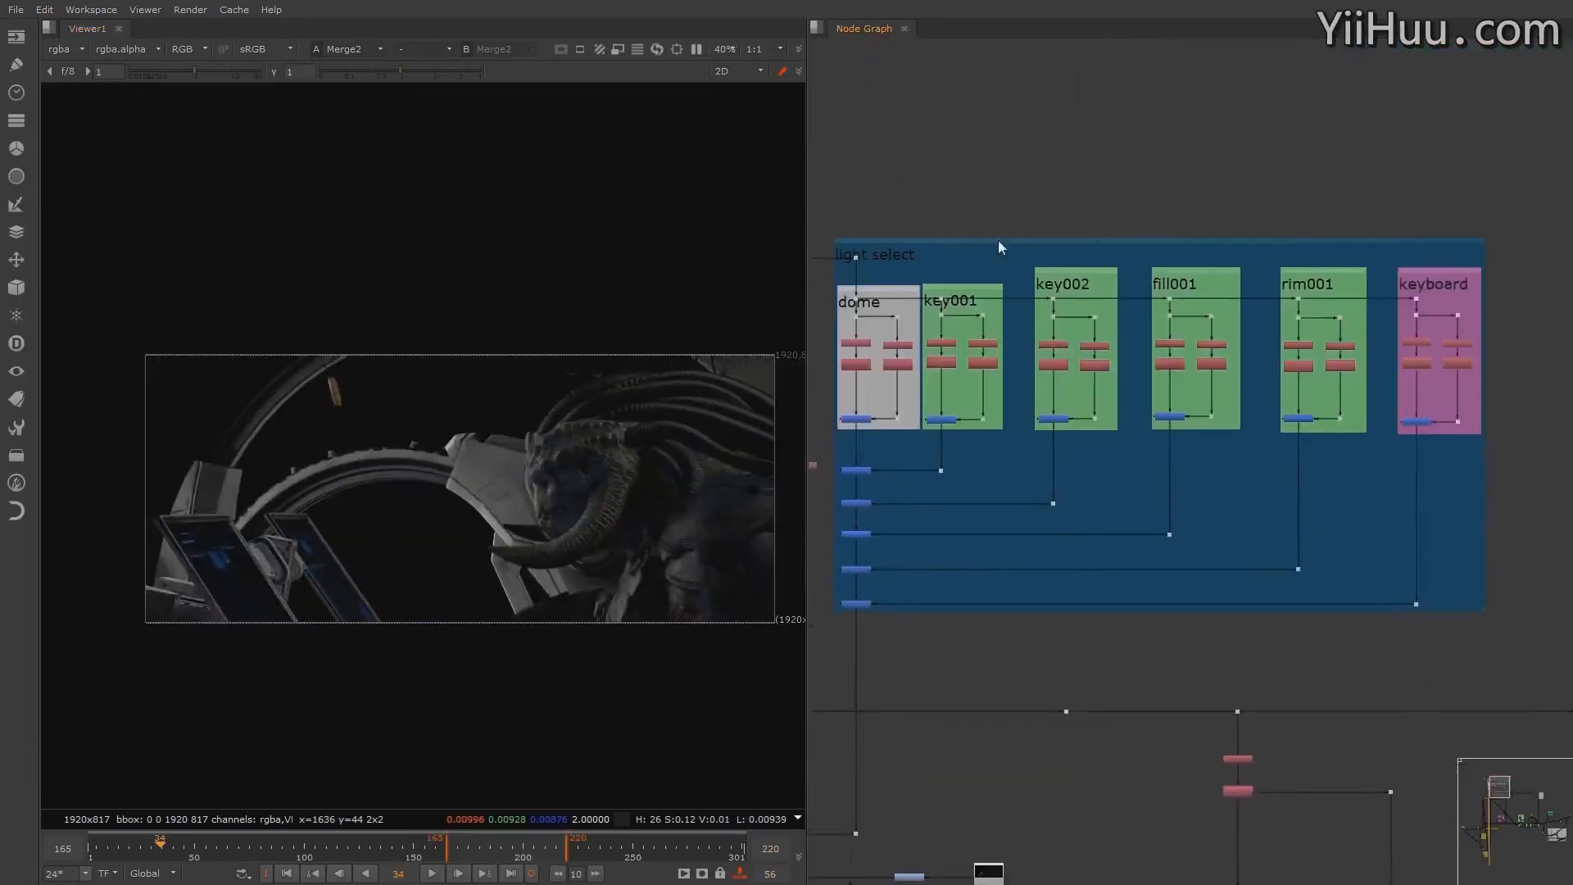
middle_click_drag(1060, 431, 1414, 385)
left_click_drag(1088, 576, 1183, 382)
key("Delete")
Step: Rename Shuffle10, the VRayGlobalIllumination shuffle below the light select backdrop, as Gi and close the properties
middle_click_drag(1177, 405, 1158, 282)
scroll(1123, 508, "up", 3)
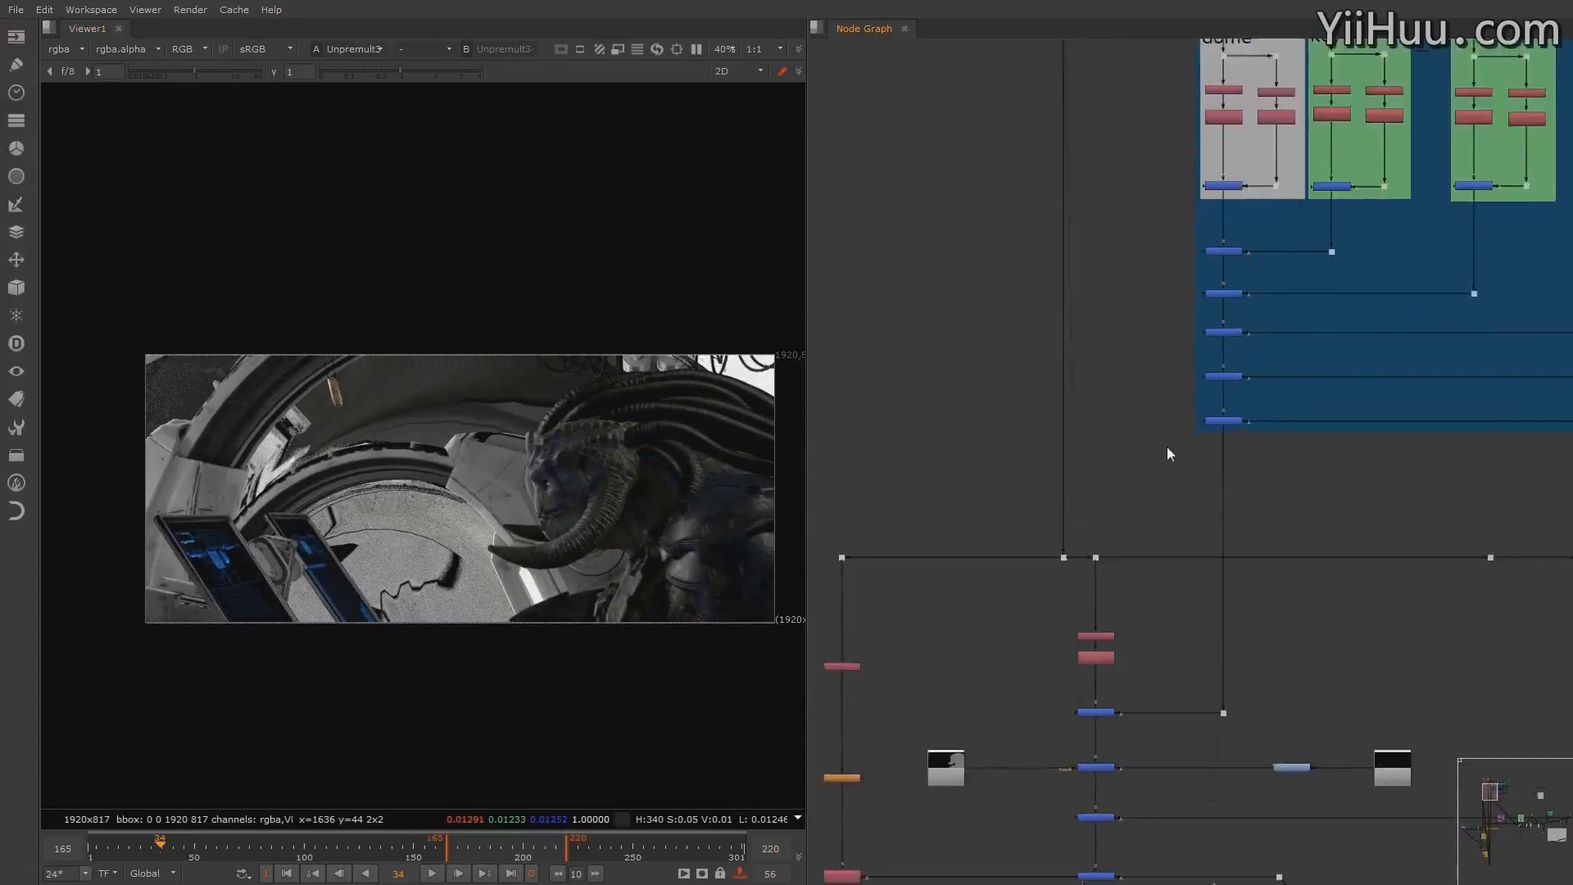
middle_click_drag(1164, 550, 1163, 414)
scroll(1164, 414, "up", 3)
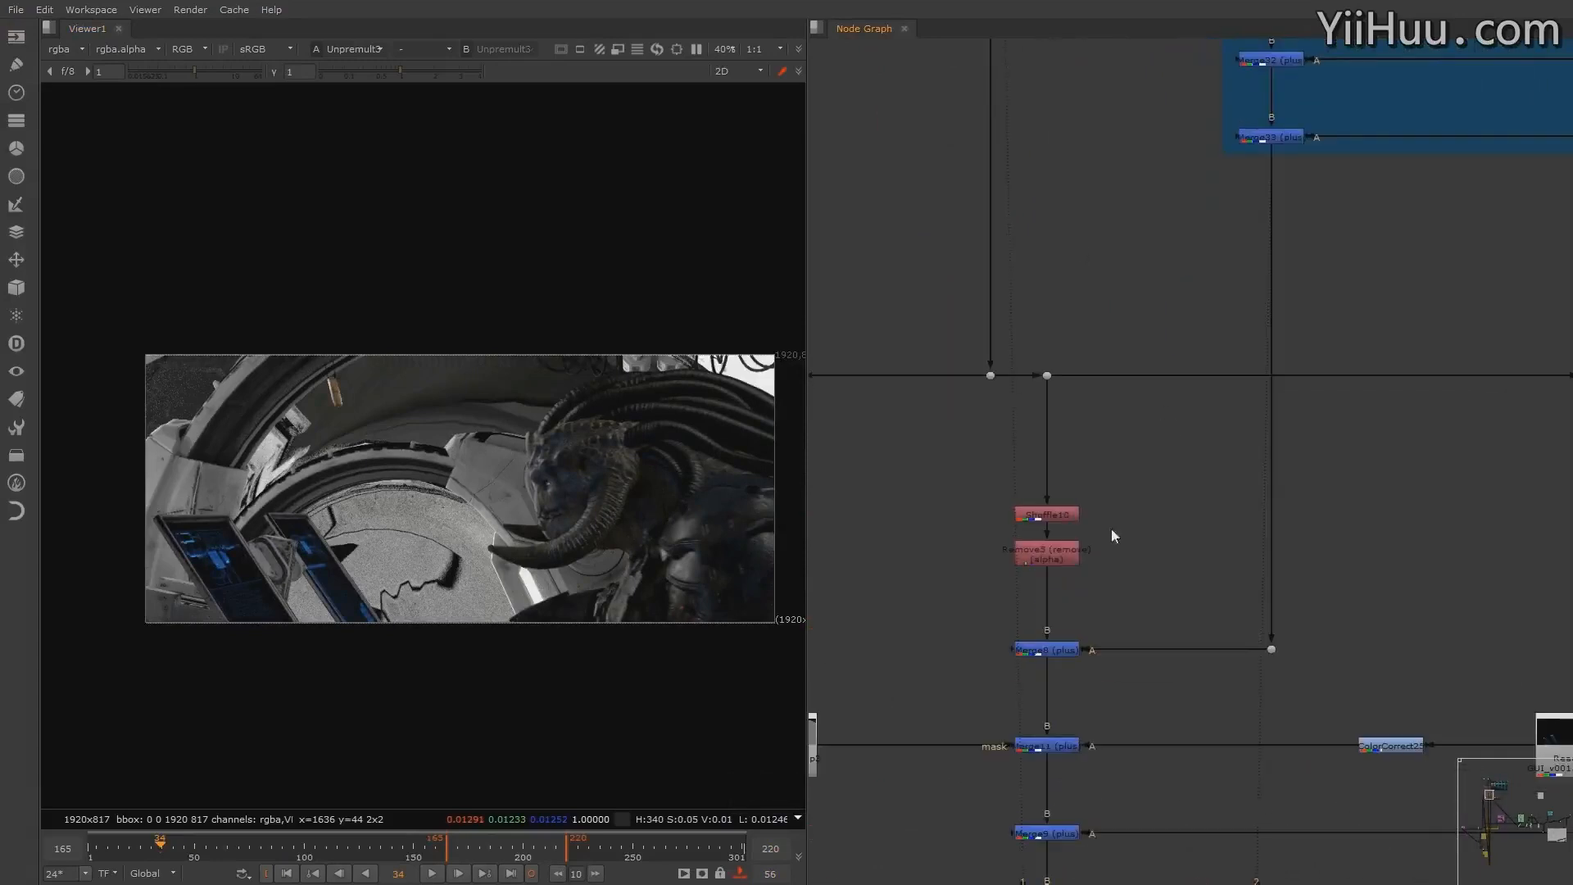
double_click(1067, 517)
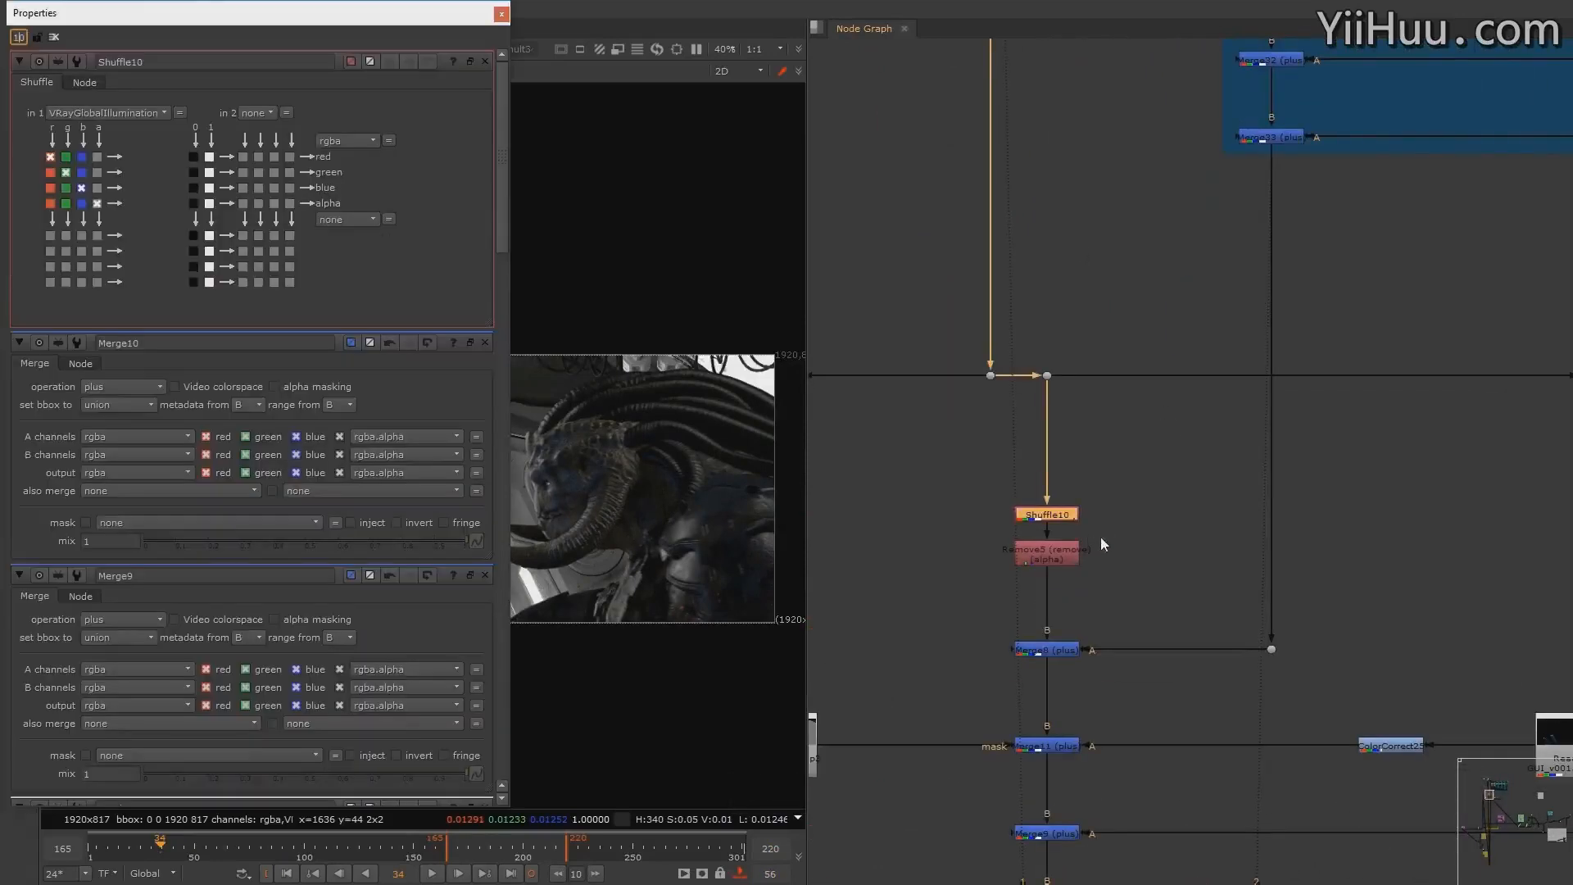
double_click(170, 62)
type("Gi")
key("Return")
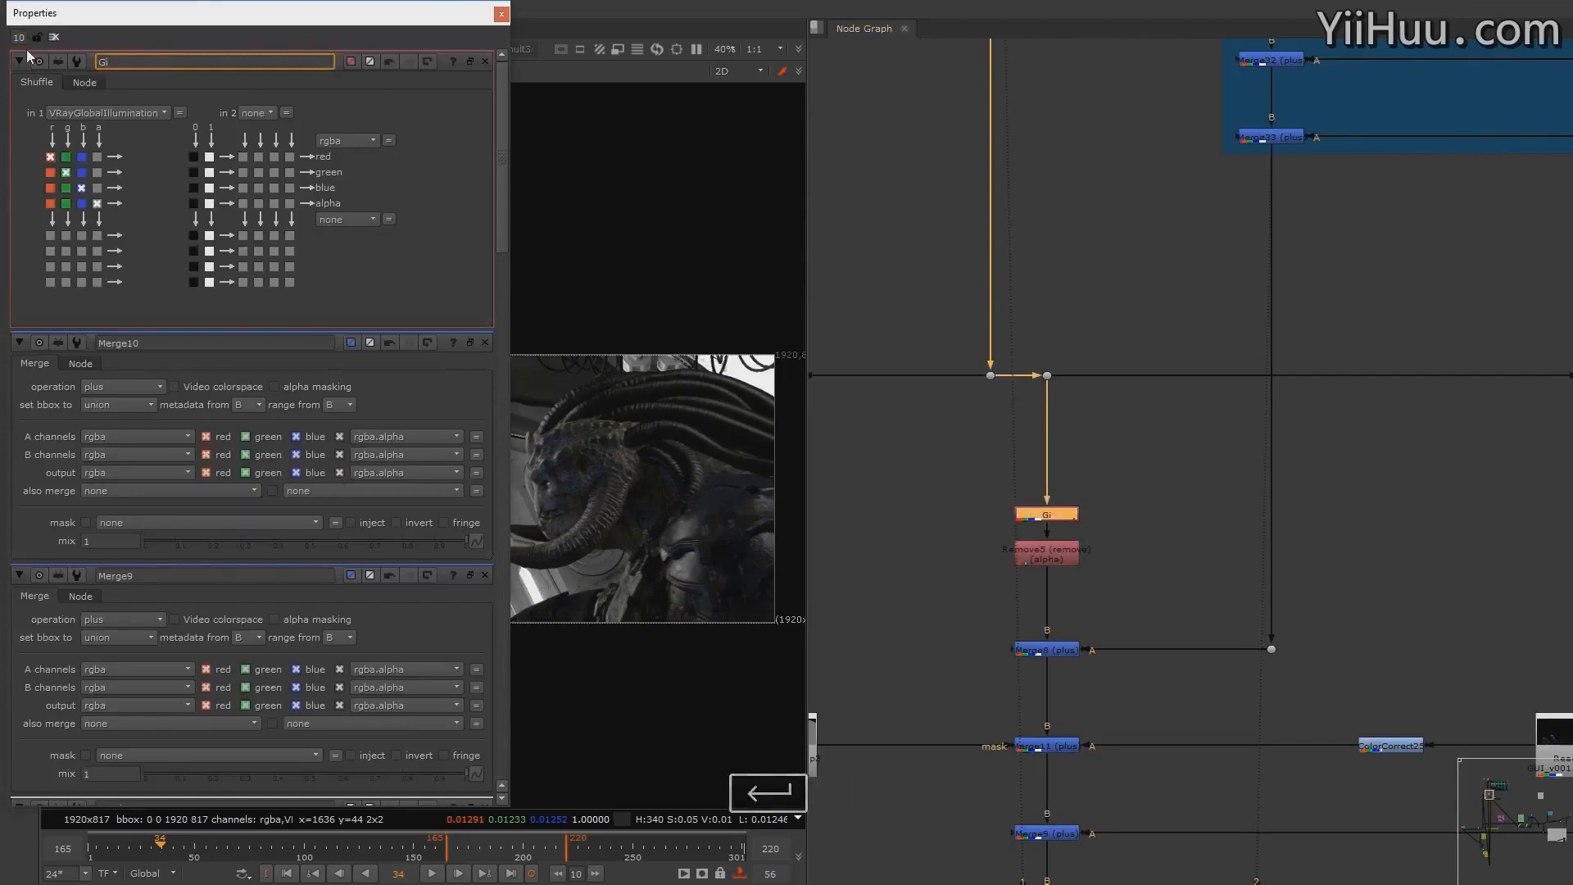
left_click(502, 14)
Step: Display Remove5, the alpha removal node below the Gi shuffle, in the viewer
left_click(1108, 443)
middle_click_drag(1064, 525, 1084, 456)
double_click(1050, 463)
left_click(986, 393)
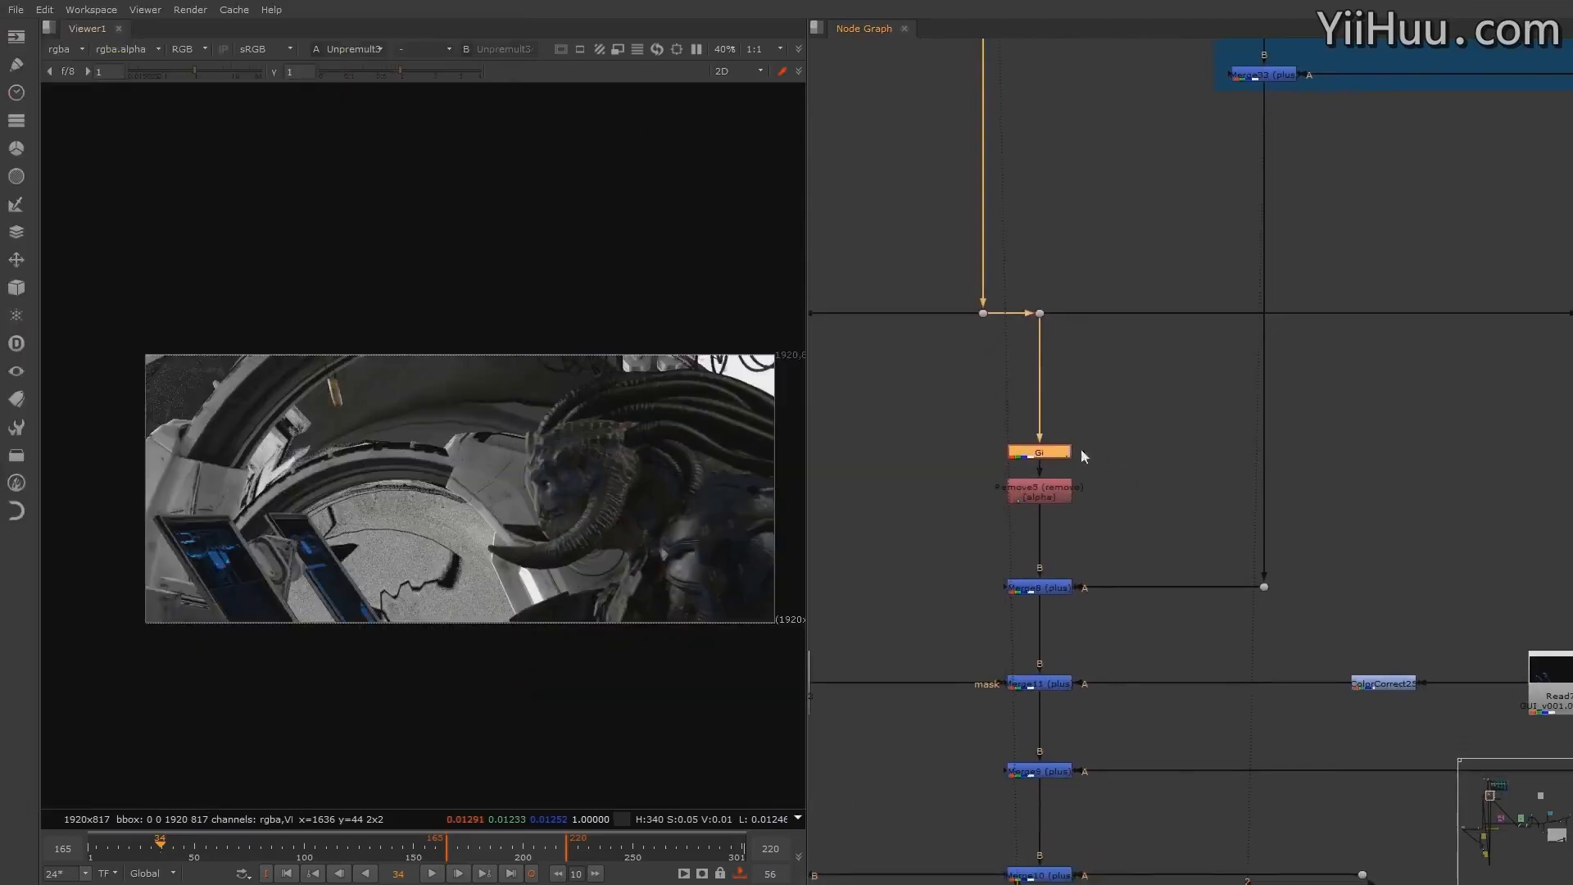
left_click(1038, 496)
key("1")
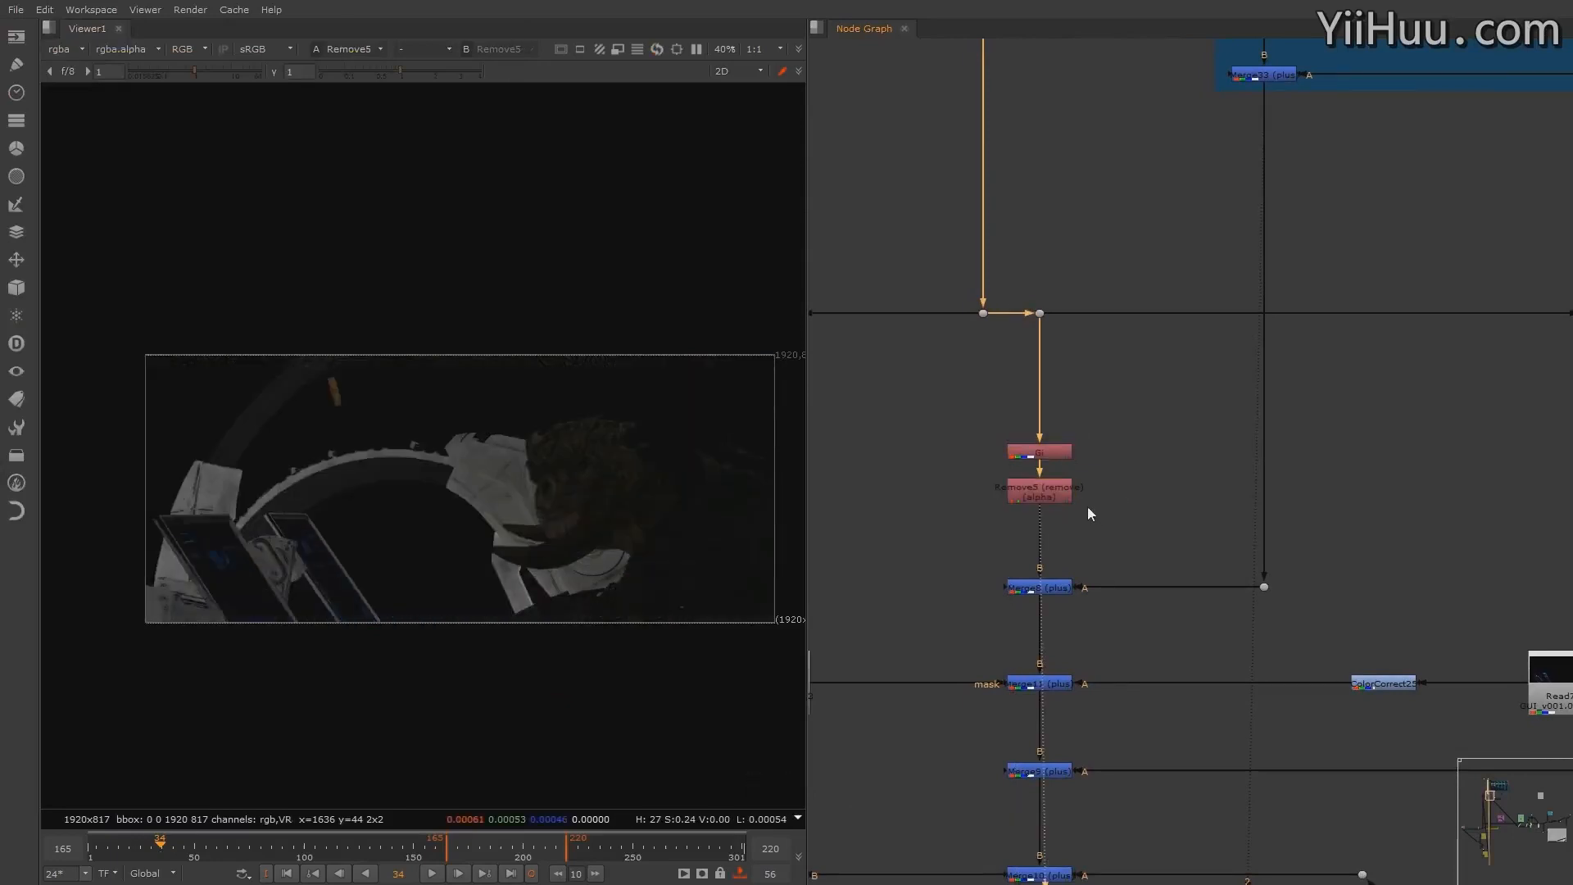
Step: Display Merge8, which adds the light selects to the Gi pass, in the viewer
middle_click_drag(1090, 509, 1093, 510)
scroll(1121, 531, "up", 4)
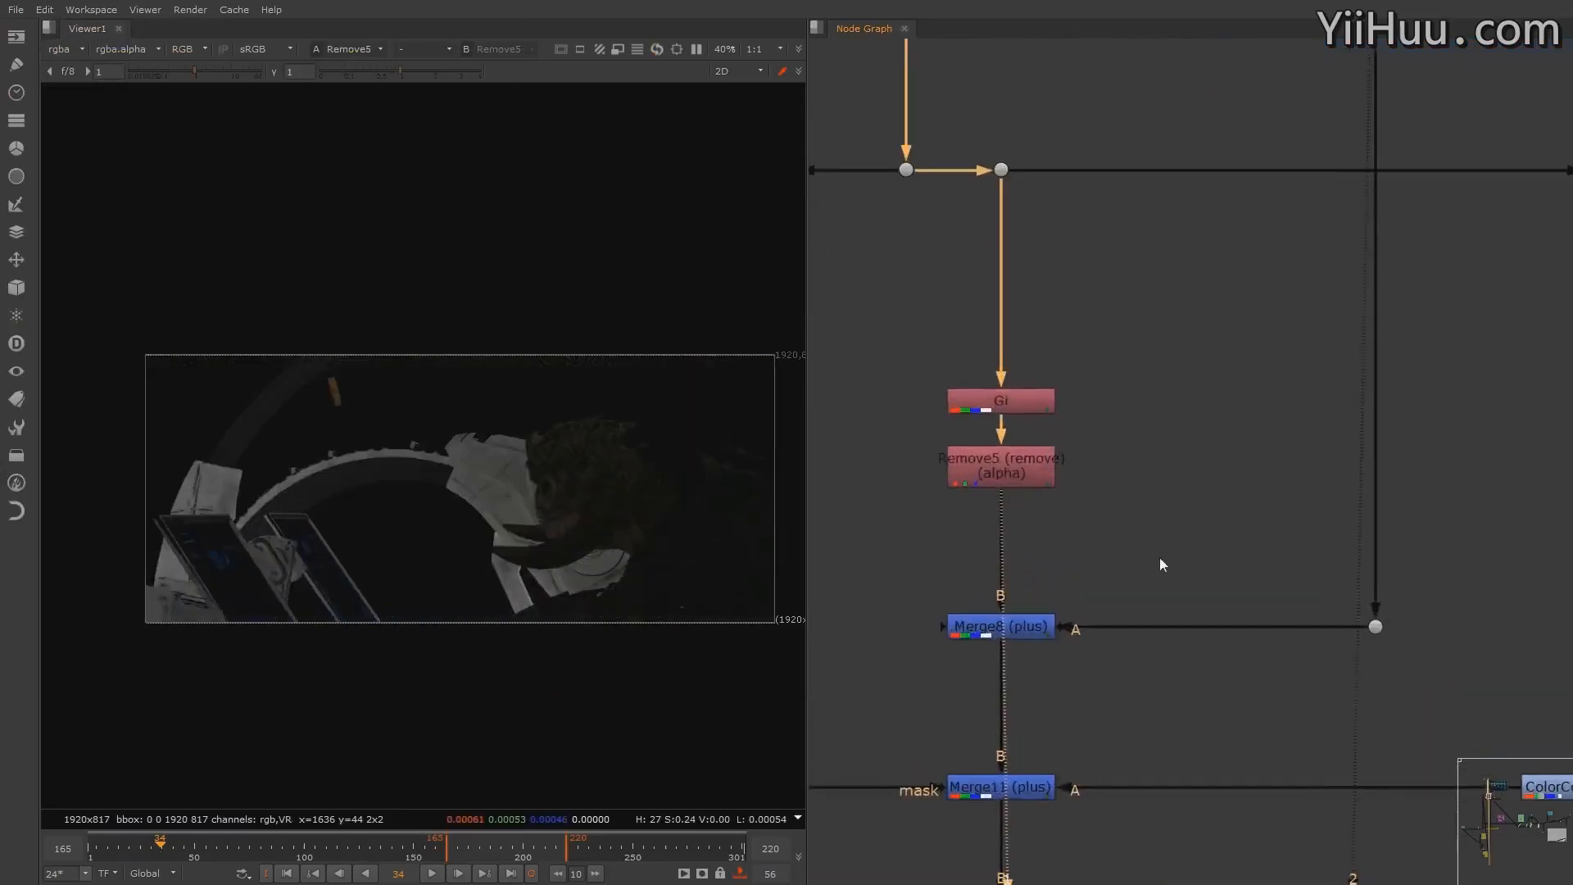
middle_click_drag(1159, 552, 1190, 514)
left_click(1059, 588)
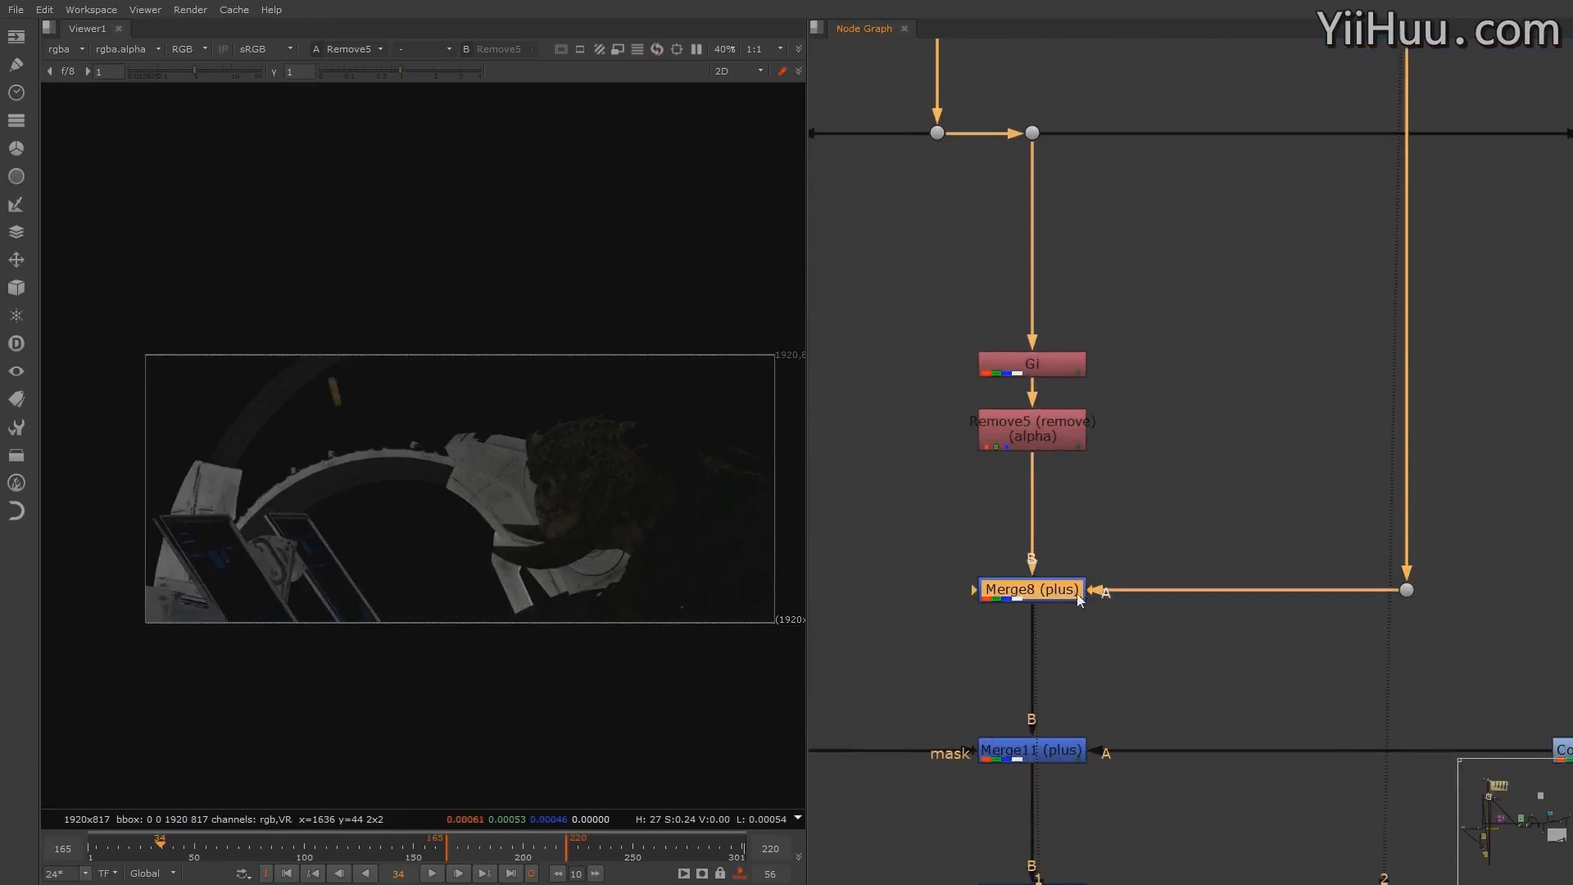
key("1")
middle_click_drag(605, 543, 608, 483)
scroll(651, 532, "up", 1)
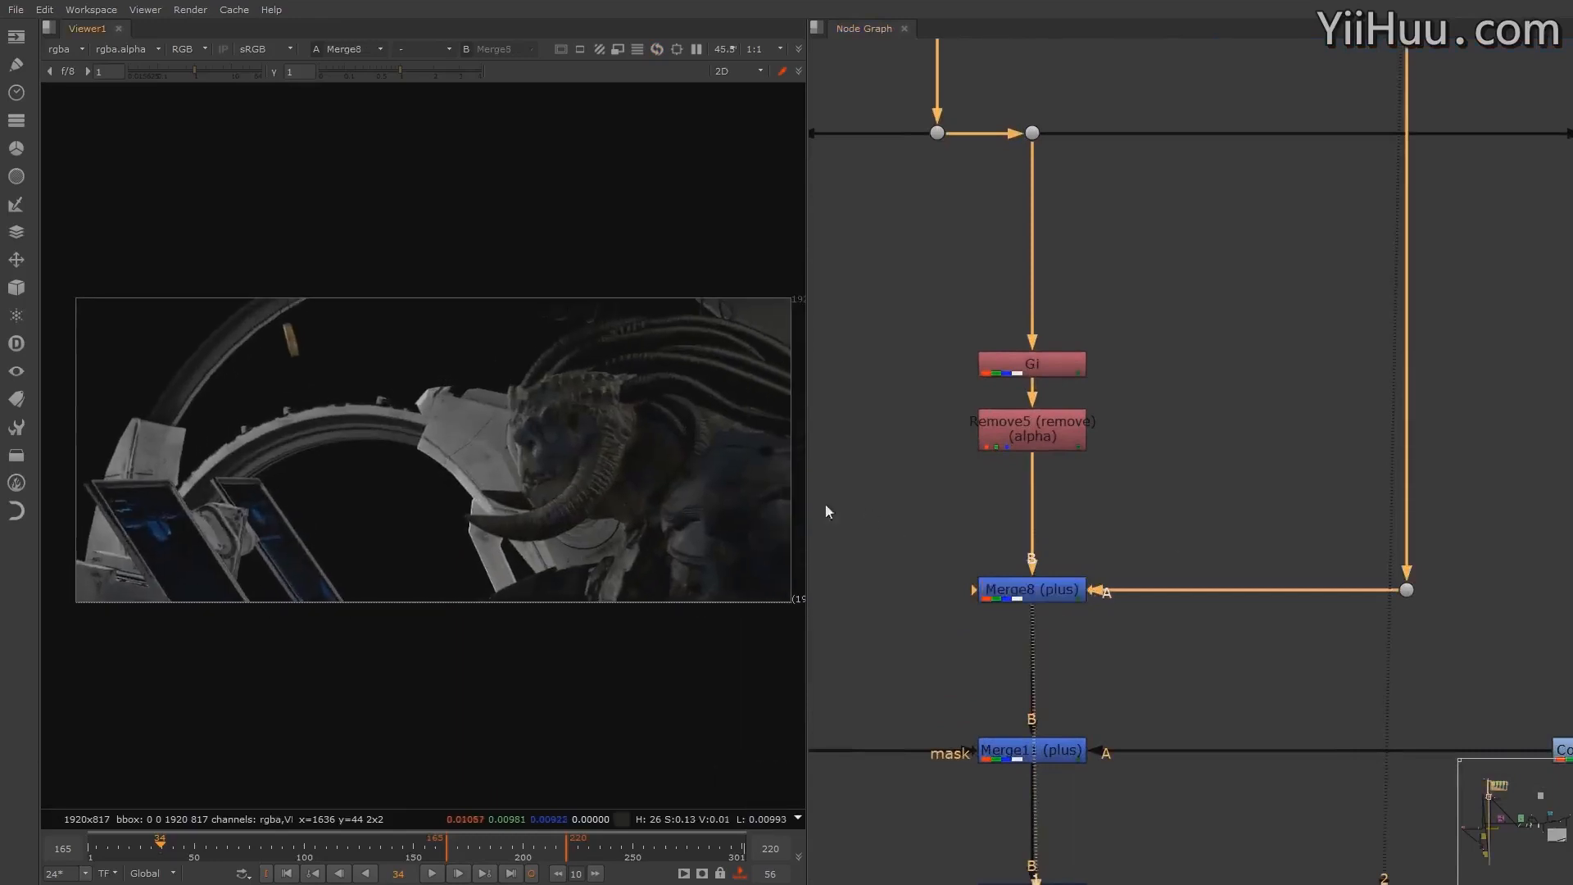
Step: Widen the viewer pane and enlarge the Merge8 image in it
left_click_drag(808, 501, 1174, 514)
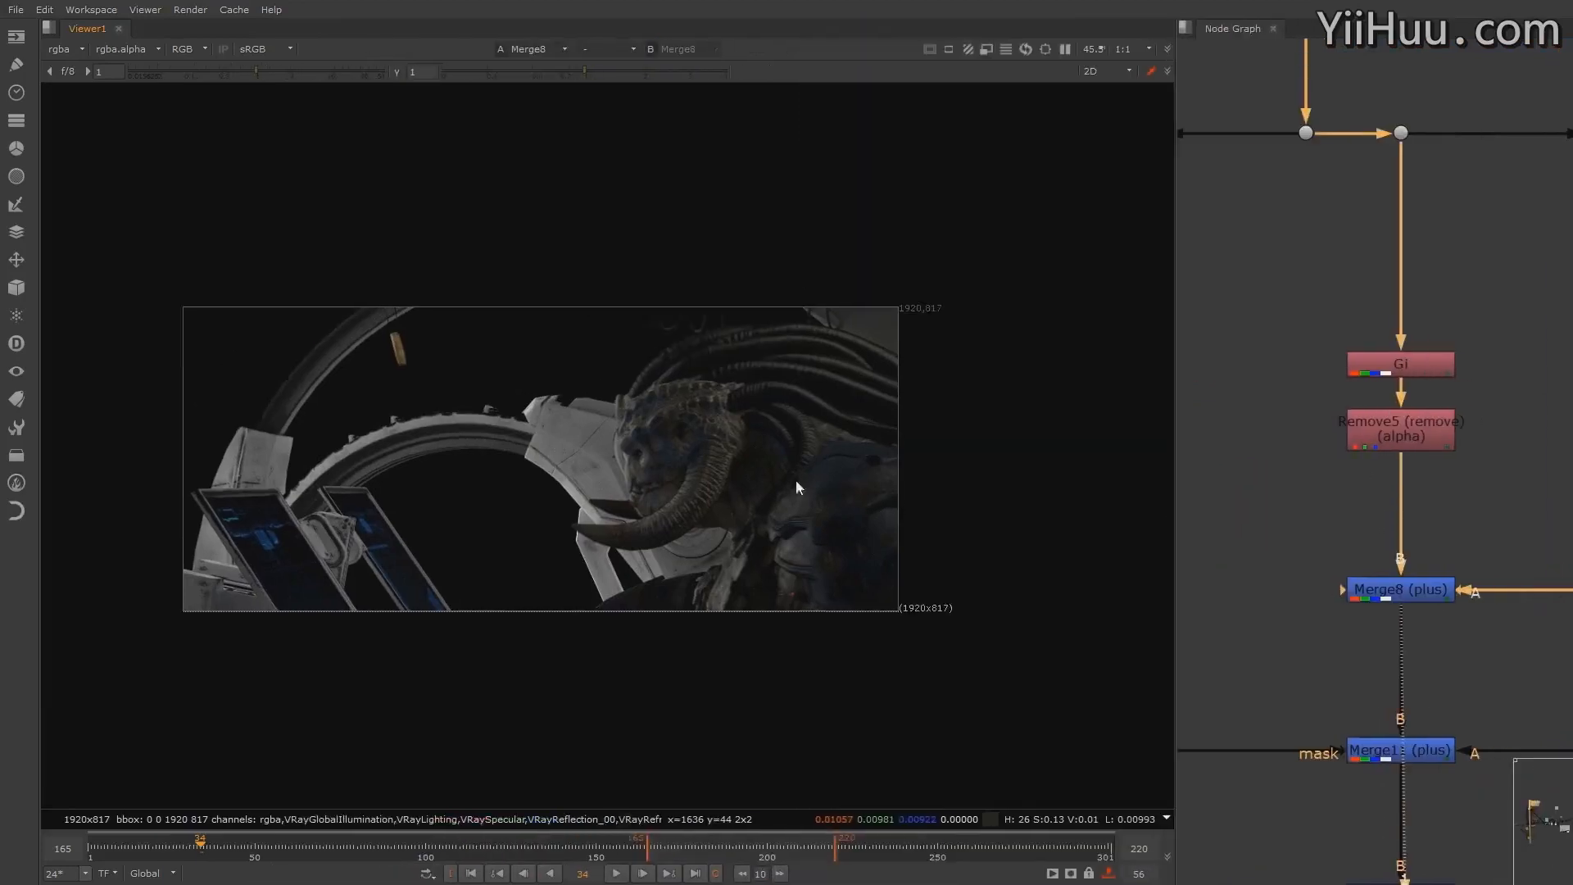
middle_click_drag(797, 487, 916, 489, "alt")
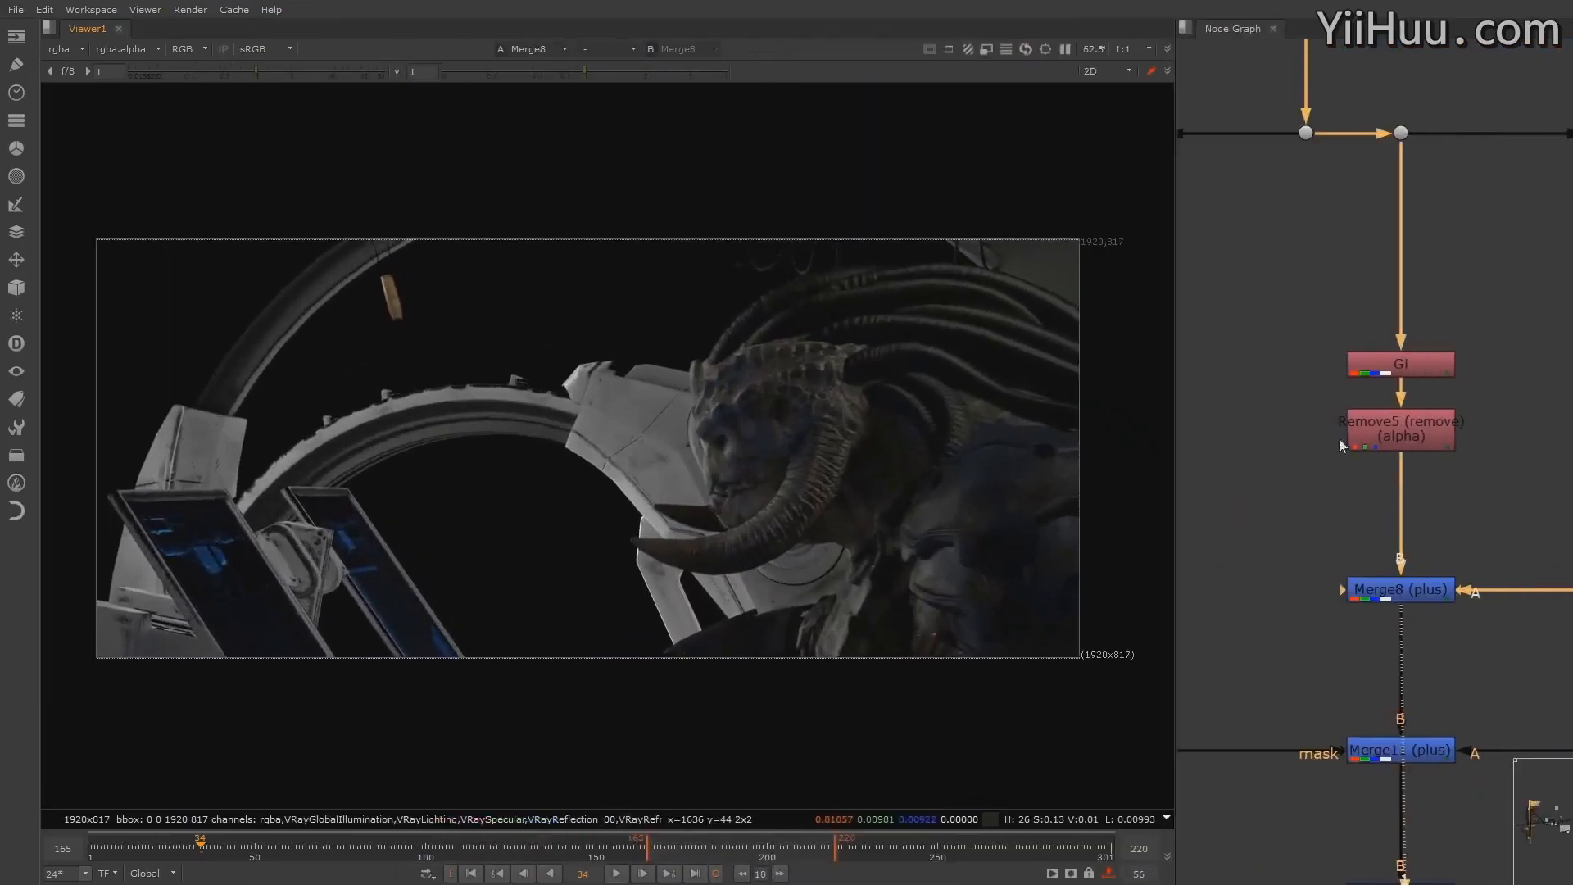
middle_click_drag(1340, 439, 1272, 473, "alt")
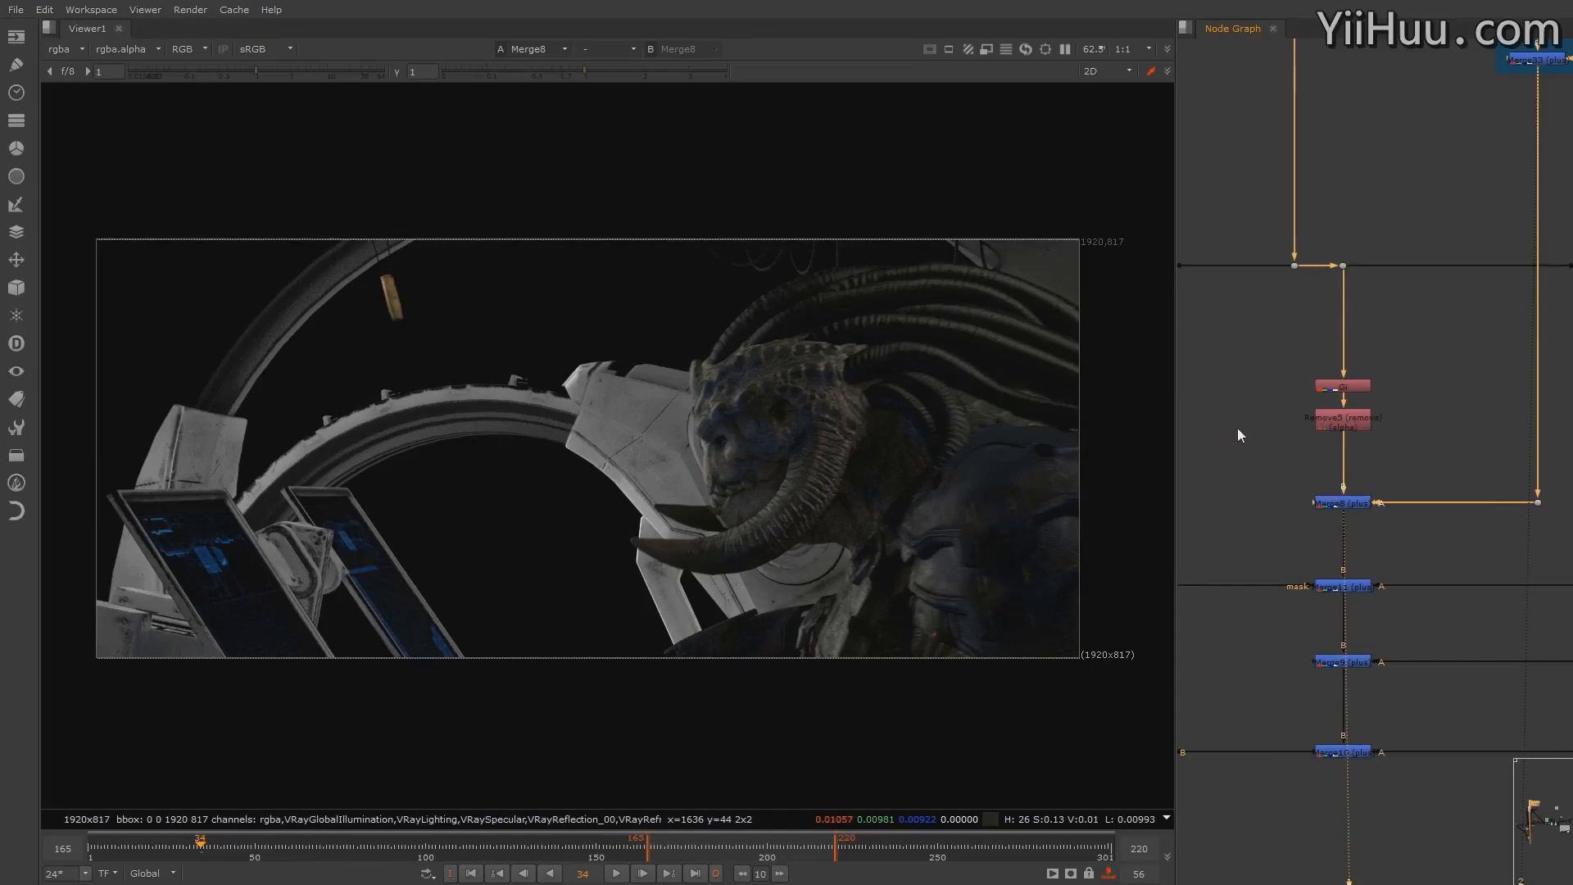
Step: Display Remove5, the alpha-stripped Gi pass above Merge8, in the viewer
middle_click_drag(1357, 295, 1423, 331)
scroll(1455, 400, "up", 1)
left_click(1422, 331)
scroll(1422, 332, "up", 1)
left_click_drag(1443, 347, 1246, 412)
left_click(1470, 423)
key("1")
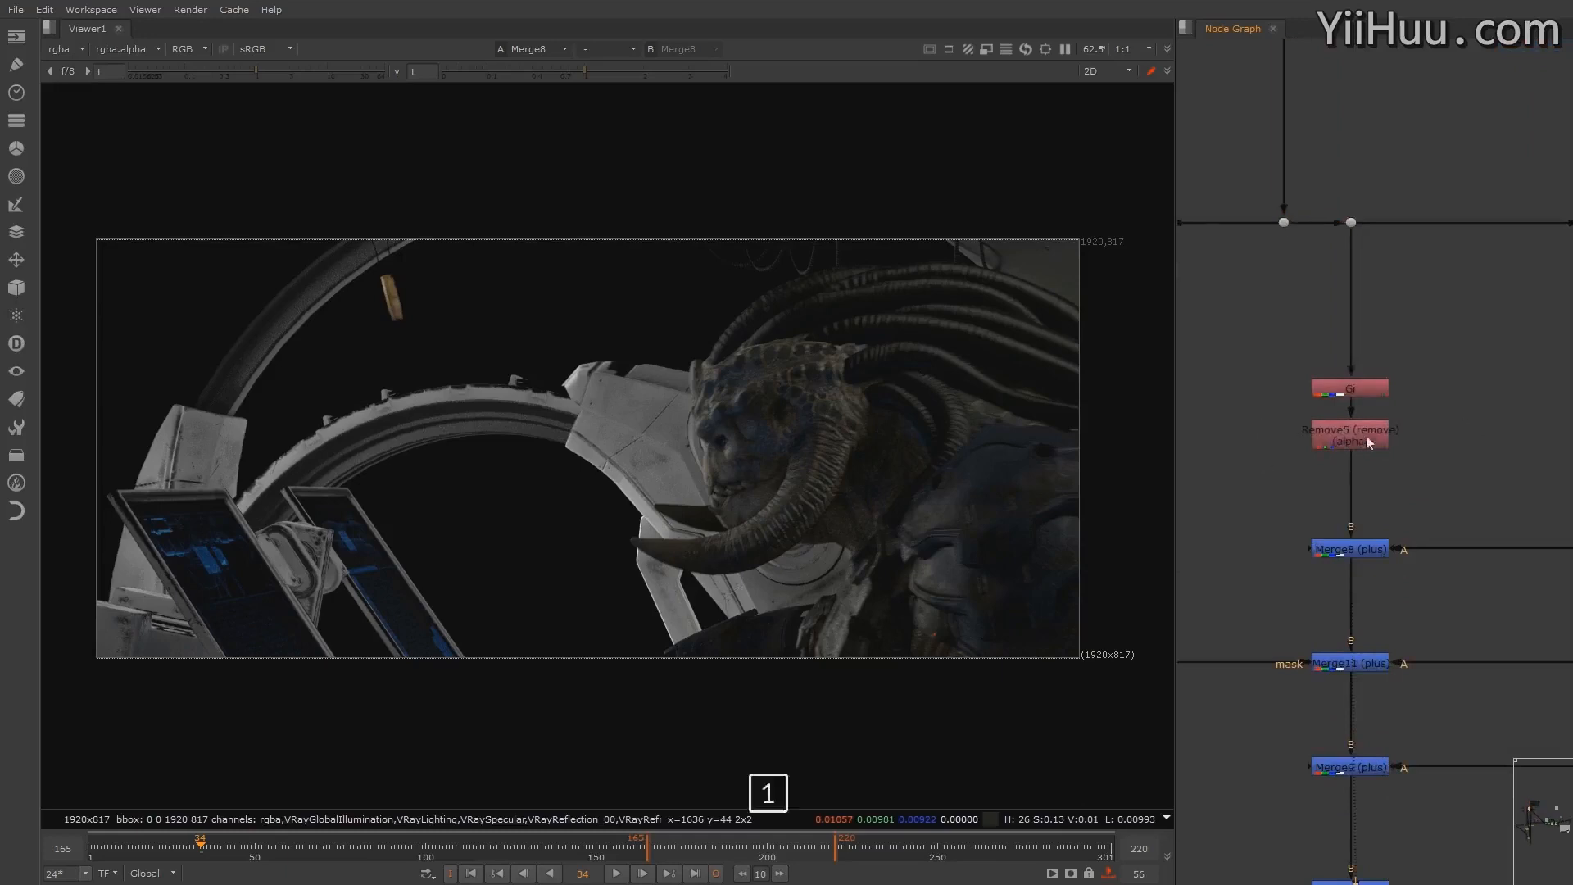
left_click(1366, 436)
key("1")
Step: Switch the viewer back to Merge8 to compare the Gi pass with the light selects added
left_click(1425, 494)
middle_click_drag(1424, 494, 1371, 402)
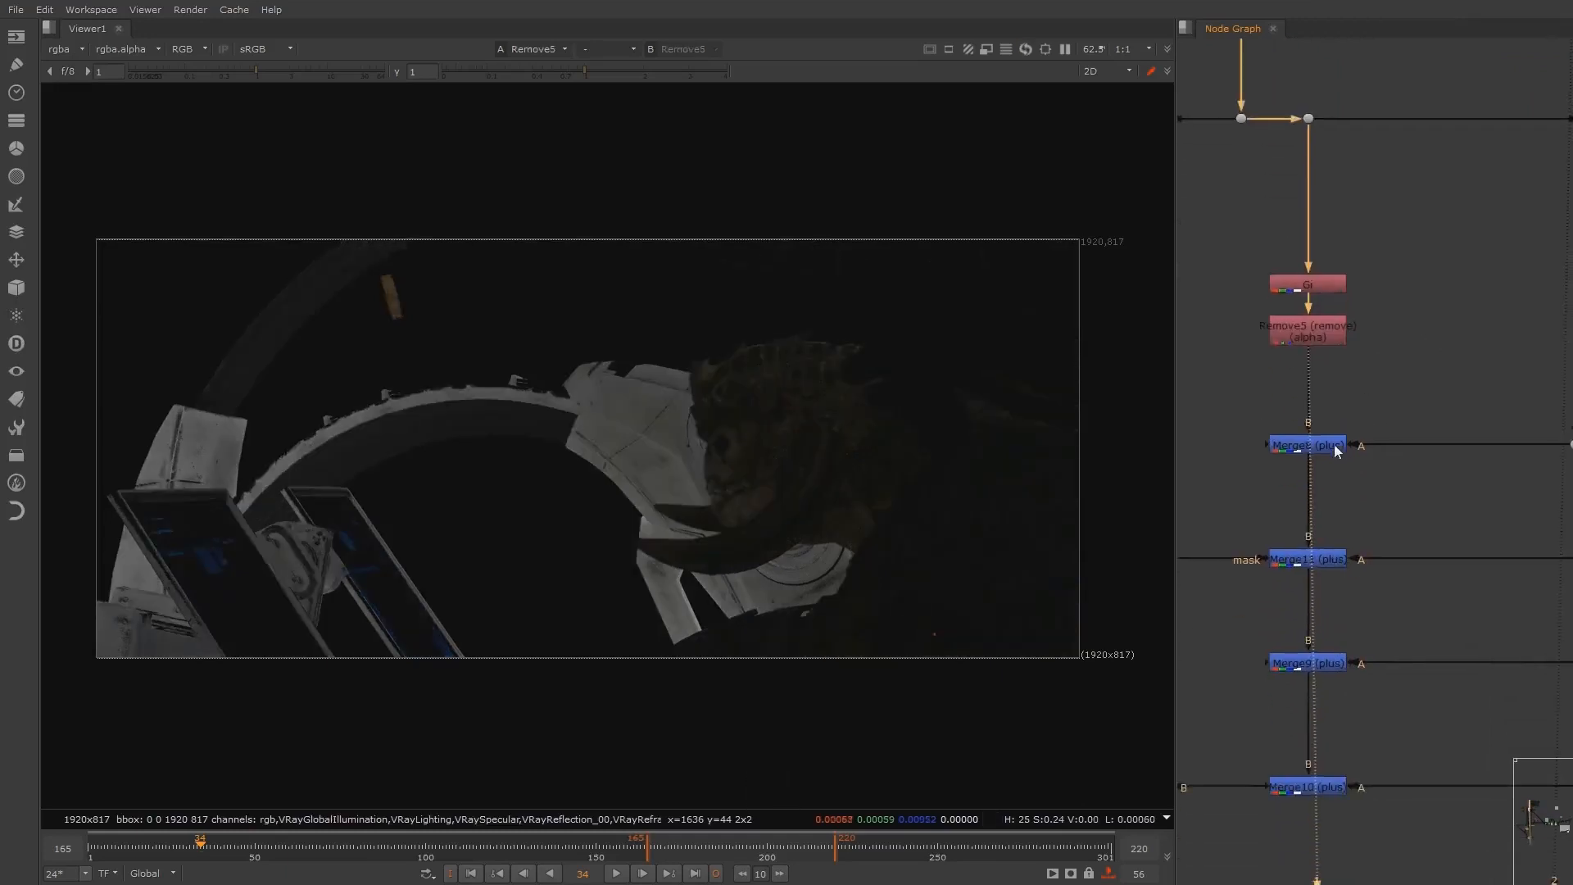
left_click(1334, 444)
key("1")
middle_click_drag(1381, 494, 1476, 473)
scroll(1385, 480, "down", 4)
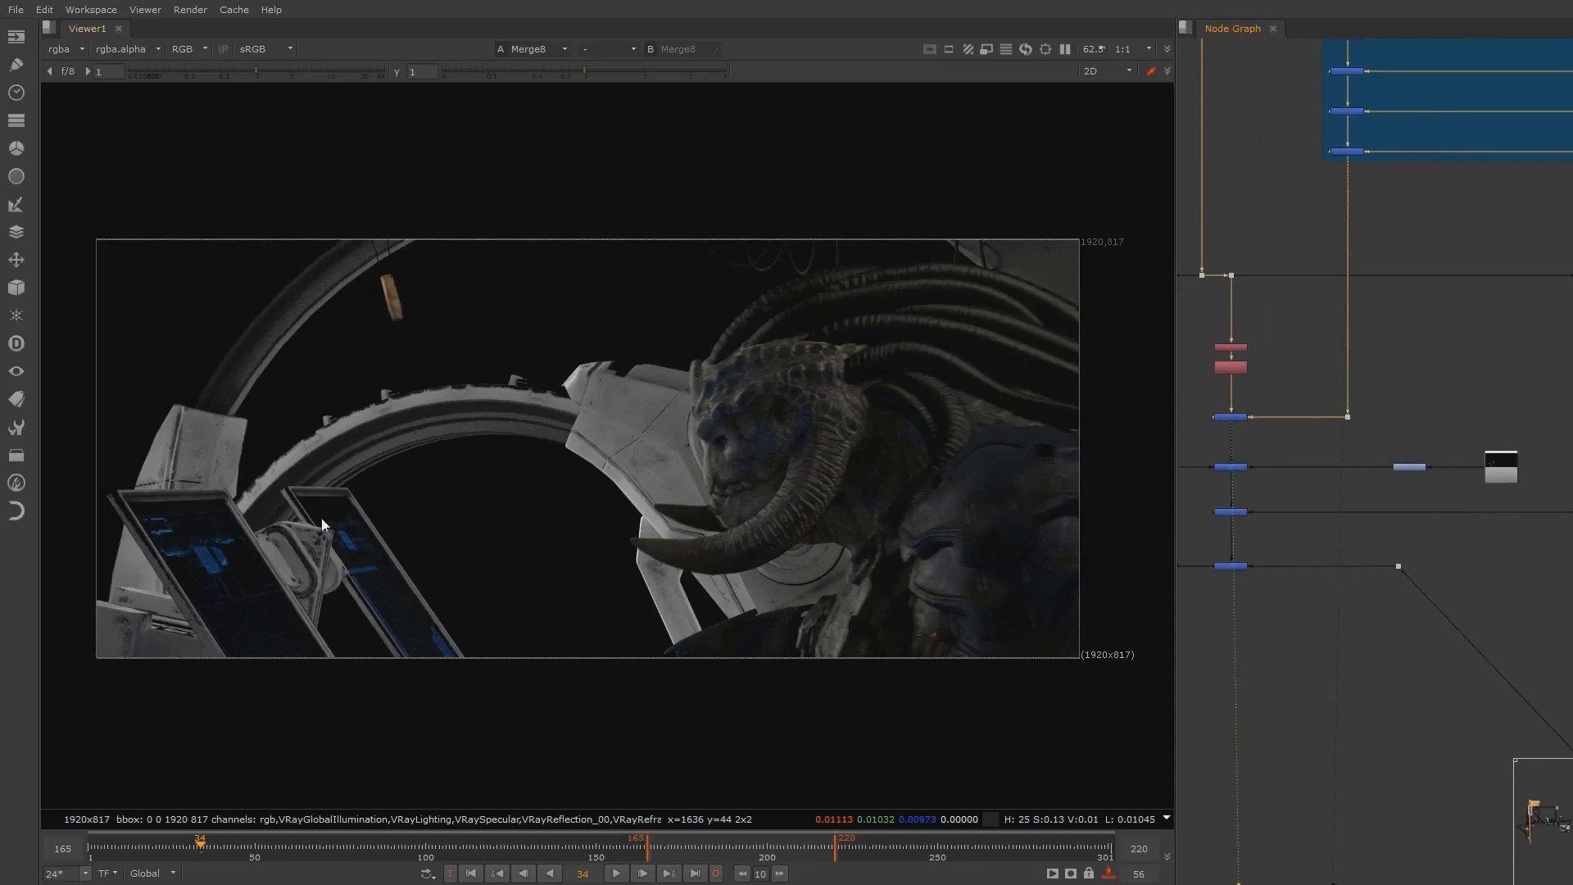
Step: Display Read7, the monitor screen graphics feeding the ColorCorrect node beside the merge chain, in the viewer for a close look at both screens
middle_click_drag(1379, 488, 1344, 468)
scroll(1392, 454, "up", 3)
middle_click_drag(1511, 436, 1393, 430)
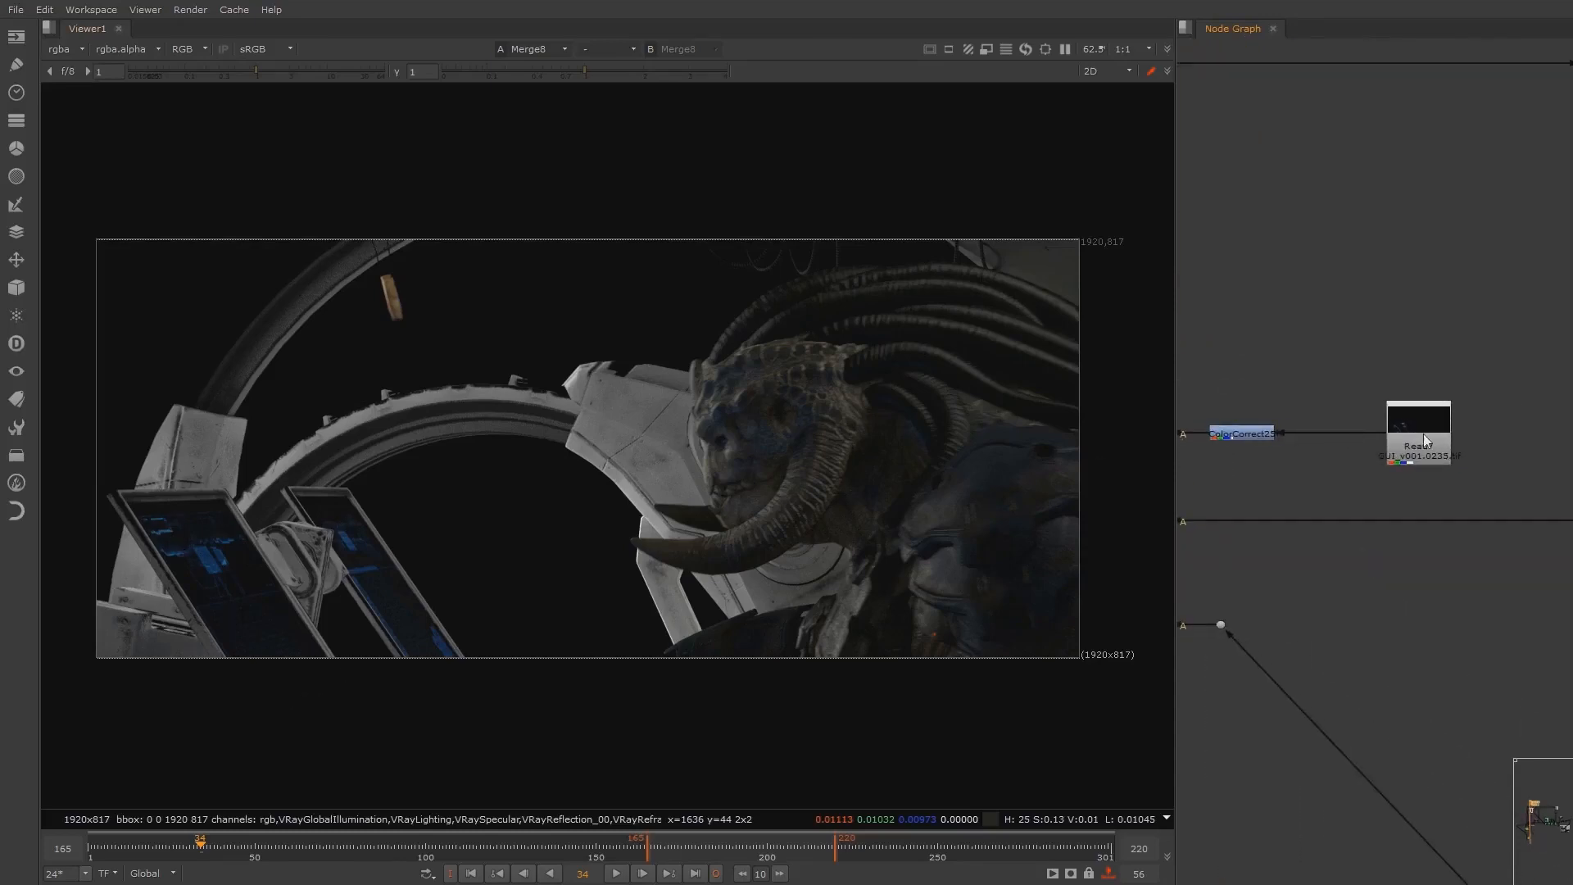
left_click(1426, 441)
scroll(313, 561, "up", 3)
middle_click_drag(411, 527, 528, 452)
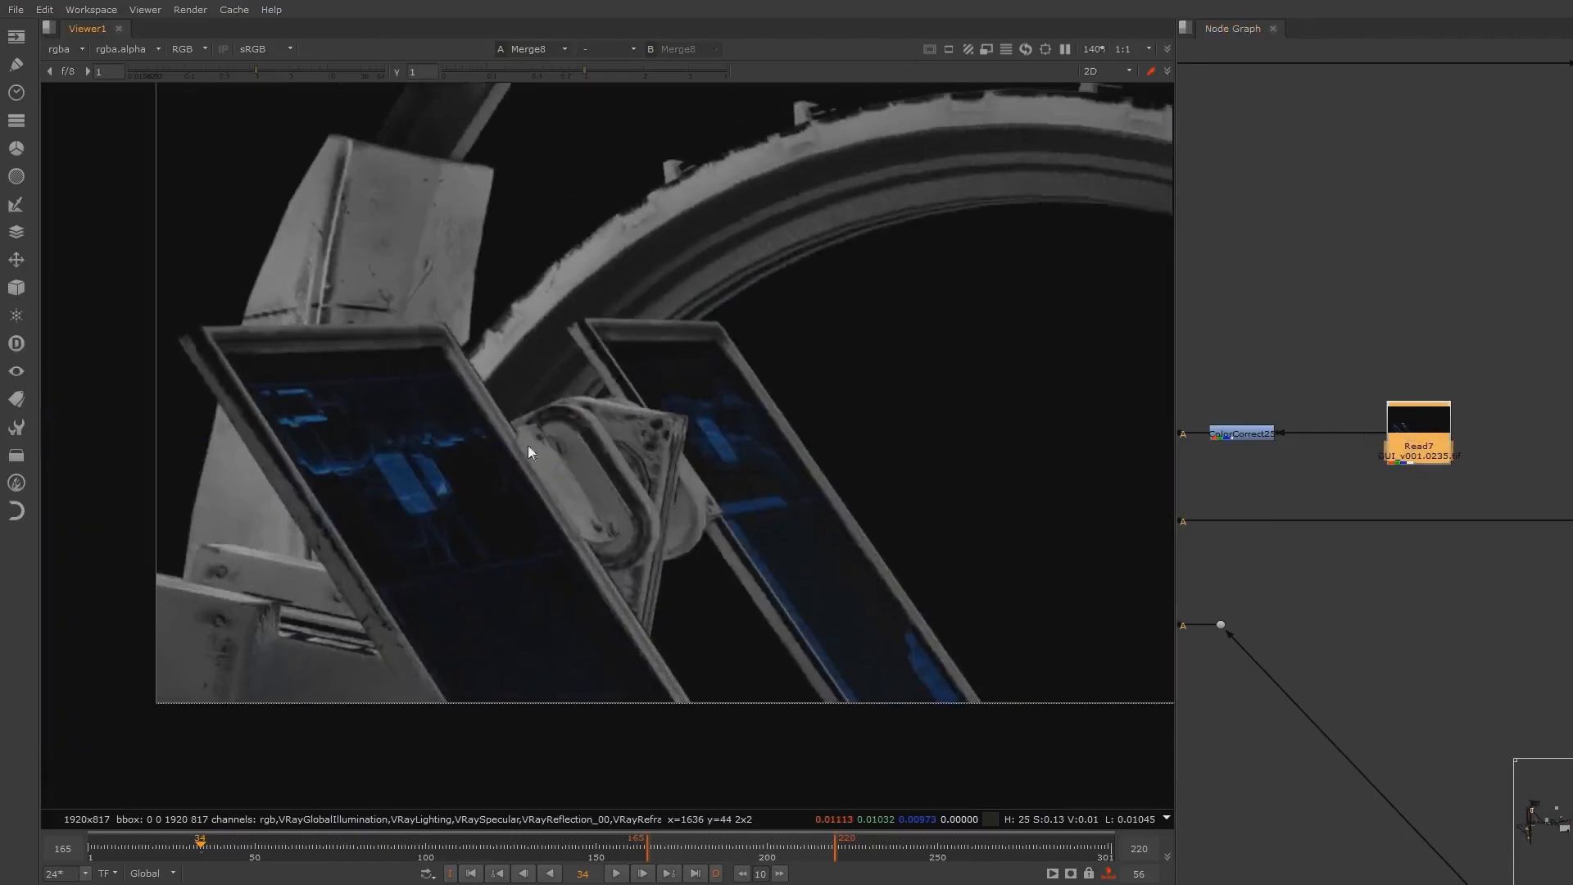
key("2")
left_click(1375, 441)
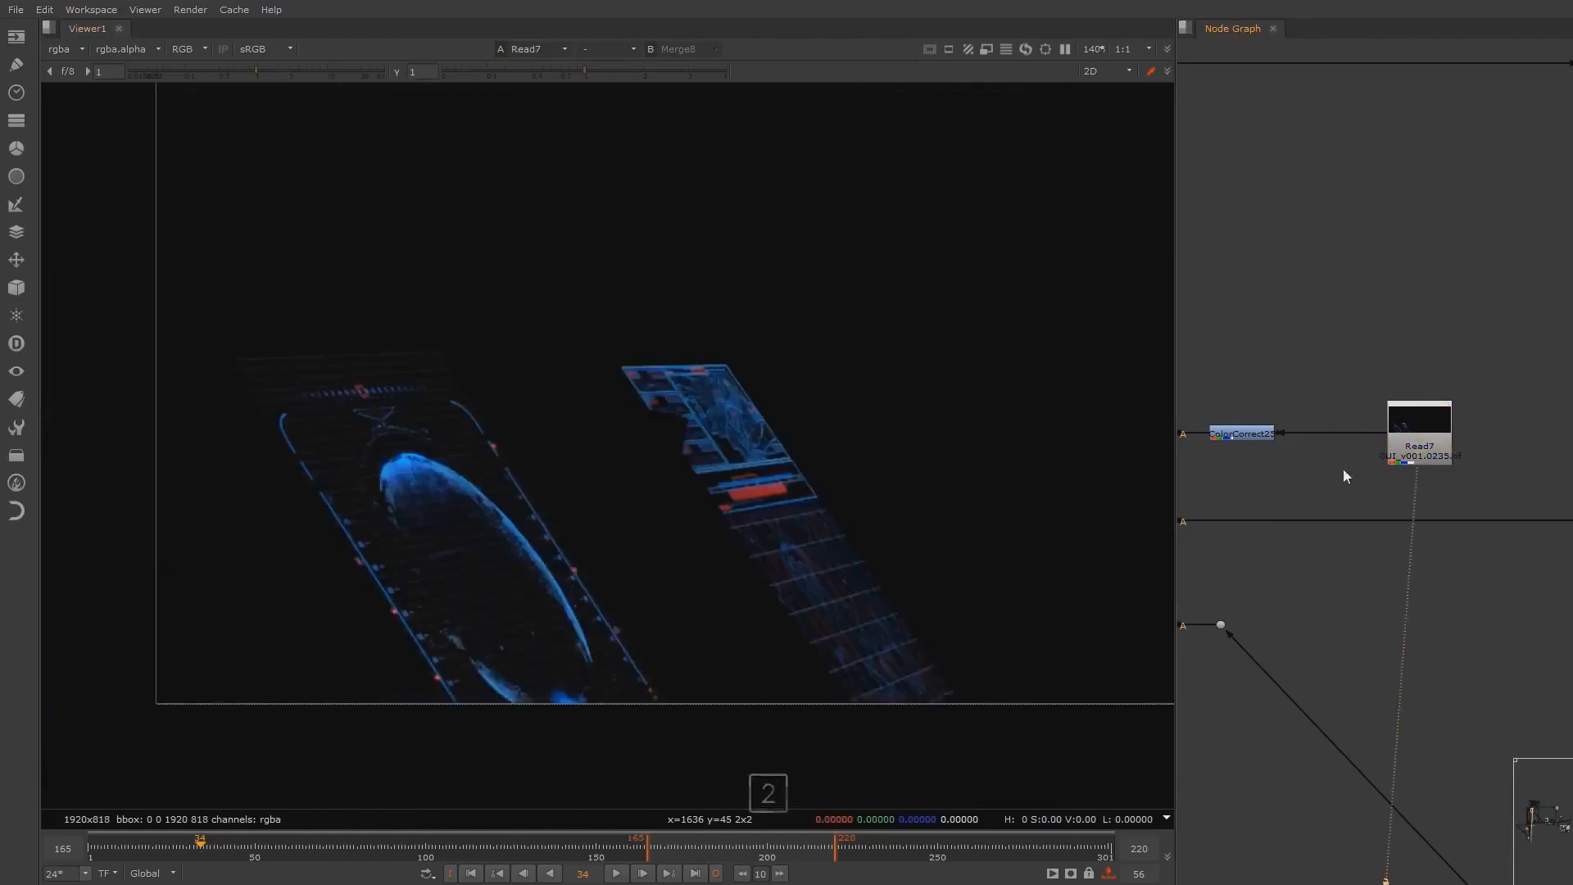
left_click(1446, 445)
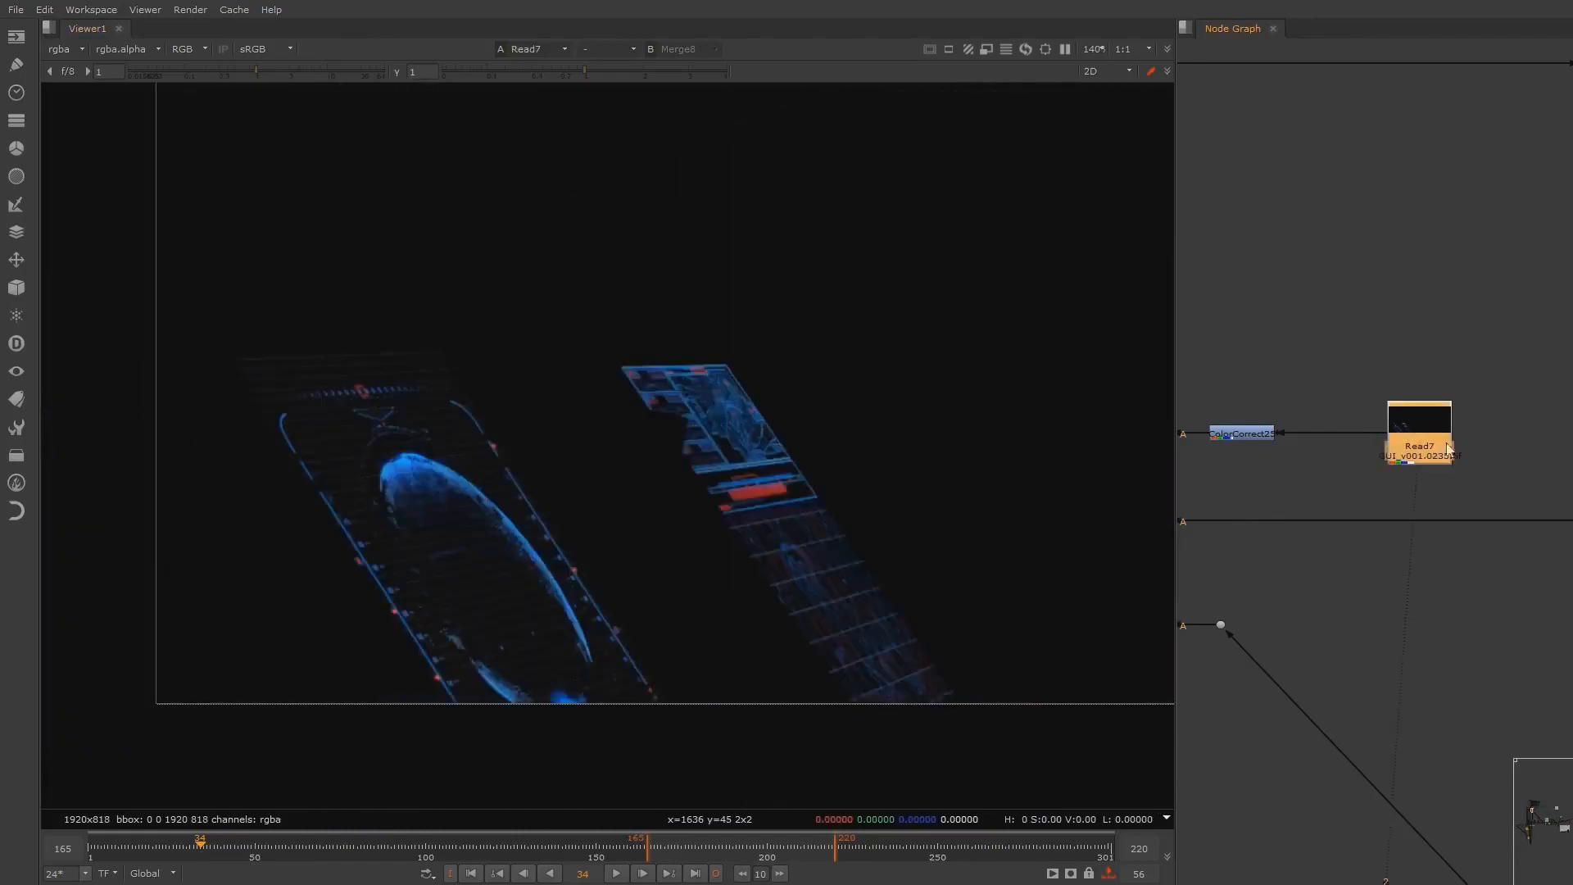